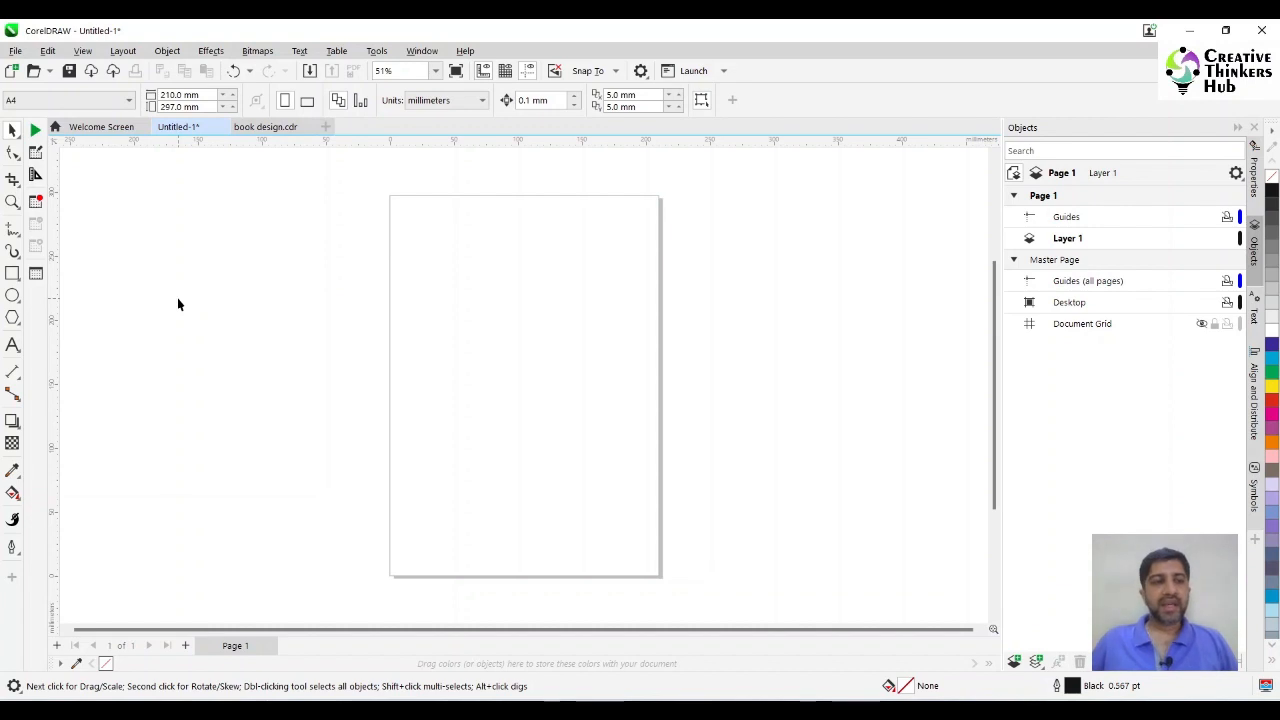
Draw a tall rectangle about 84 mm wide and 277 mm high beside the page.
left_click(12, 273)
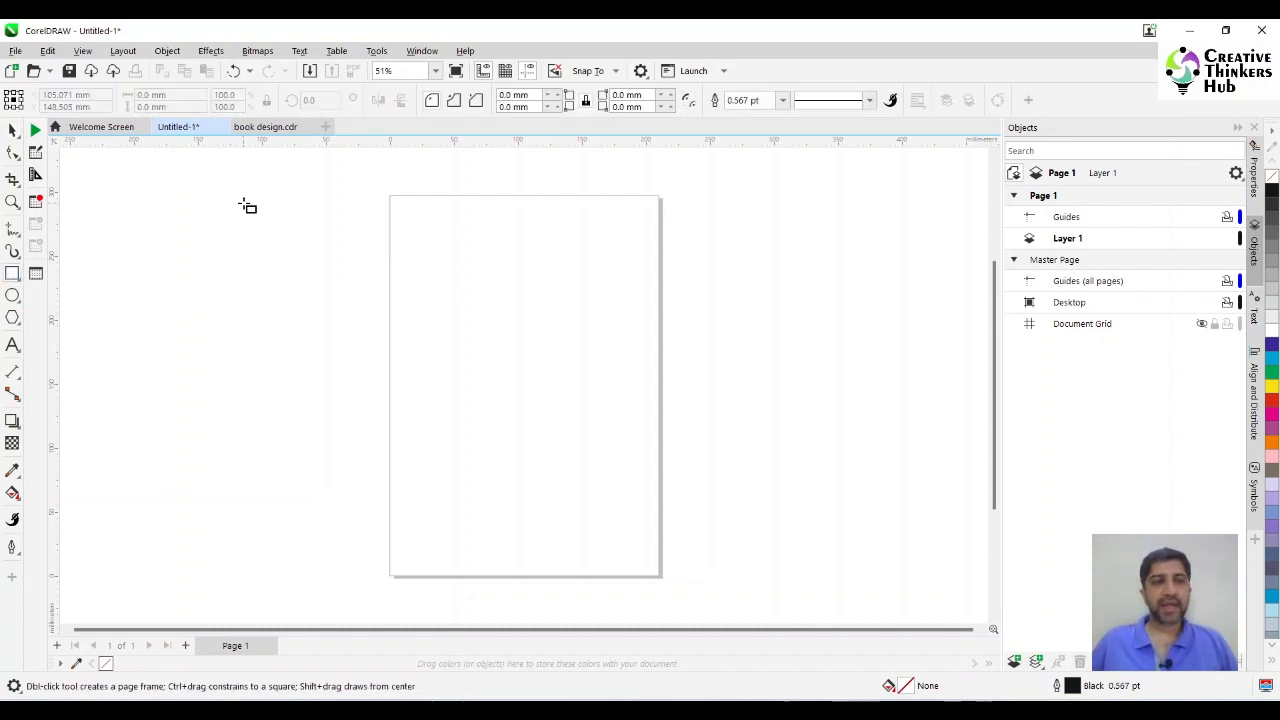
left_click_drag(238, 198, 352, 560)
left_click(12, 129)
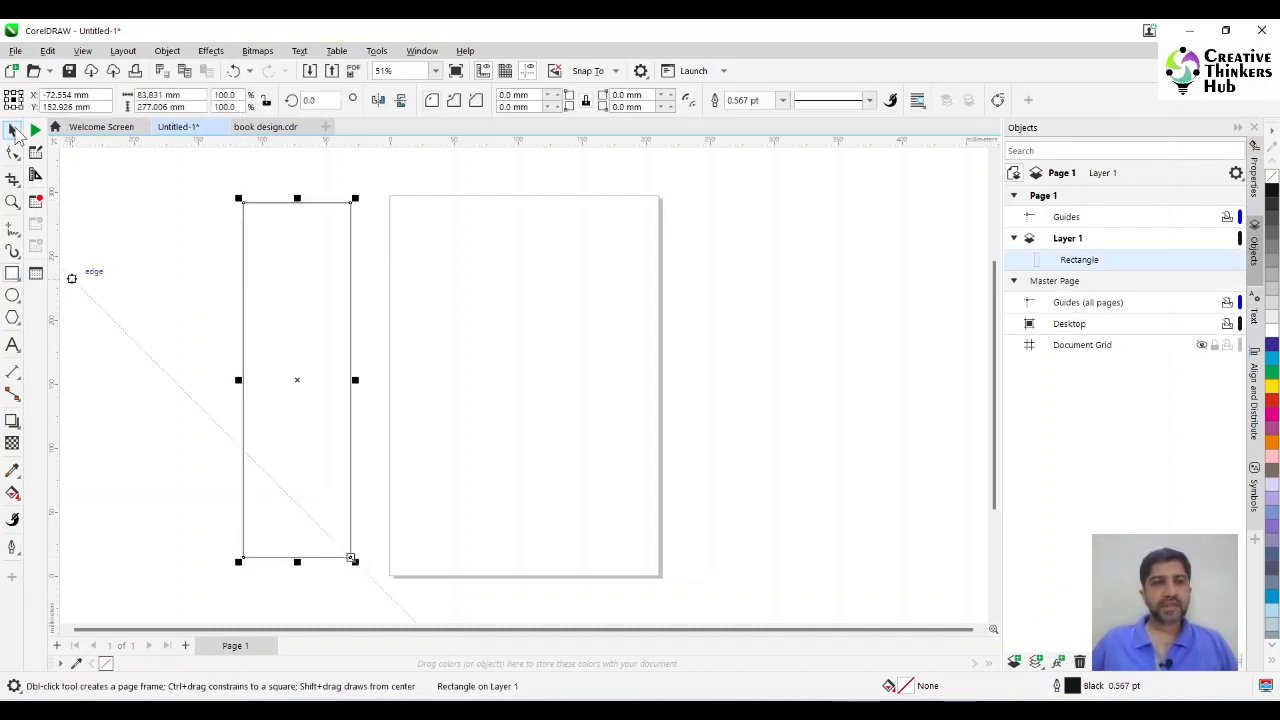
Set the document's measurement units to inches.
left_click(393, 188)
left_click(458, 101)
left_click(444, 122)
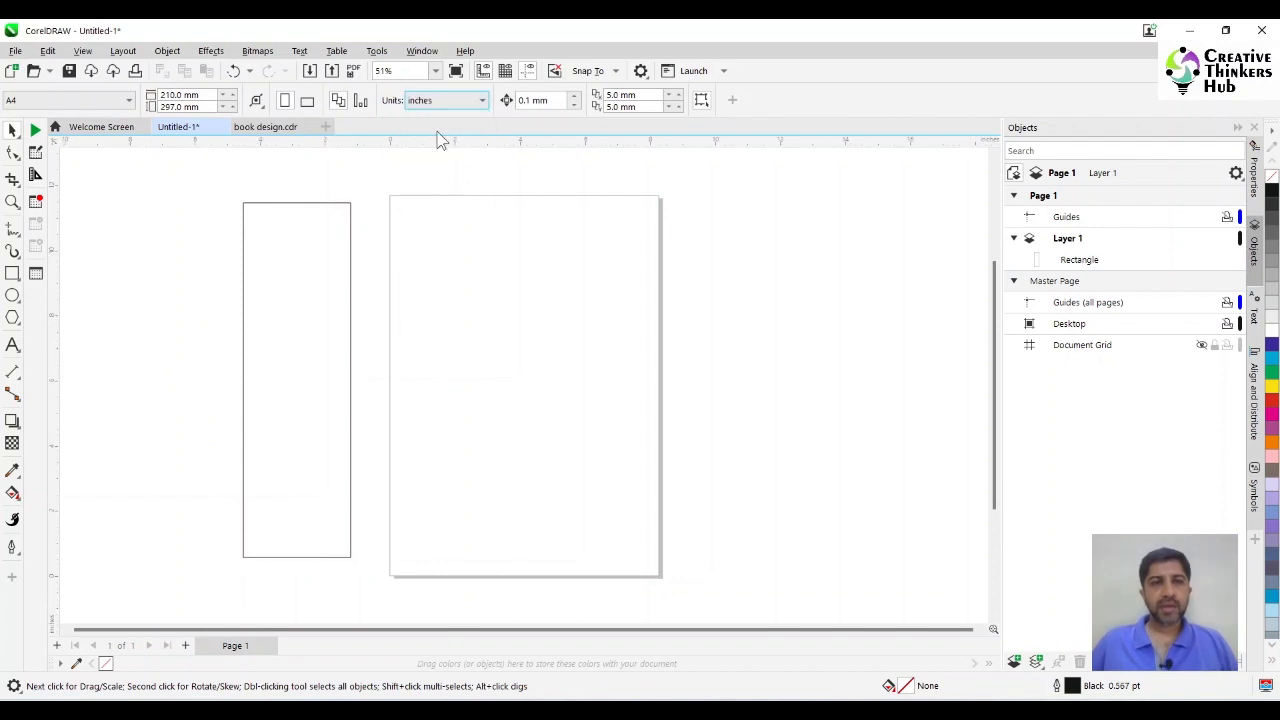
Resize the rectangle to 23 inches wide by 36 inches high.
left_click(349, 290)
left_click(187, 96)
double_click(187, 97)
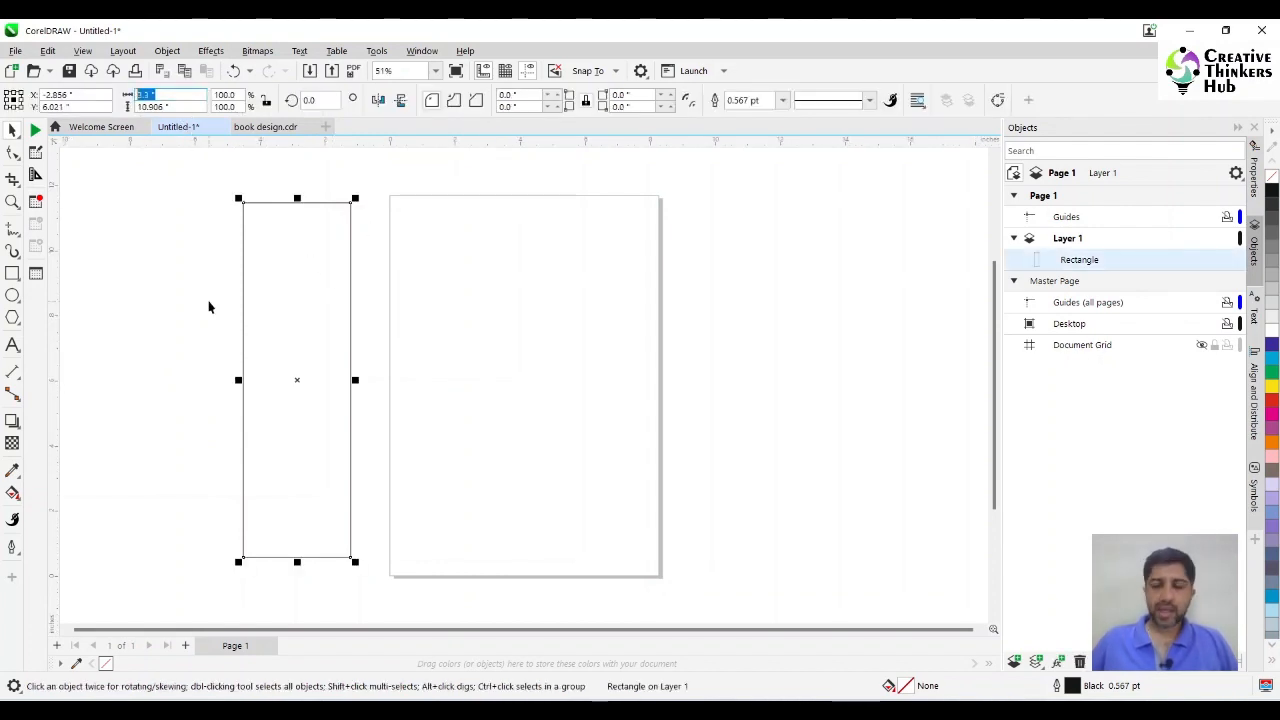
type("23")
key("Tab")
type("3")
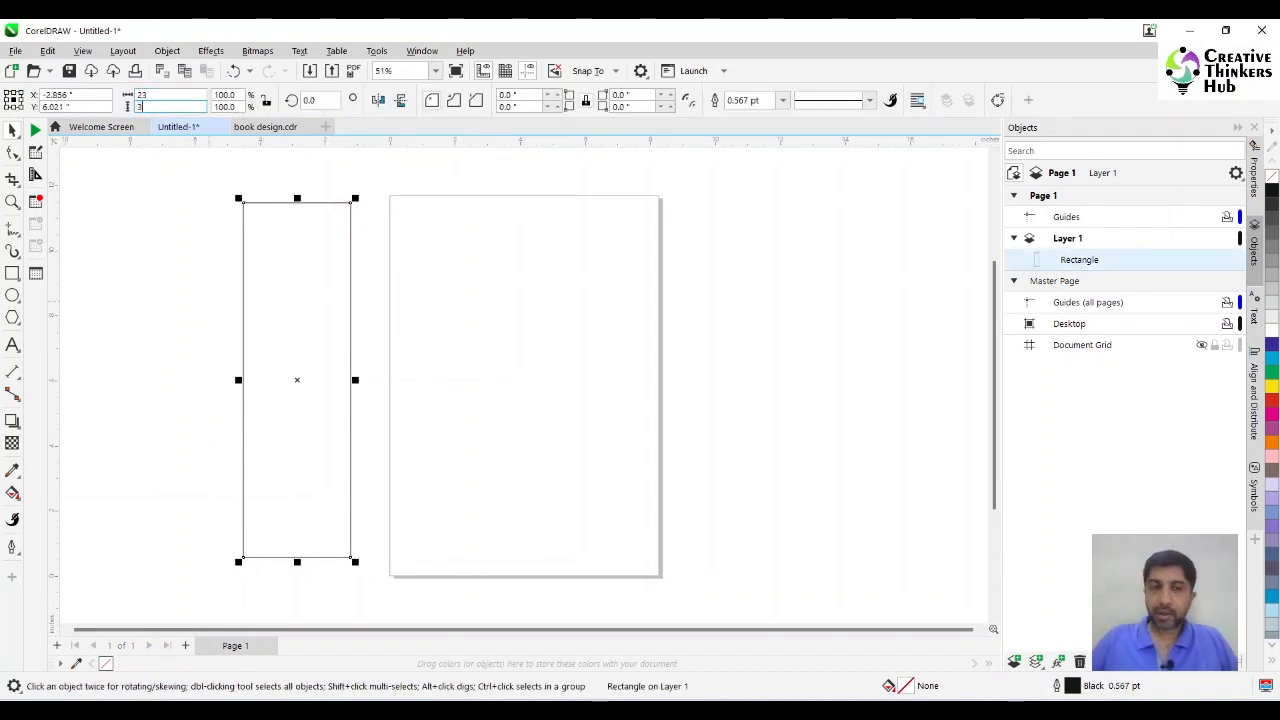
type("6")
key("Return")
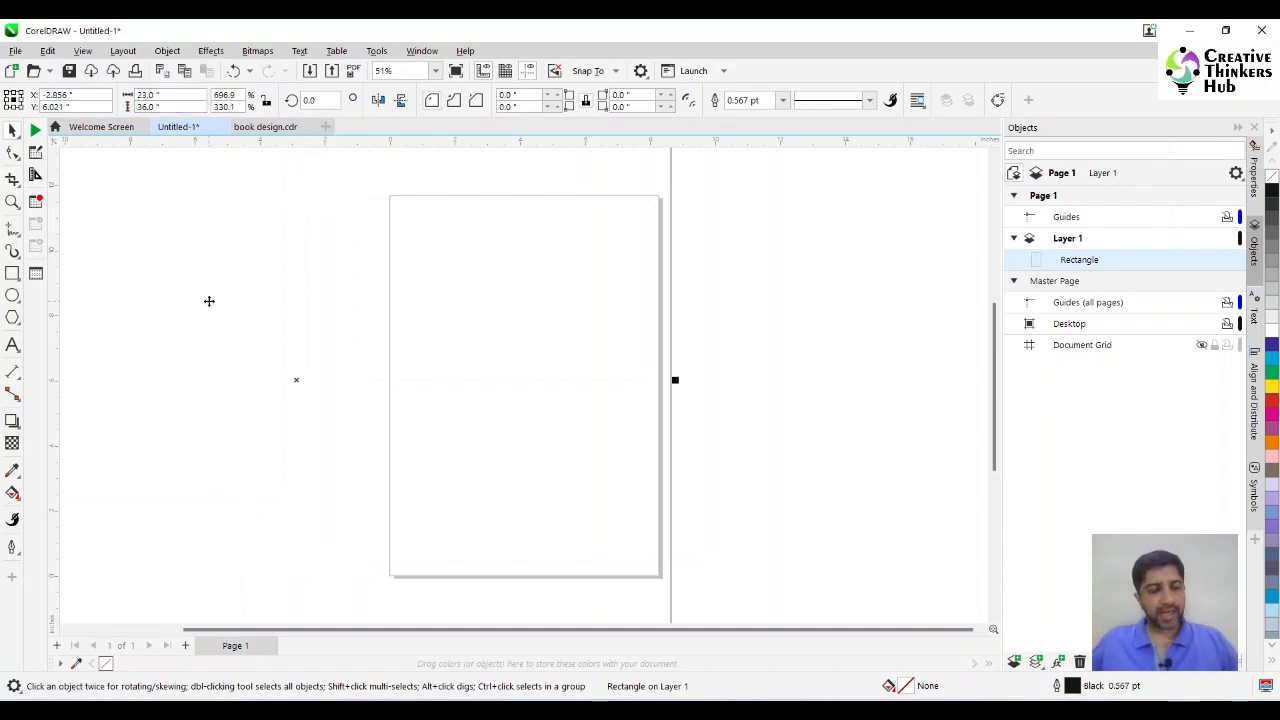
key("shift+F2")
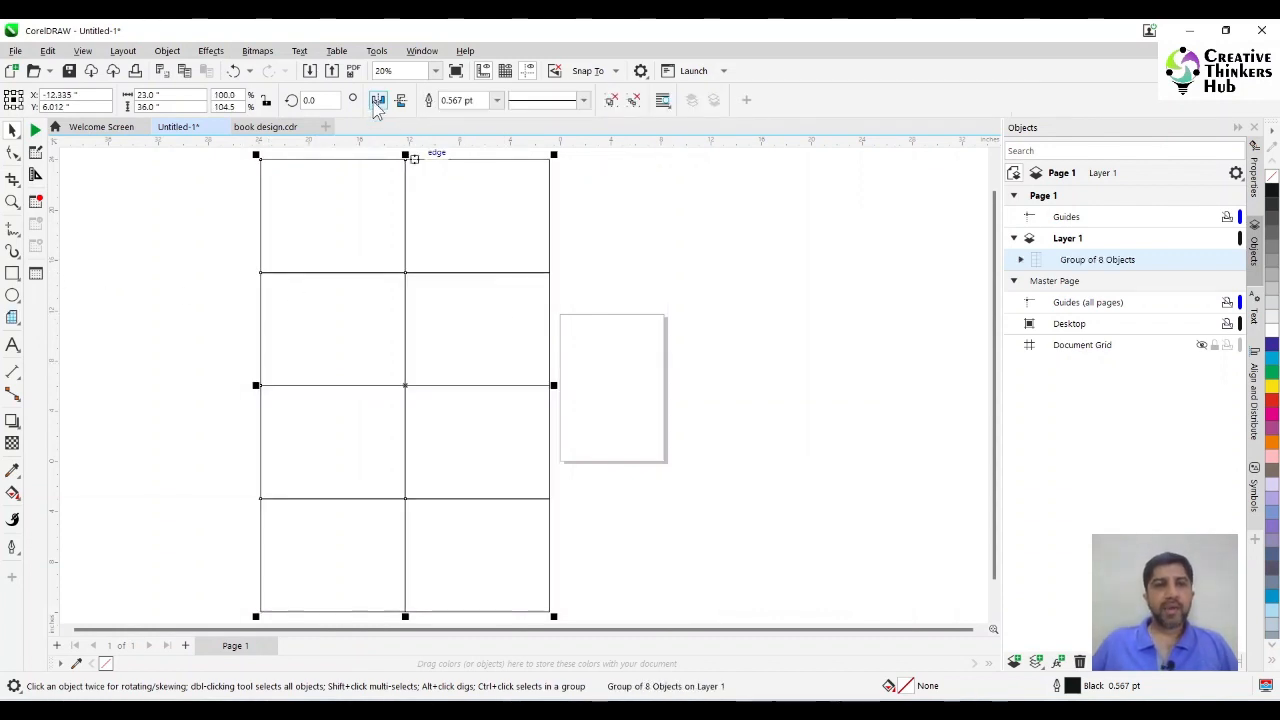
Rotate the group of eight rectangles by 90 degrees.
left_click(310, 100)
type("90")
key("Return")
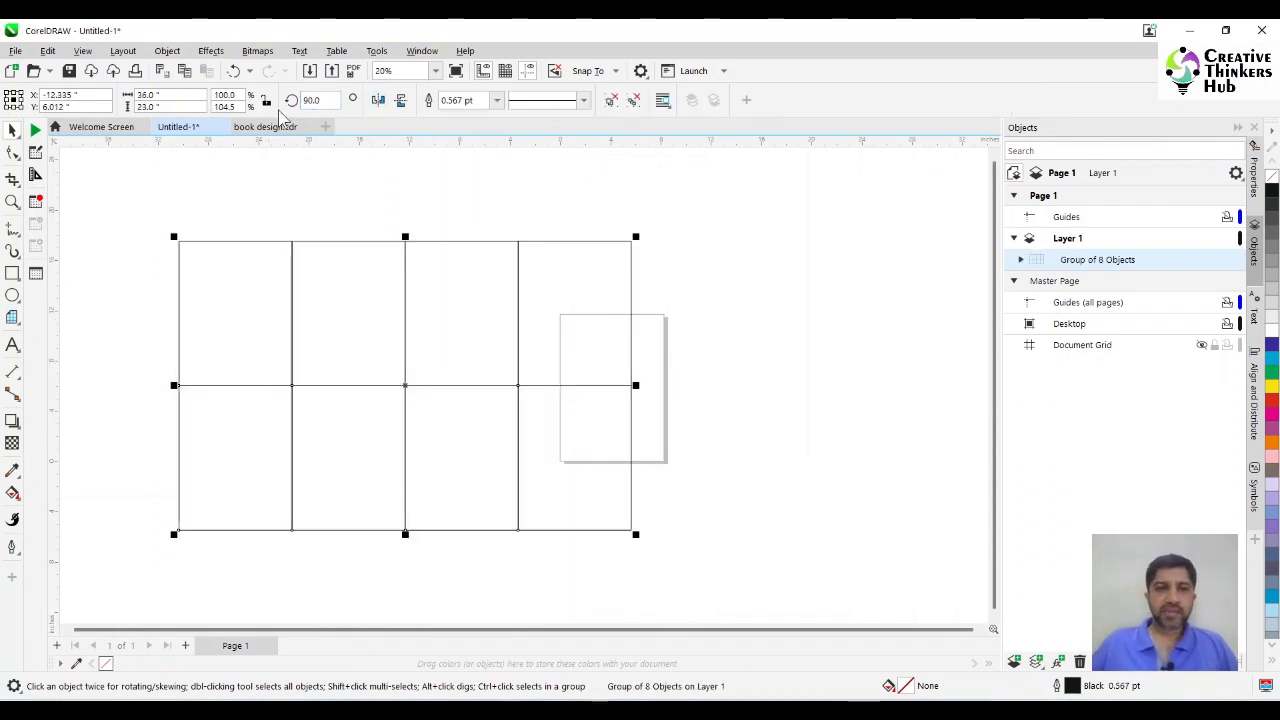
Move the rotated grid of eight rectangles so it lies around the page.
left_click_drag(560, 292, 785, 250)
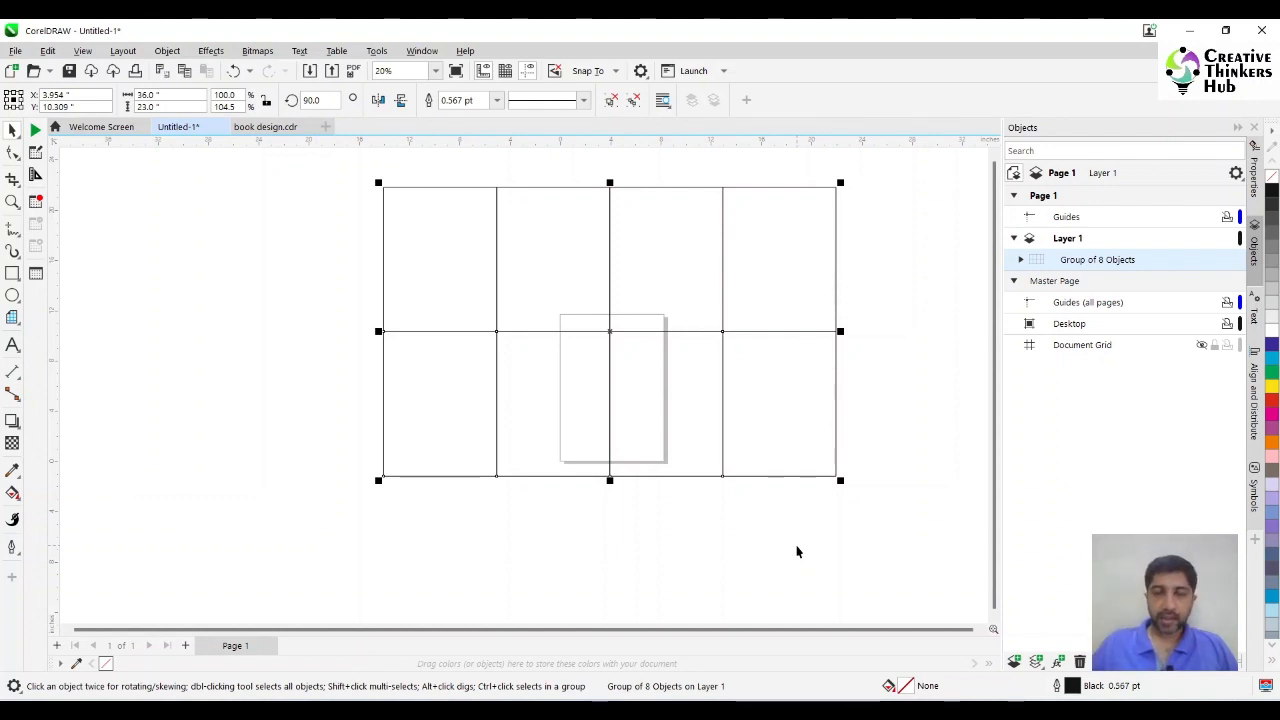
left_click(760, 281)
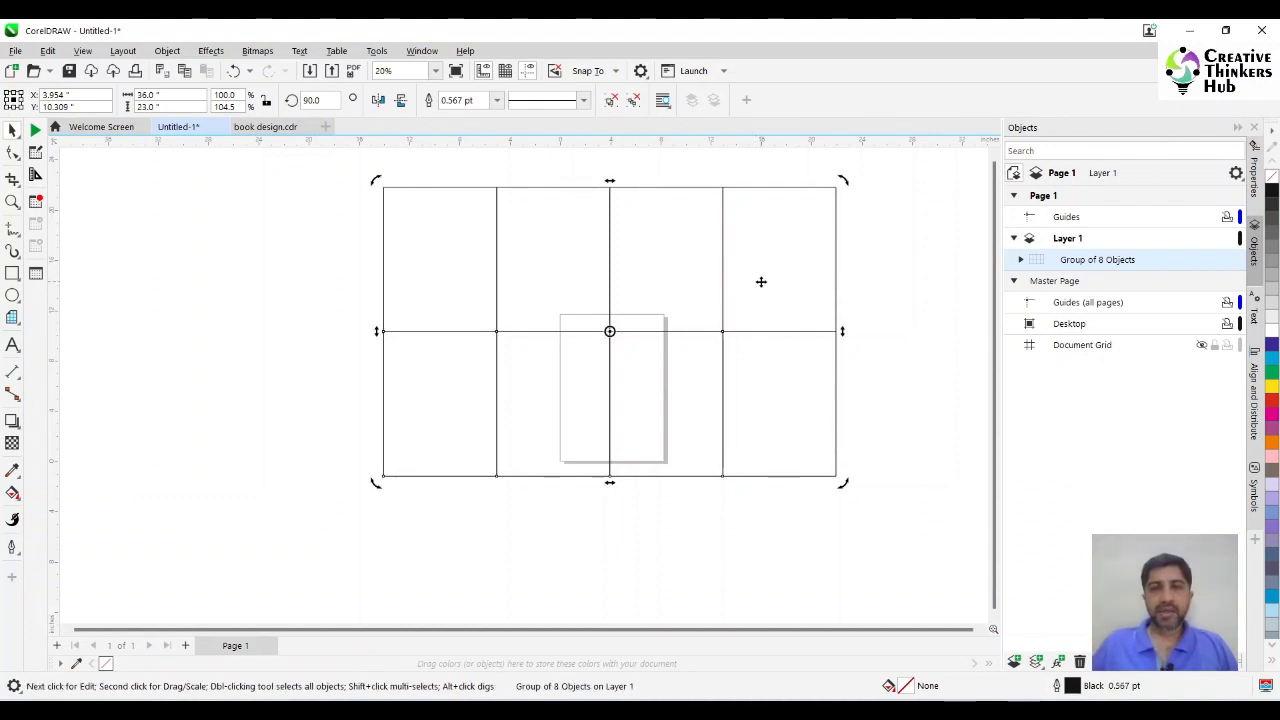
left_click(760, 281)
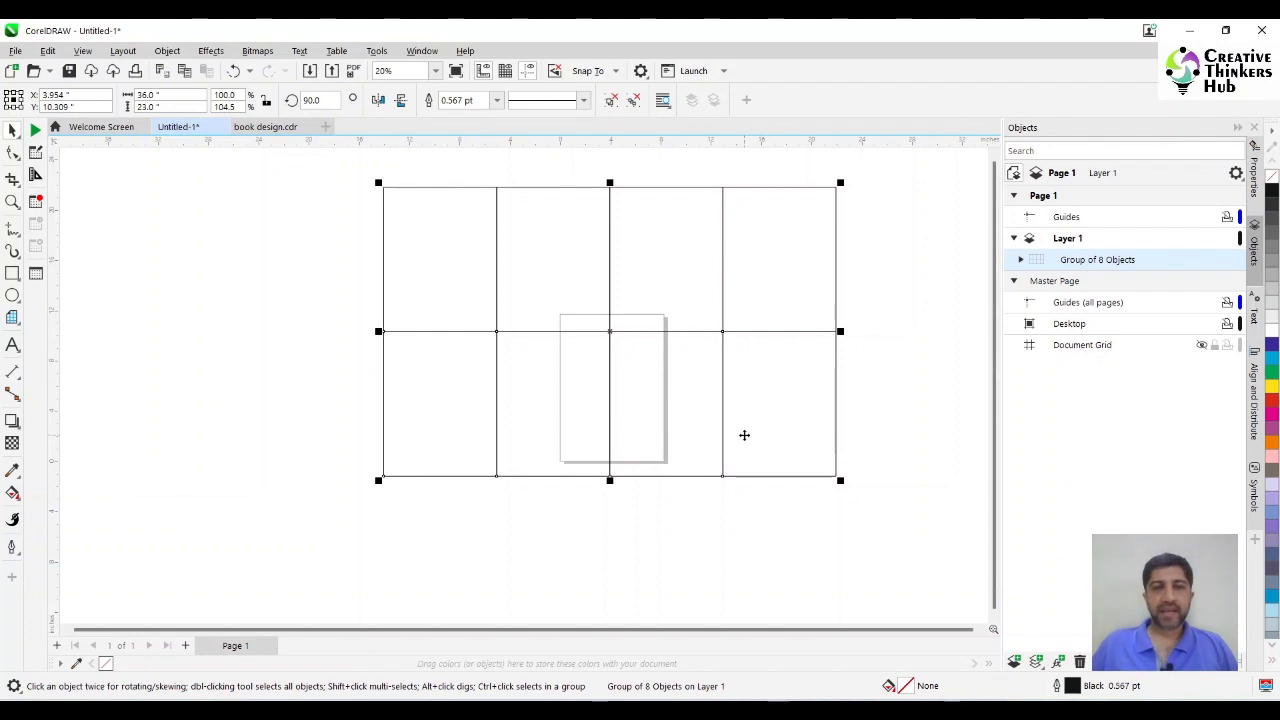
left_click_drag(744, 435, 720, 522)
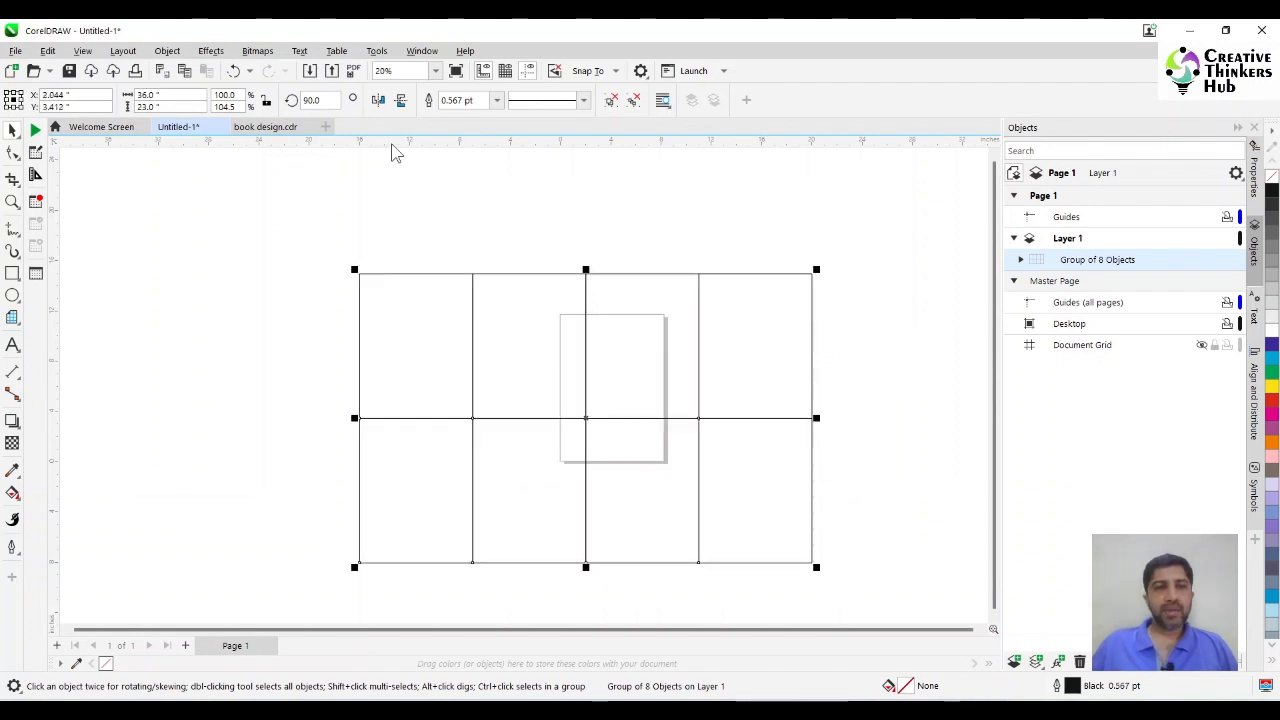
Set the nudge distance to 0.75 inches.
left_click(134, 192)
left_click_drag(550, 101, 495, 108)
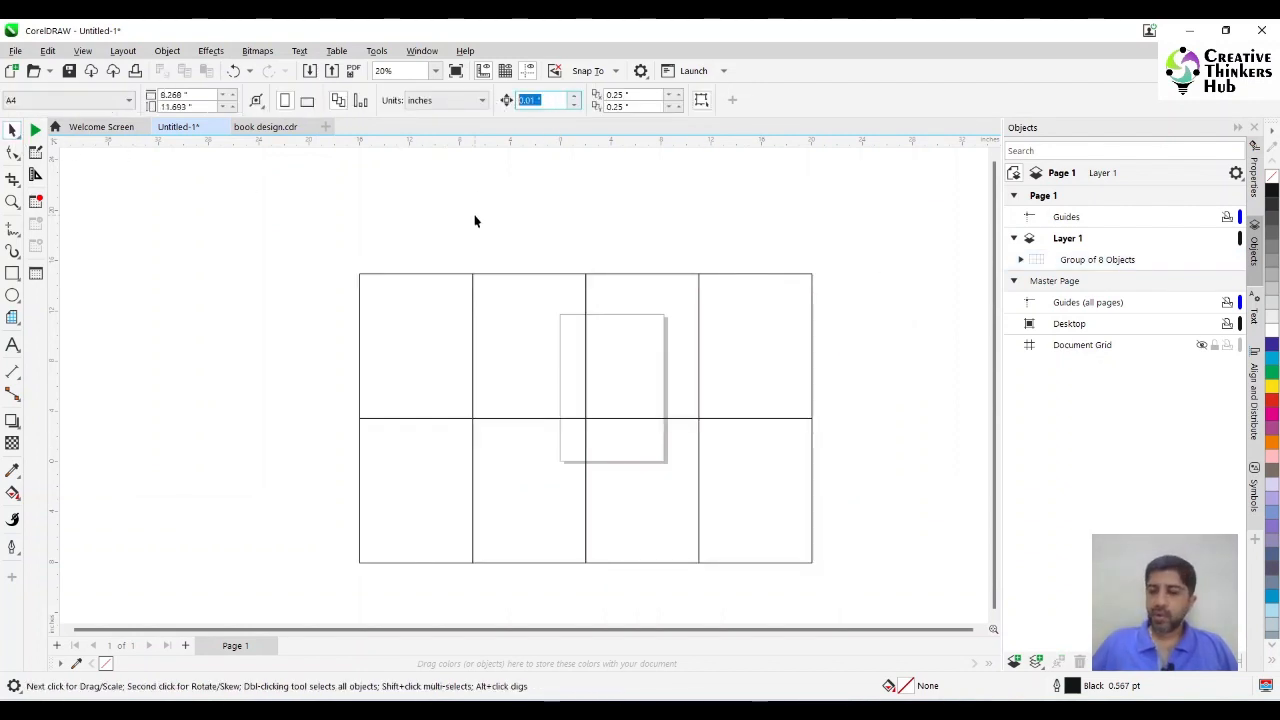
type("0.75")
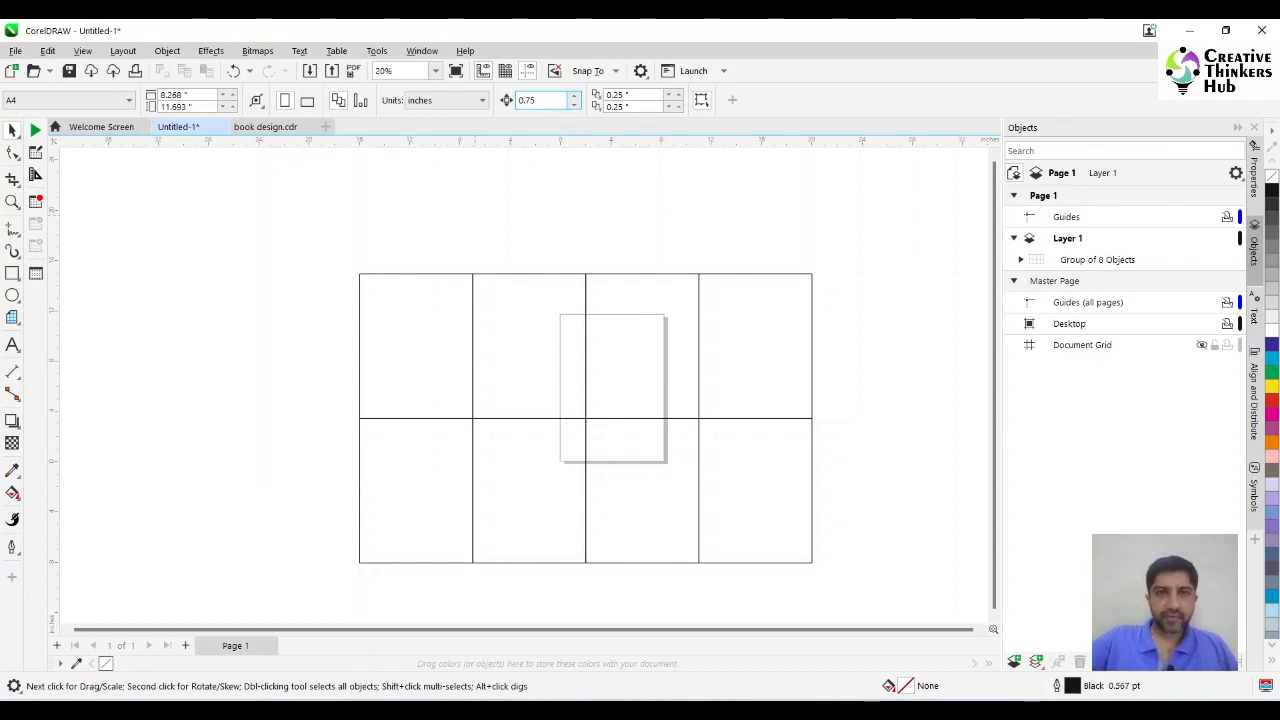
key("Return")
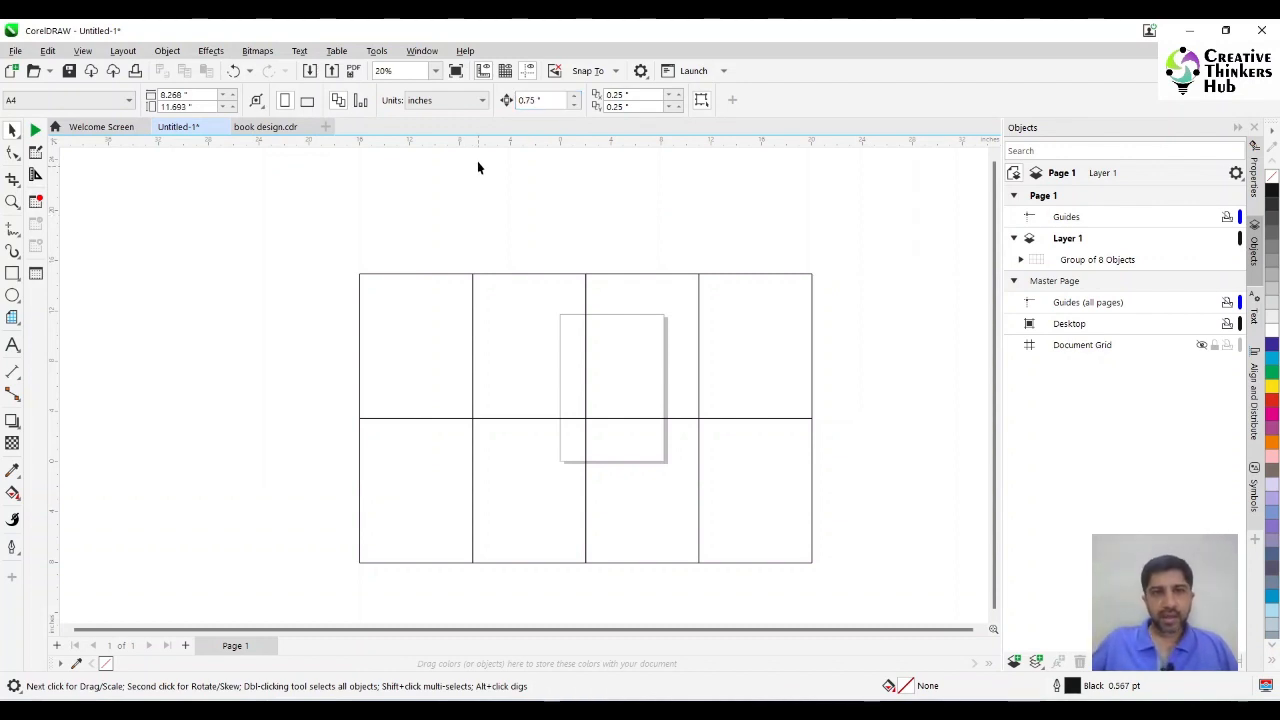
Place a horizontal guideline 0.75 inches inside the grid's top edge by aligning it to the edge and nudging it down.
left_click_drag(477, 143, 473, 279)
key("Up")
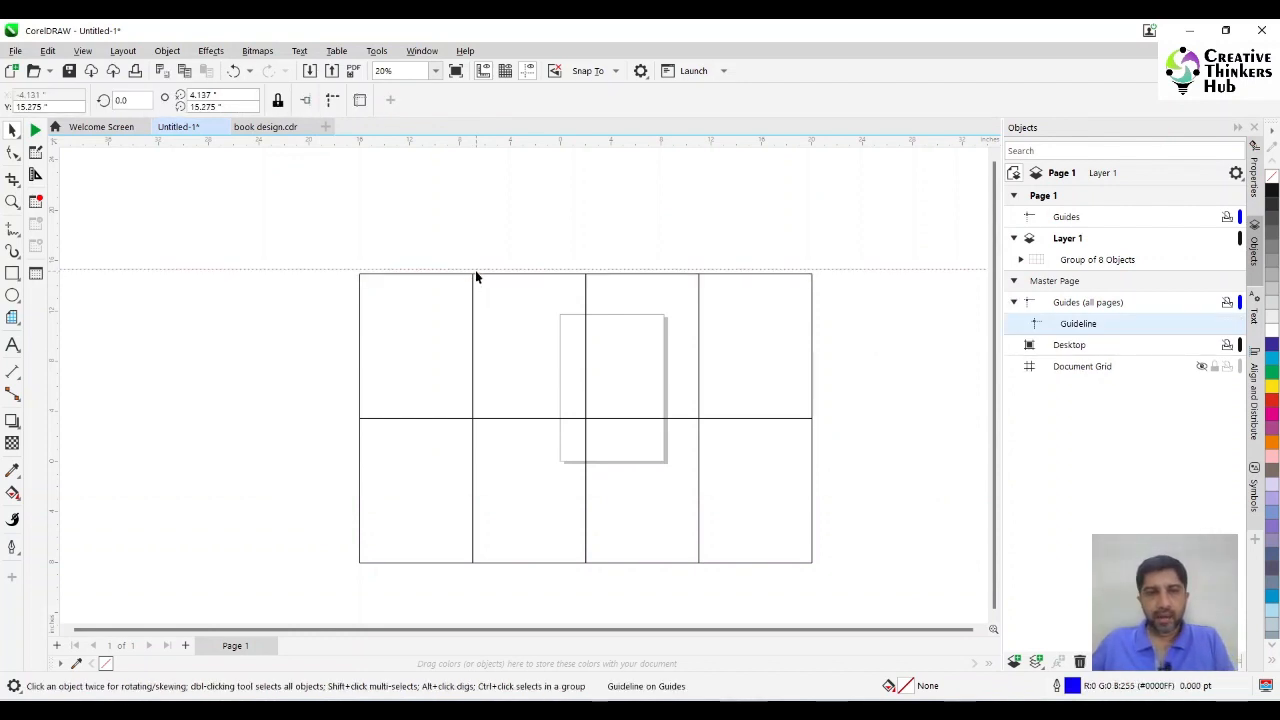
left_click(476, 269)
left_click_drag(491, 269, 489, 277)
key("Down")
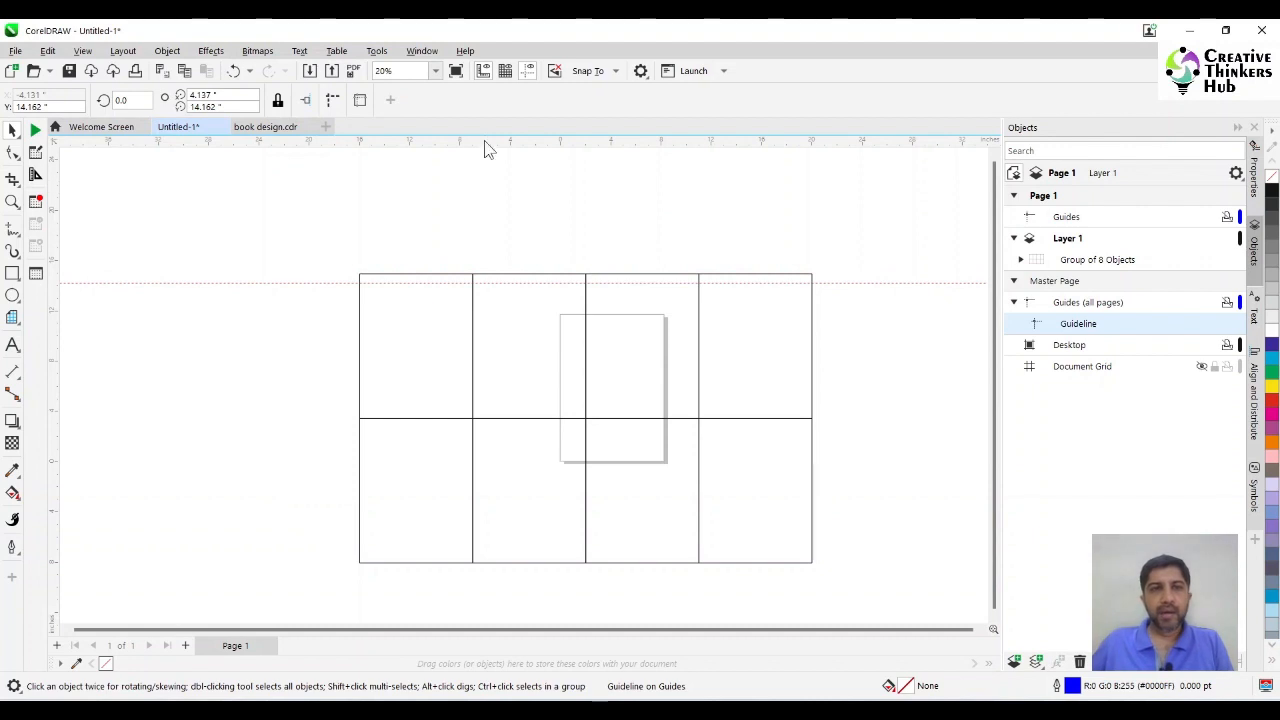
Place guidelines 0.75 inches inside the grid's bottom, left and right edges.
left_click_drag(486, 143, 460, 563)
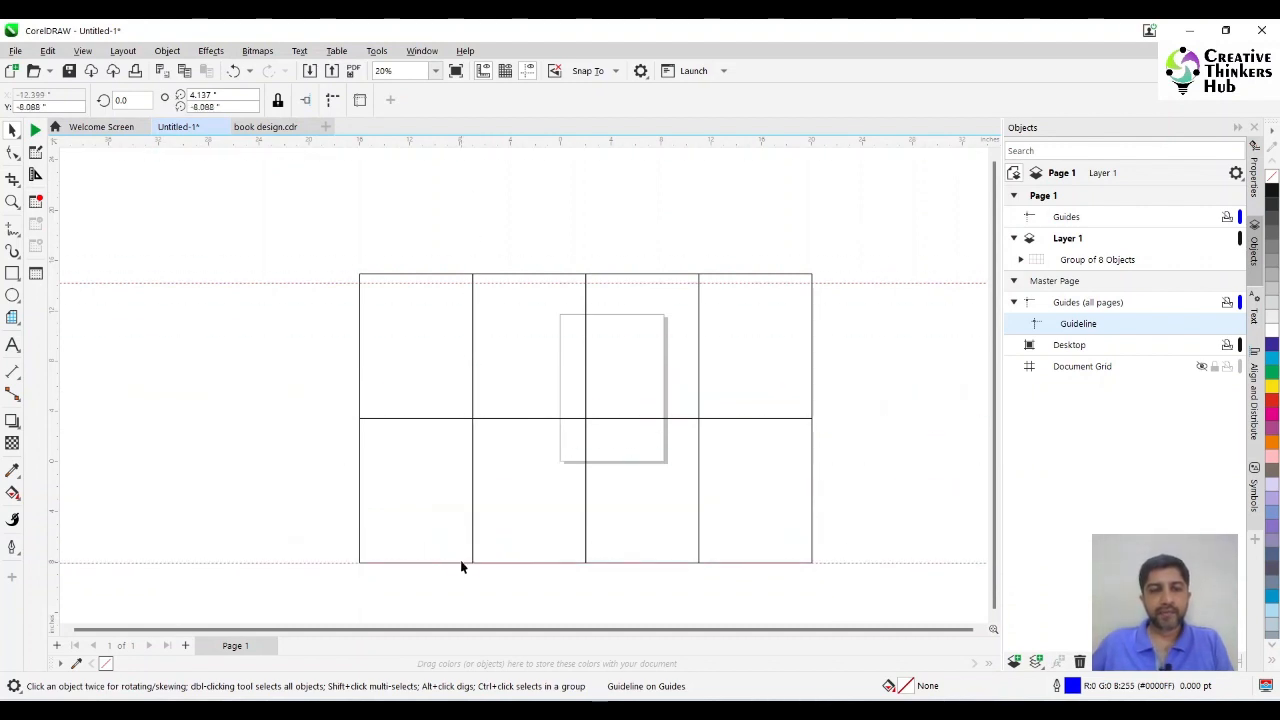
left_click_drag(57, 434, 360, 435)
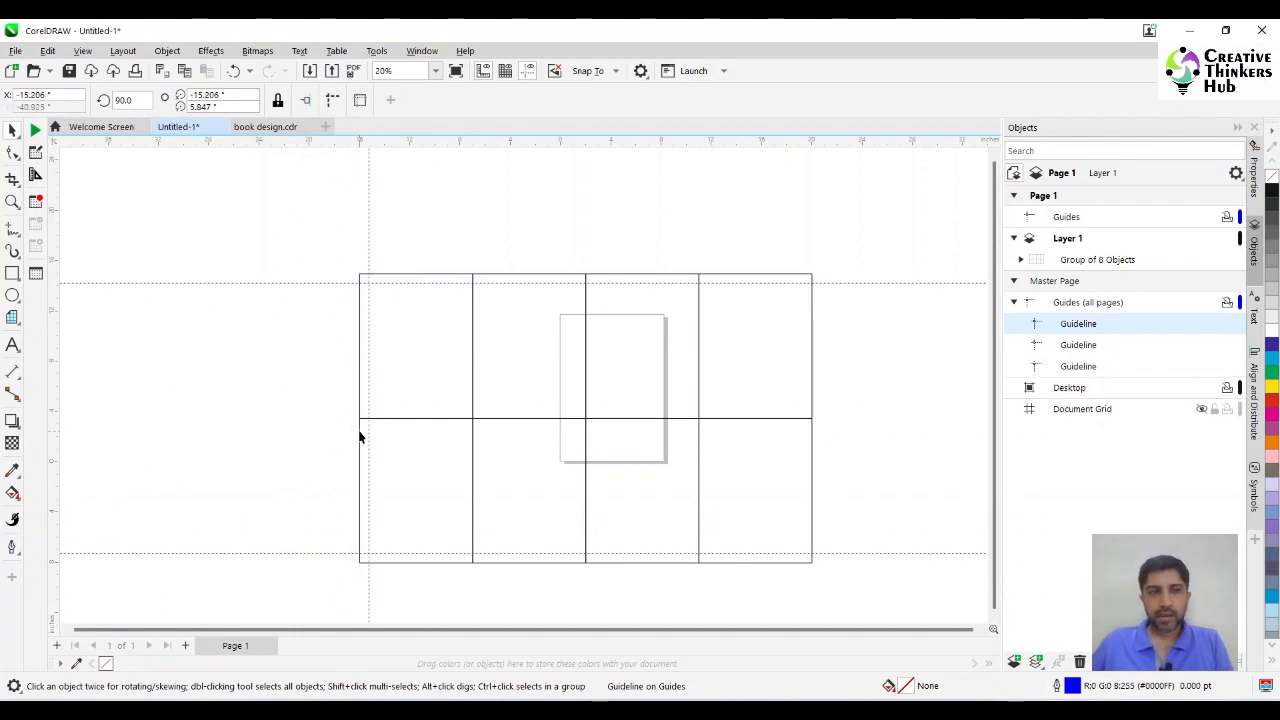
left_click_drag(58, 380, 811, 414)
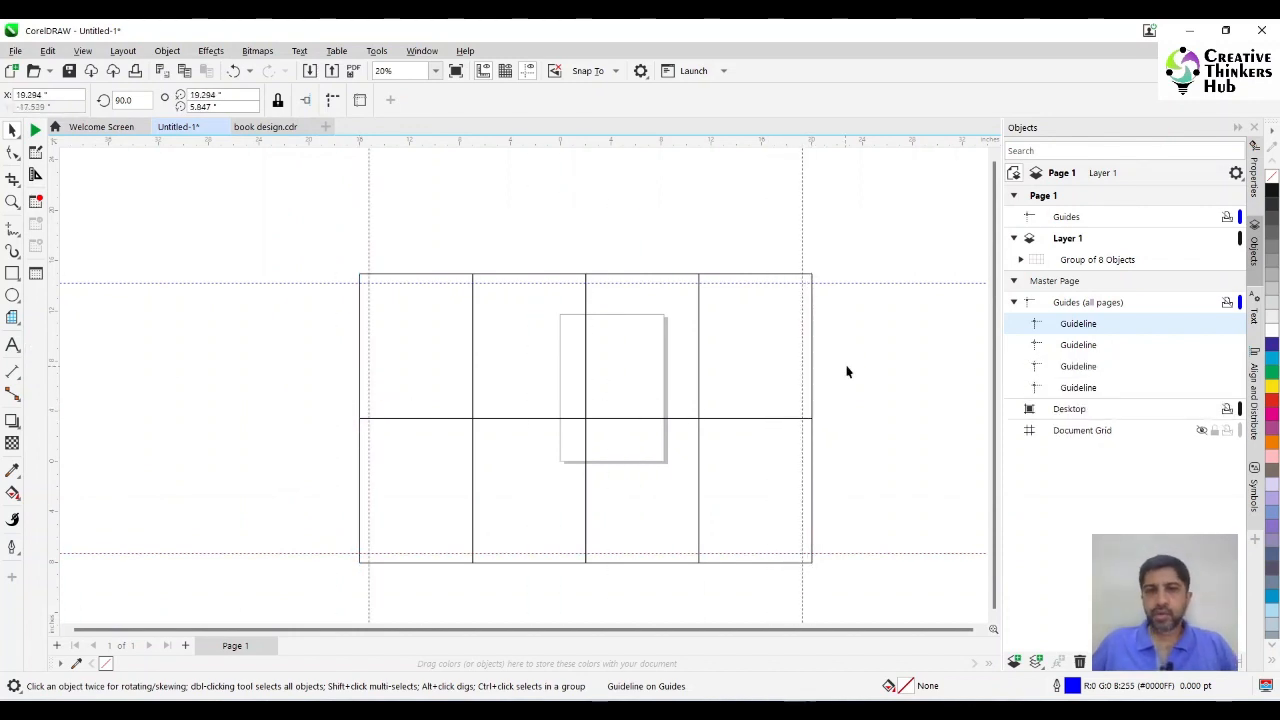
left_click(841, 428)
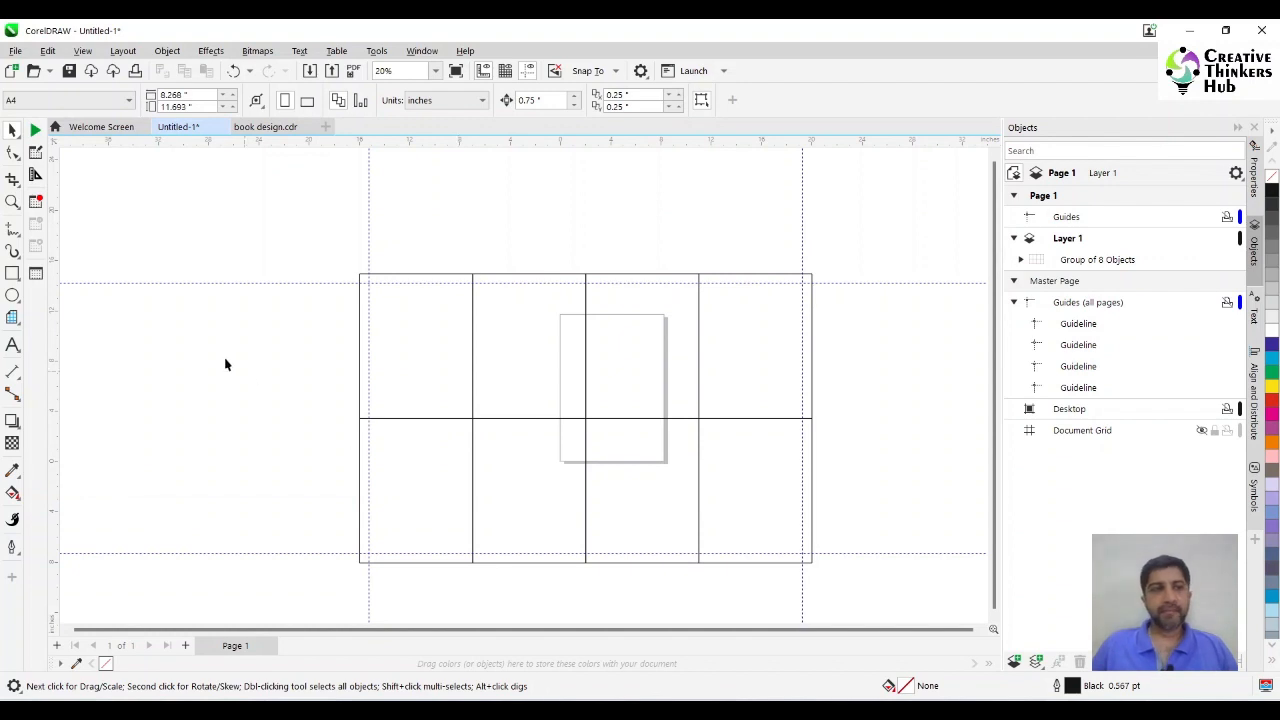
Draw a 36 by 23 inch rectangle over the grid's outer edges and send it behind the grid.
left_click(12, 276)
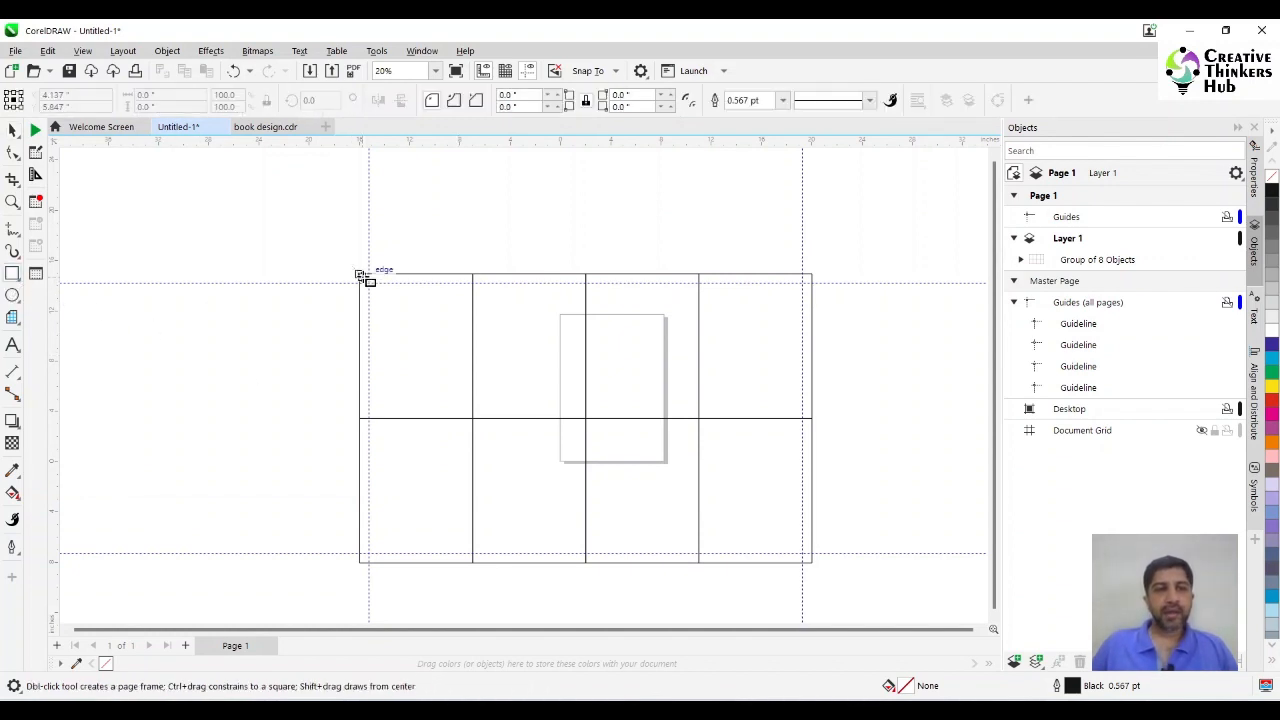
left_click_drag(361, 275, 812, 563)
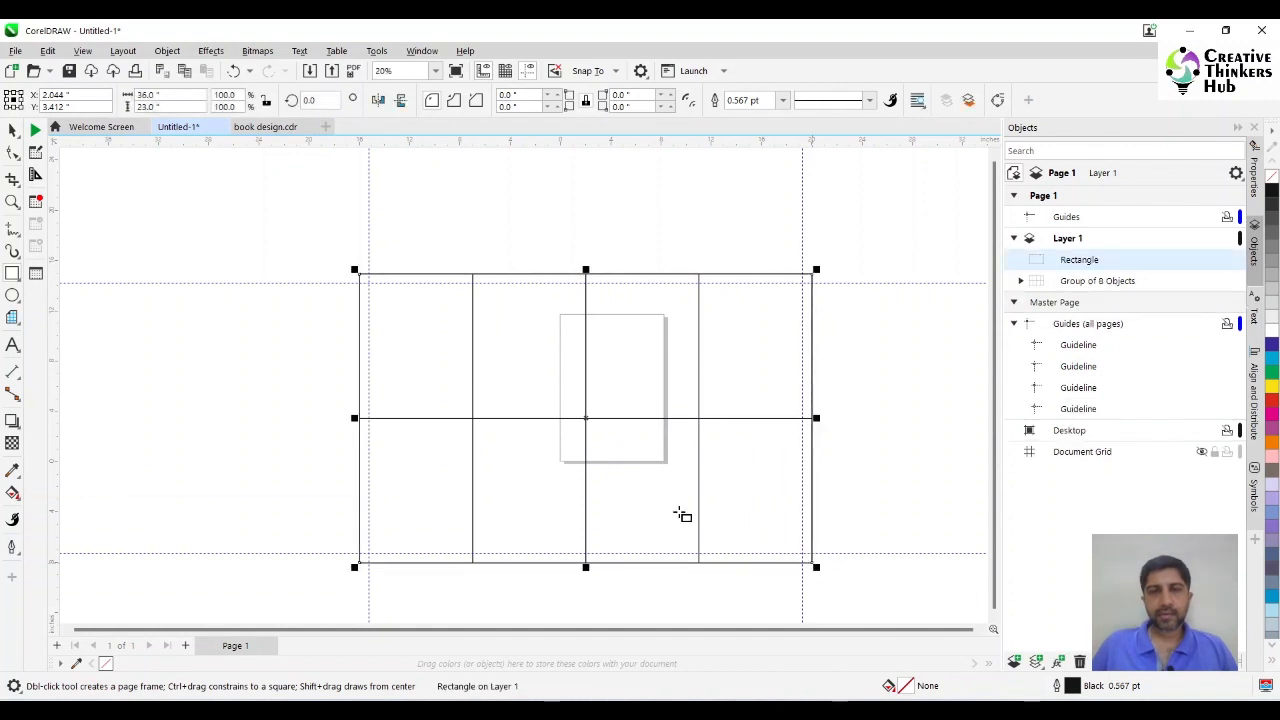
left_click(12, 130)
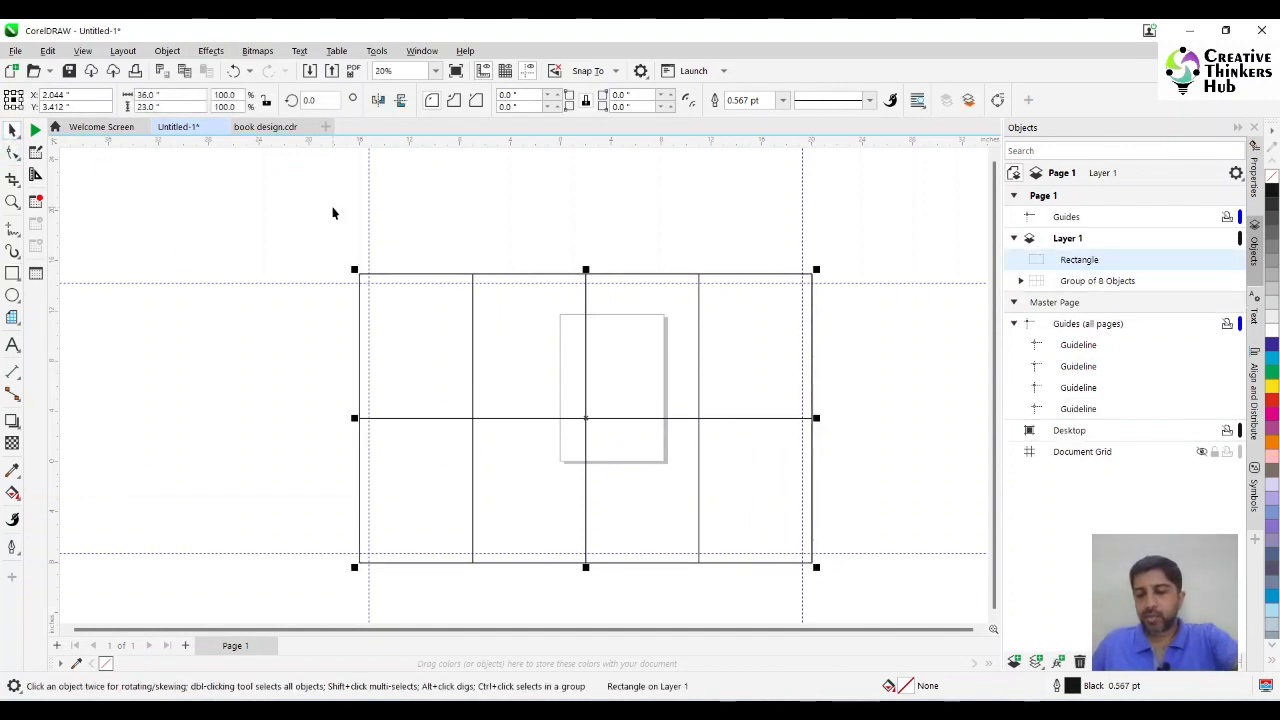
key("shift+Page_Down")
left_click(343, 225)
Scale the group of eight rectangles down towards the margin guidelines, to about 34 by 21.4 inches.
left_click(411, 320)
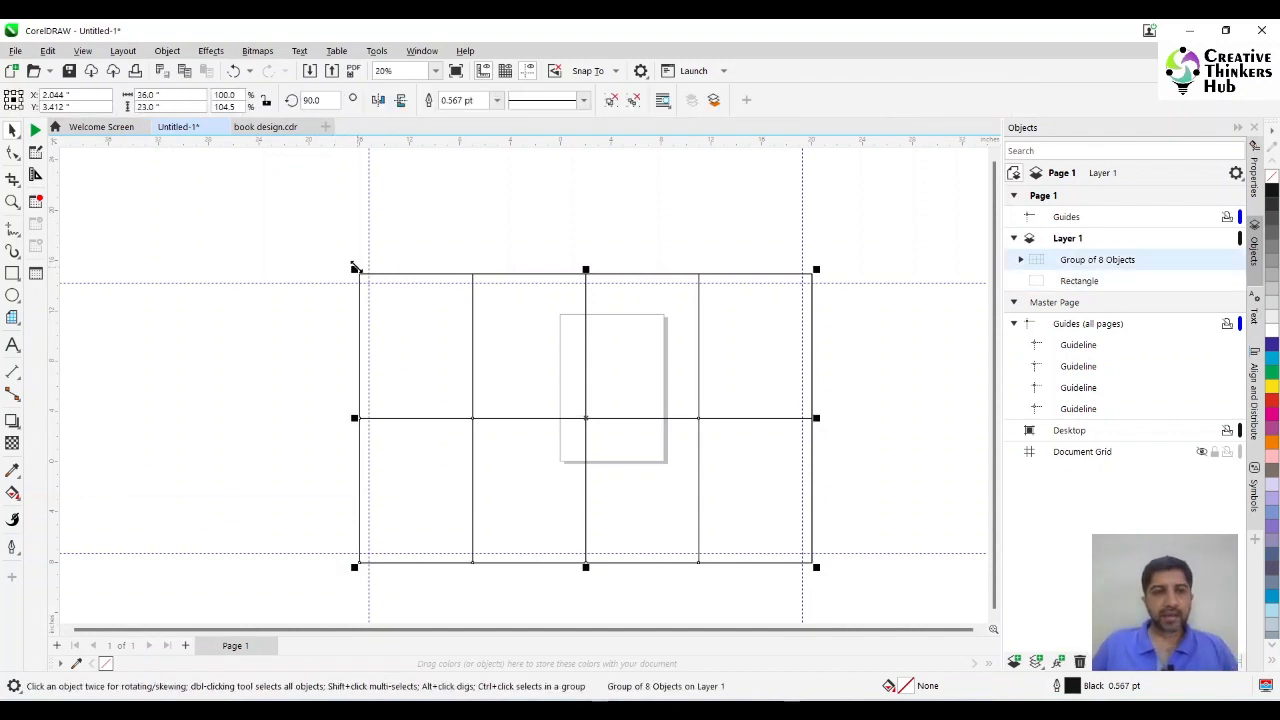
left_click_drag(354, 268, 375, 295)
left_click_drag(816, 279, 803, 286)
mouse_move(589, 286)
left_mouse_down()
mouse_move(577, 280)
mouse_move(590, 281)
left_mouse_up()
left_click_drag(589, 568, 589, 557)
Enable snapping to guidelines and stretch the grid's left, top and bottom sides to meet the margin guidelines.
left_click(586, 73)
left_click(603, 140)
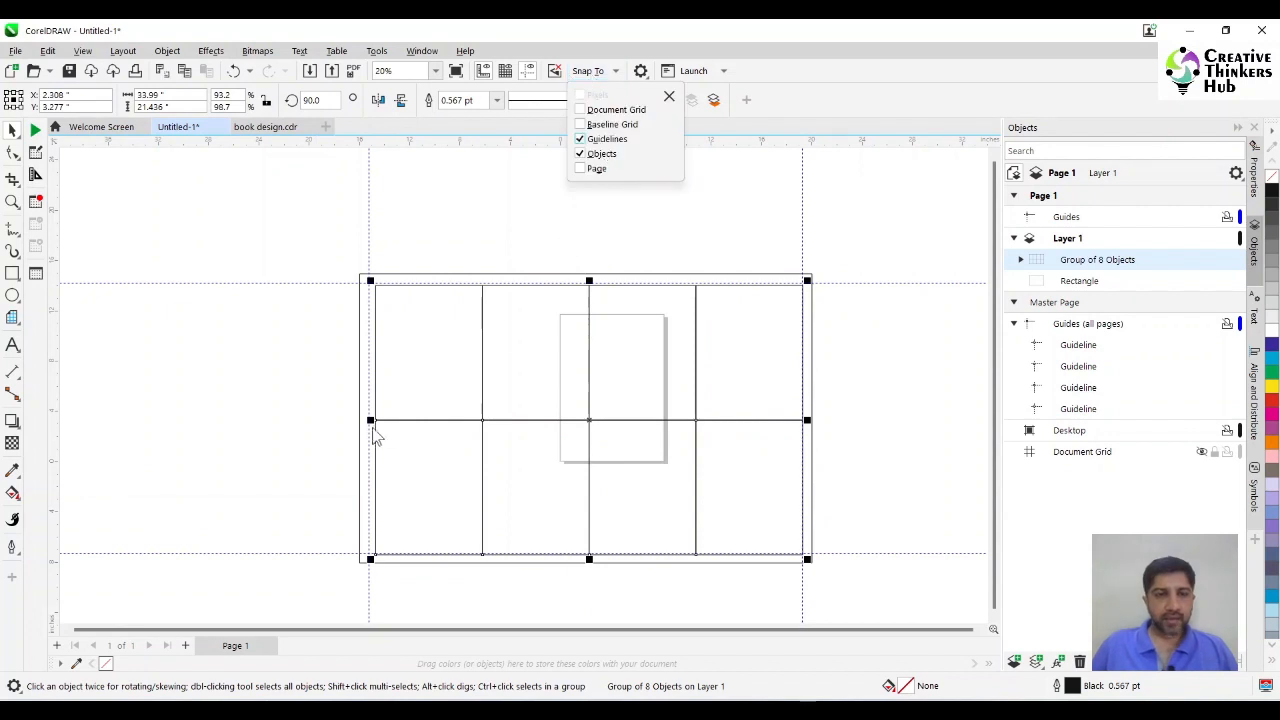
left_click(373, 431)
left_click_drag(372, 420, 368, 420)
left_click_drag(586, 281, 588, 328)
left_click_drag(588, 328, 590, 281)
left_click_drag(590, 556, 587, 553)
left_click(900, 409)
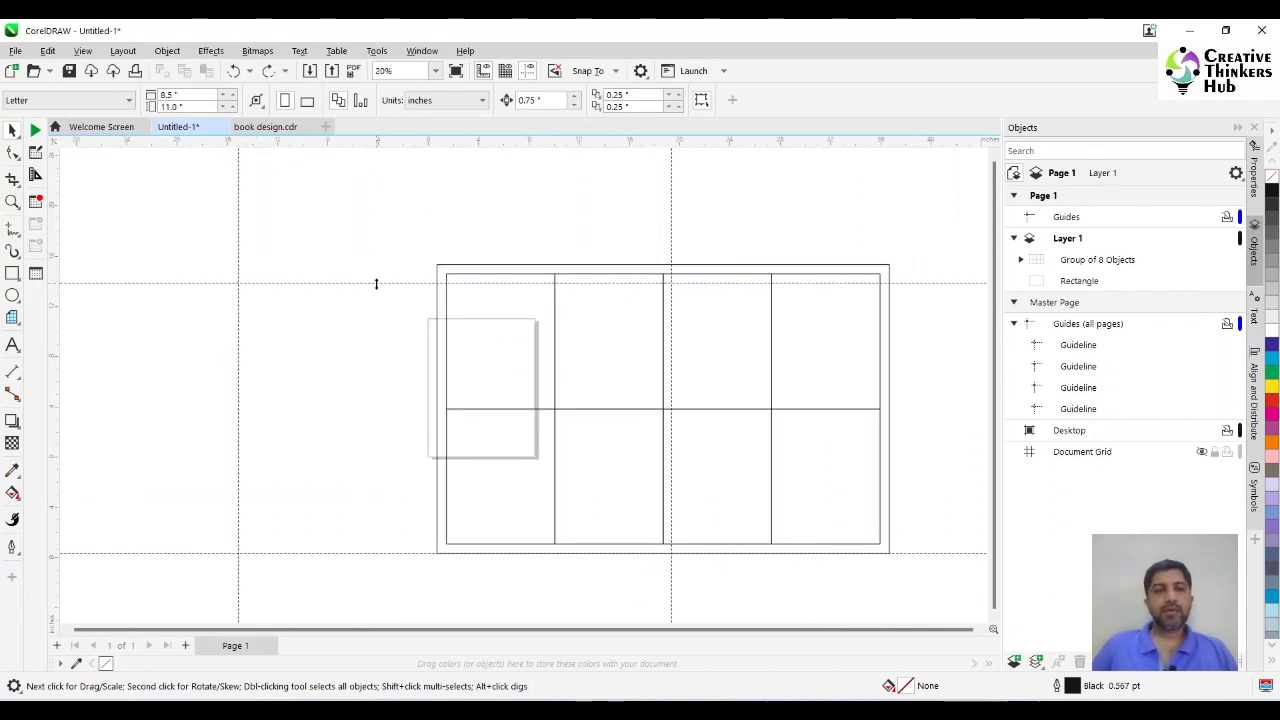
Delete all guidelines, the grid group and the outer rectangle from the document.
left_click(375, 283)
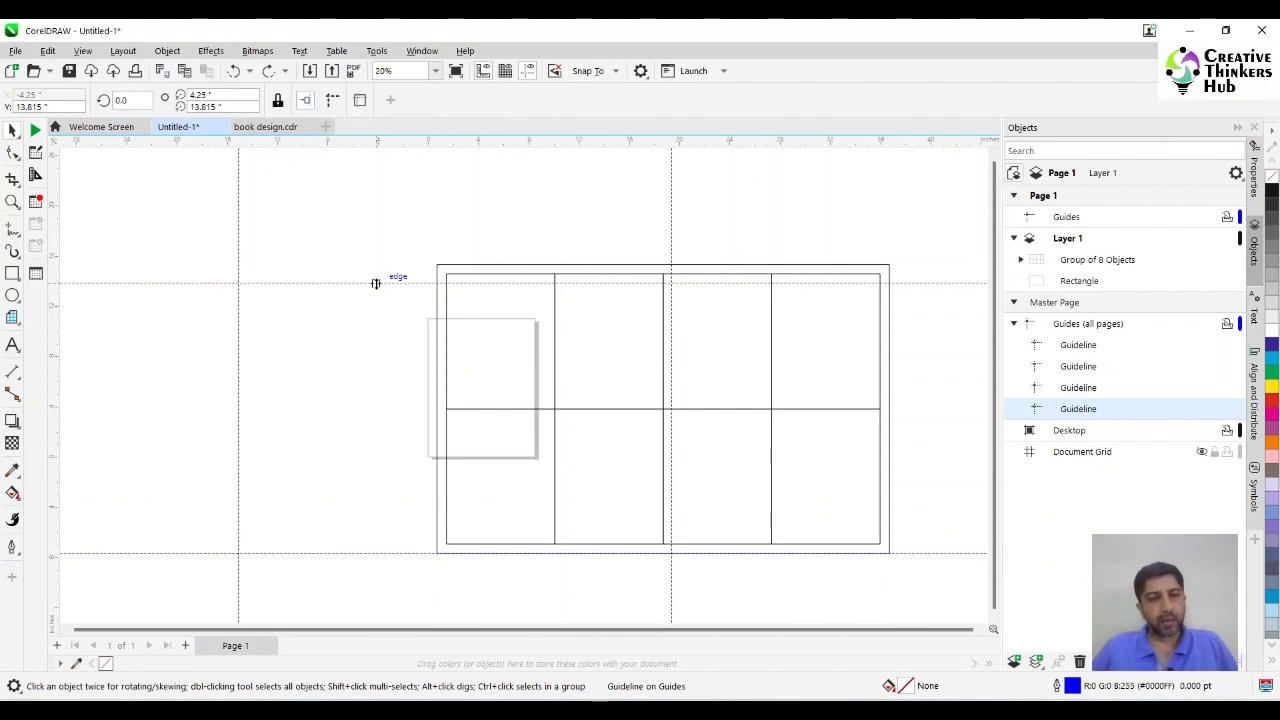
key("ctrl+a")
key("Delete")
key("ctrl+a")
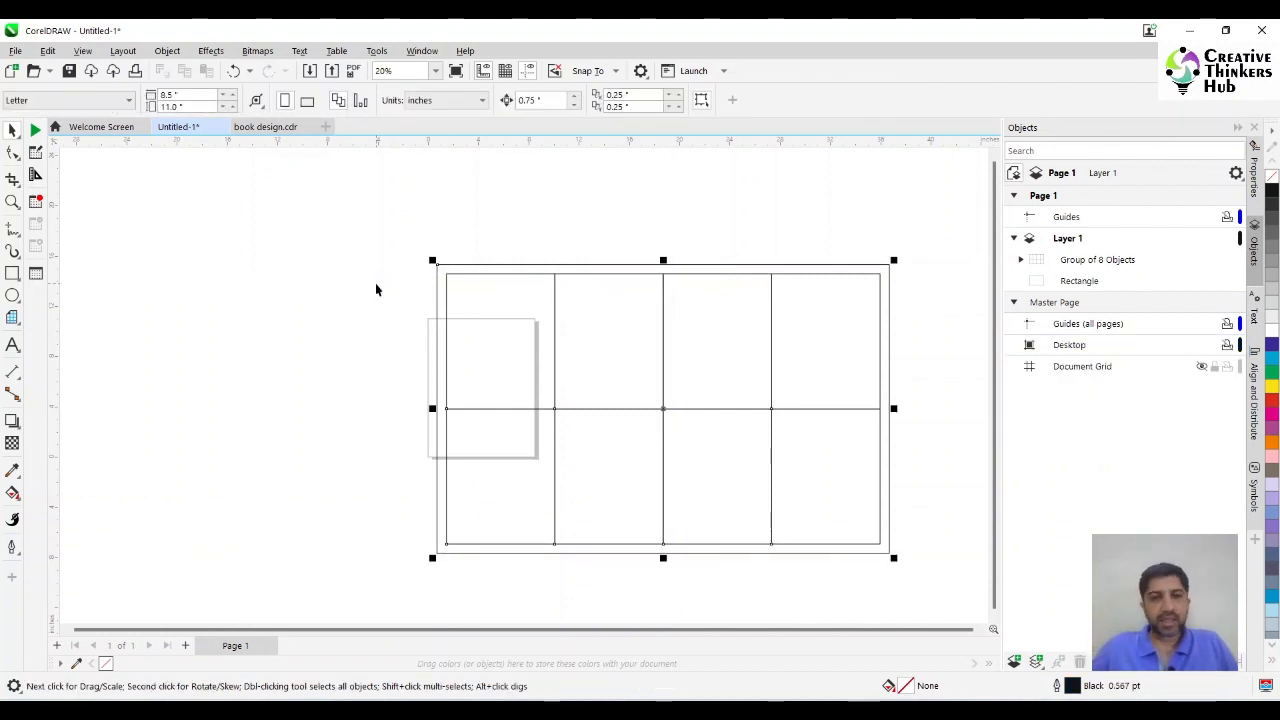
key("Delete")
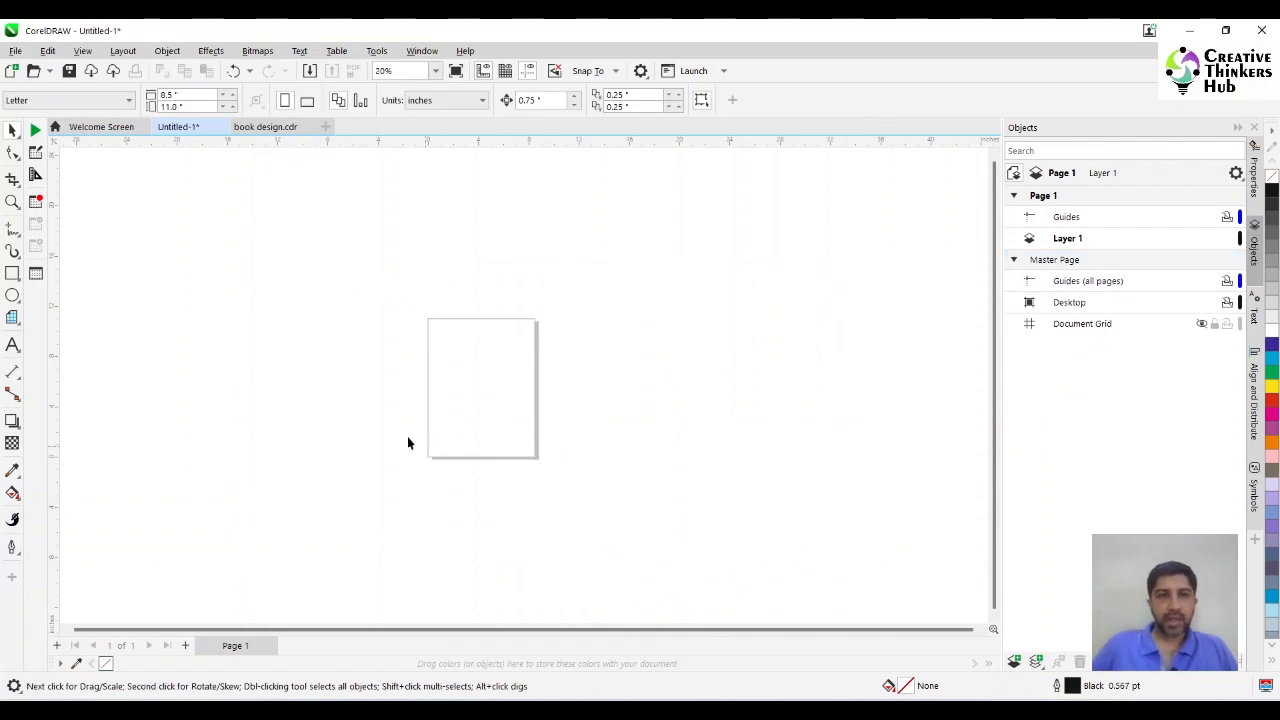
Try out a horizontal guideline on the page's top edge and a vertical one on its left edge, then undo them.
left_click(483, 101)
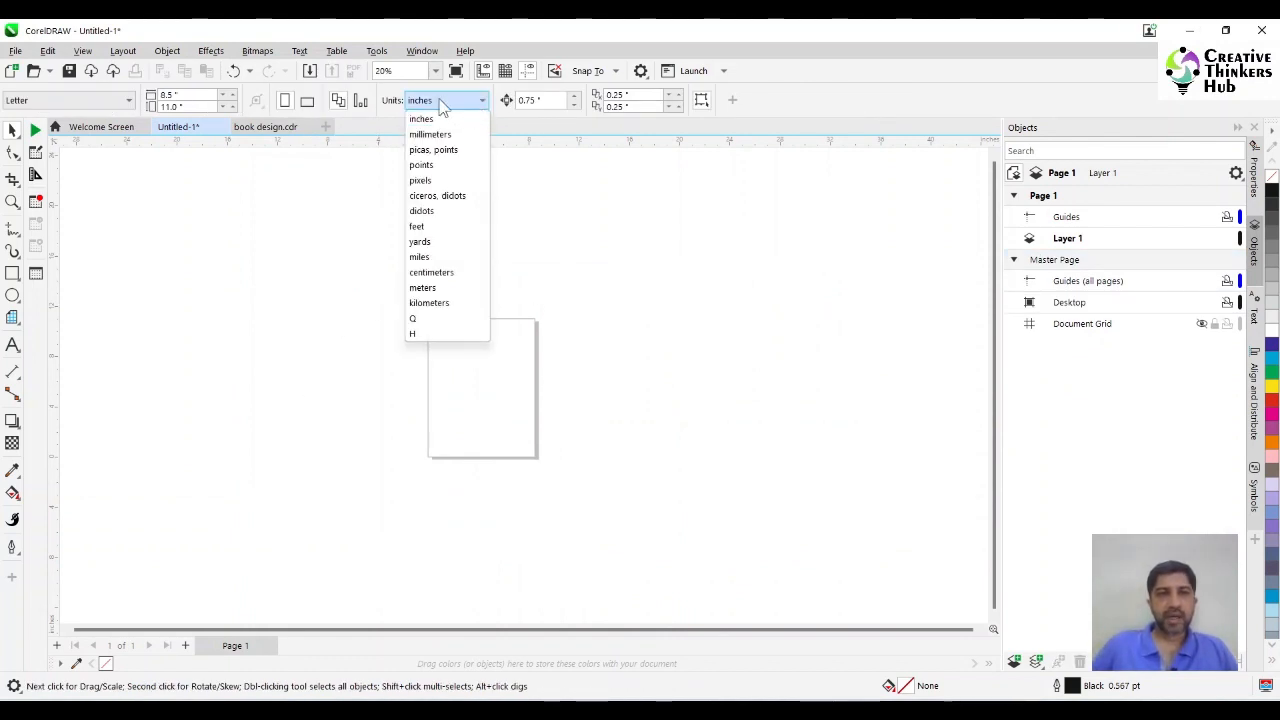
left_click(435, 72)
left_click(435, 72)
left_click(427, 87)
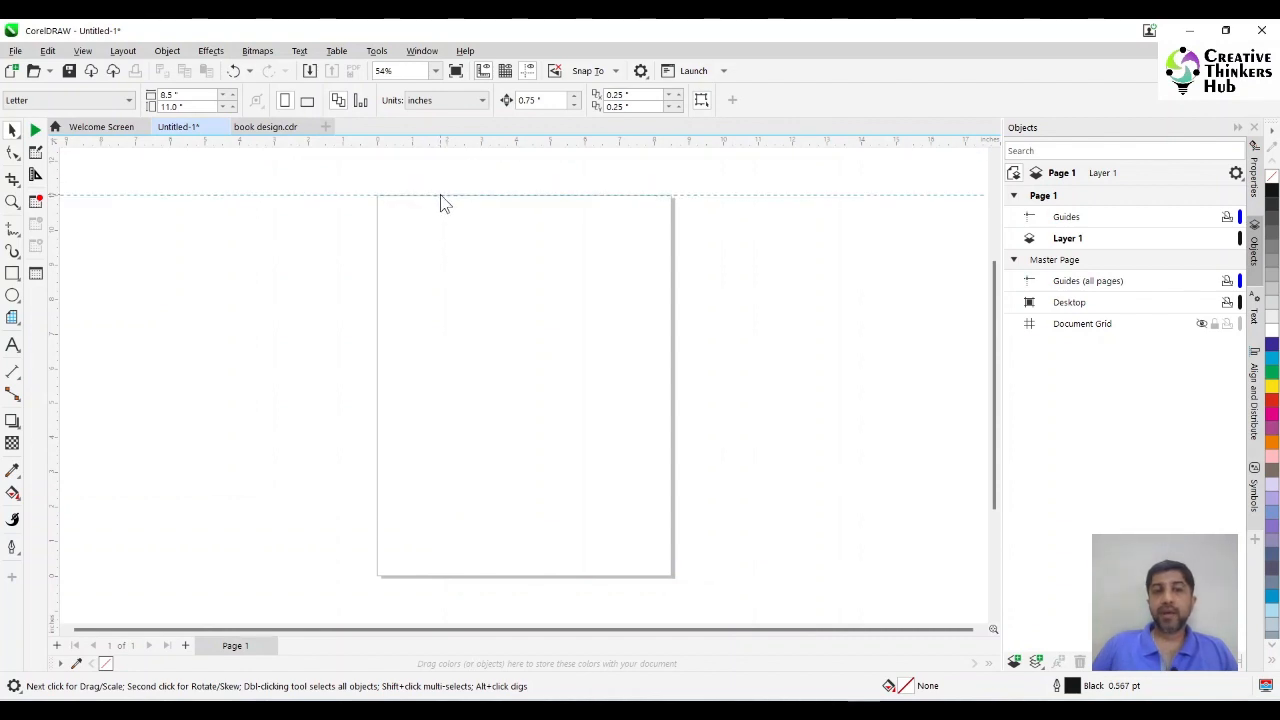
left_click_drag(441, 198, 440, 196)
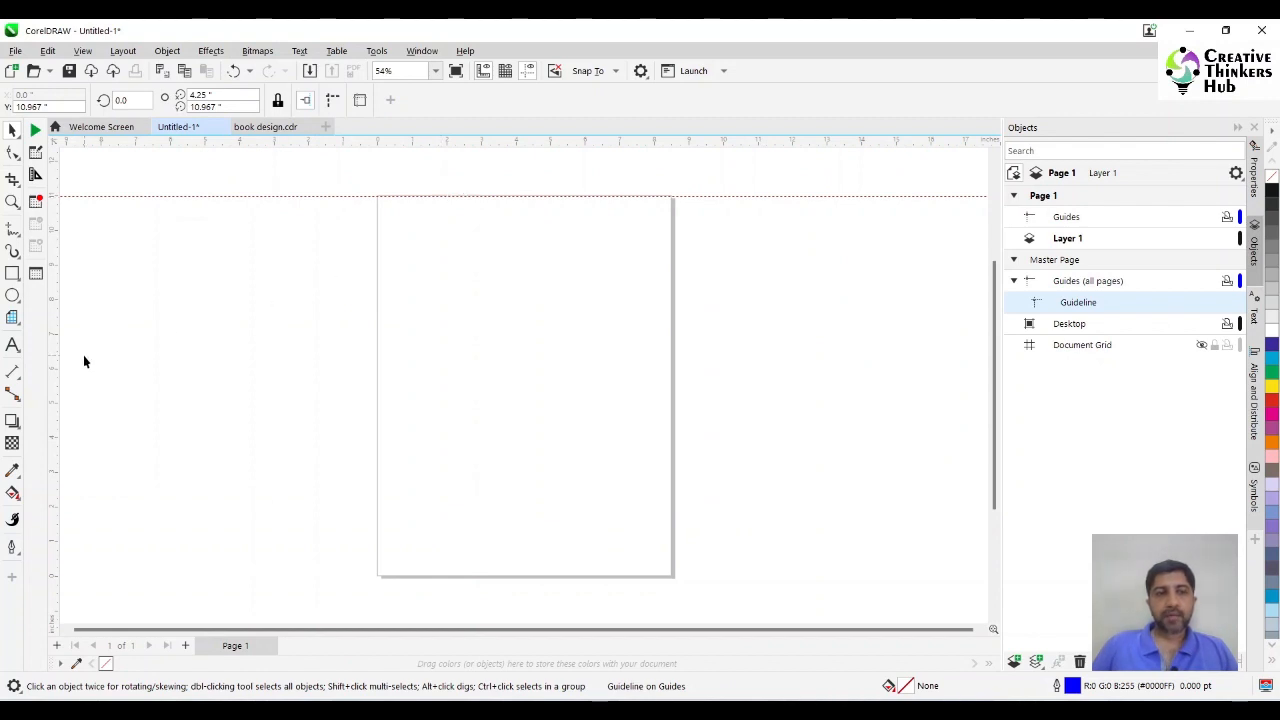
left_click_drag(55, 369, 167, 367)
left_click_drag(395, 352, 378, 357)
left_click(426, 338)
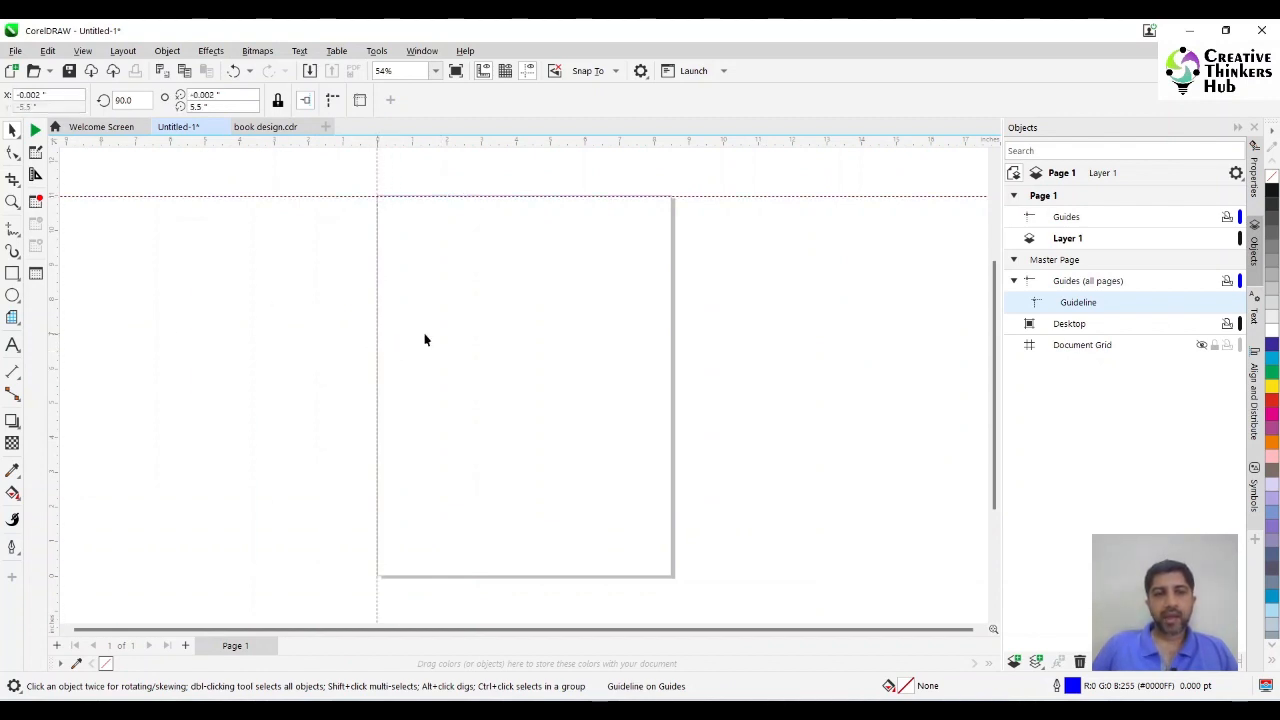
key("ctrl+z")
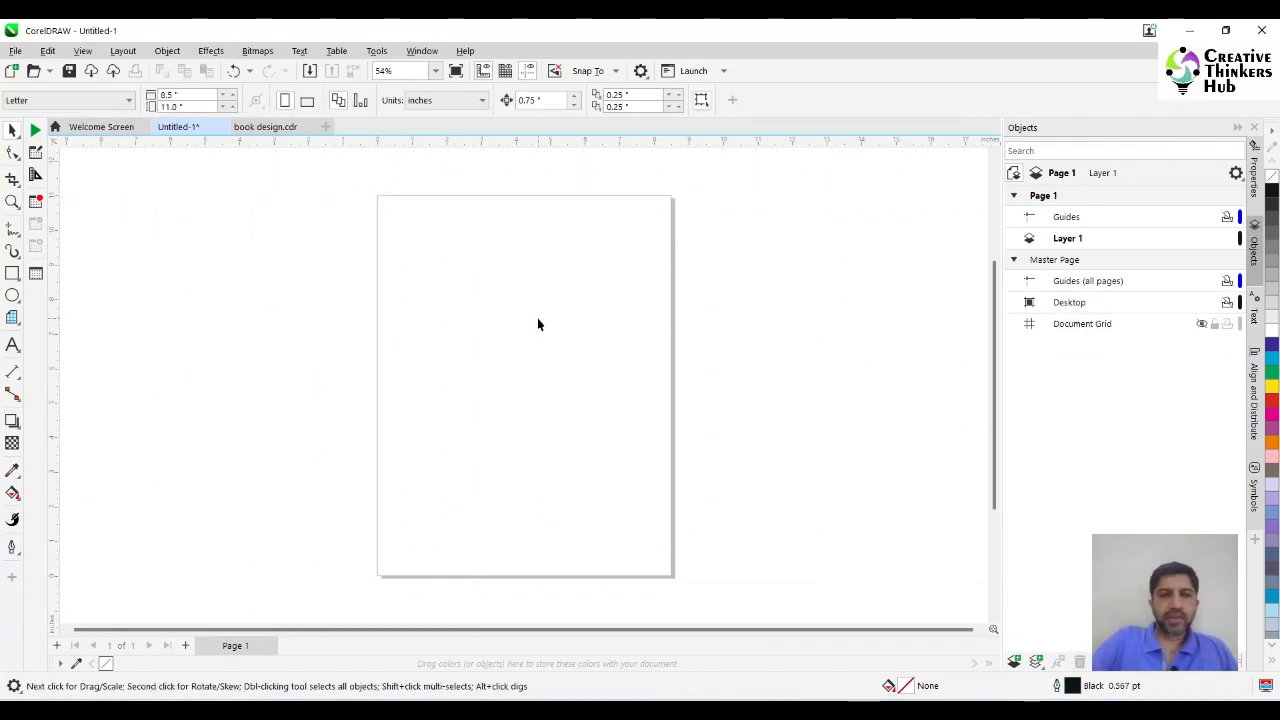
Open the document's guideline options, look through the horizontal, vertical and preset settings, and choose User-defined presets.
key("ctrl+j")
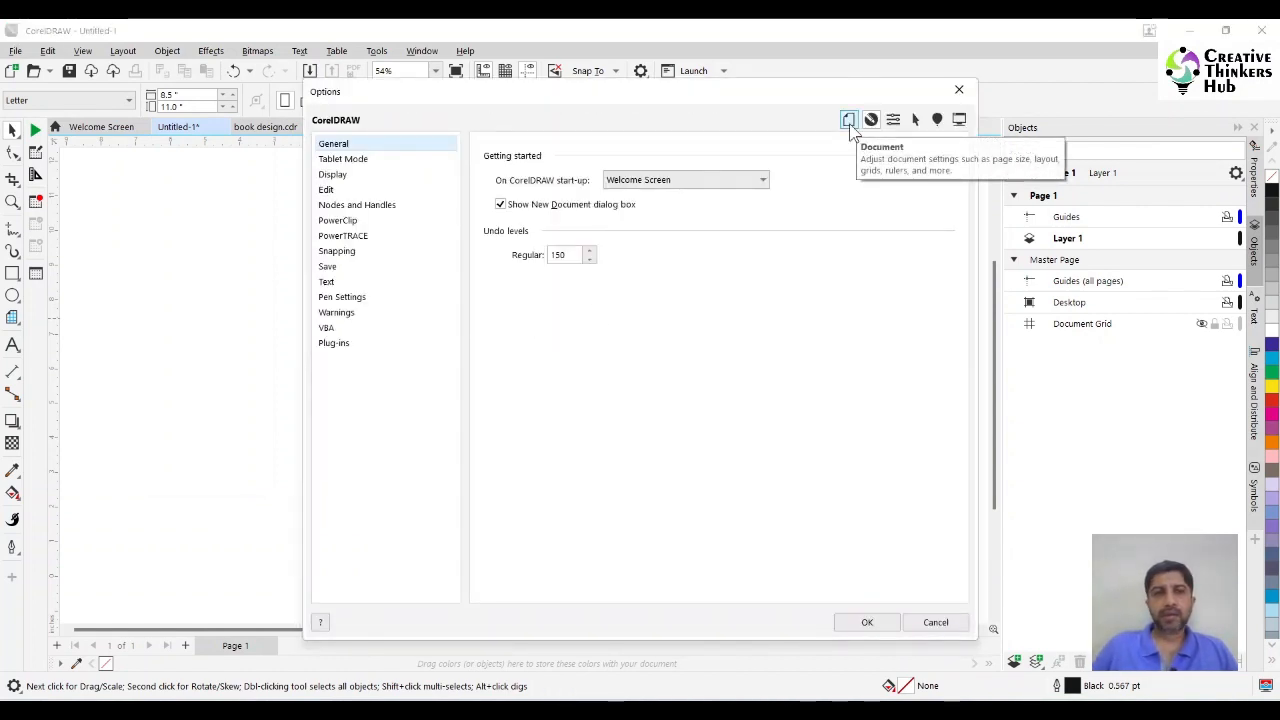
left_click(849, 124)
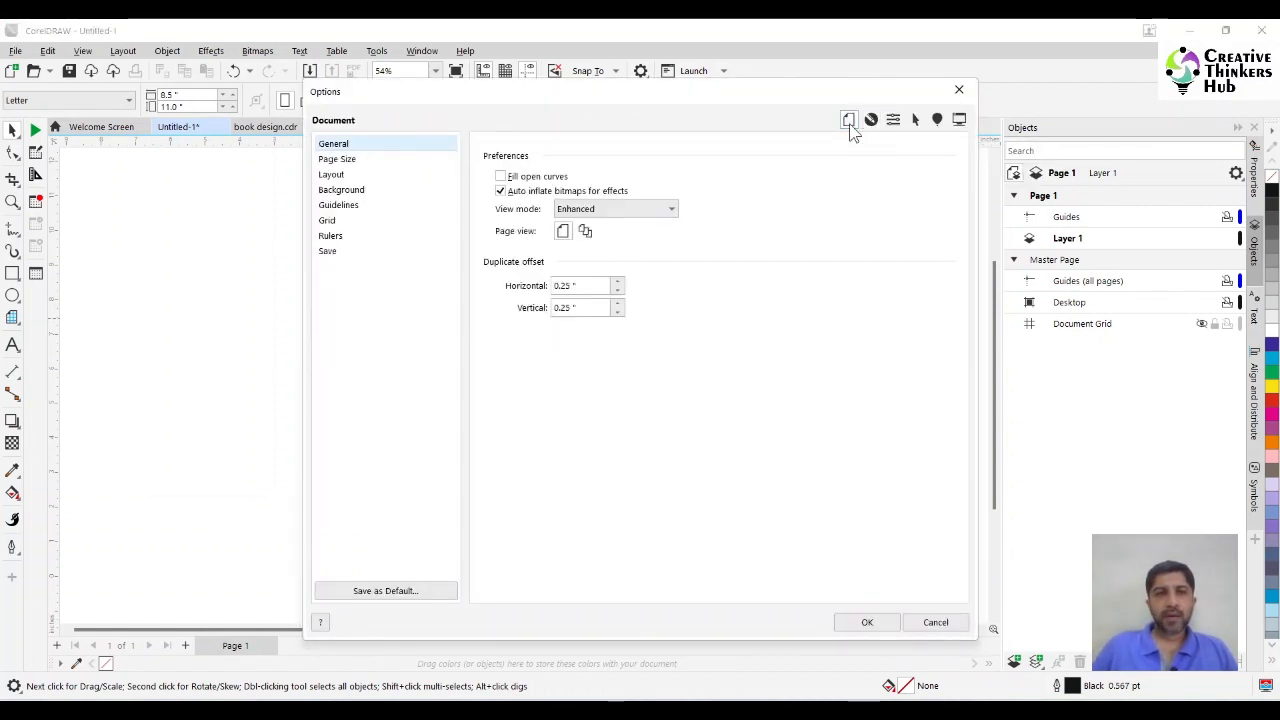
left_click(340, 209)
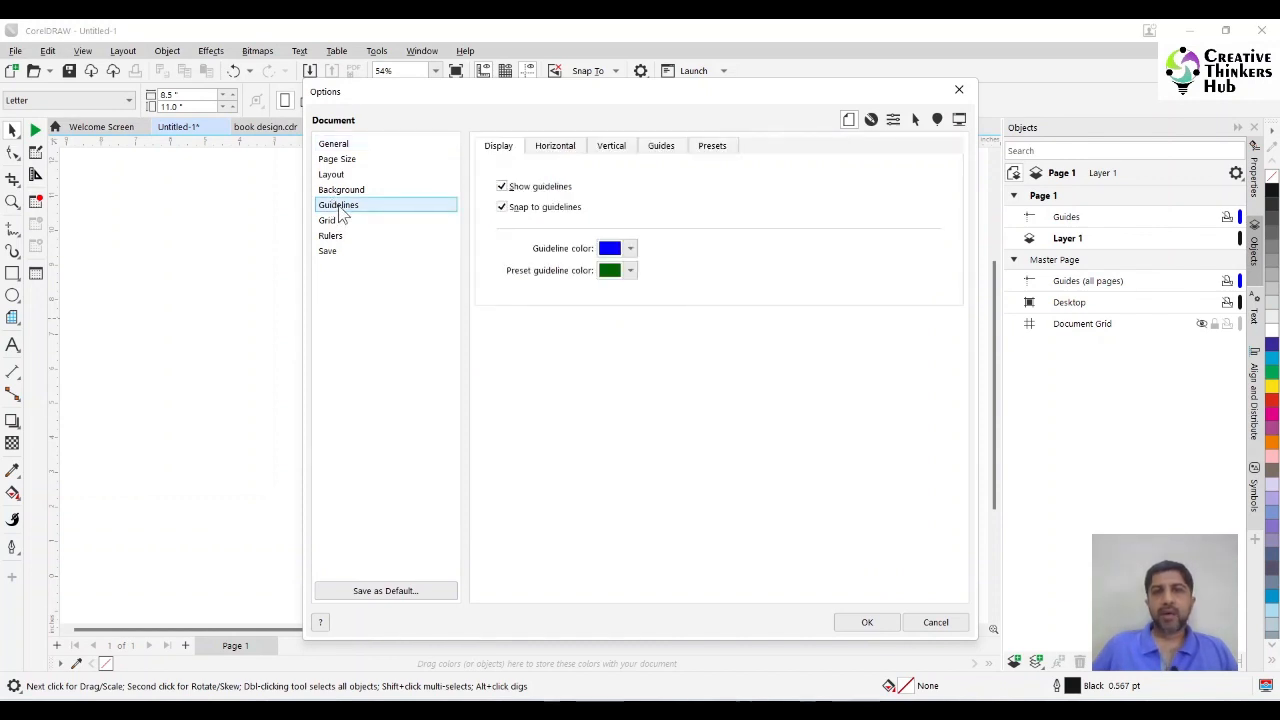
left_click(708, 150)
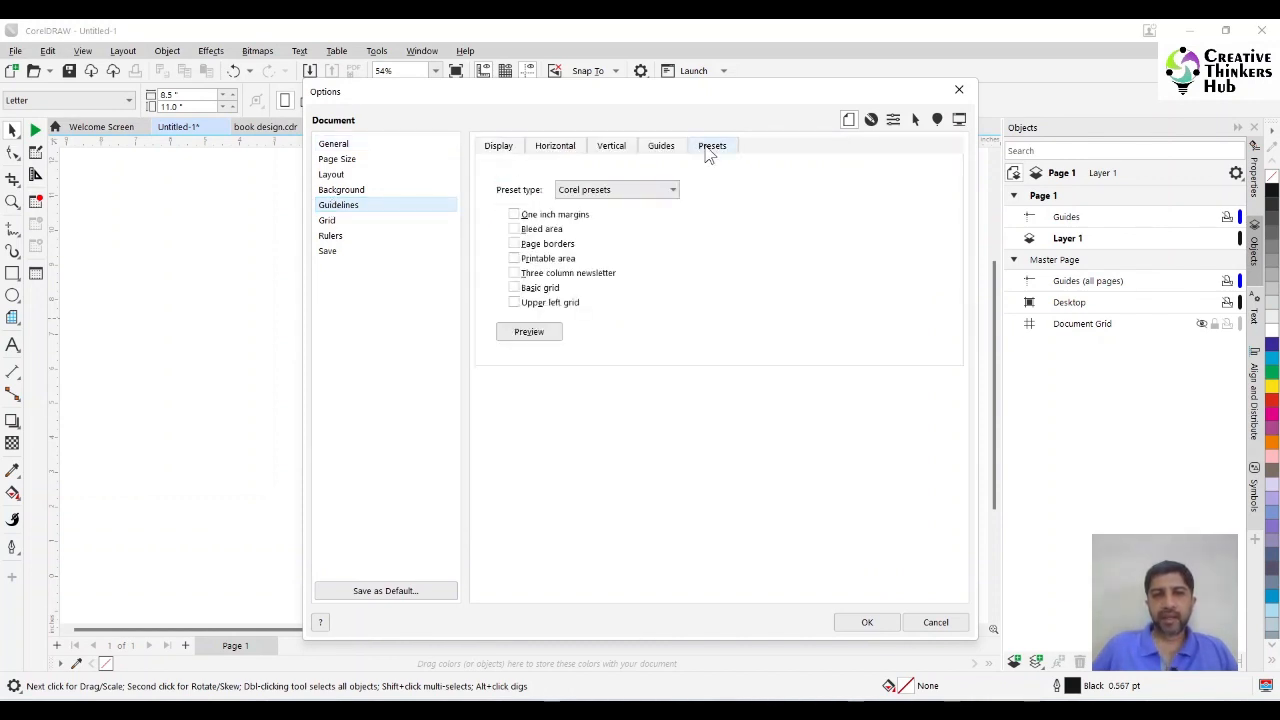
left_click(562, 149)
left_click(606, 149)
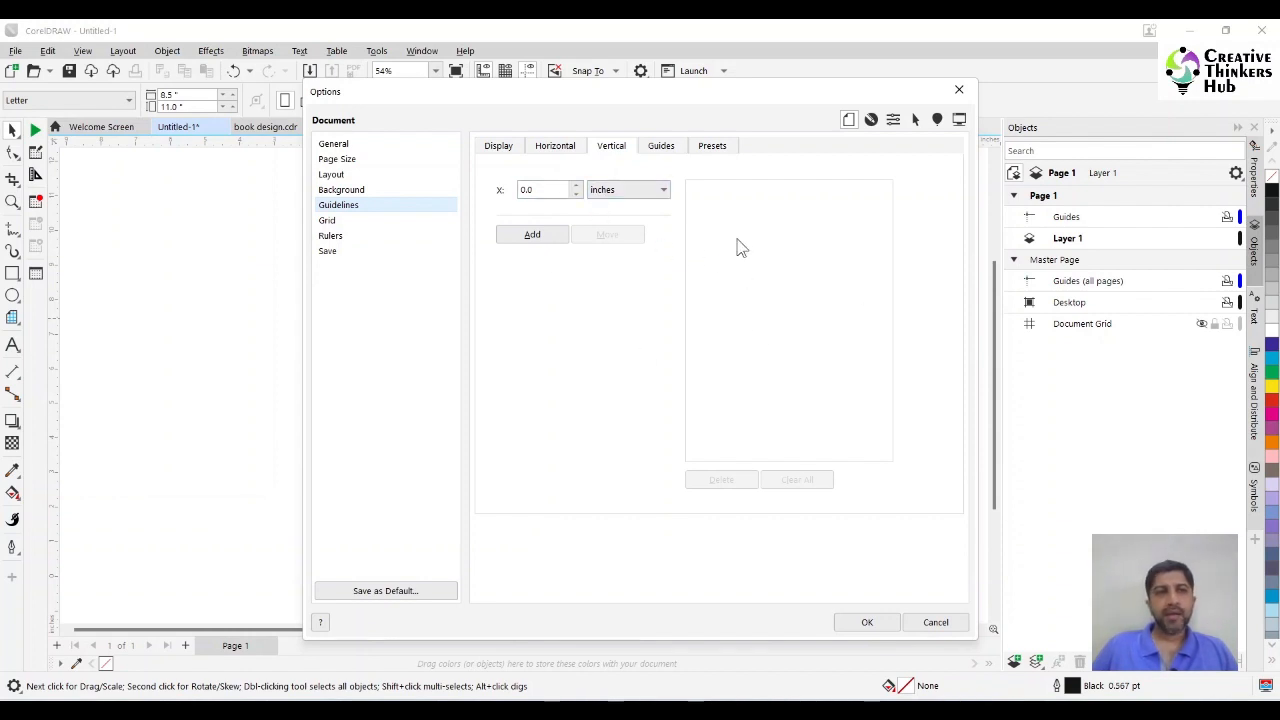
left_click(714, 148)
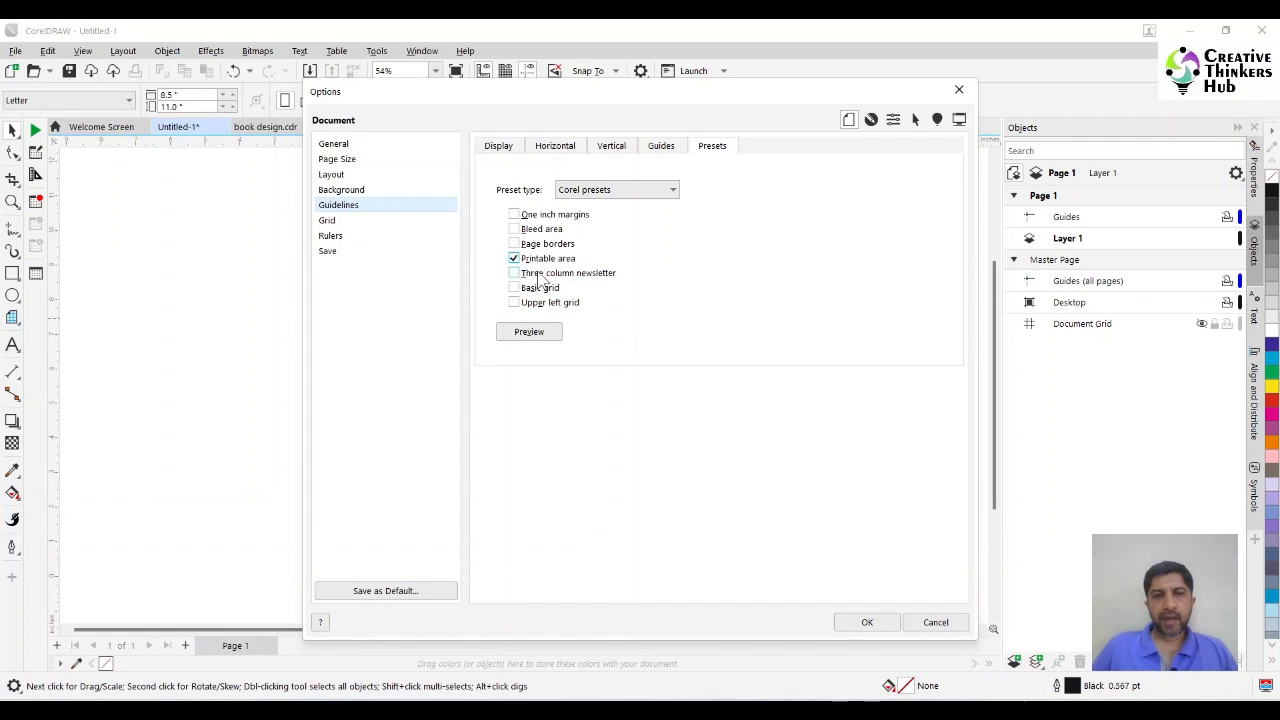
left_click(586, 192)
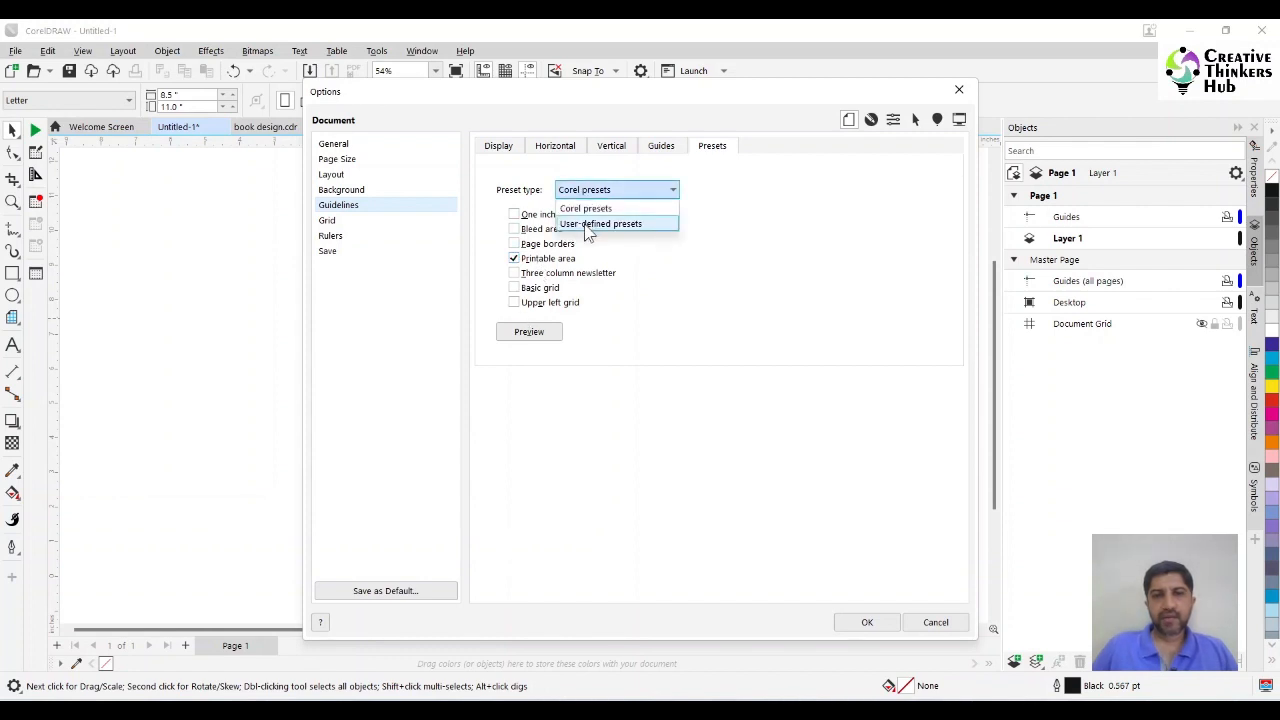
left_click(590, 224)
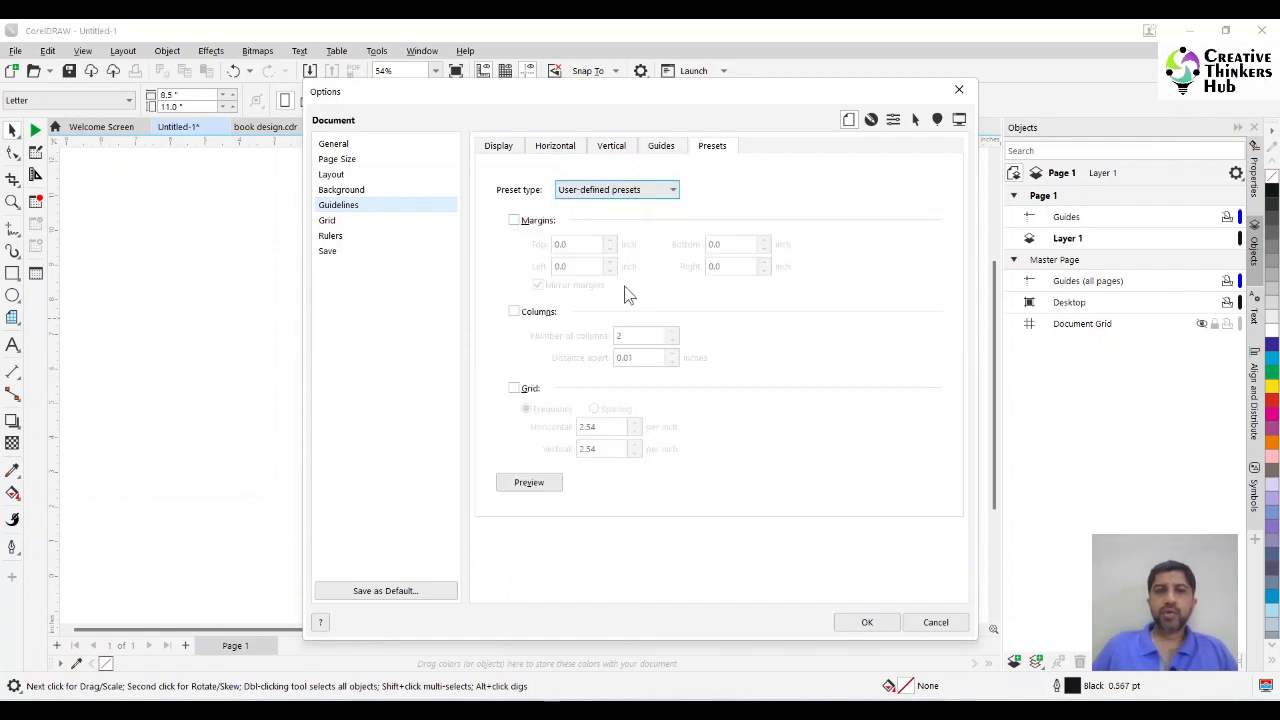
Enable preset margins and set the left margin to 0.5 inch, mirrored to the right margin.
left_click(514, 220)
left_click(558, 268)
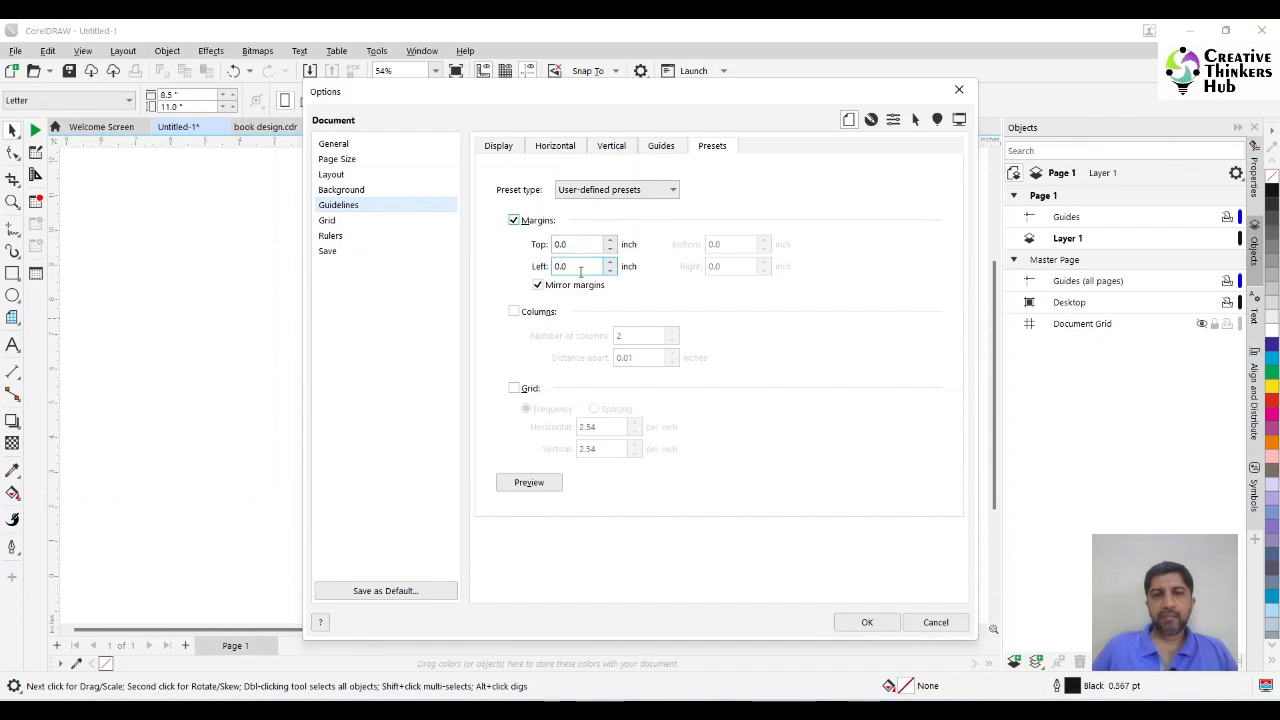
left_click_drag(573, 266, 538, 278)
type("0.5")
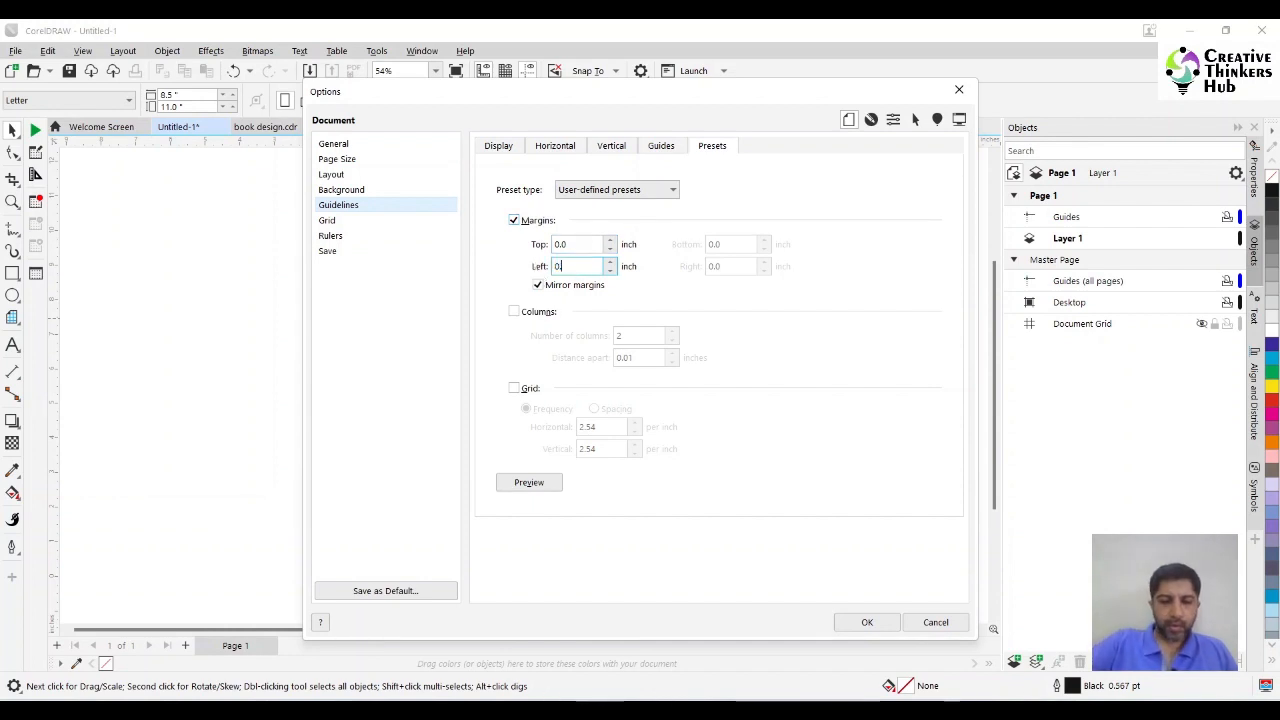
key("Tab")
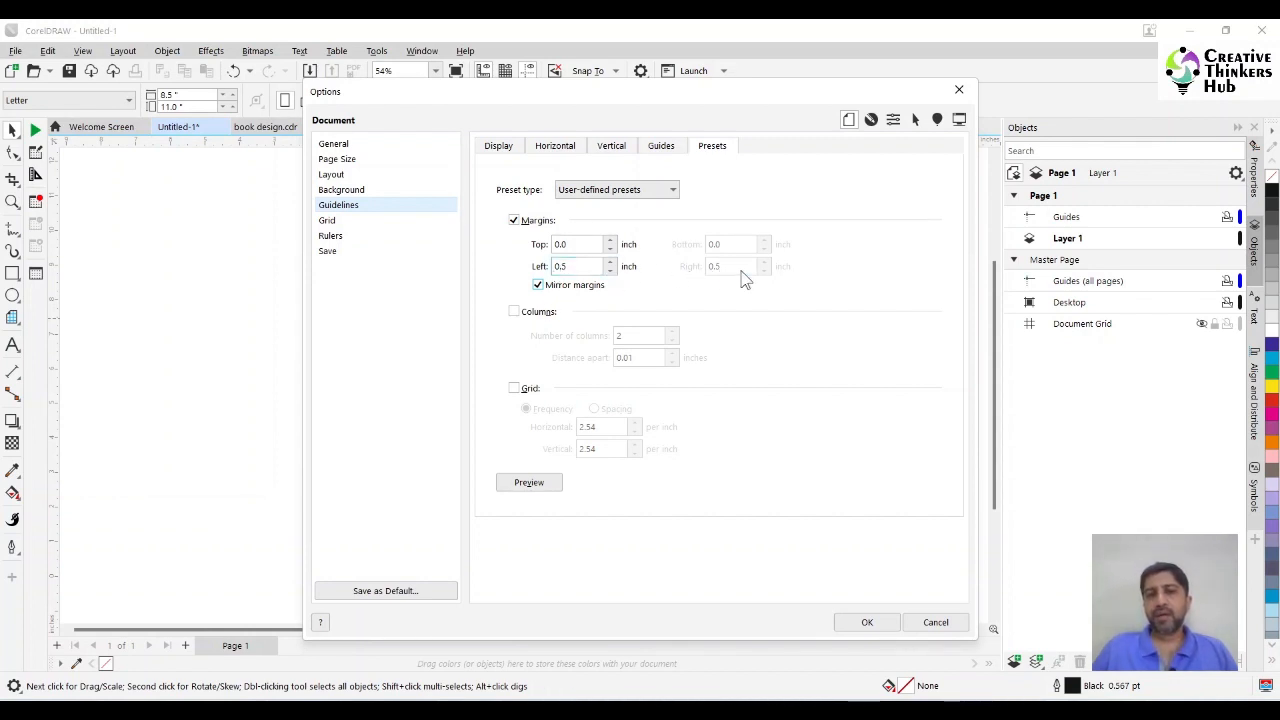
Turn off mirrored margins and set the top margin to 0.75 inch and the bottom margin to 0.5 inch.
left_click(538, 286)
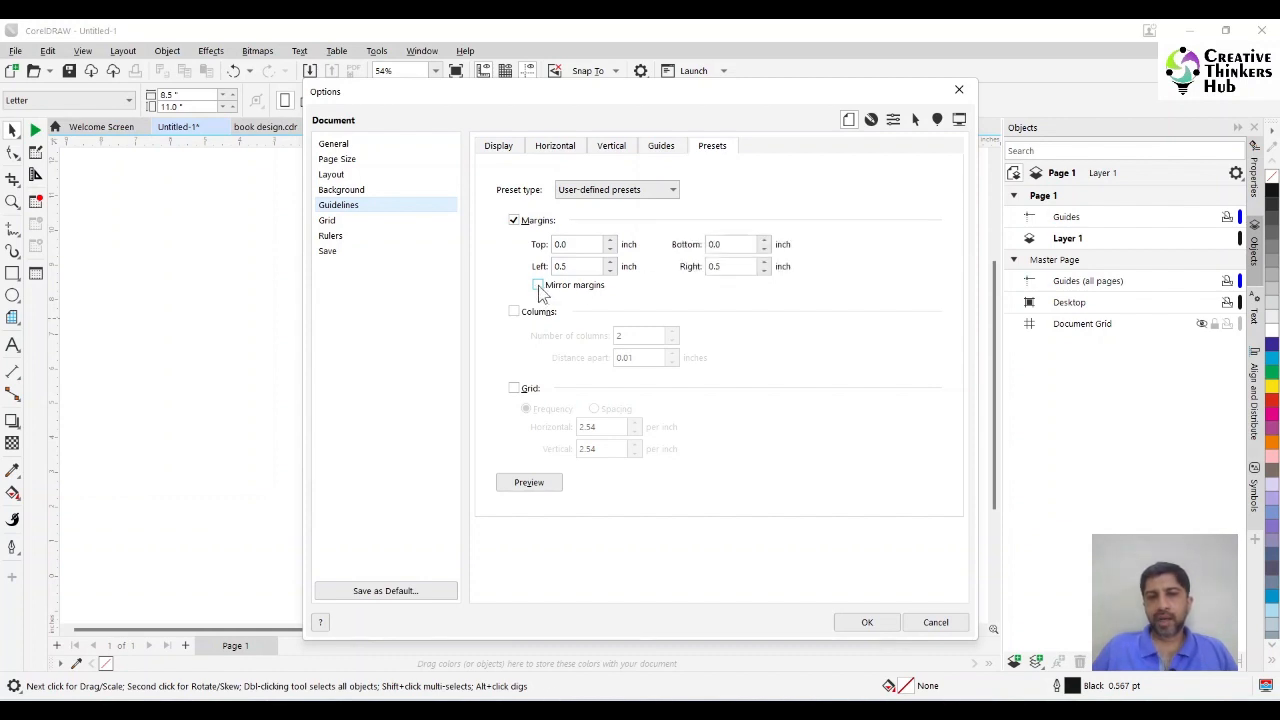
left_click_drag(573, 246, 527, 246)
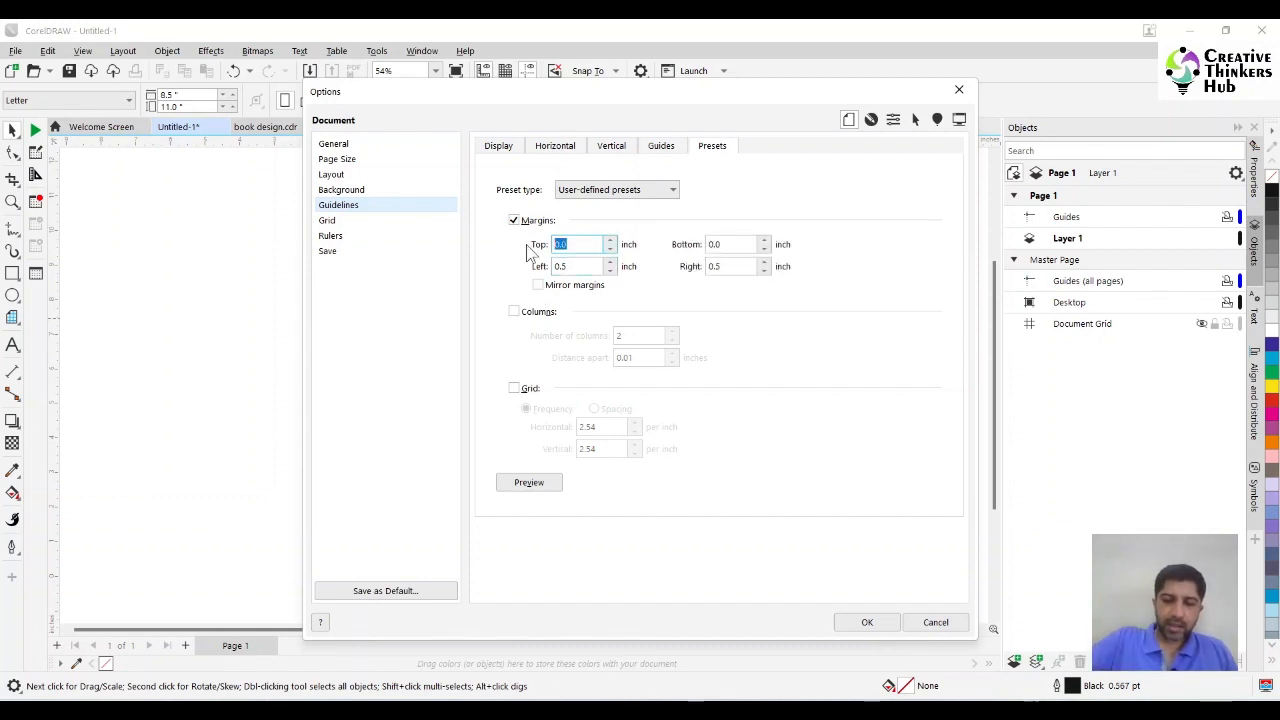
type("0")
key("Tab")
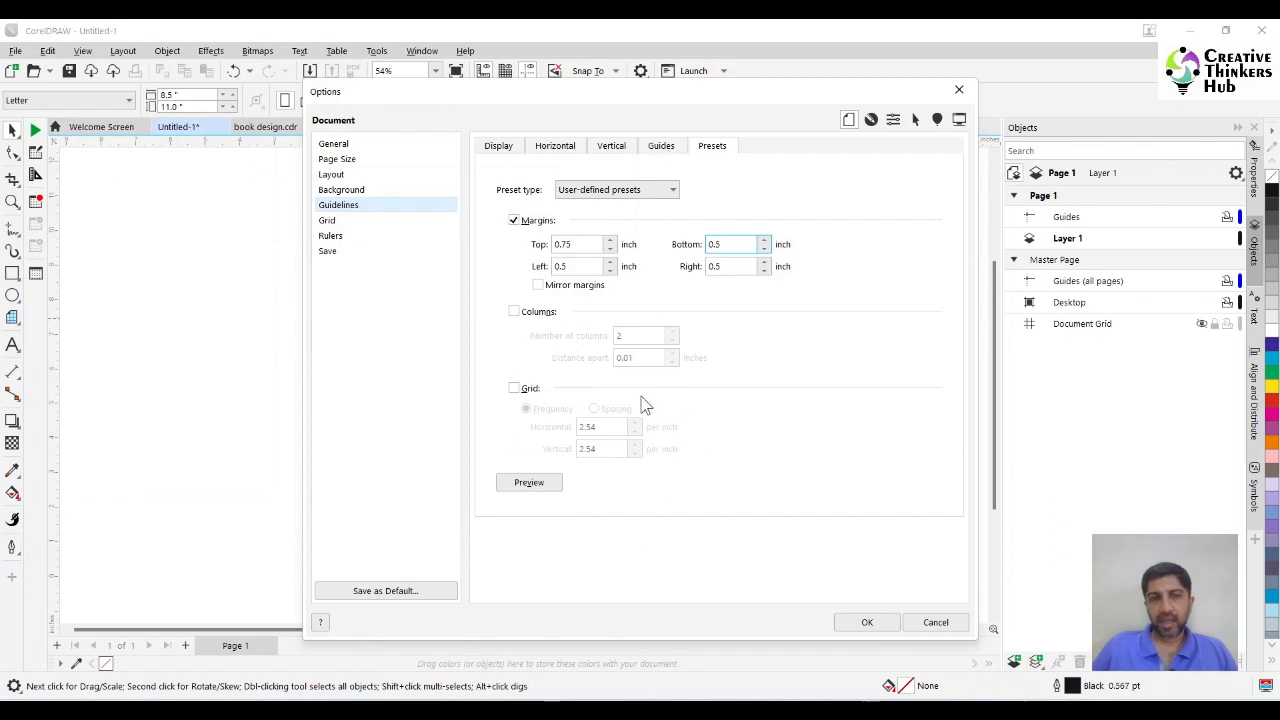
Preview the user-defined margin guidelines on the page and apply them.
left_click_drag(680, 95, 920, 100)
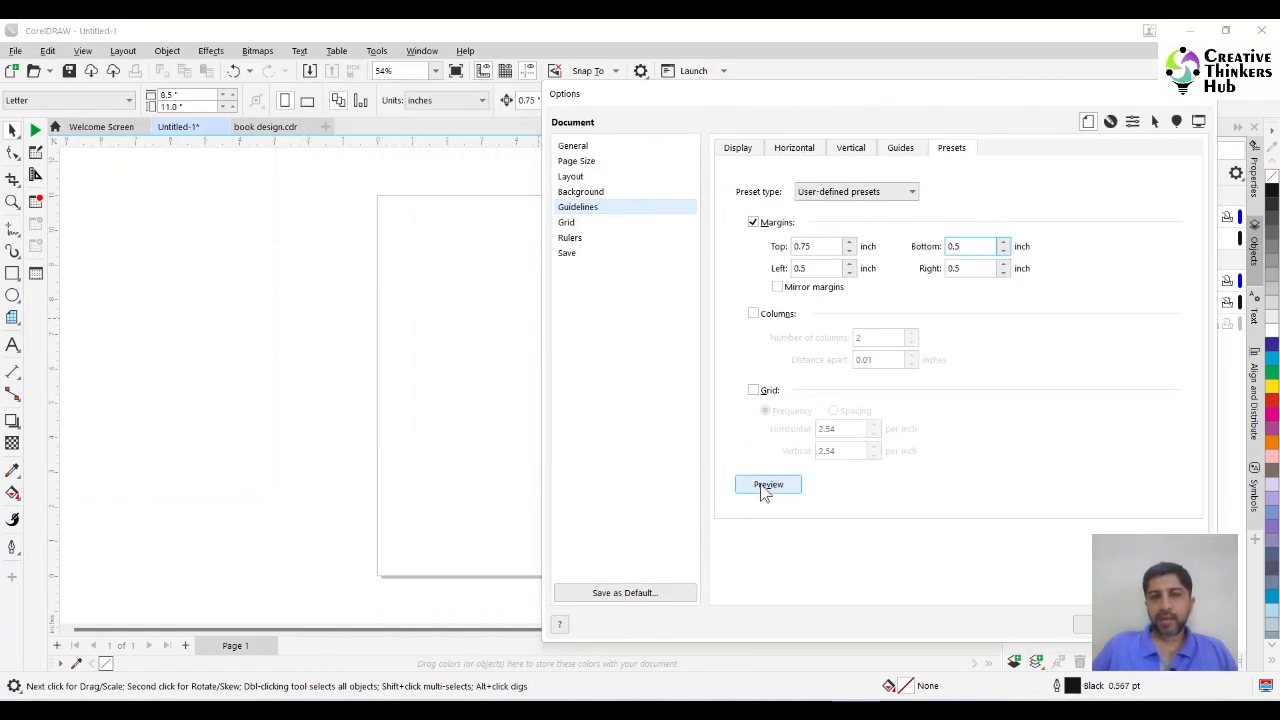
left_click(764, 486)
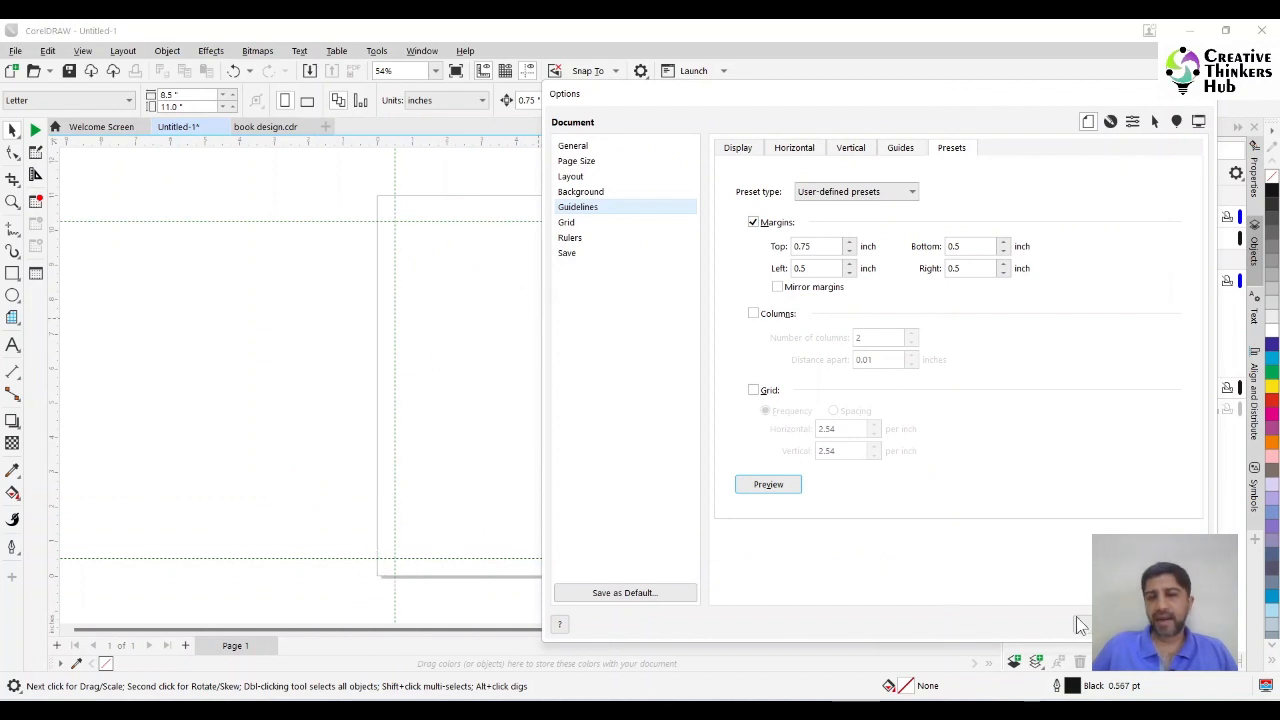
key("Return")
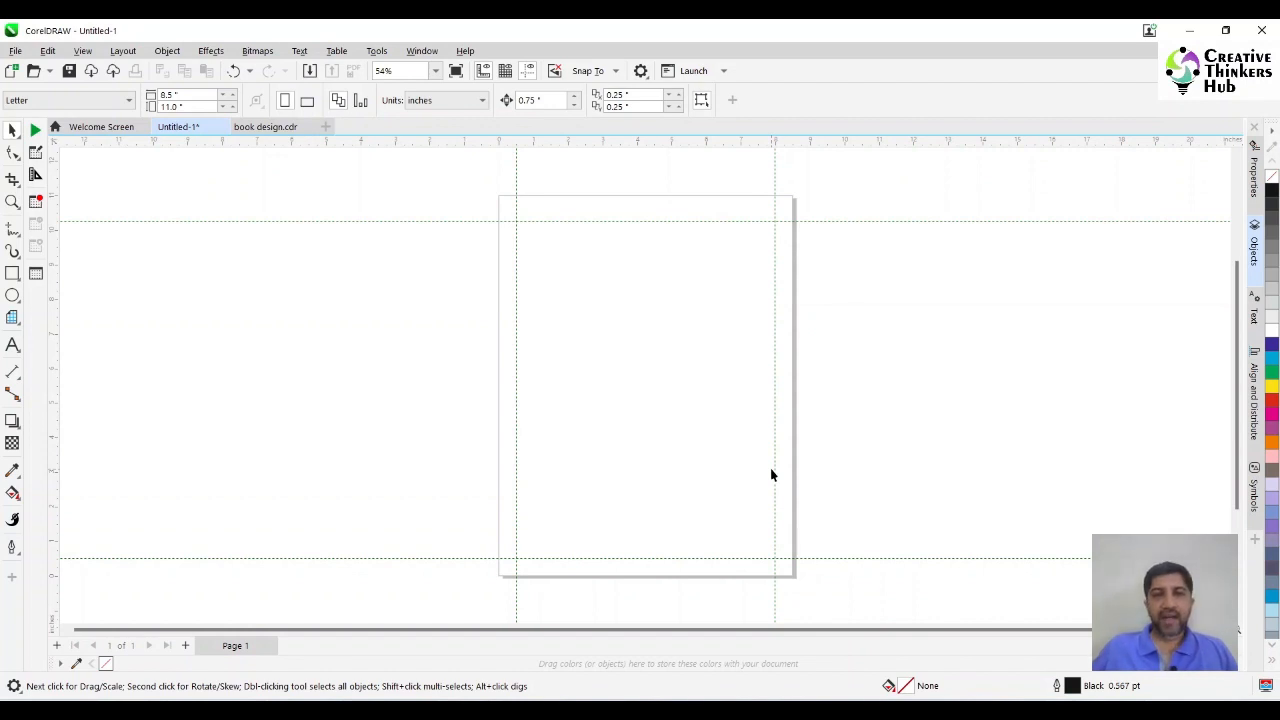
Display the Objects docker and check its Show Master Layers on Pages option.
left_click(421, 51)
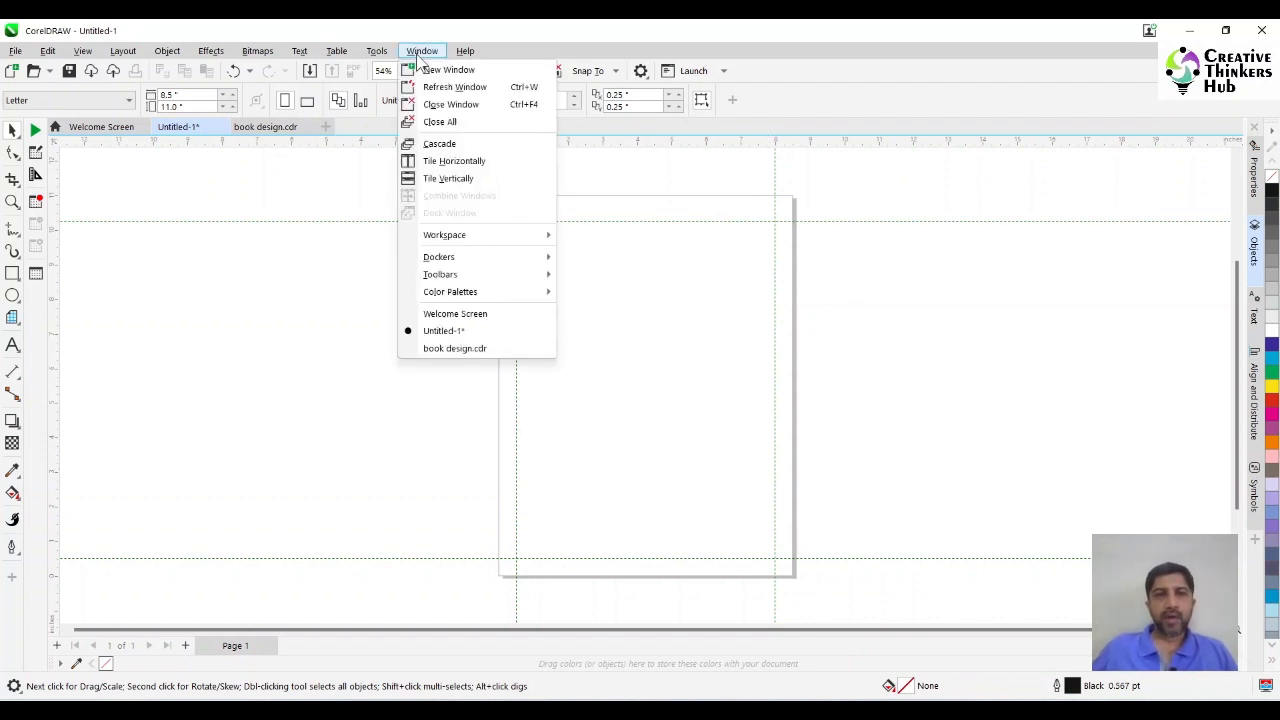
mouse_move(460, 257)
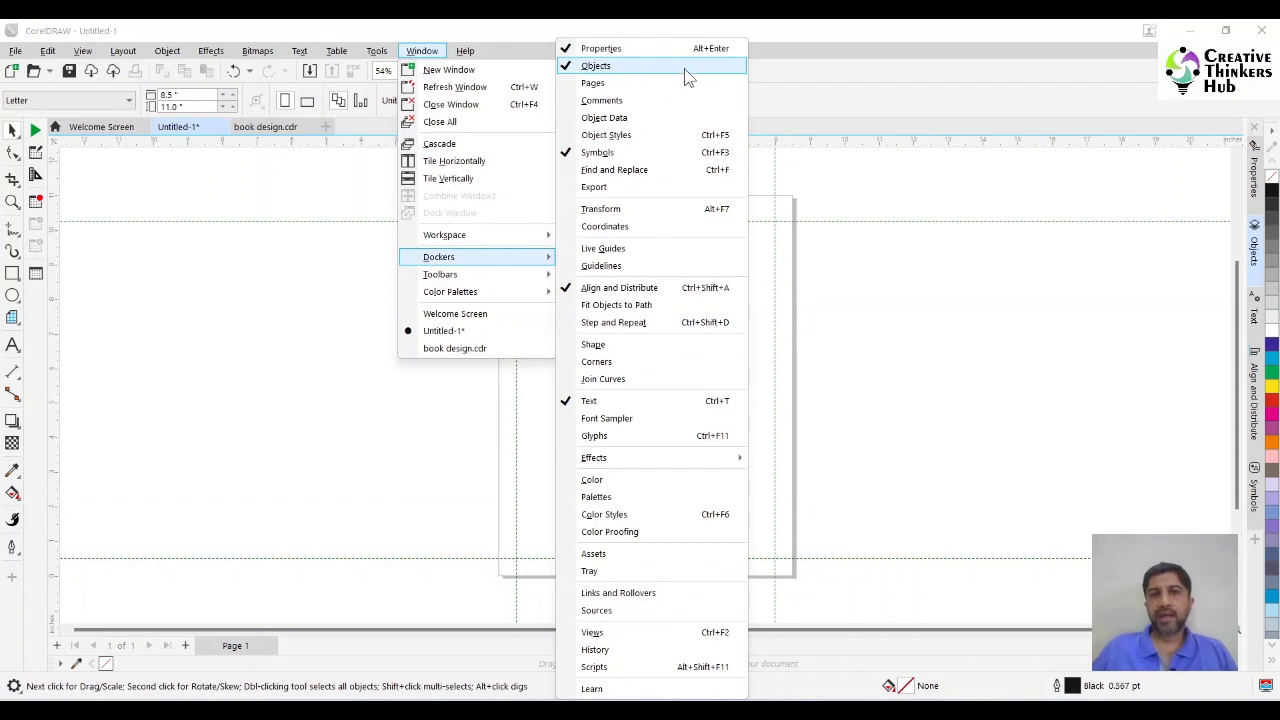
left_click(1256, 250)
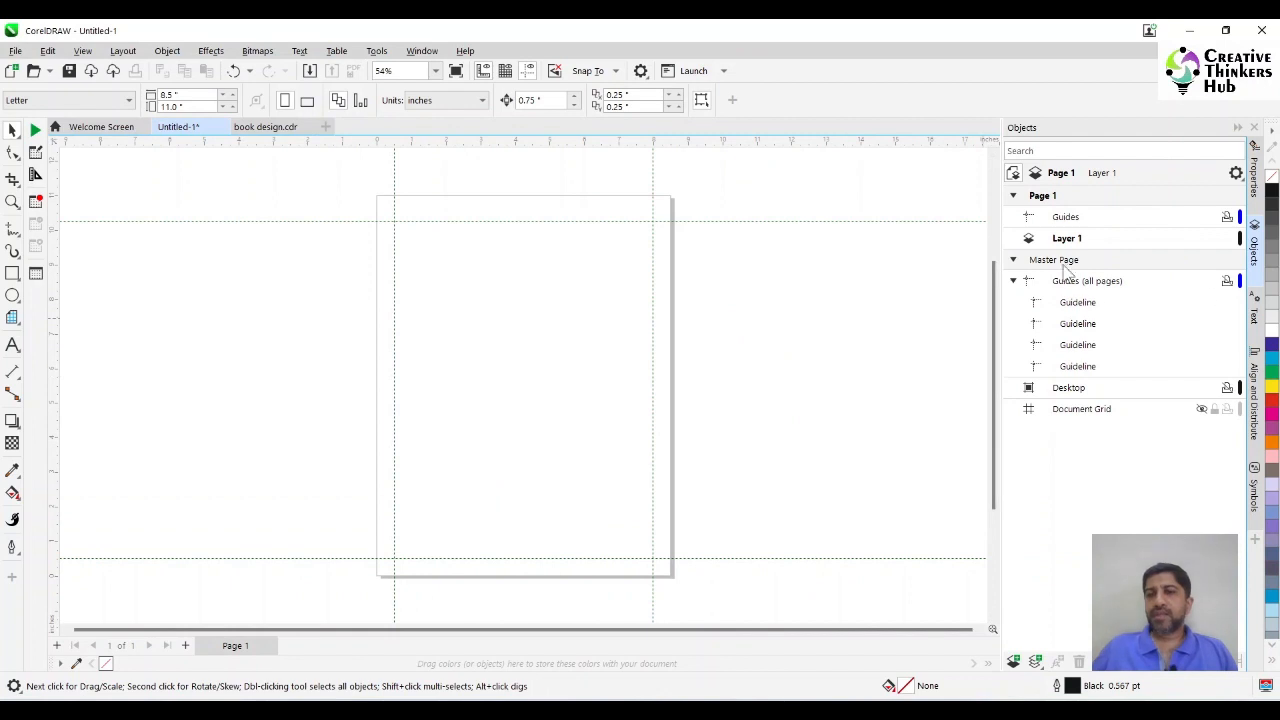
left_click(1236, 174)
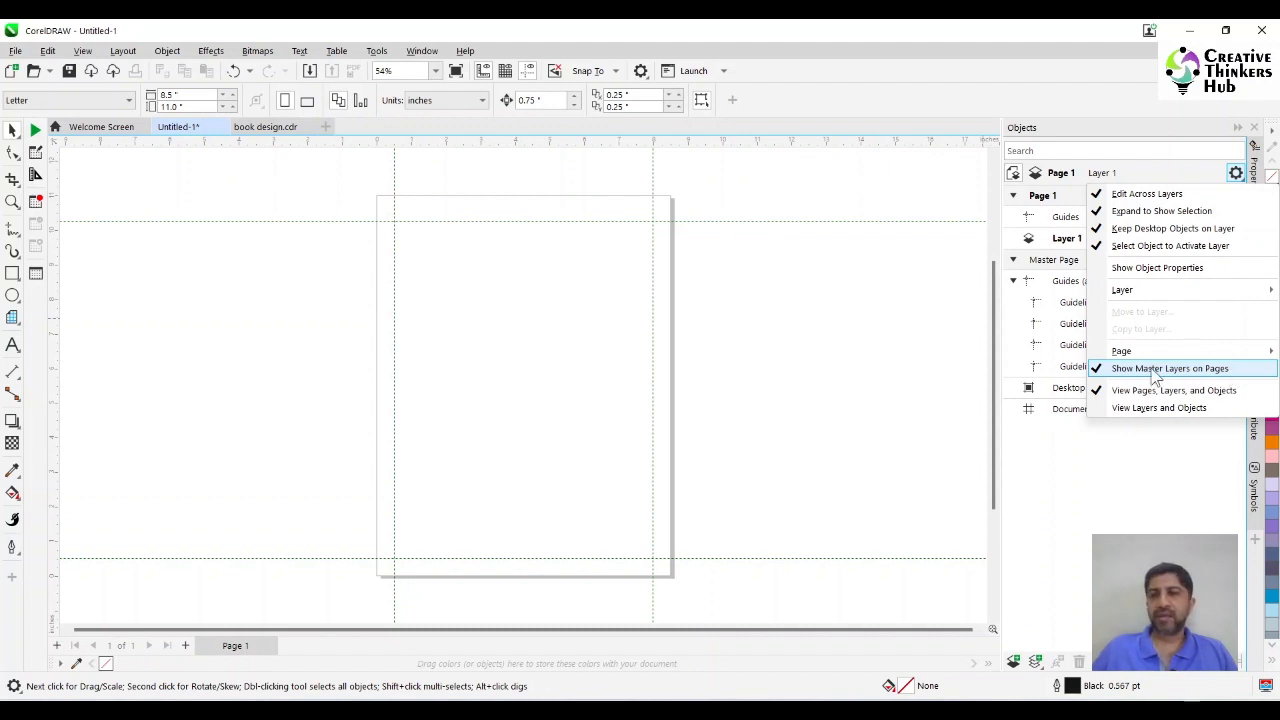
left_click(1062, 453)
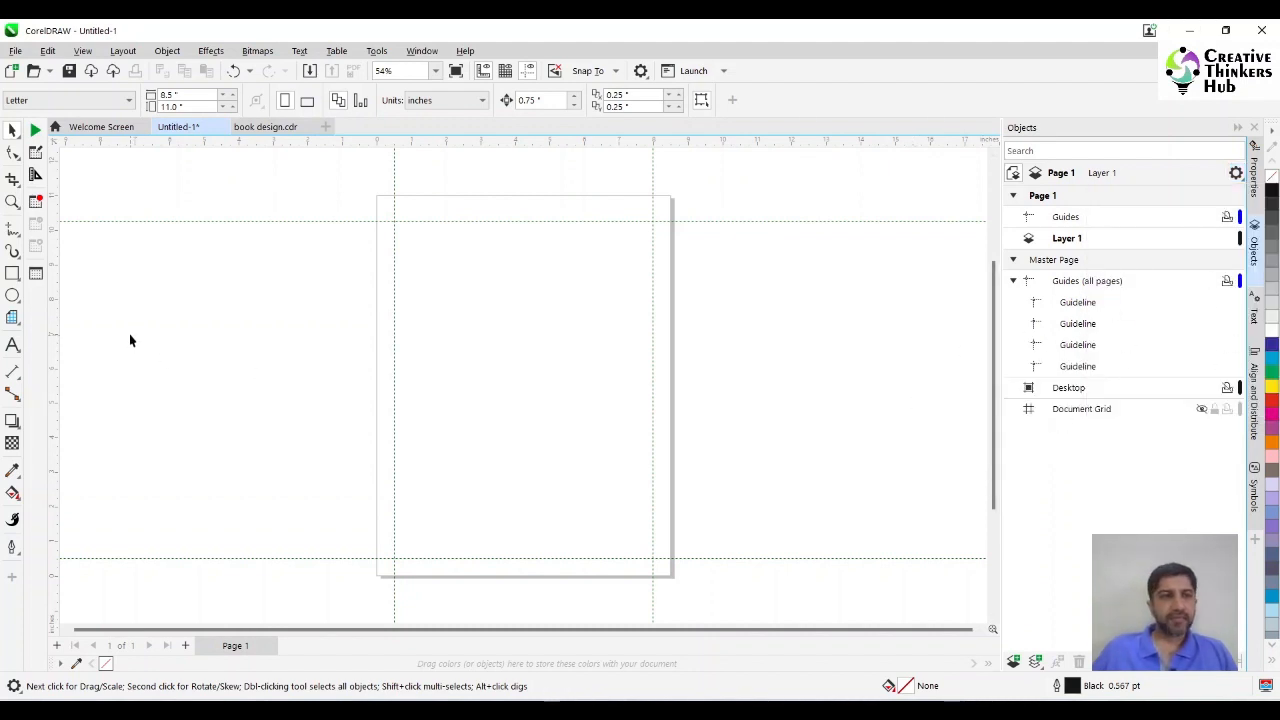
Look at the page frame rectangle in book design.cdr, then return to the Untitled-1 document.
left_click(265, 127)
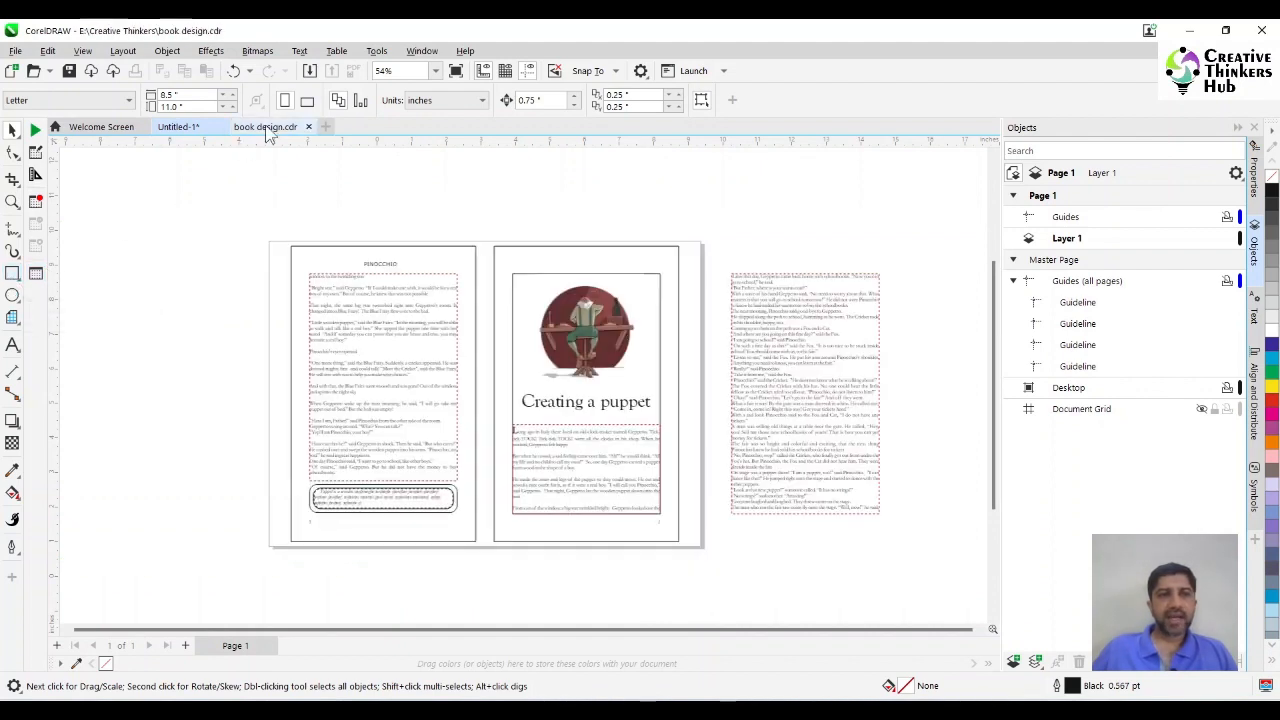
left_click(301, 254)
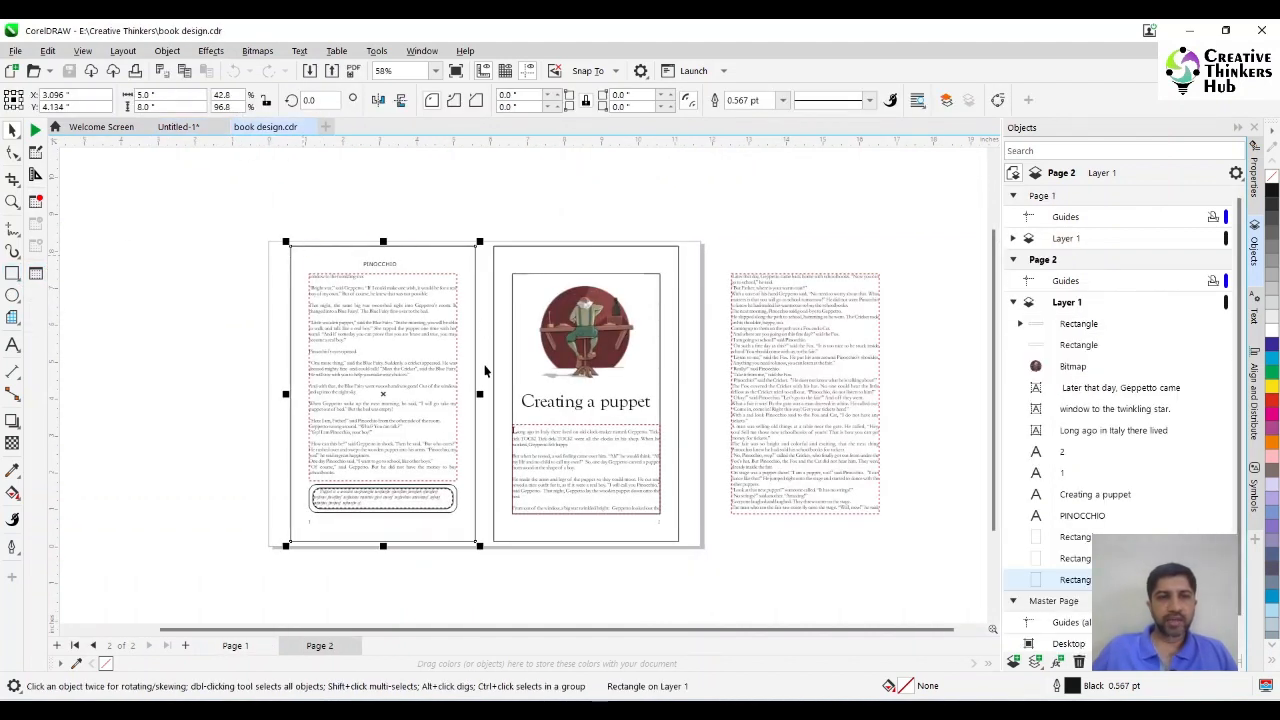
left_click(200, 131)
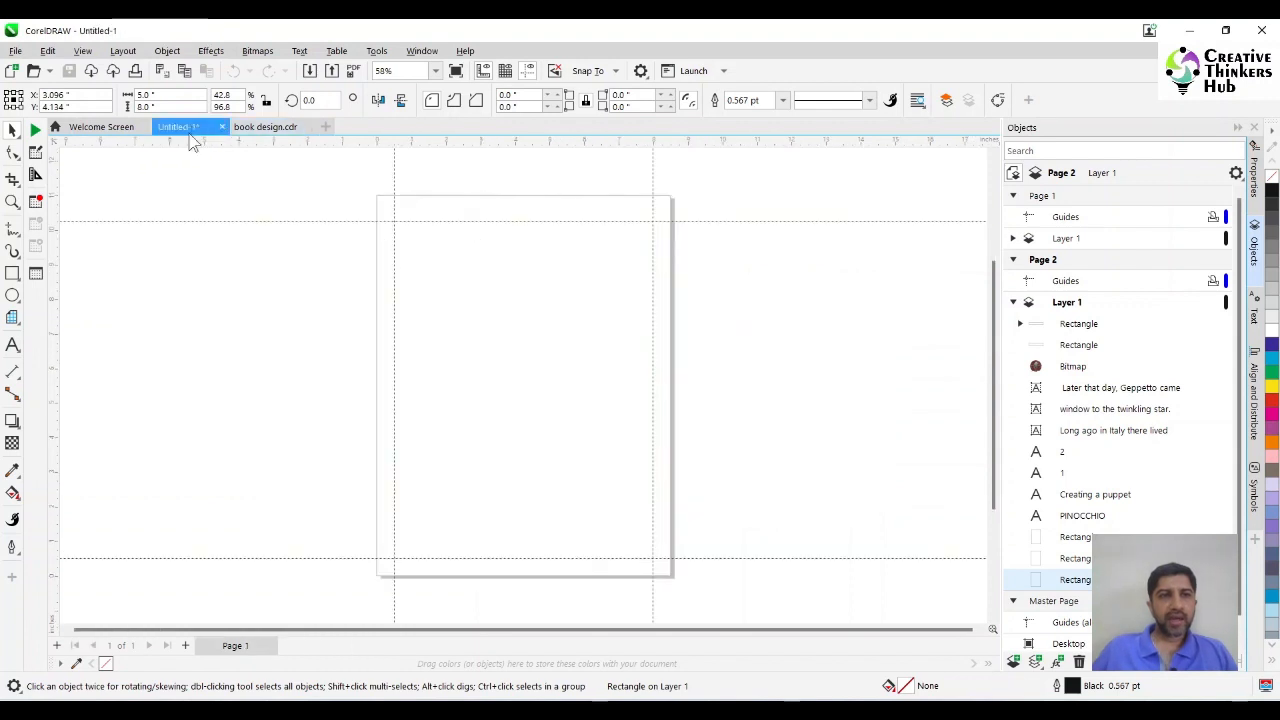
Draw a 7.5 by 9.75 inch rectangle fitted to the four margin guidelines.
left_click(12, 273)
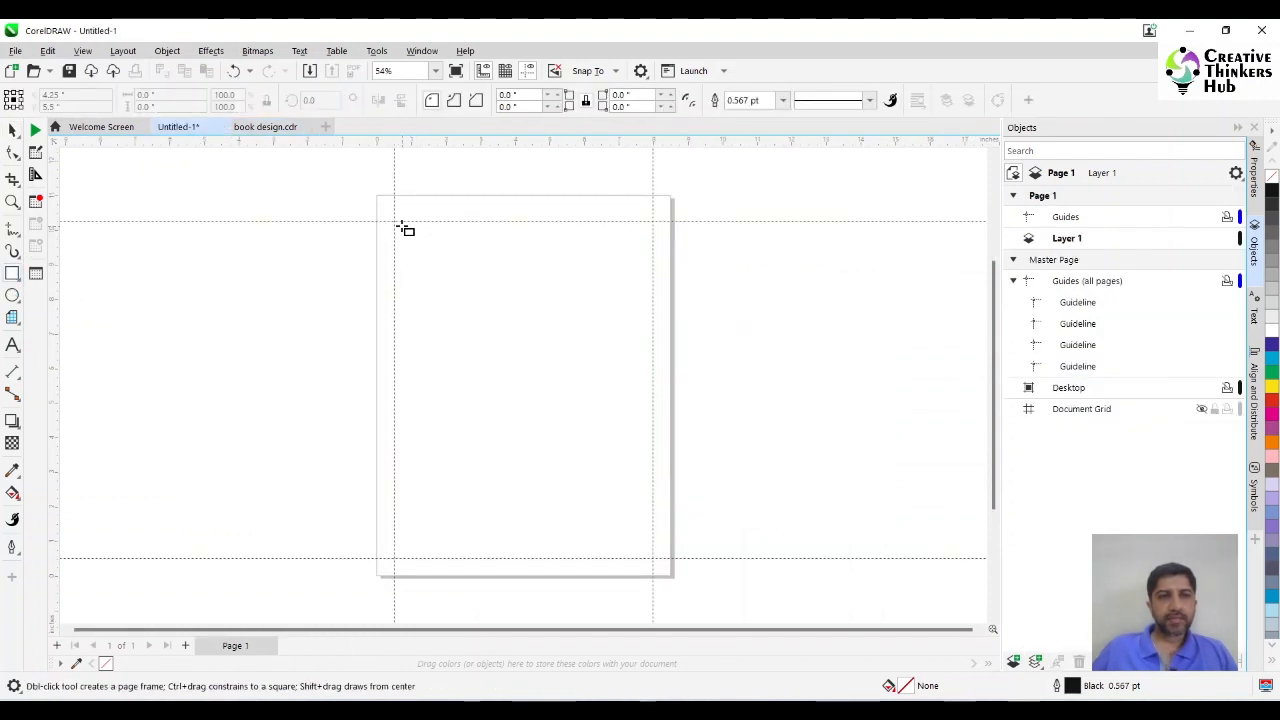
left_click_drag(394, 221, 657, 561)
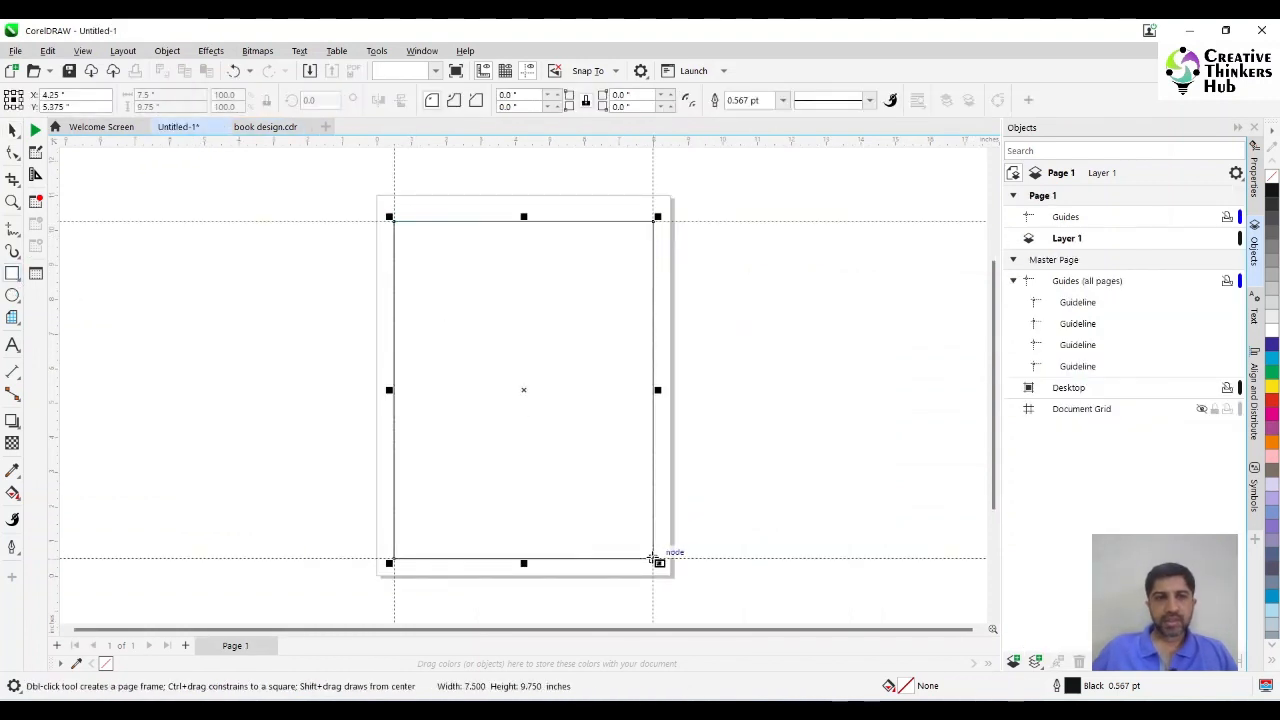
left_click(12, 131)
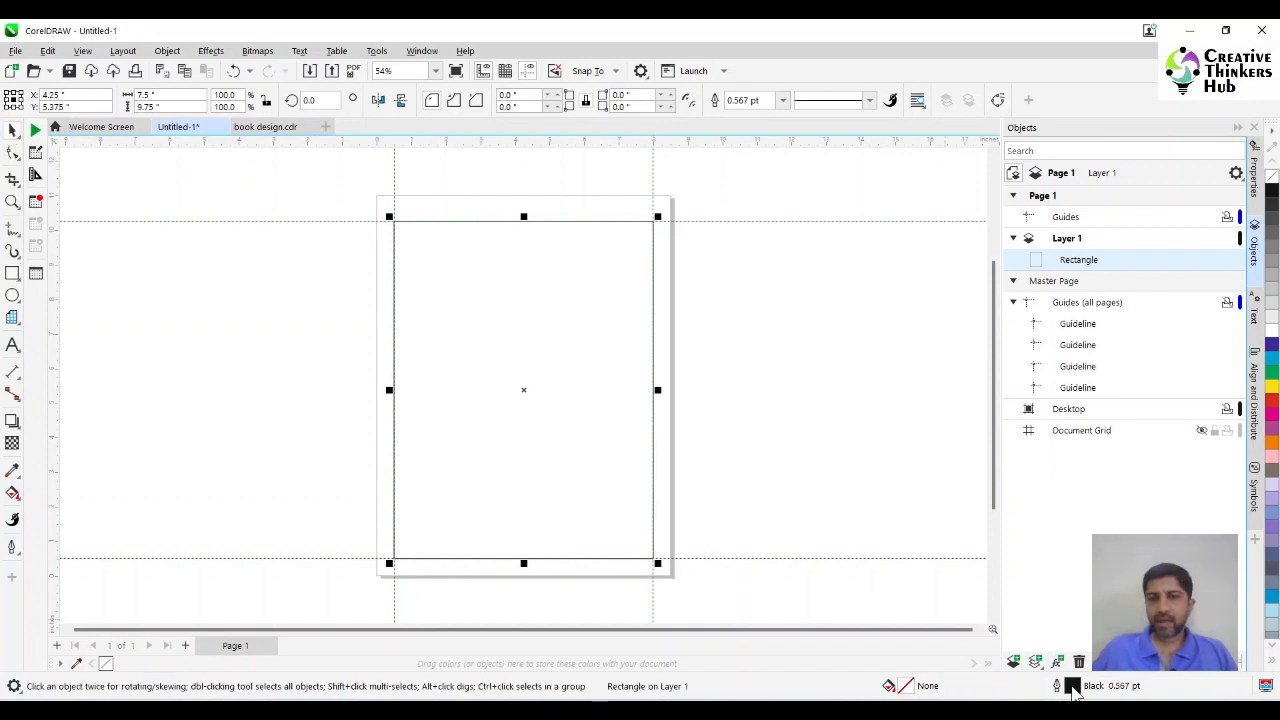
Set the margin rectangle's outline width to 3 pt.
double_click(1073, 688)
left_click(503, 274)
left_click(500, 368)
left_click(766, 514)
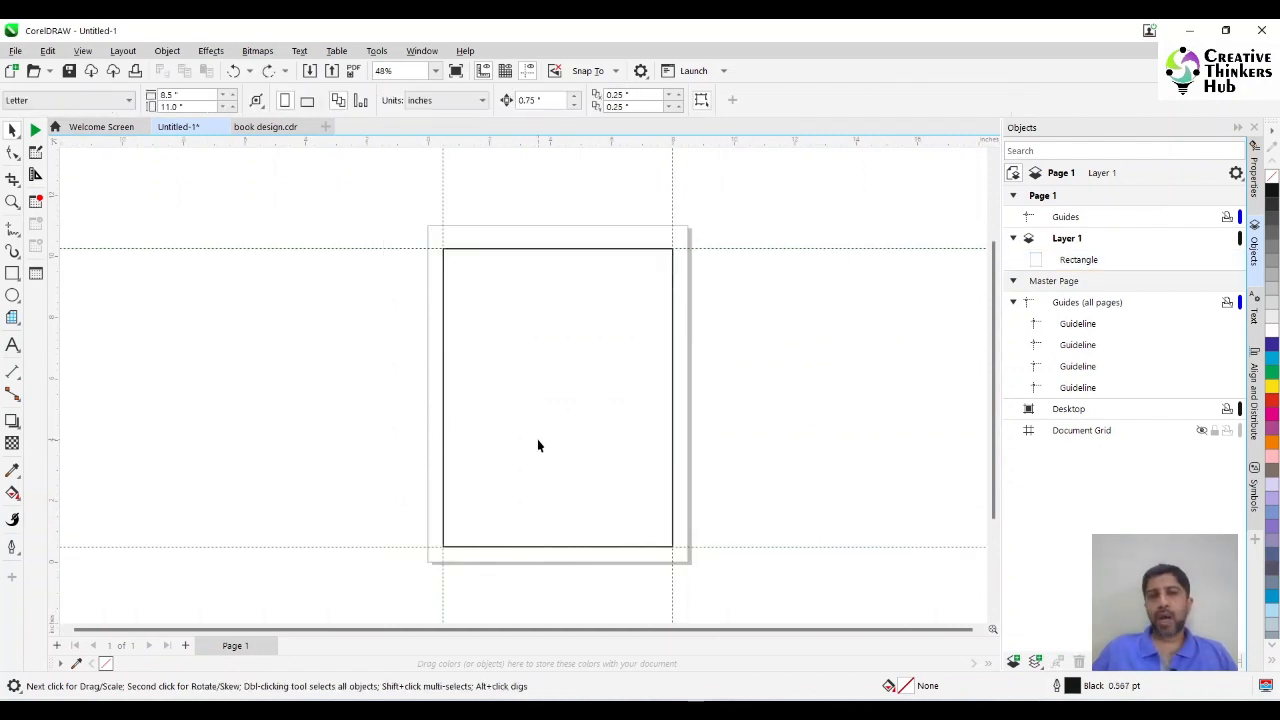
Move the margin rectangle from Layer 1 to the master page's Guides (all pages) layer, below the guidelines.
left_click(538, 440)
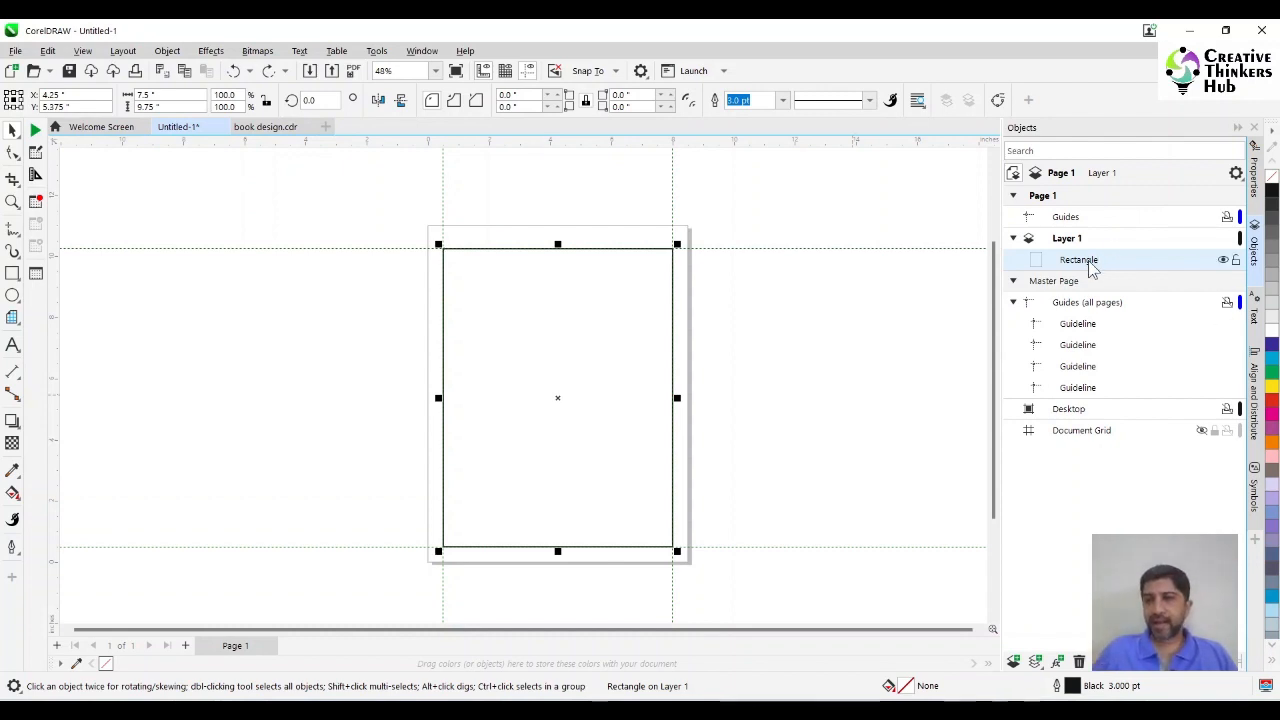
left_click_drag(1088, 262, 1087, 400)
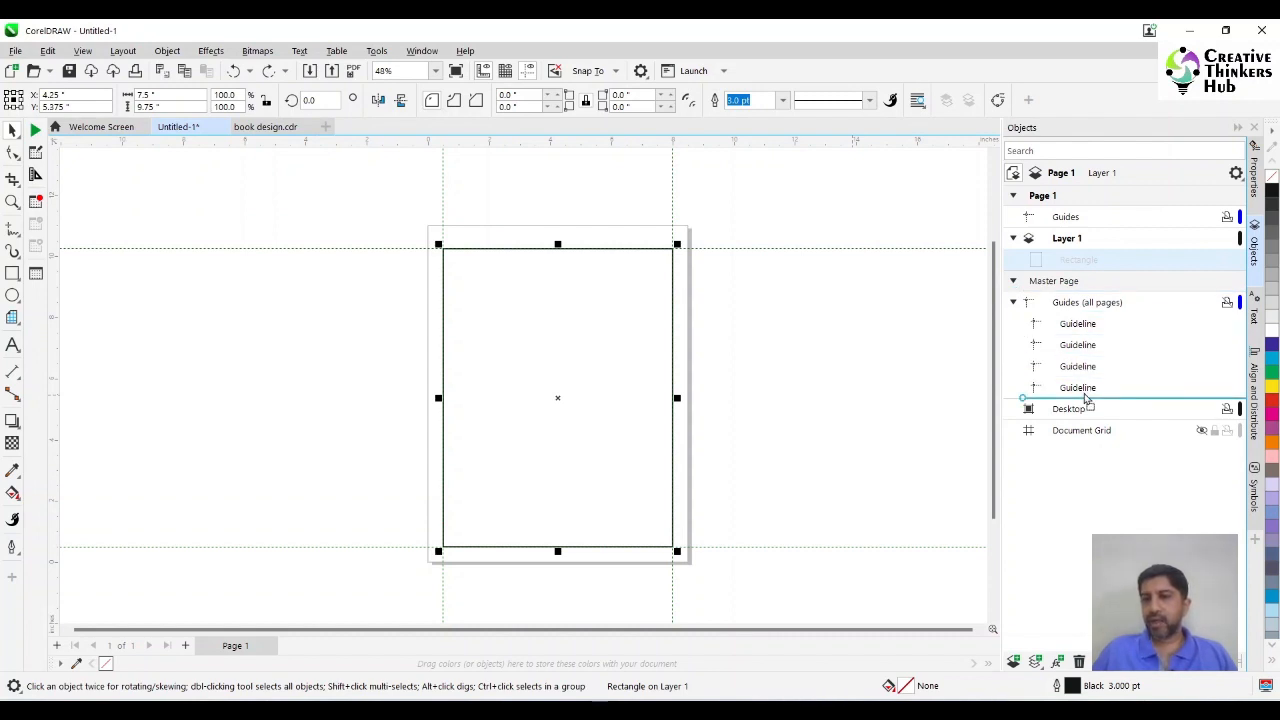
left_click_drag(1087, 398, 1086, 398)
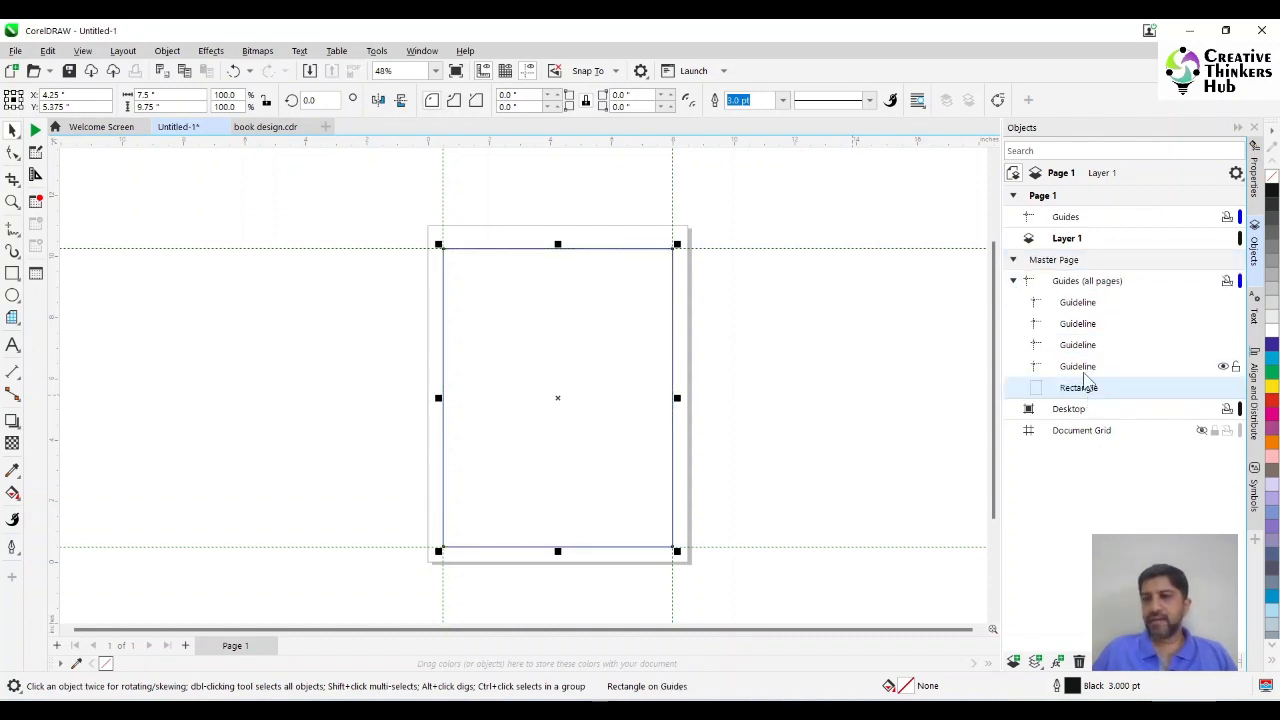
left_click(786, 403)
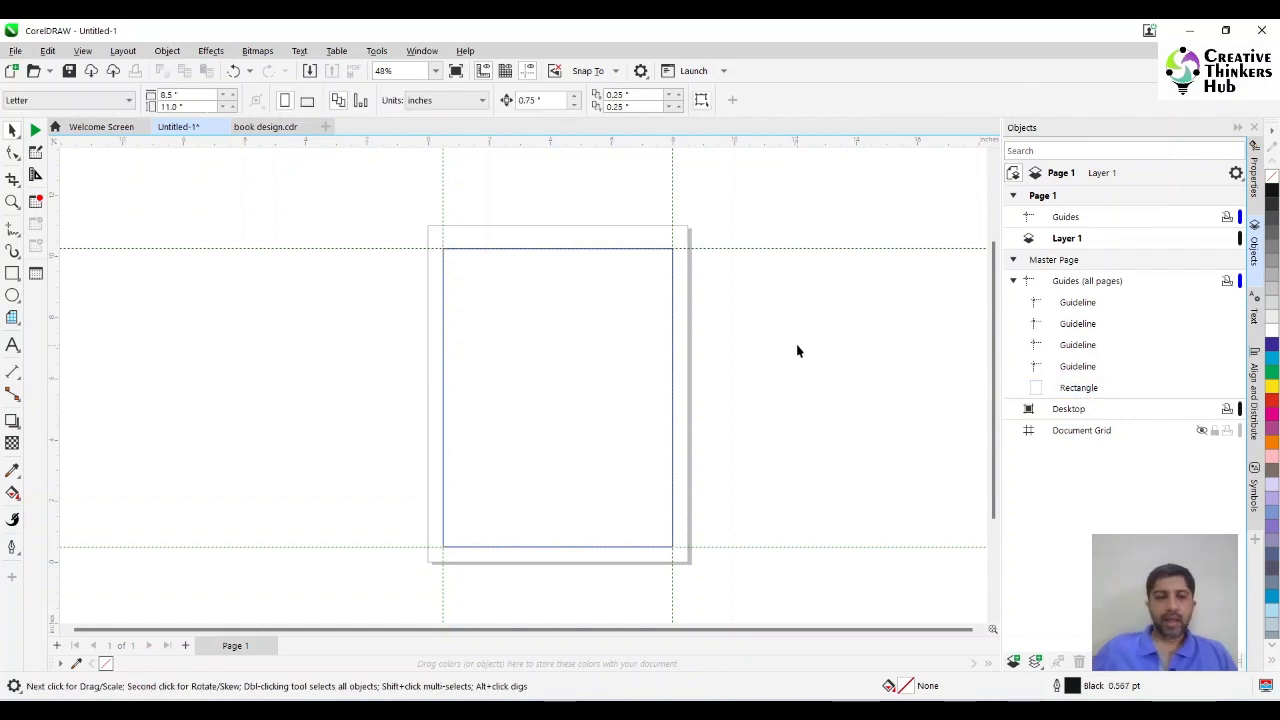
Add three pages to the document and select the margin rectangle on page 4.
left_click(185, 645)
left_click(185, 645)
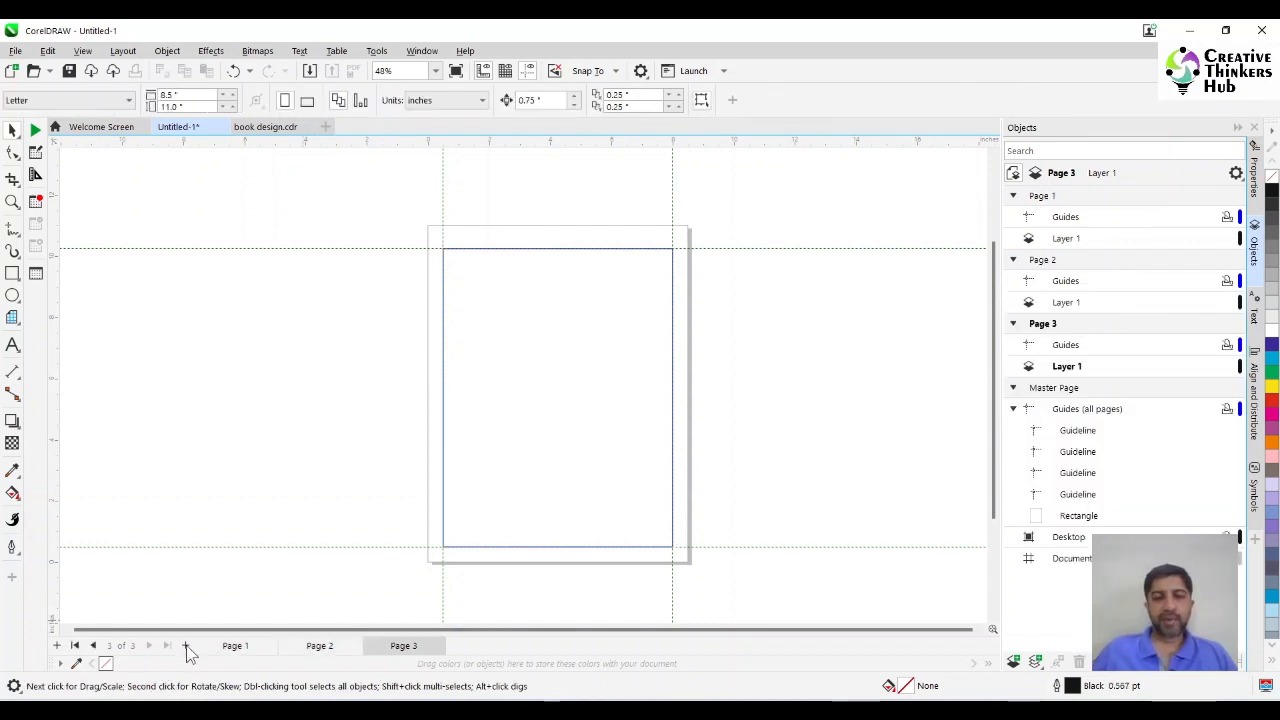
left_click(185, 645)
left_click(530, 455)
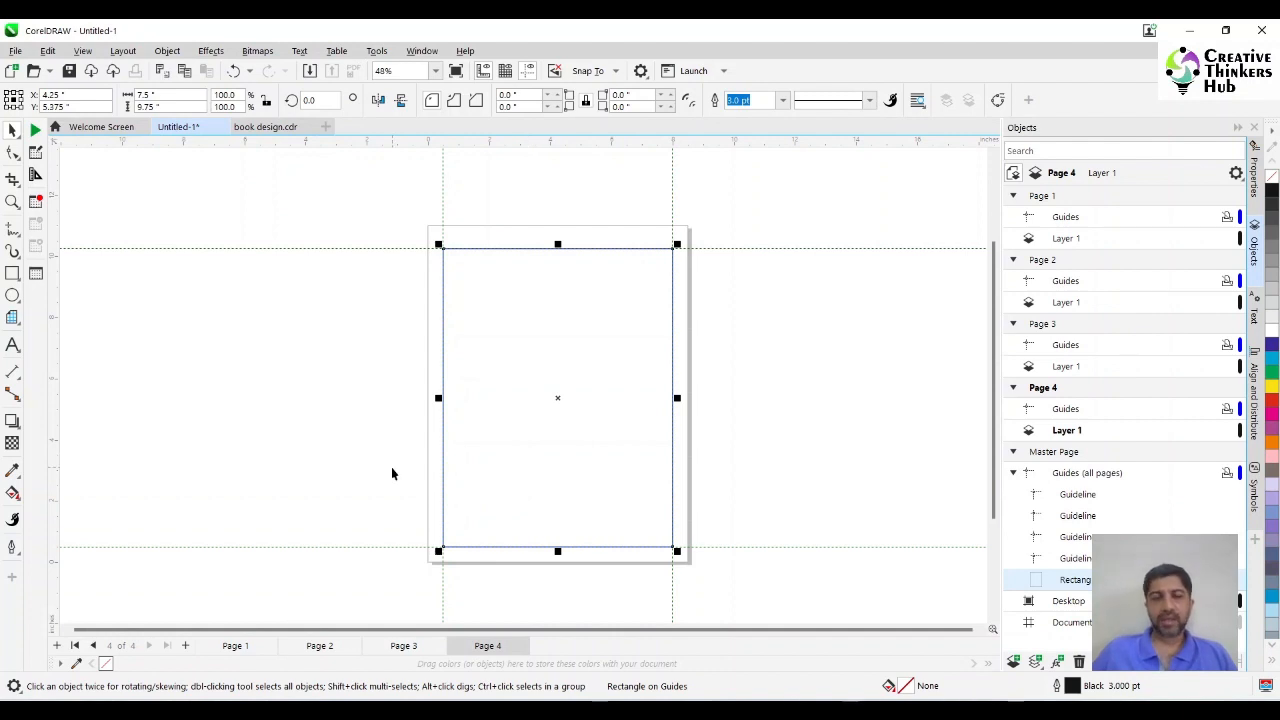
Return to page 1 and lock the margin rectangle and the guidelines on the Guides (all pages) layer.
key("ctrl+z")
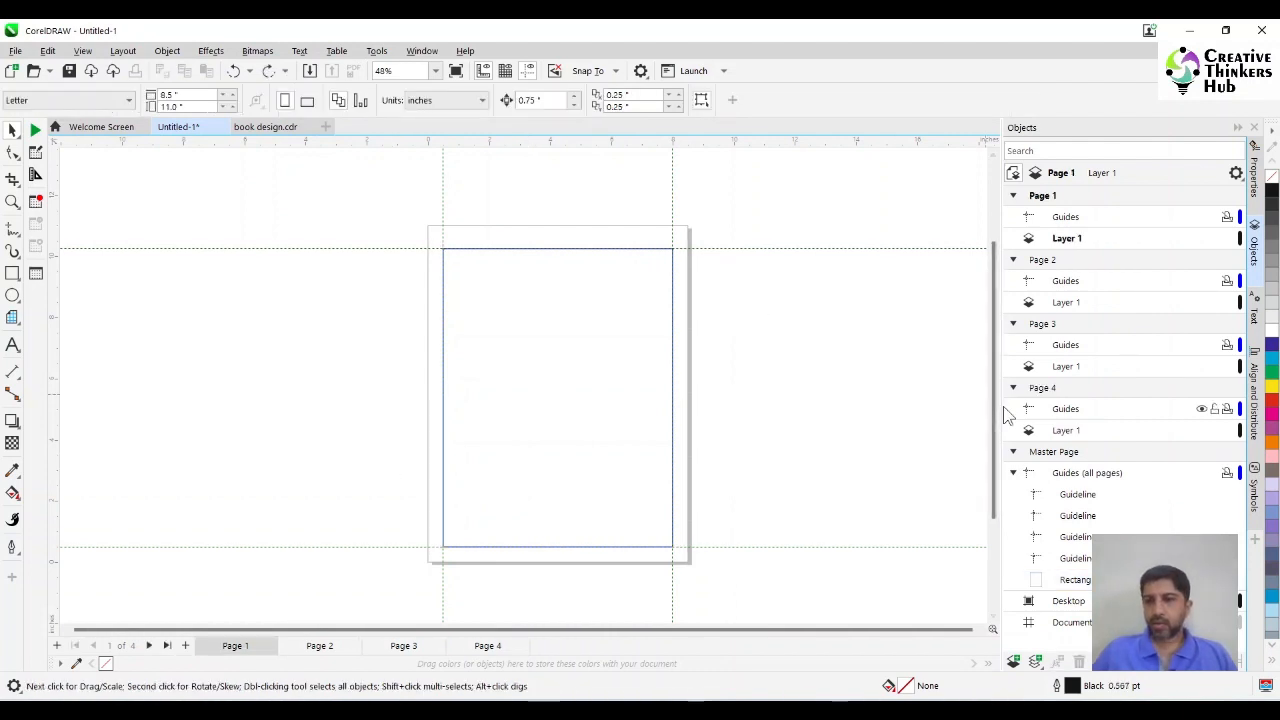
left_click(534, 386)
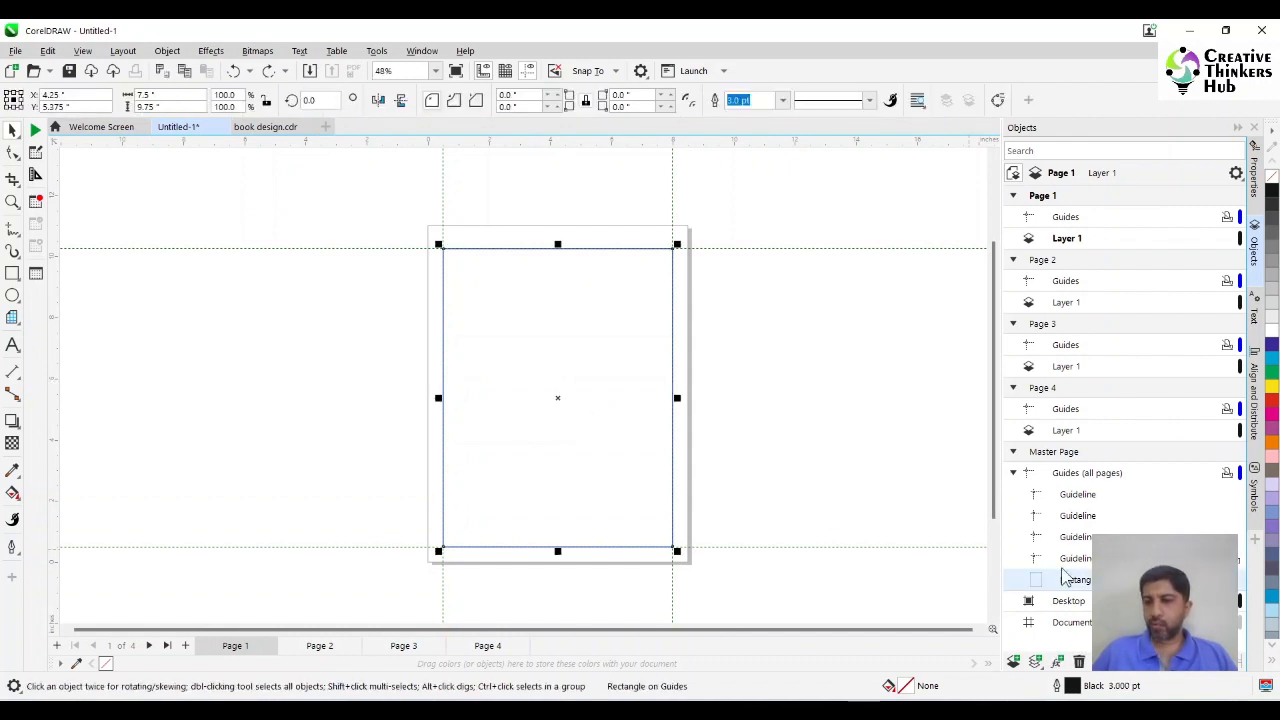
left_click(1238, 582)
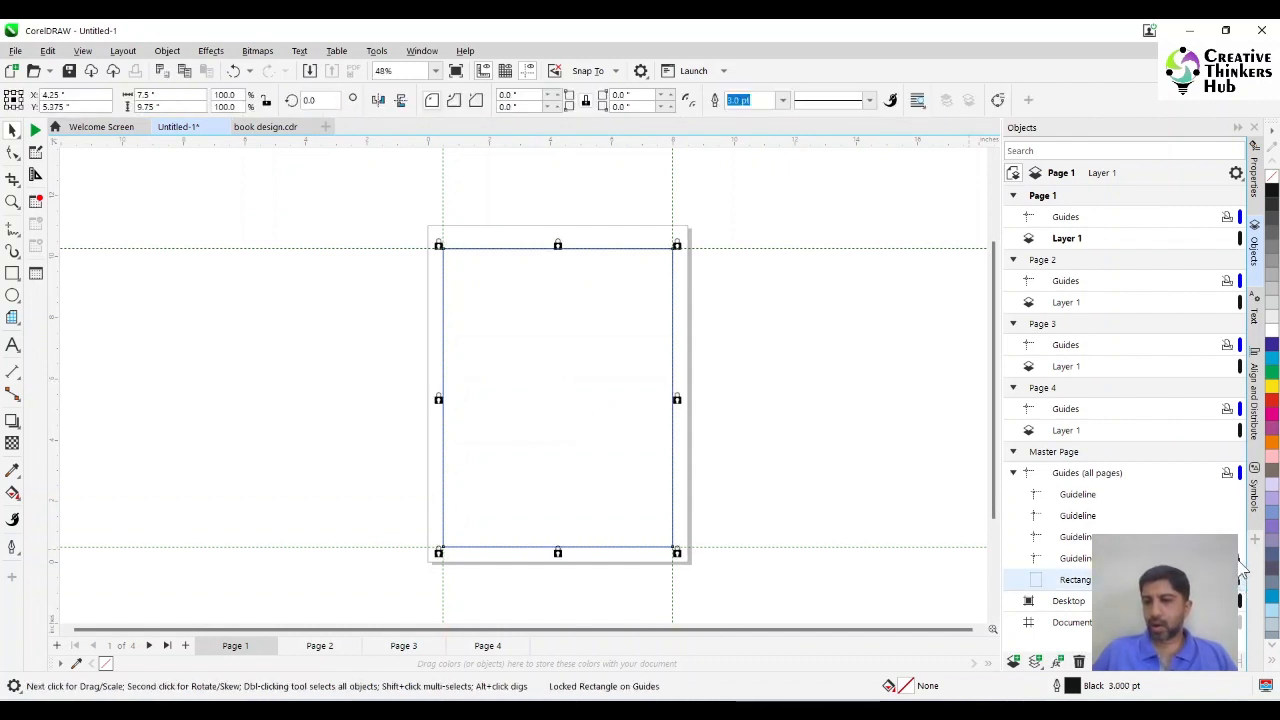
left_click(1236, 515)
left_click(1236, 494)
left_click(321, 400)
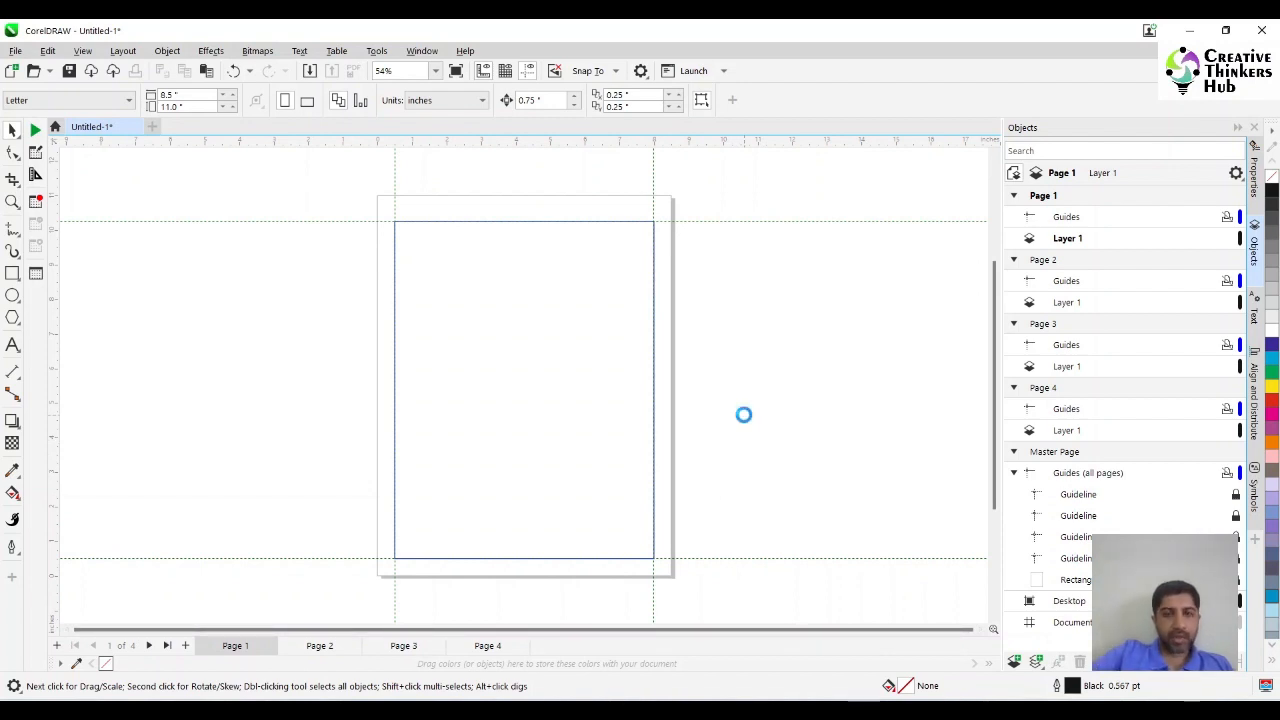
Set the paragraph text options to apply text frame formatting to all linked frames.
key("ctrl+j")
left_click(362, 283)
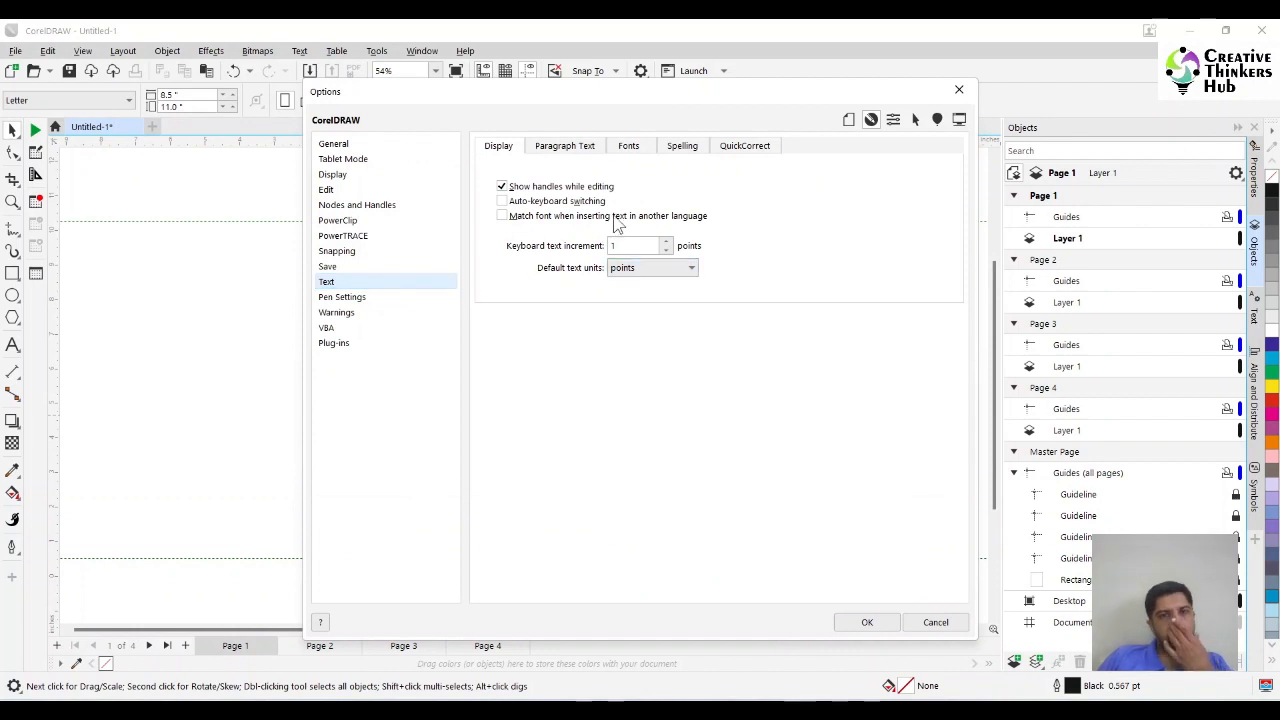
left_click(580, 150)
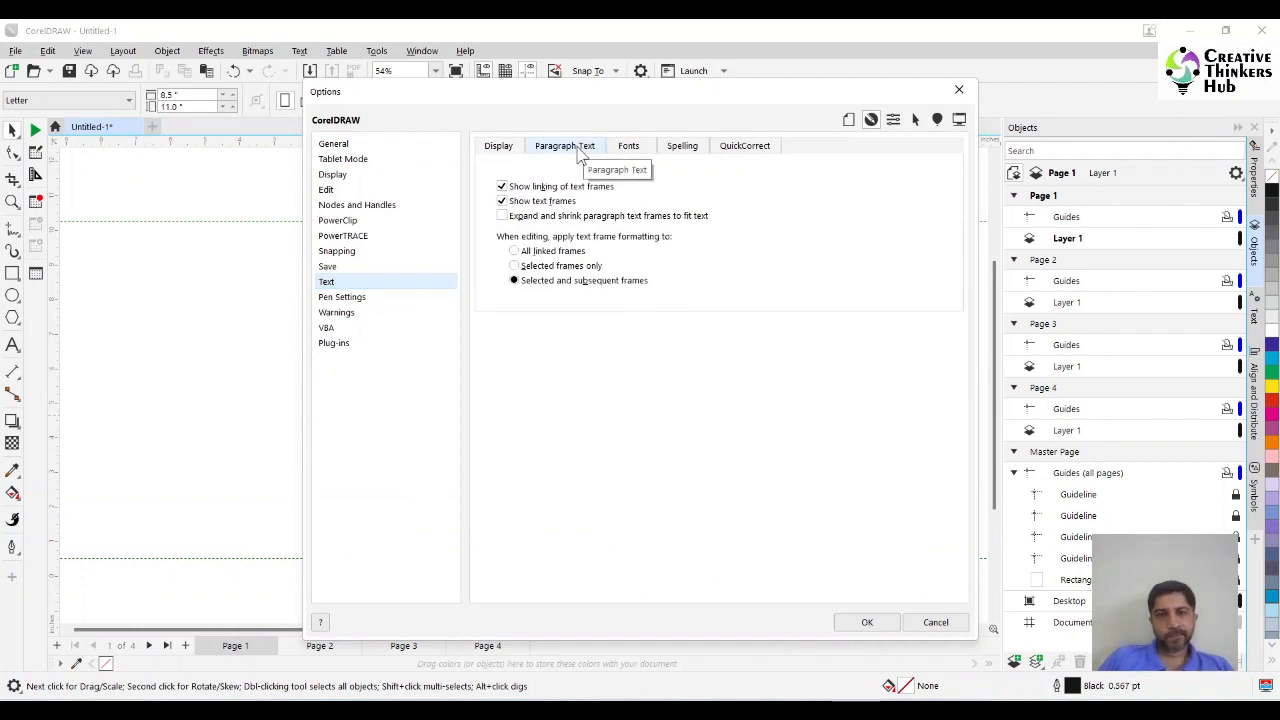
left_click(552, 252)
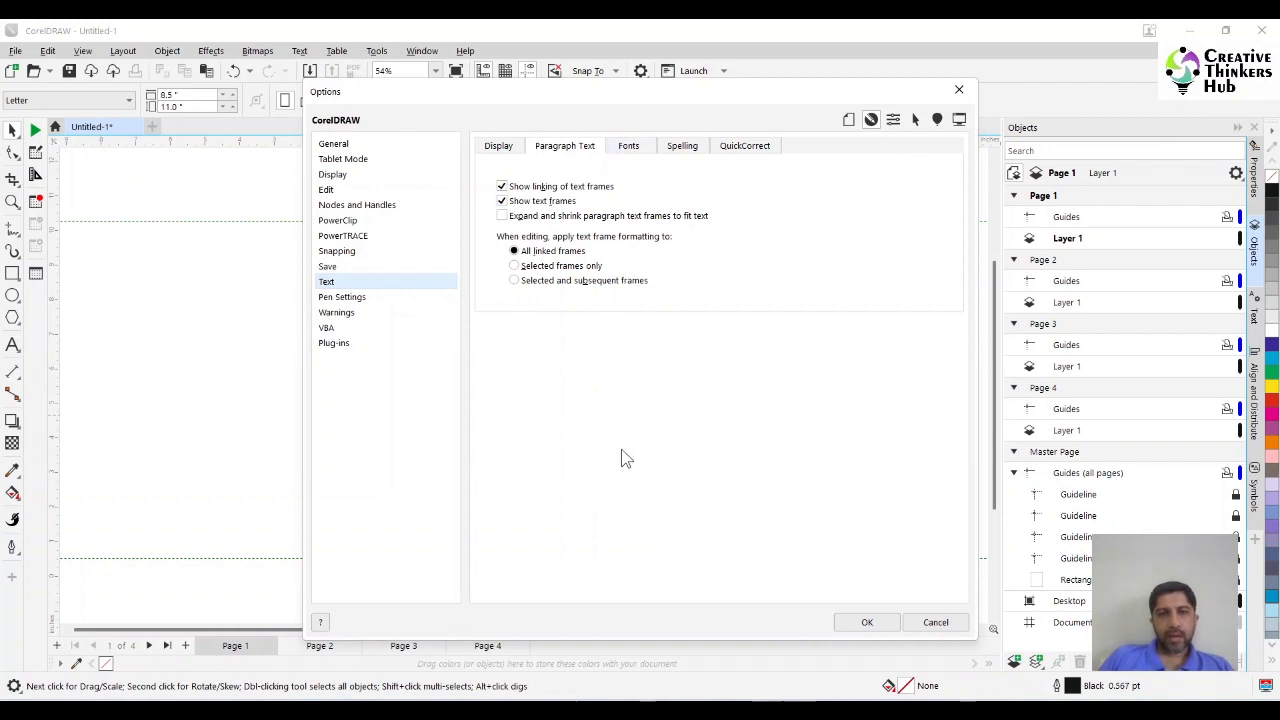
left_click(866, 624)
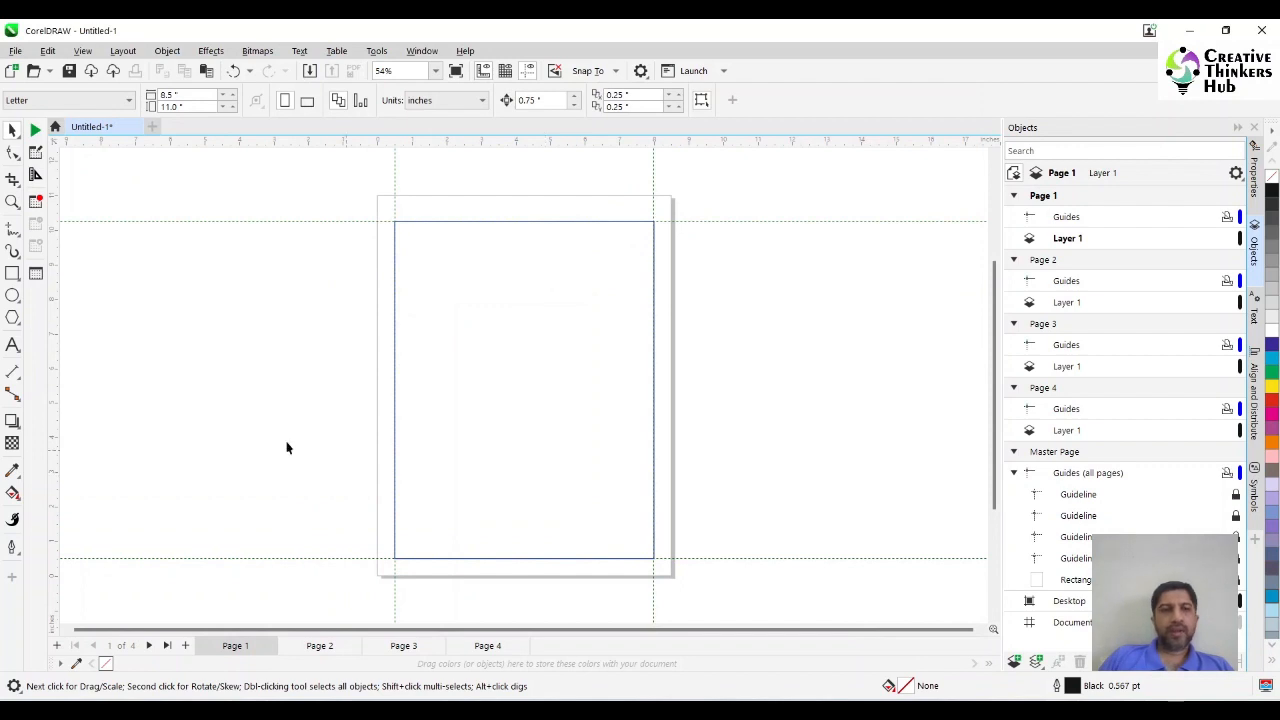
Draw a paragraph text frame inside the margin rectangle on page 1, sized 6.5 by 9 inches and centred on the page.
left_click(12, 344)
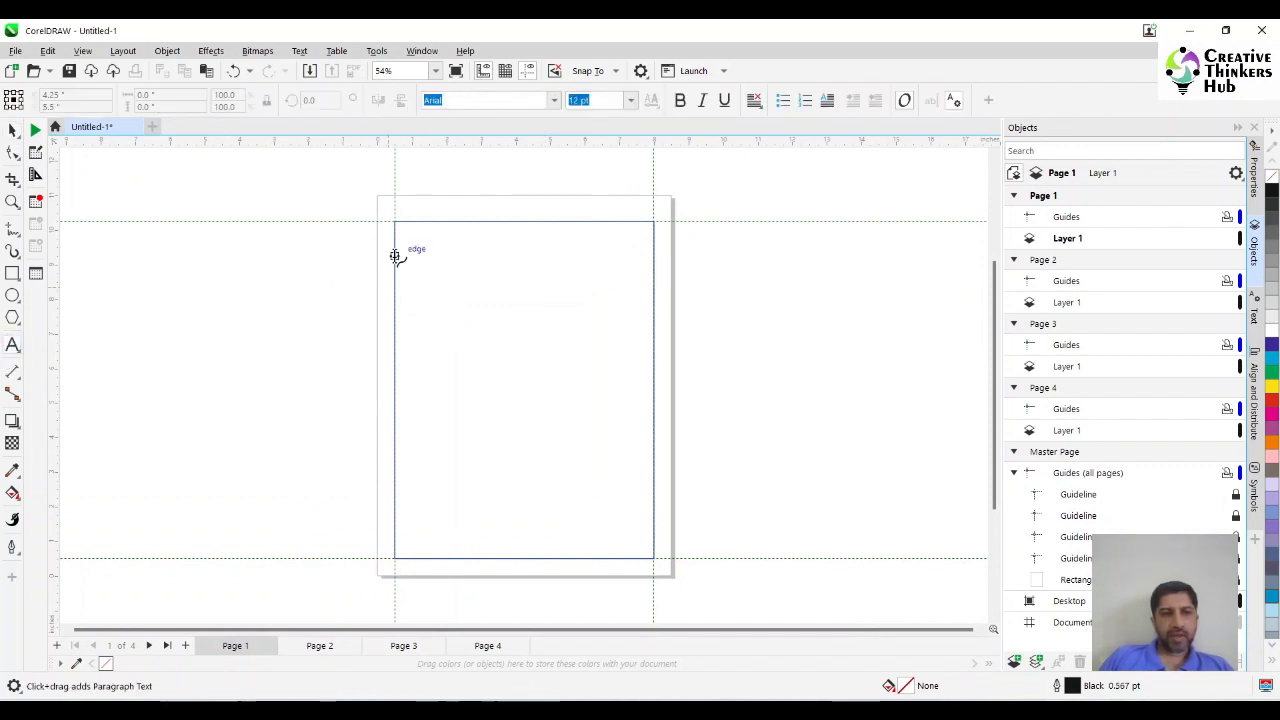
left_click_drag(405, 233, 645, 548)
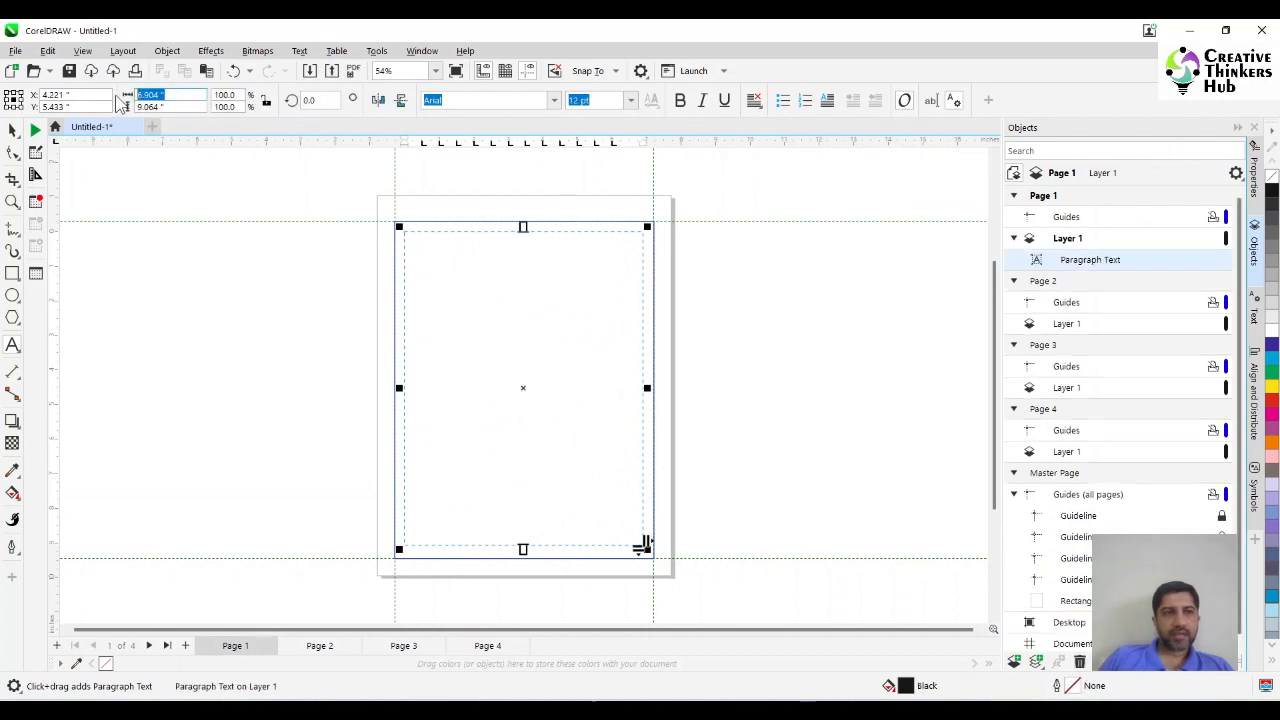
type("6.5")
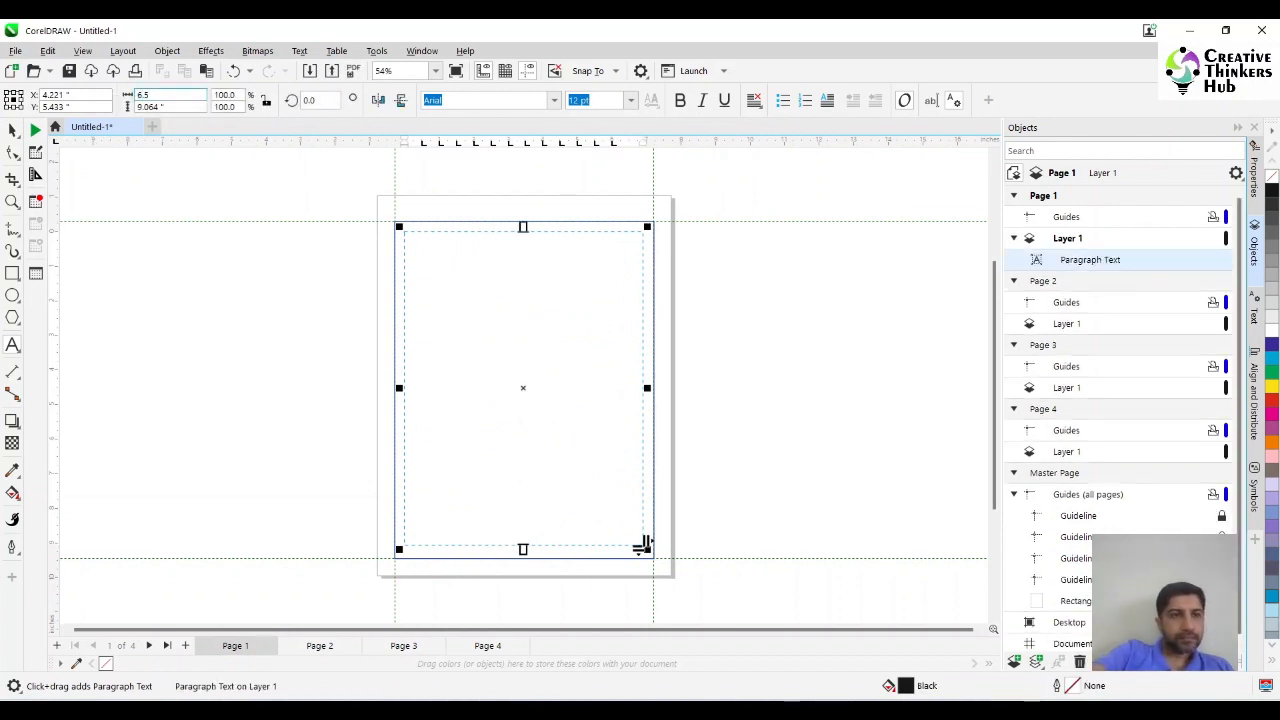
key("Tab")
type("9")
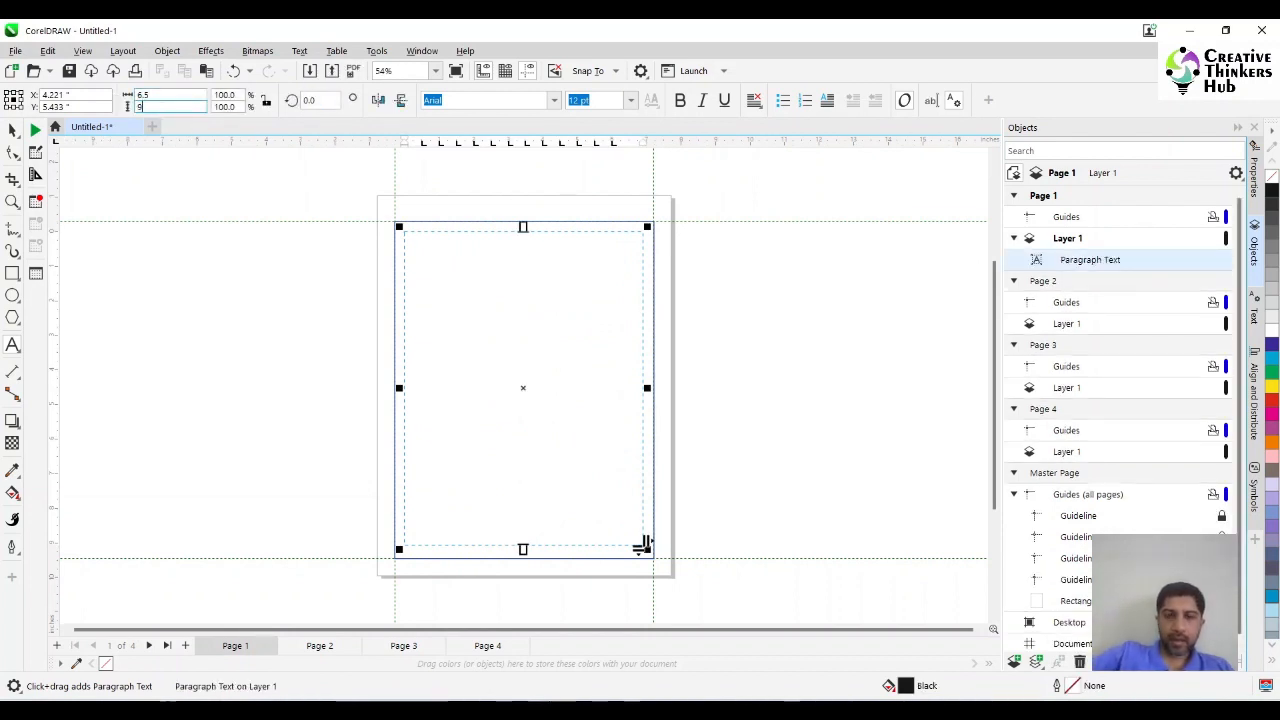
key("Return")
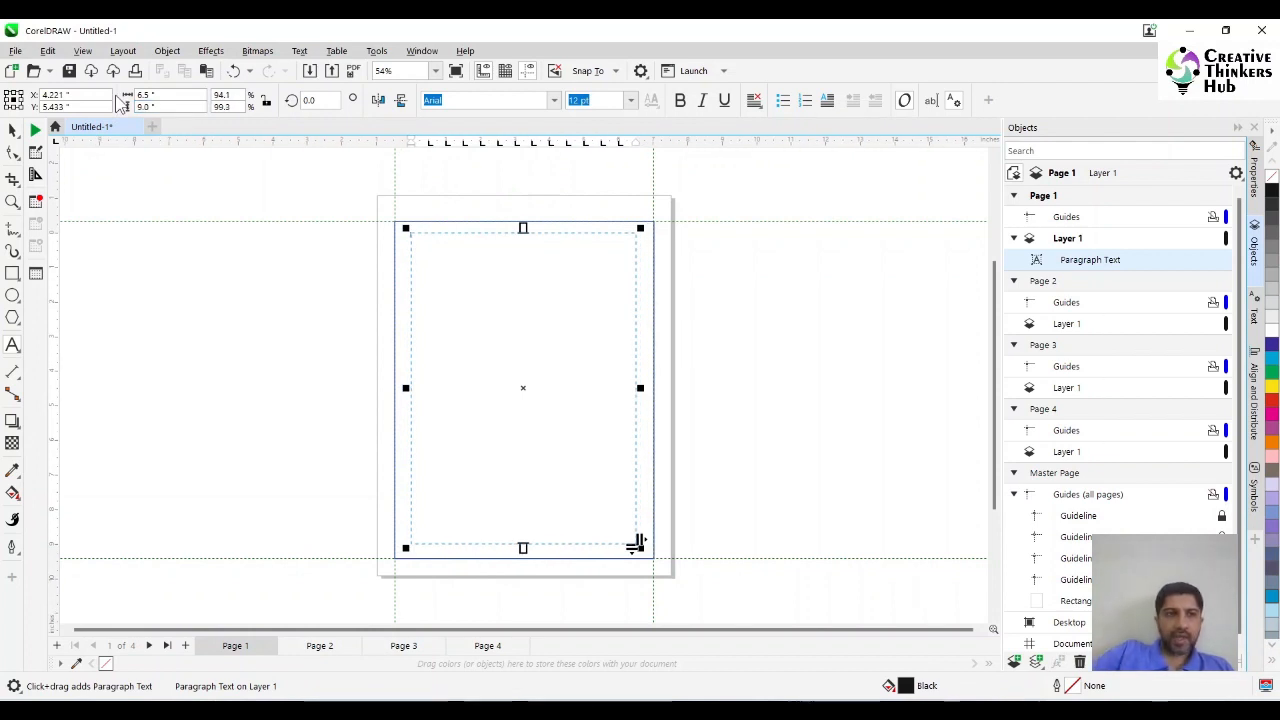
left_click(13, 131)
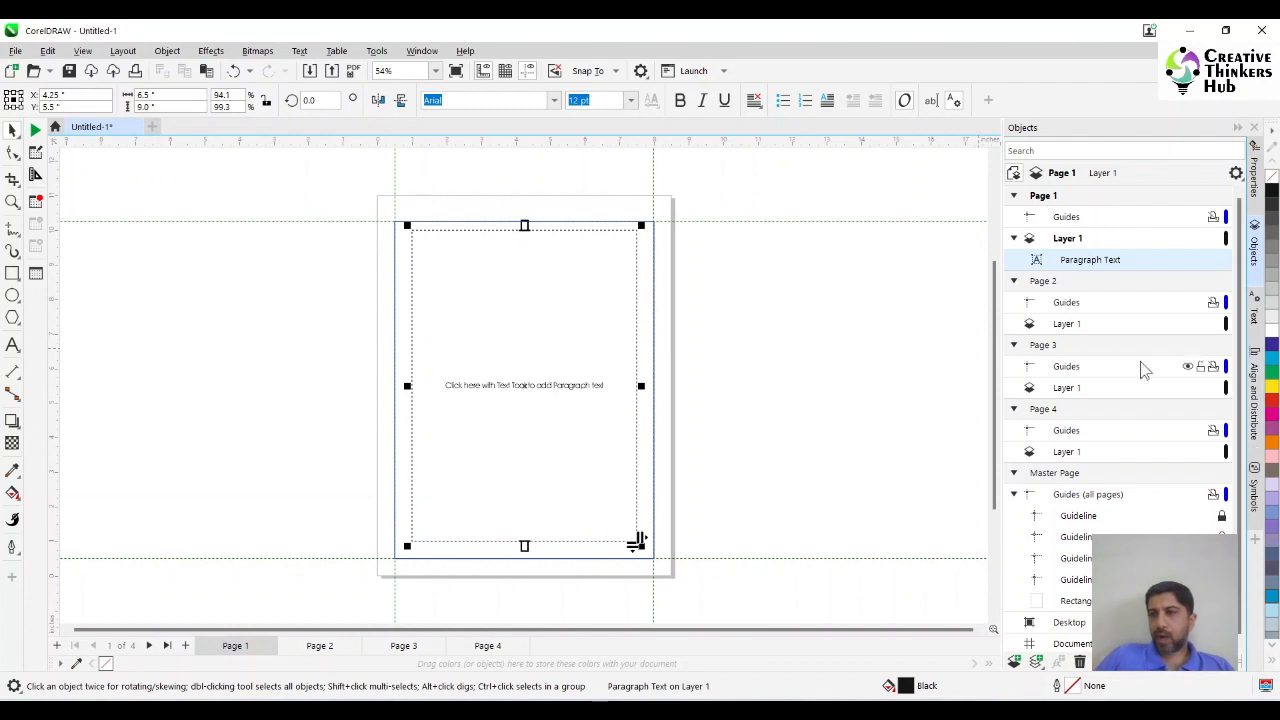
Divide the page 1 text frame into two equal columns with a 0.25 inch gutter.
left_click(1256, 318)
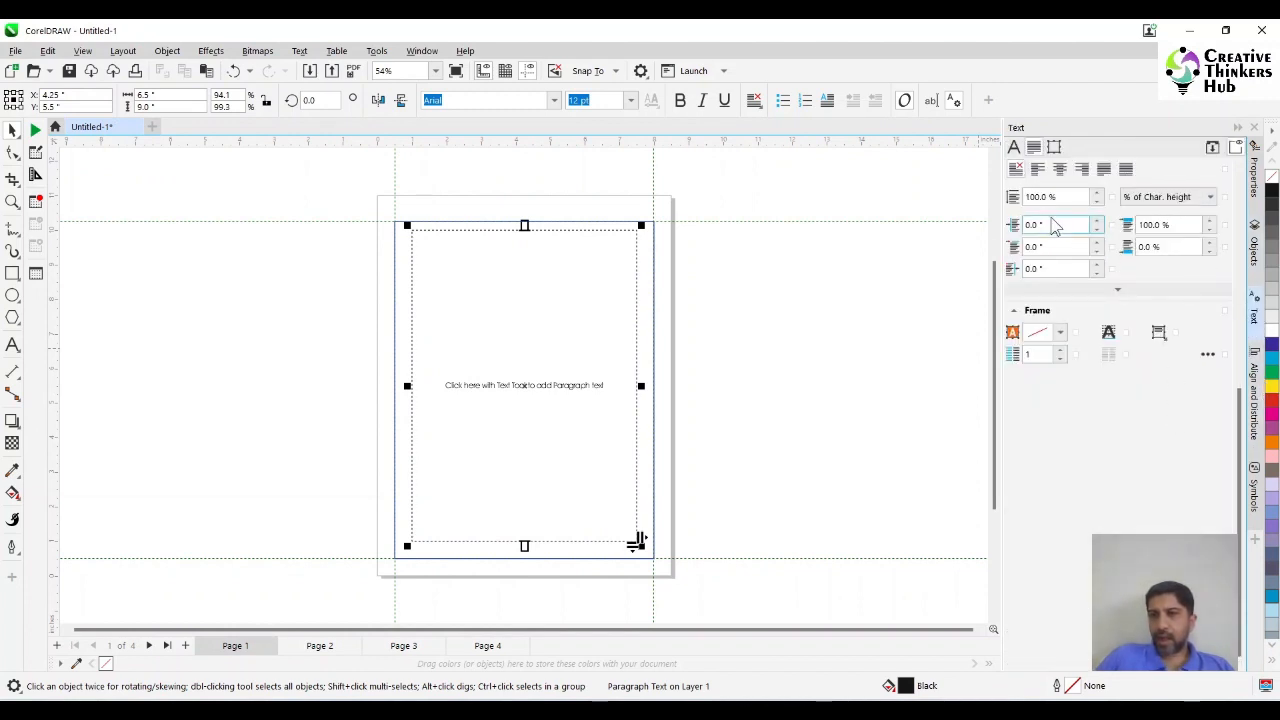
left_click(1208, 354)
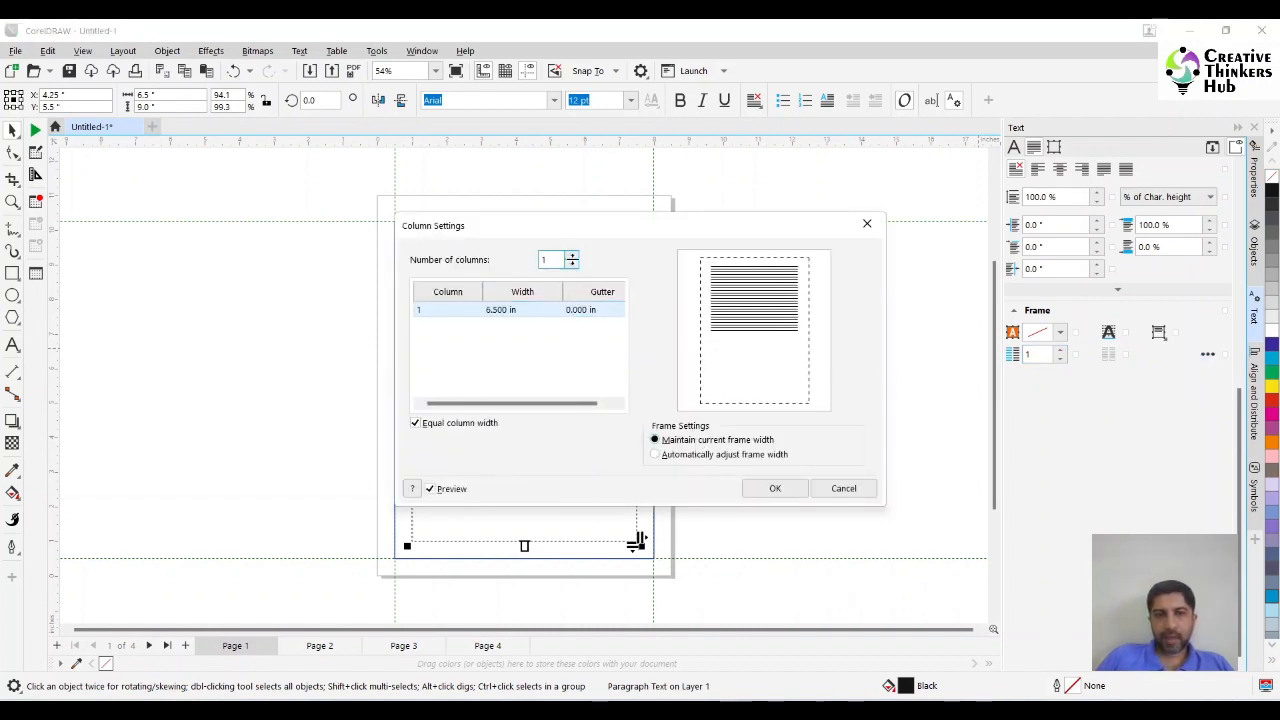
left_click(573, 256)
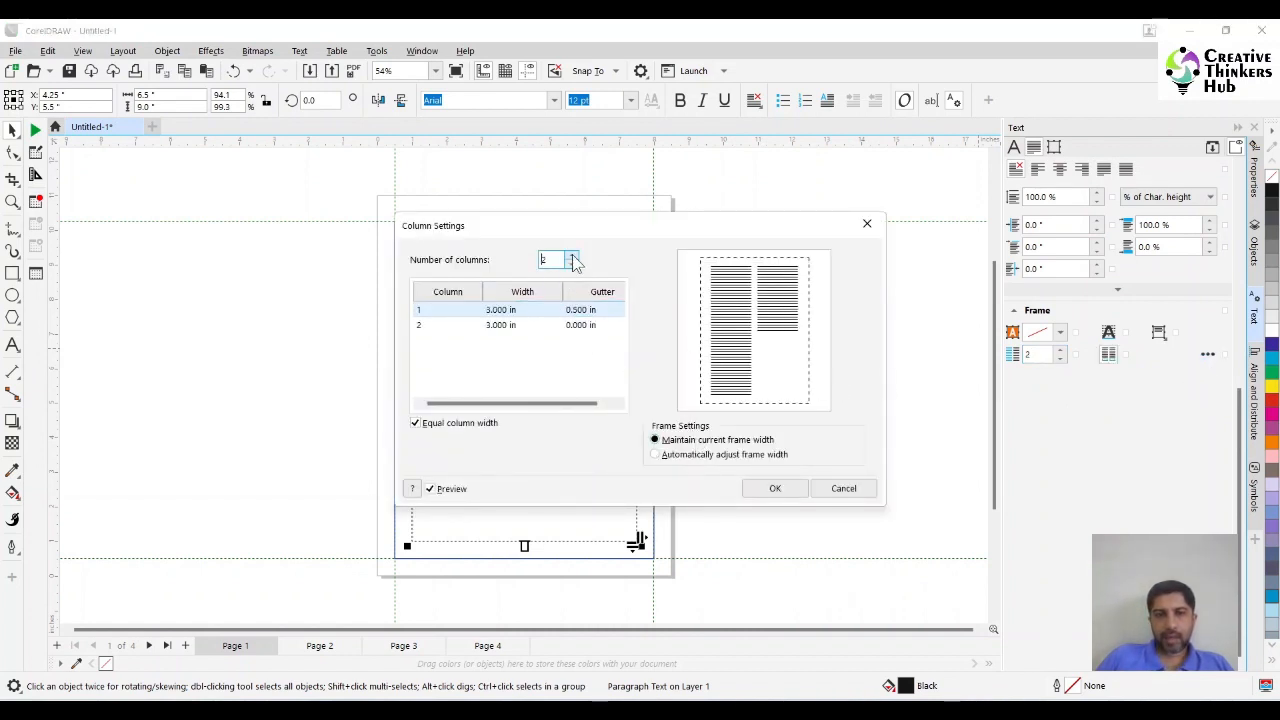
left_click(584, 310)
type("0.25")
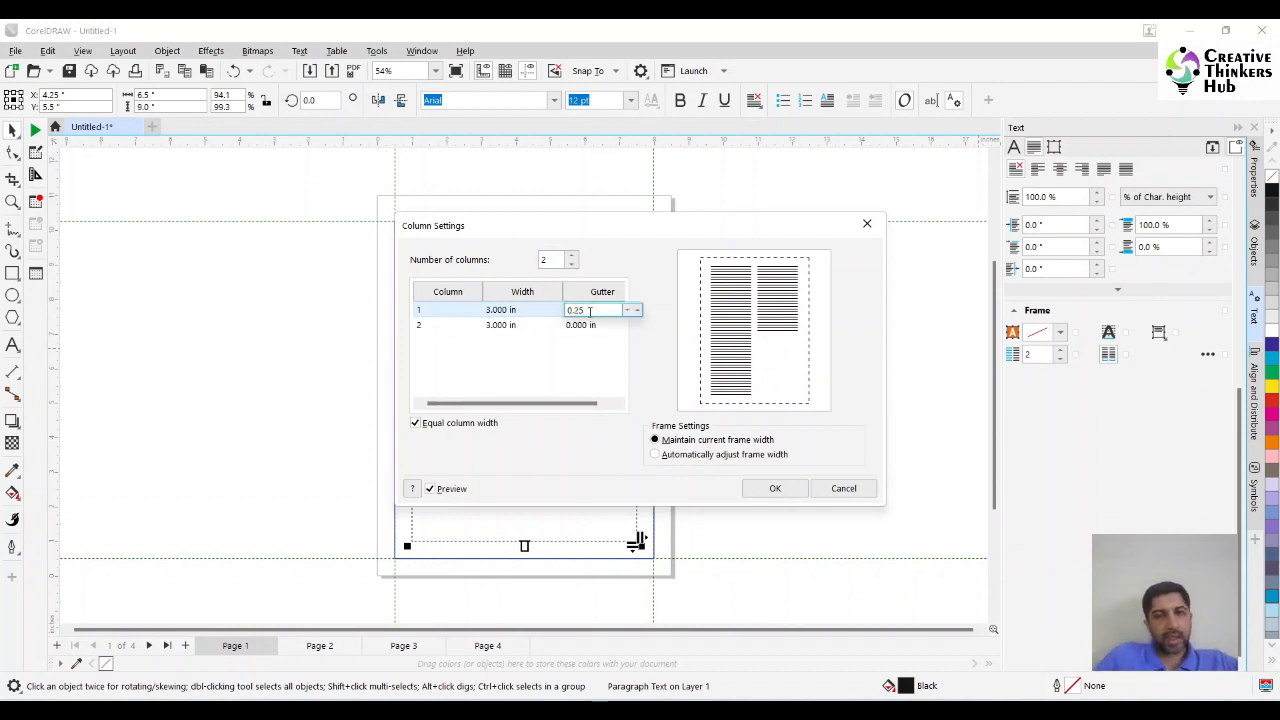
key("Return")
left_click(774, 488)
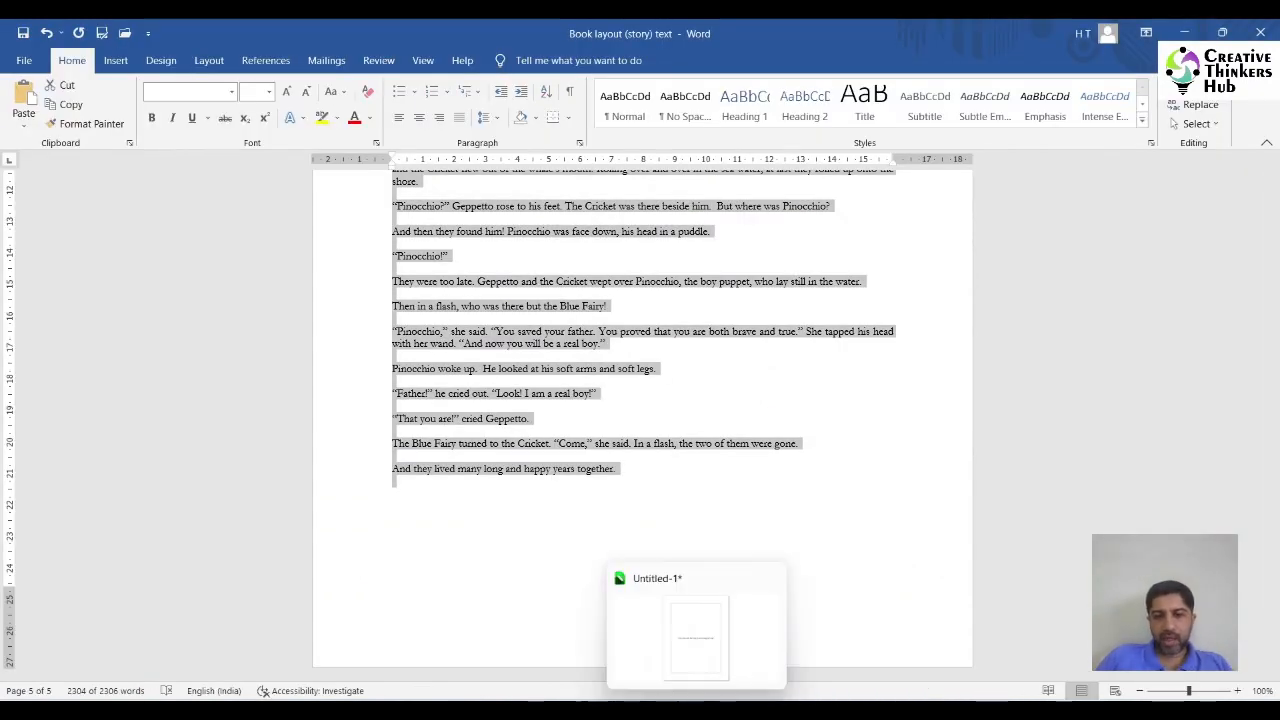
Paste the story text from the Word document into the page 1 text frame, maintaining fonts and formatting with Force CMYK Black on.
scroll(787, 415, "up", 6)
scroll(786, 410, "up", 20)
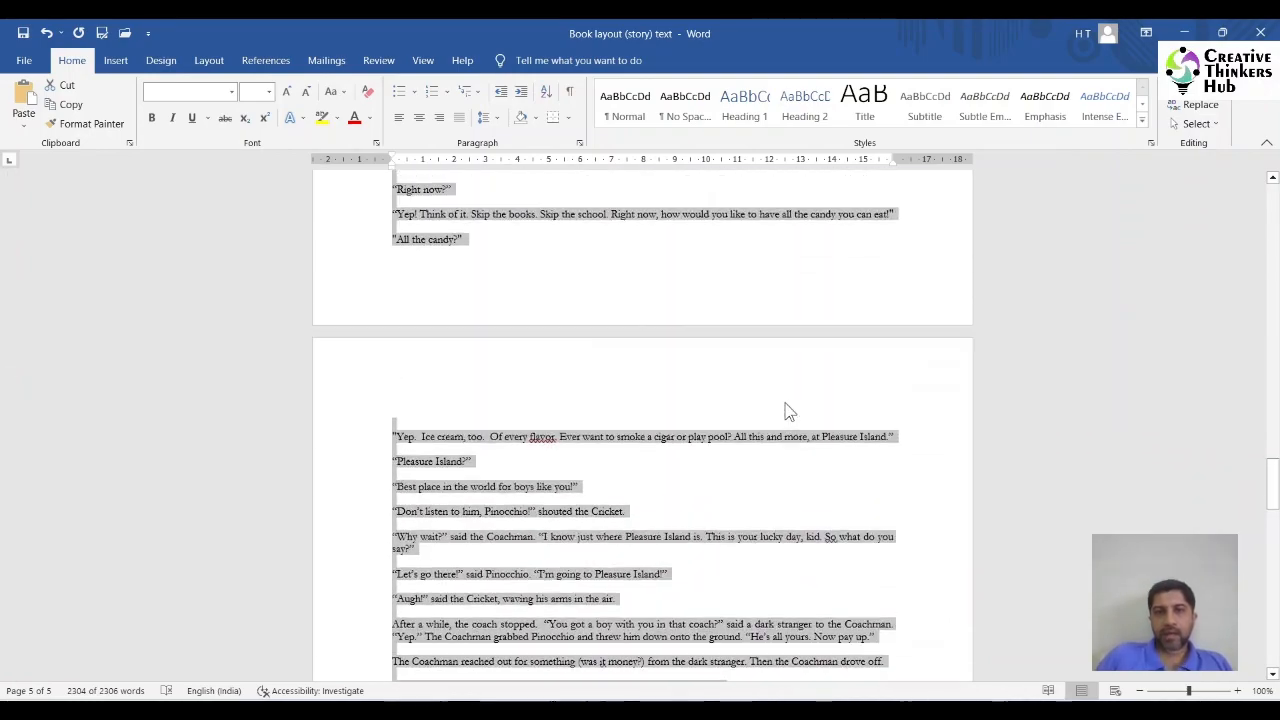
scroll(787, 405, "up", 20)
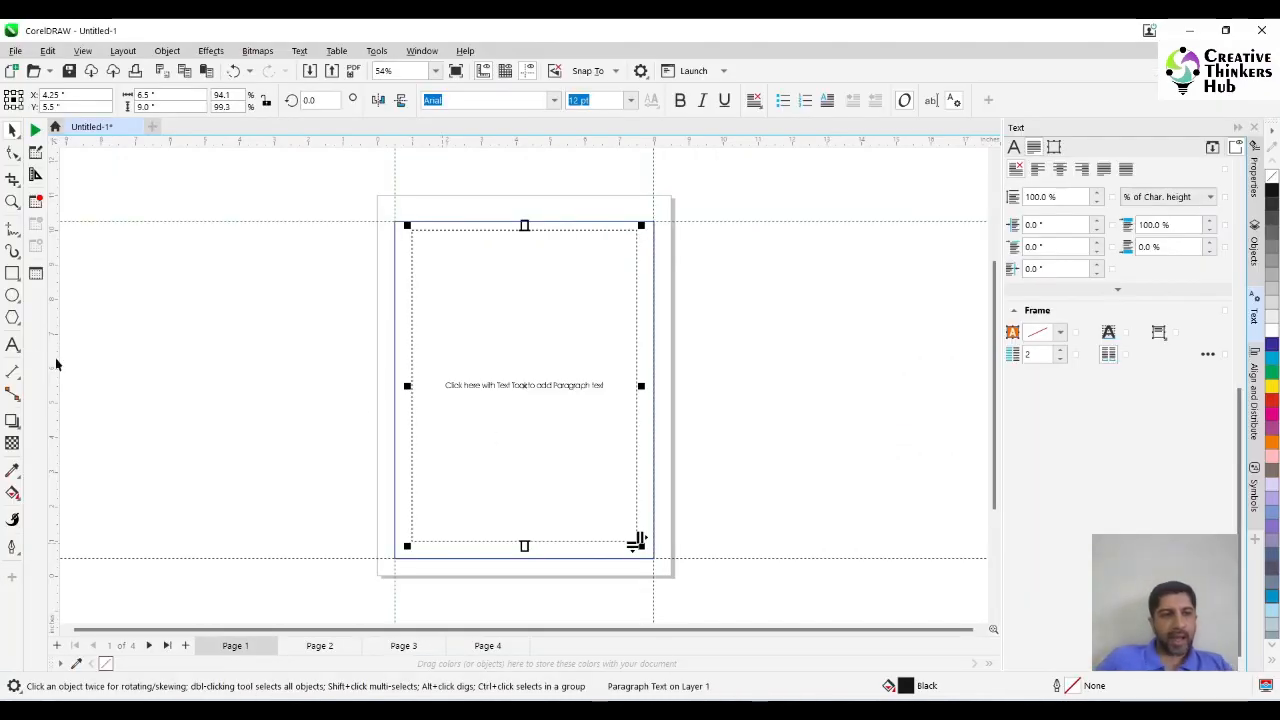
left_click(12, 344)
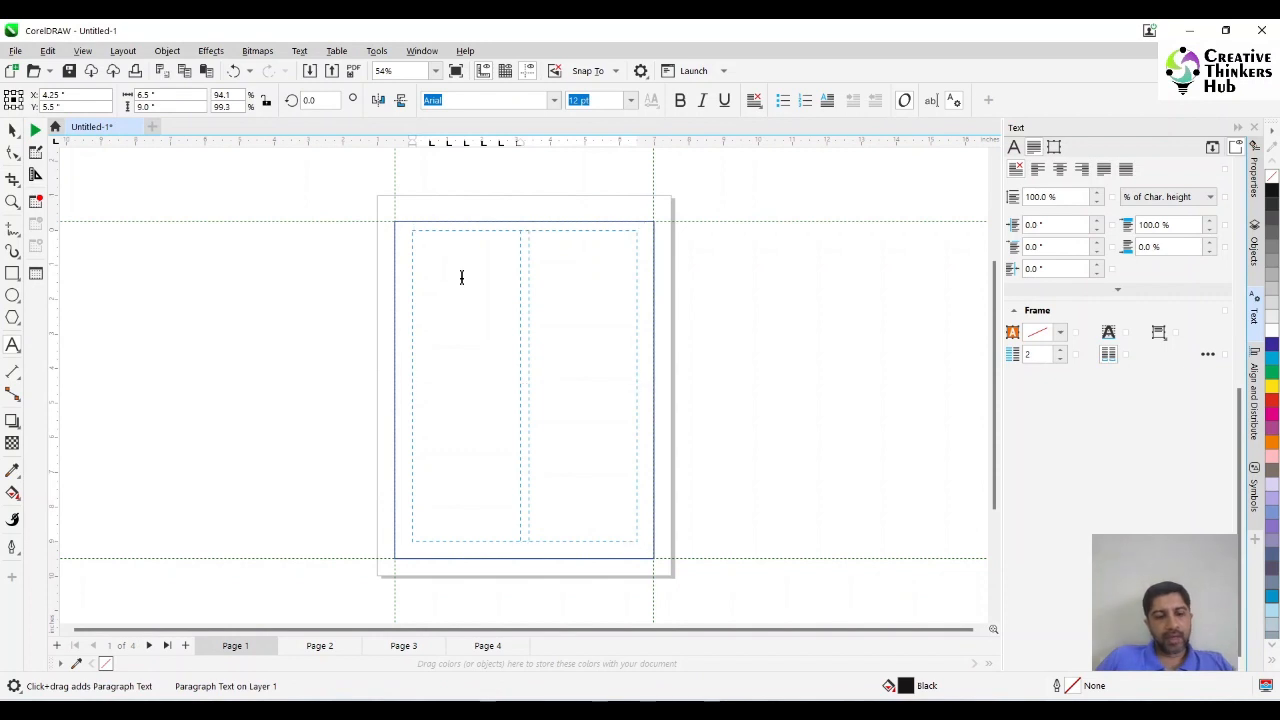
key("ctrl+v")
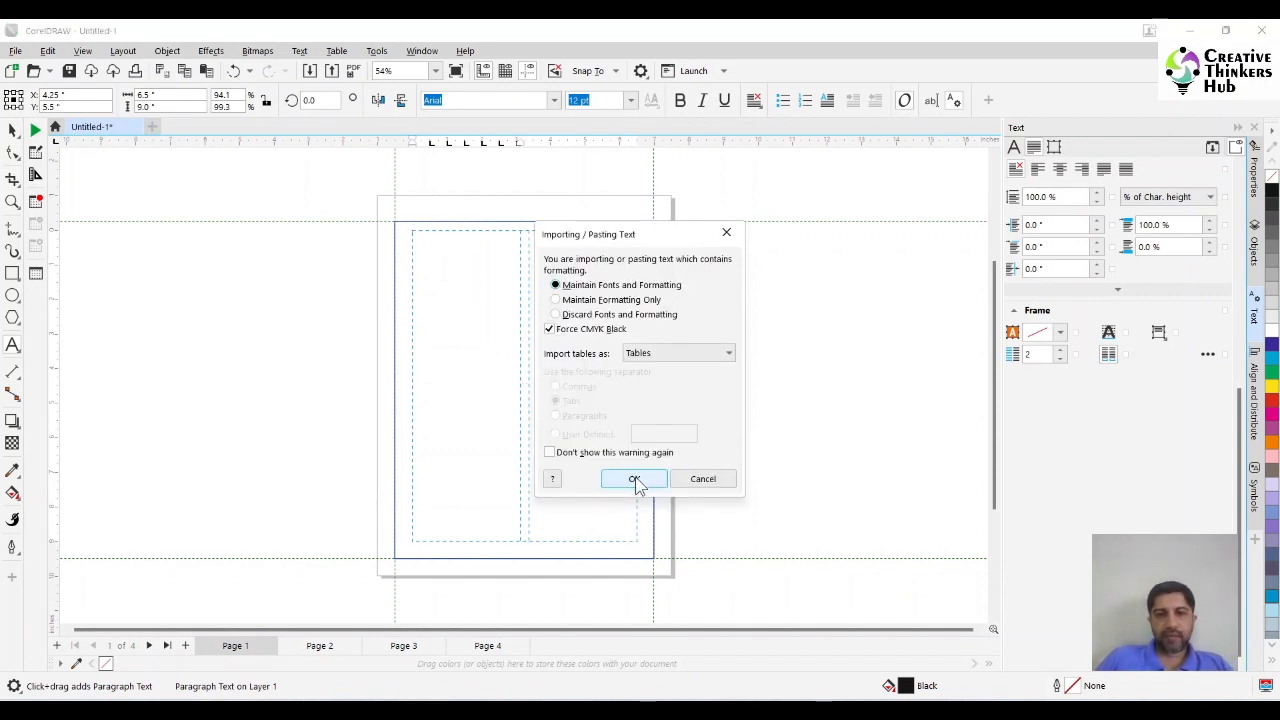
left_click(635, 479)
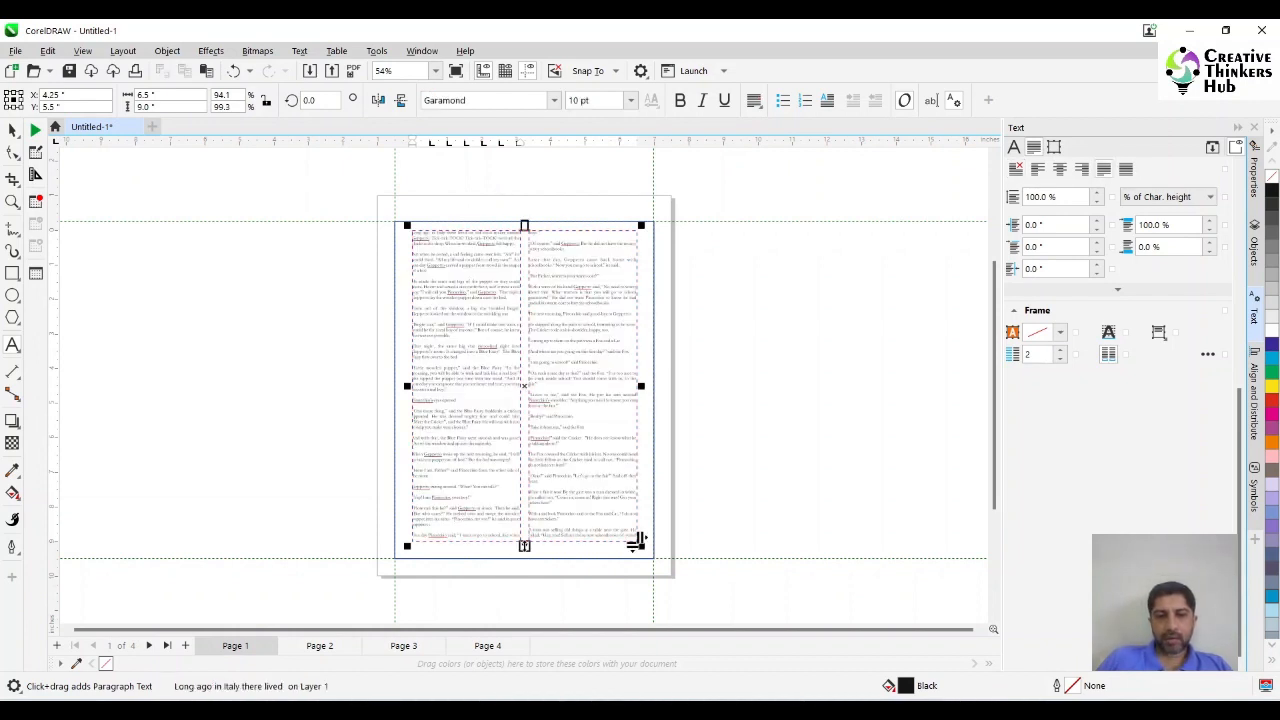
Flow the overflowing story text from page 1 into linked text frames on pages 2 and 3.
left_click(523, 545)
left_click(318, 646)
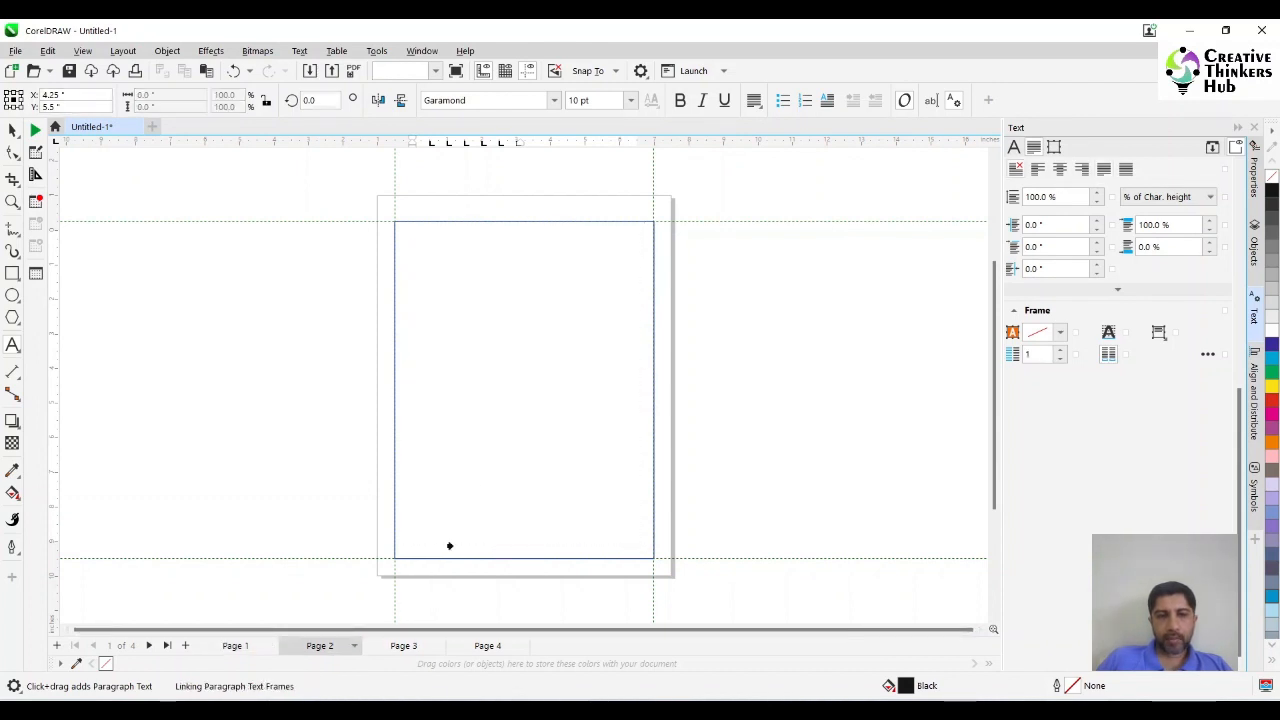
left_click(504, 436)
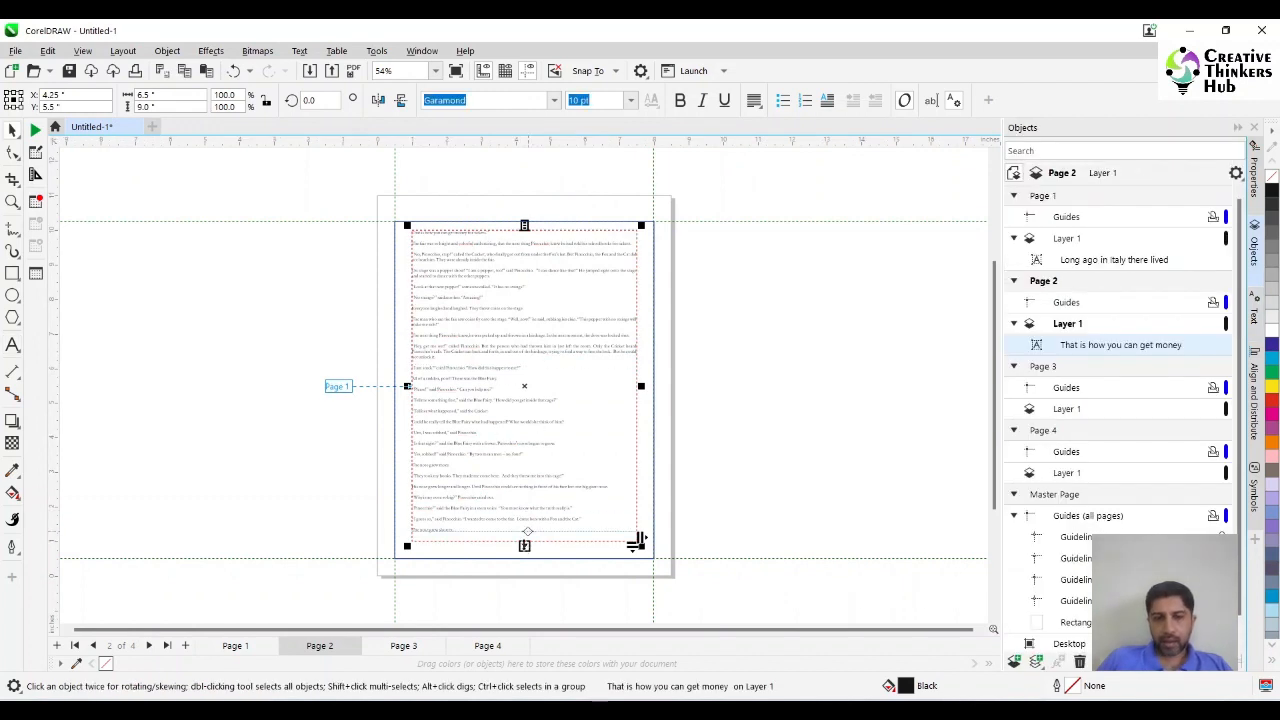
left_click(636, 541)
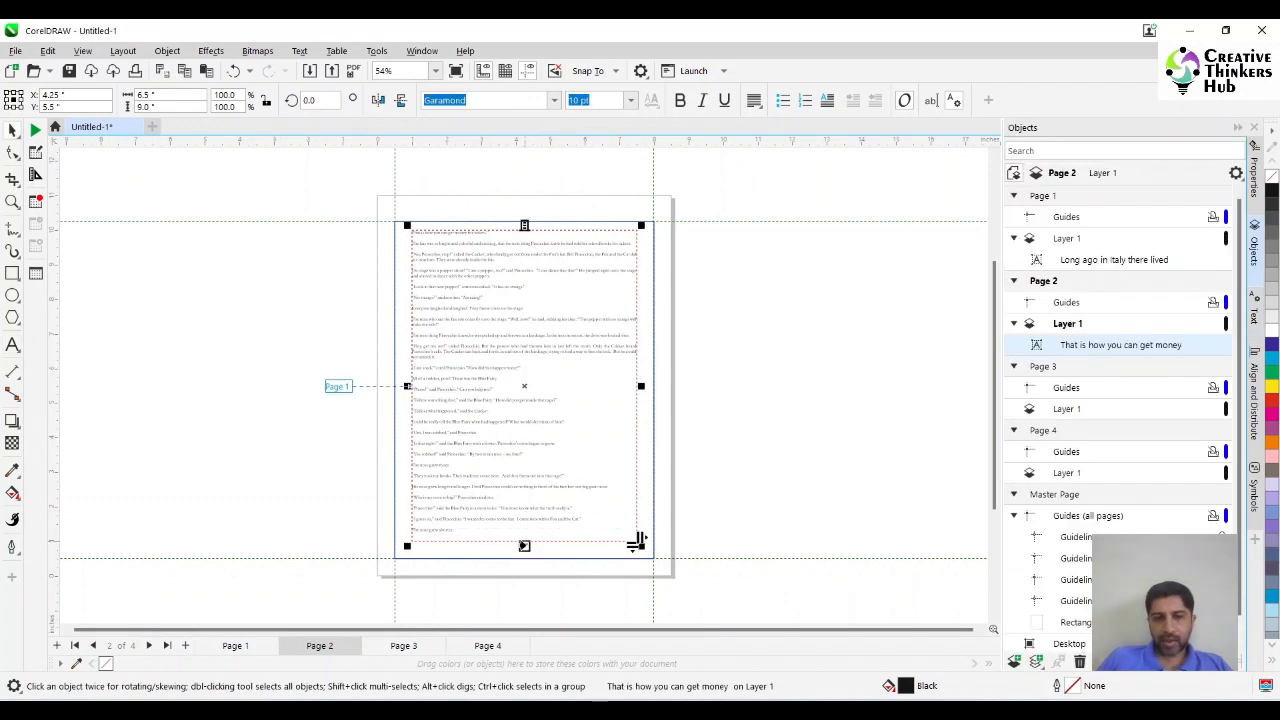
left_click(402, 646)
left_click(506, 392)
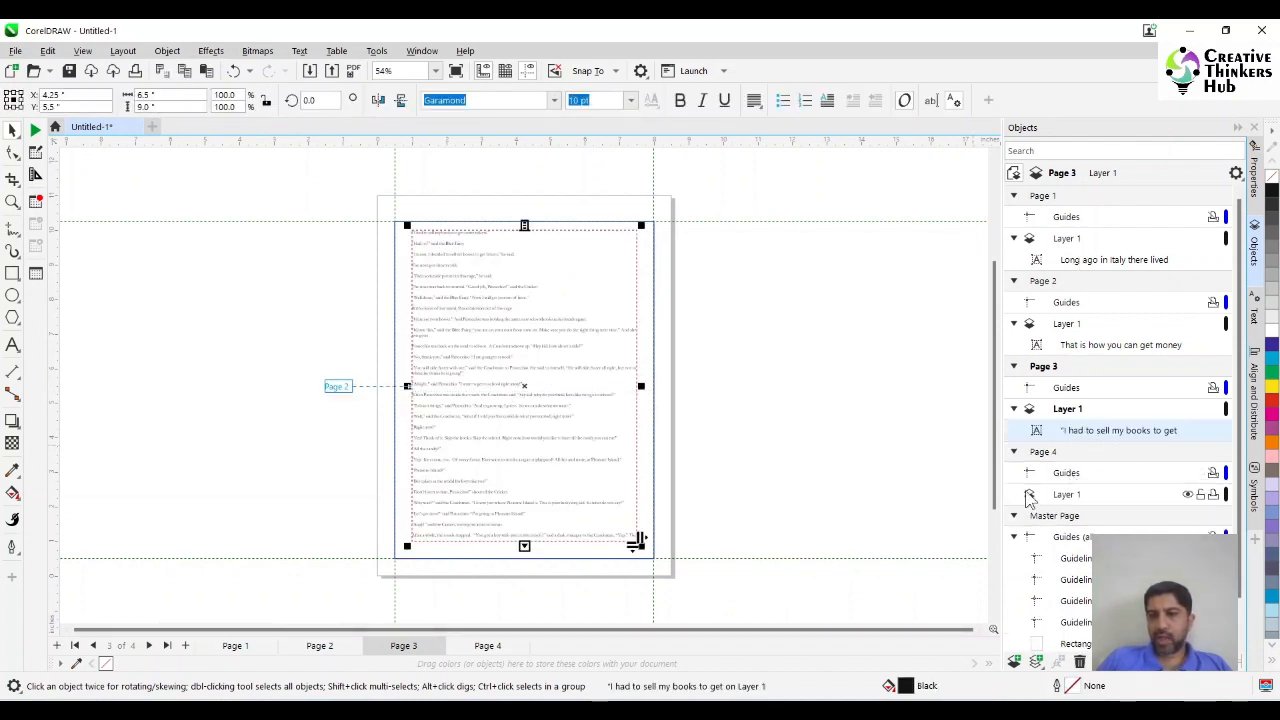
Continue the overflowing text from the page 3 frame into a linked text frame on page 4.
left_click(487, 646)
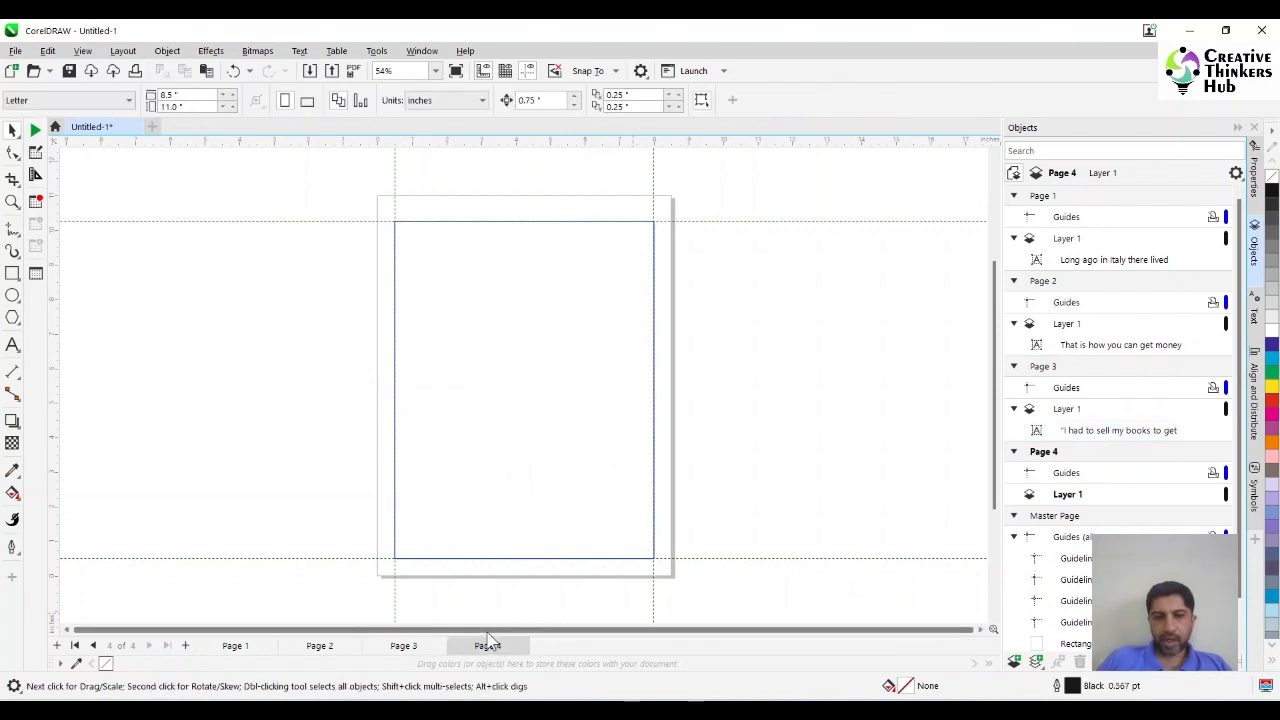
left_click(408, 646)
left_click(1105, 432)
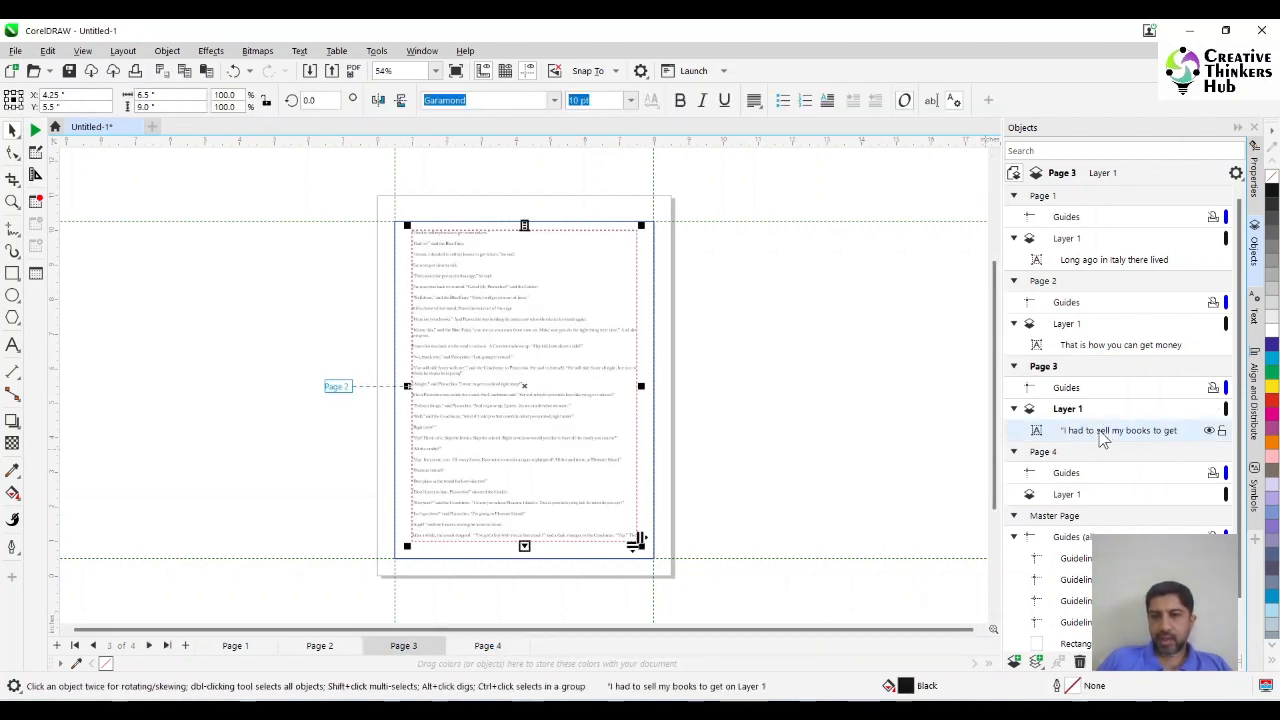
left_click(487, 645)
left_click(527, 457)
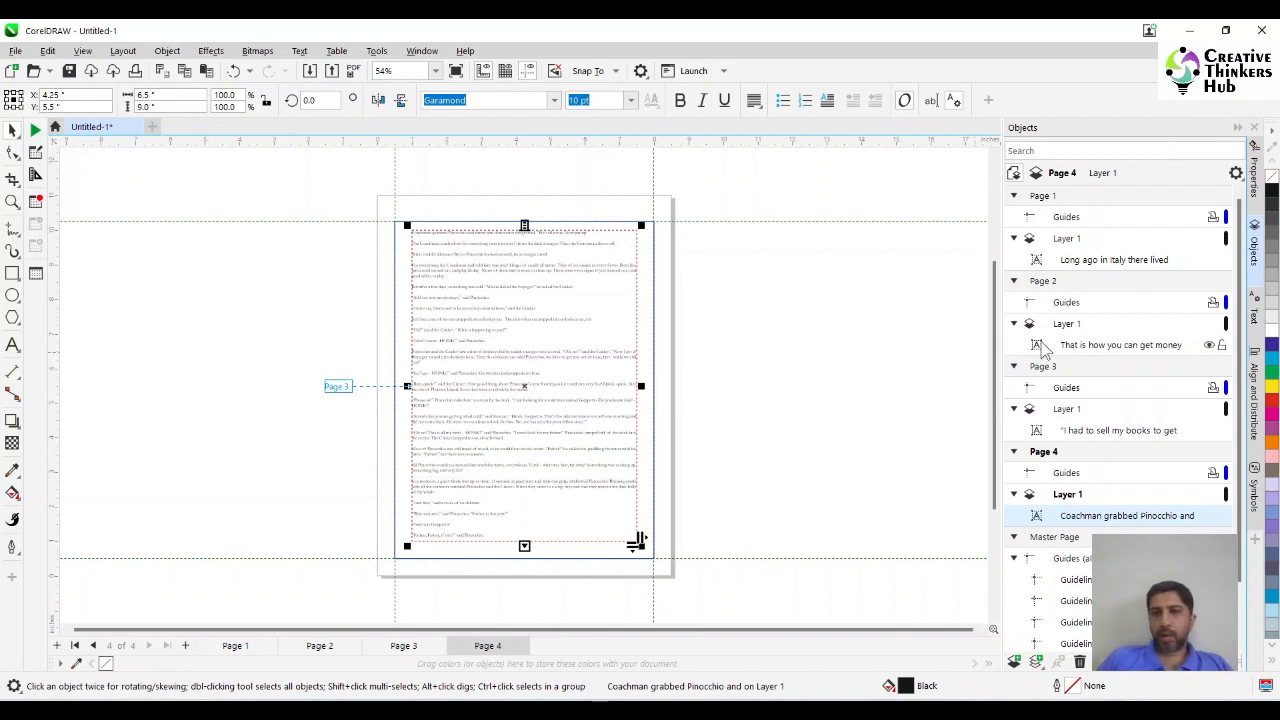
Deselect the text frame and save the document as book.cdr on the Desktop.
left_click(719, 376)
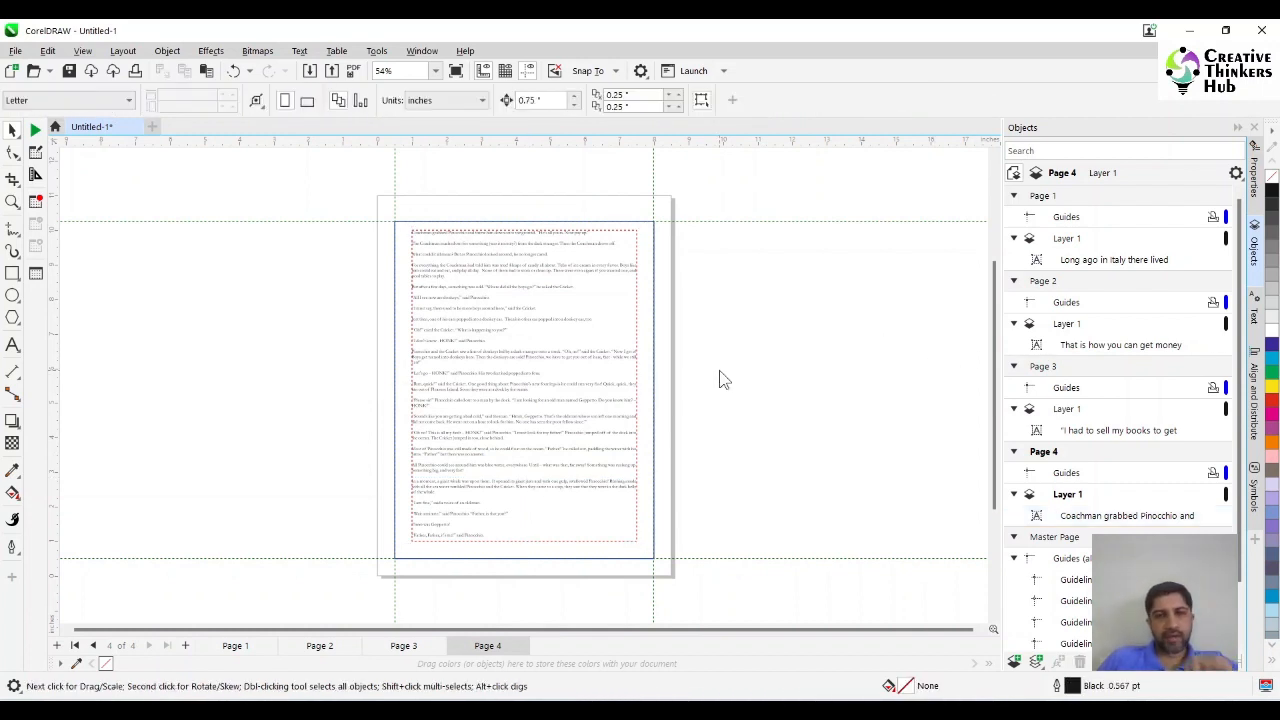
type("book")
key("Return")
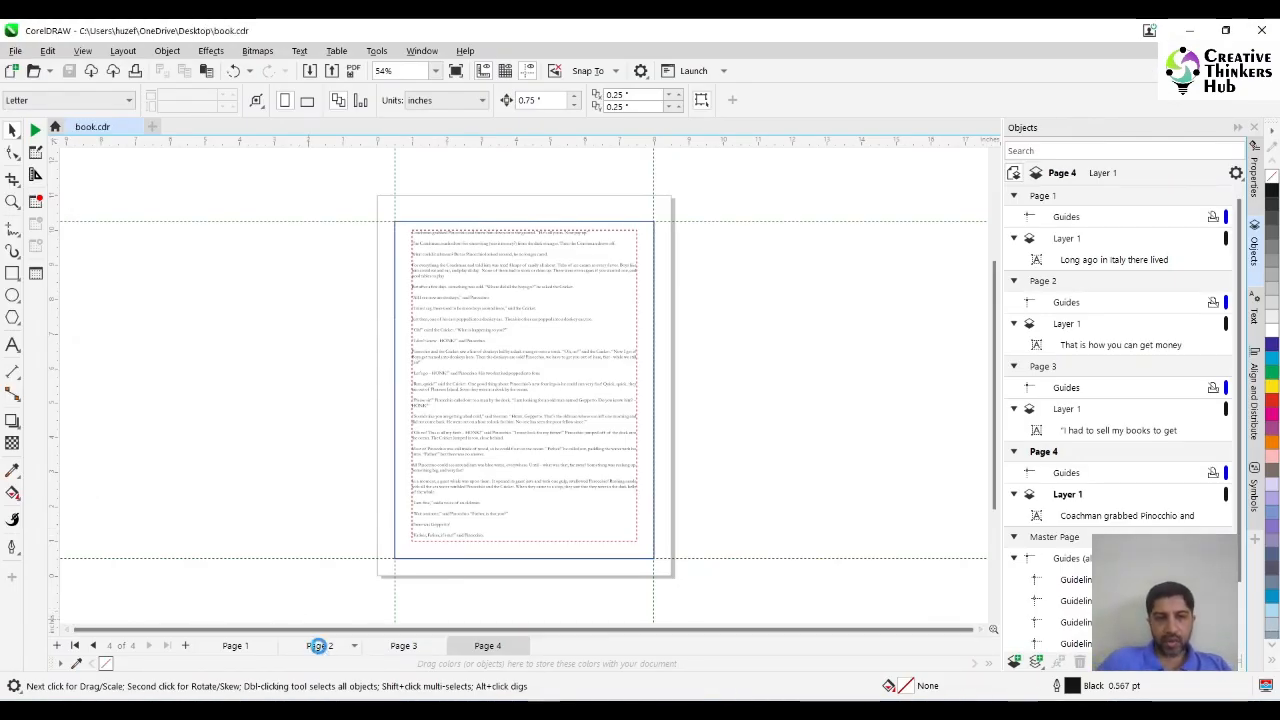
Inspect the text frames on pages 1, 2 and 4 to compare their column layout and frame links.
left_click(316, 645)
left_click(1110, 346)
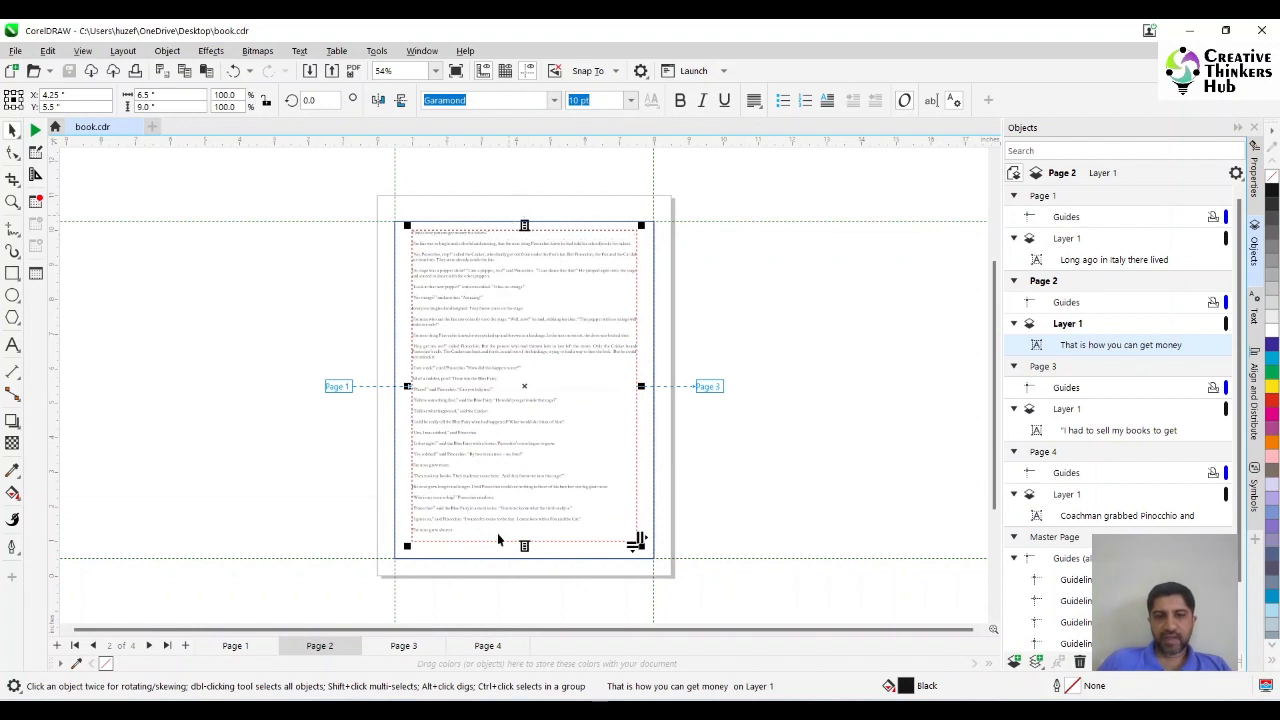
left_click(235, 646)
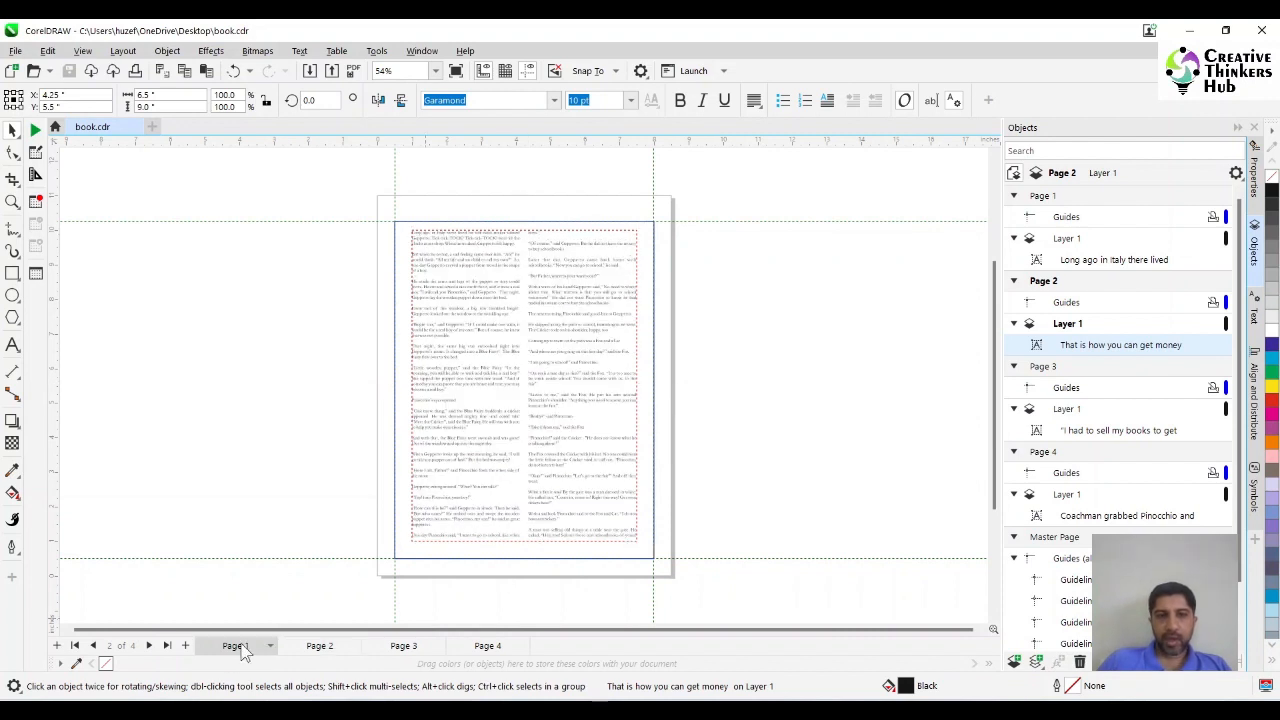
left_click(1105, 262)
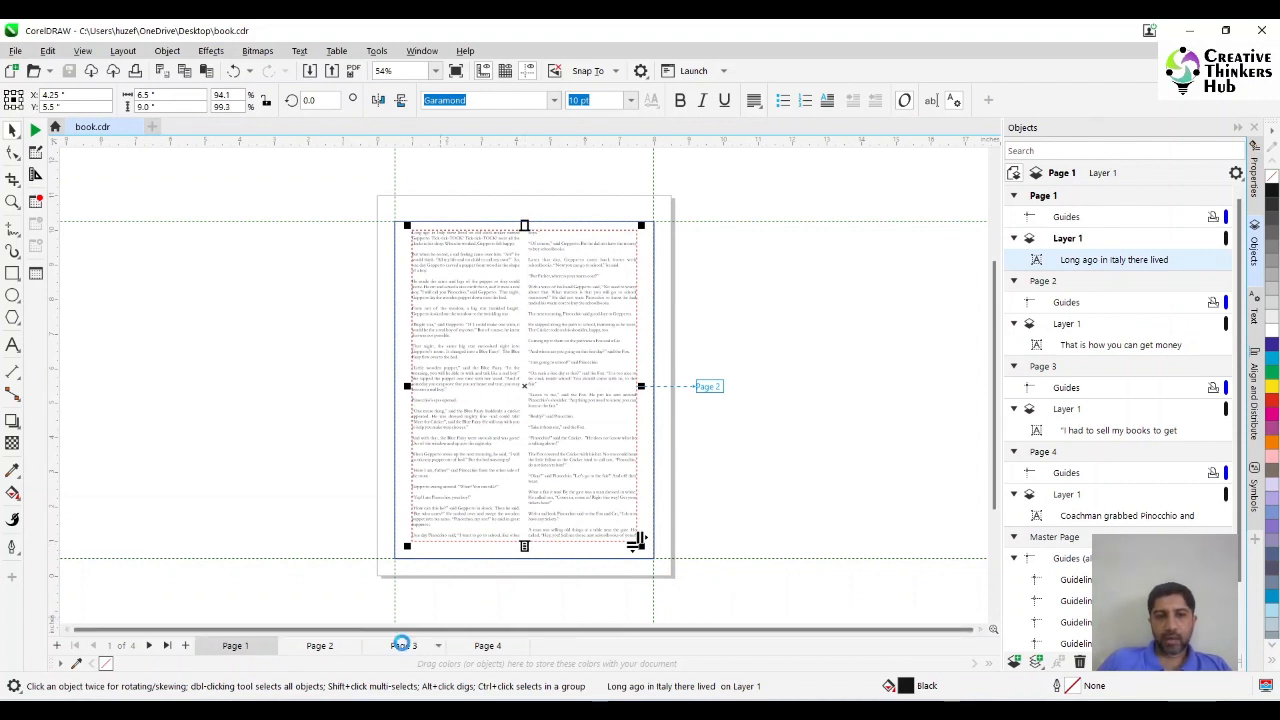
left_click(403, 646)
left_click(487, 646)
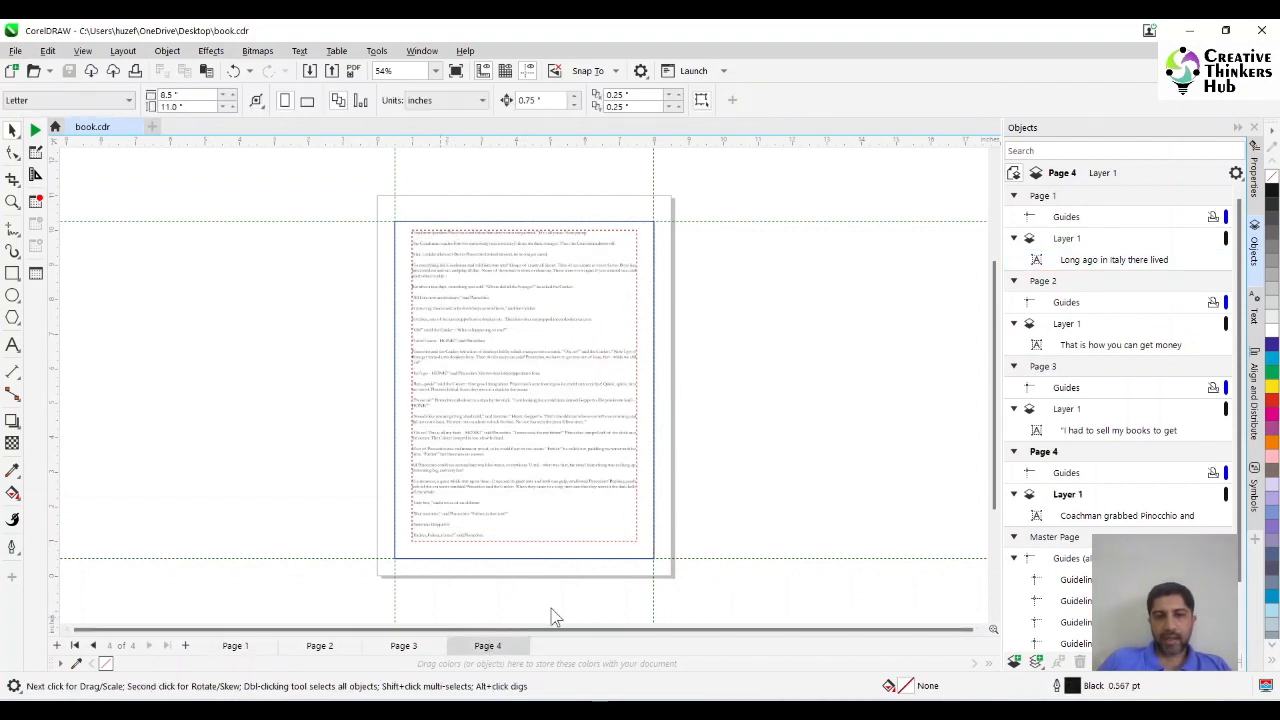
left_click(1087, 521)
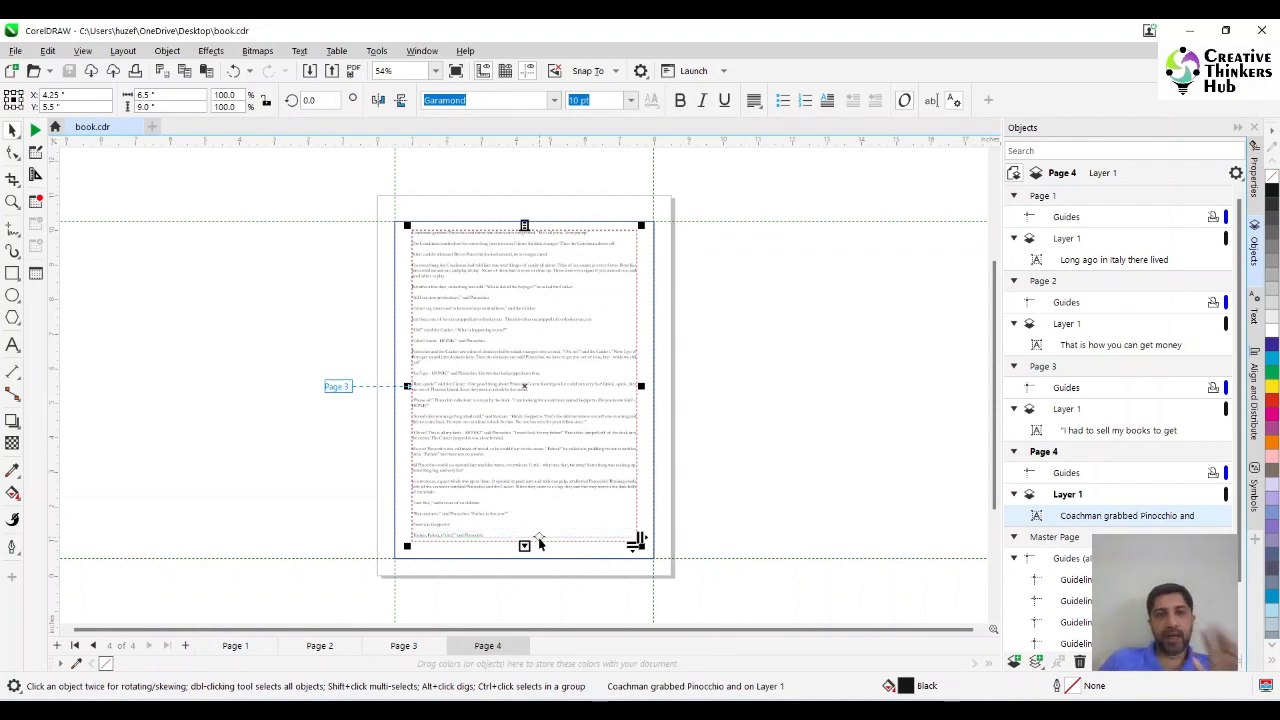
Split the page 2 text frame into two equal columns with a 0.25 in gutter, maintaining the current frame width.
left_click(320, 646)
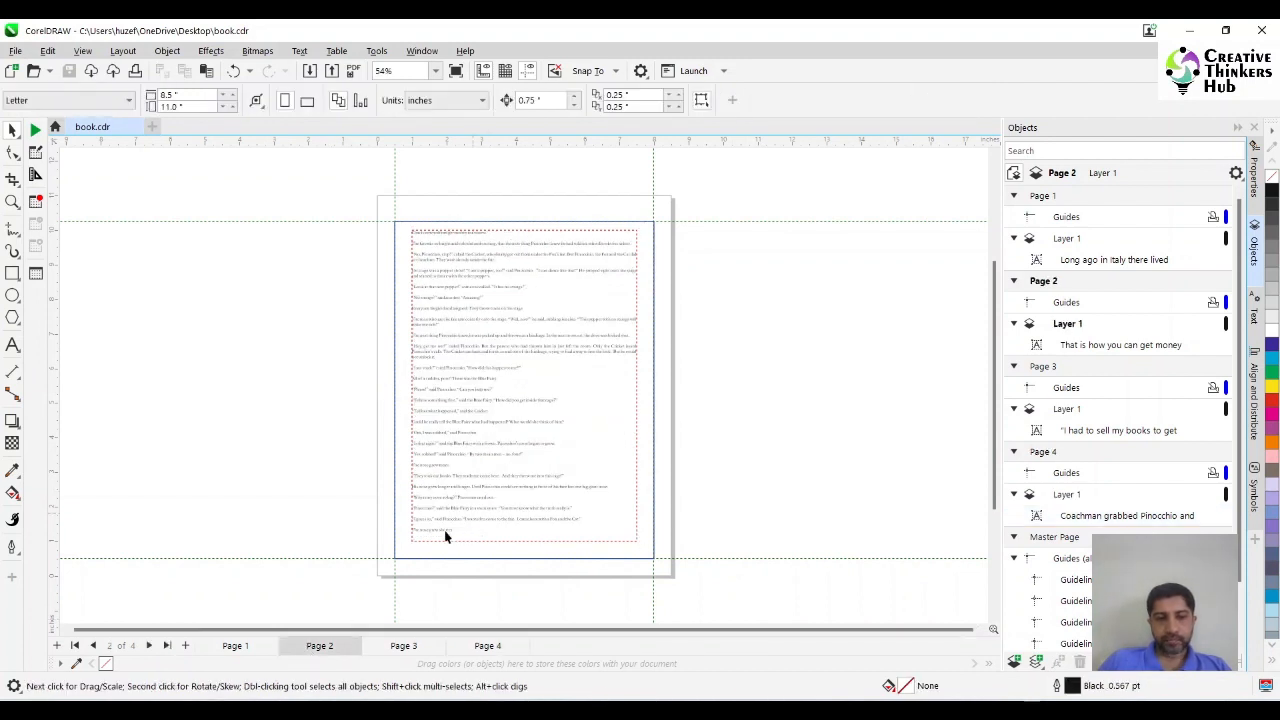
left_click(1101, 350)
left_click(1255, 318)
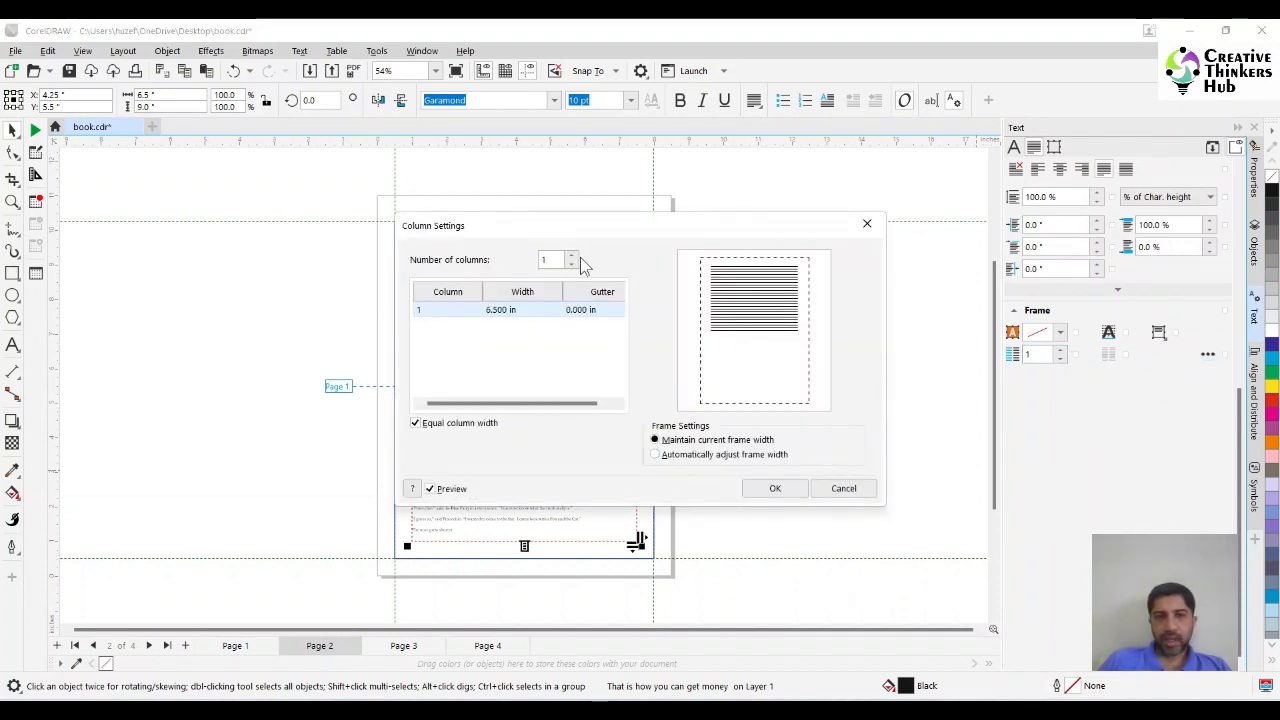
left_click(573, 256)
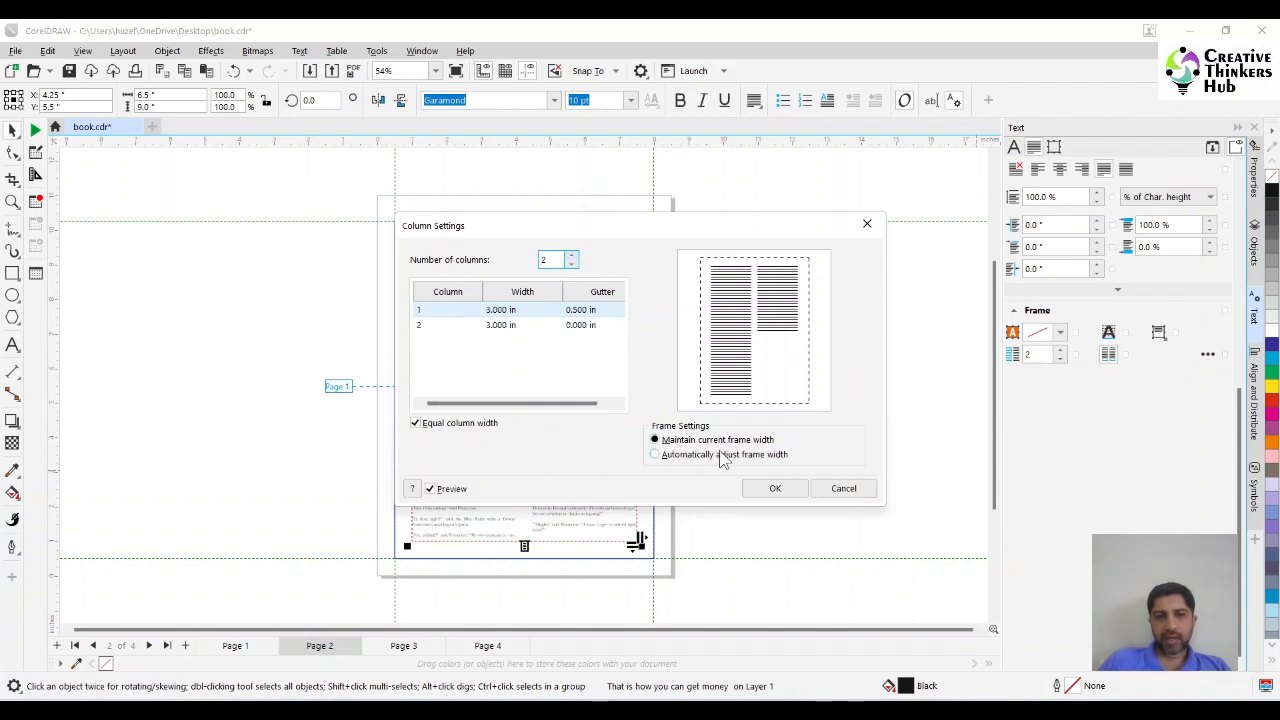
left_click(595, 310)
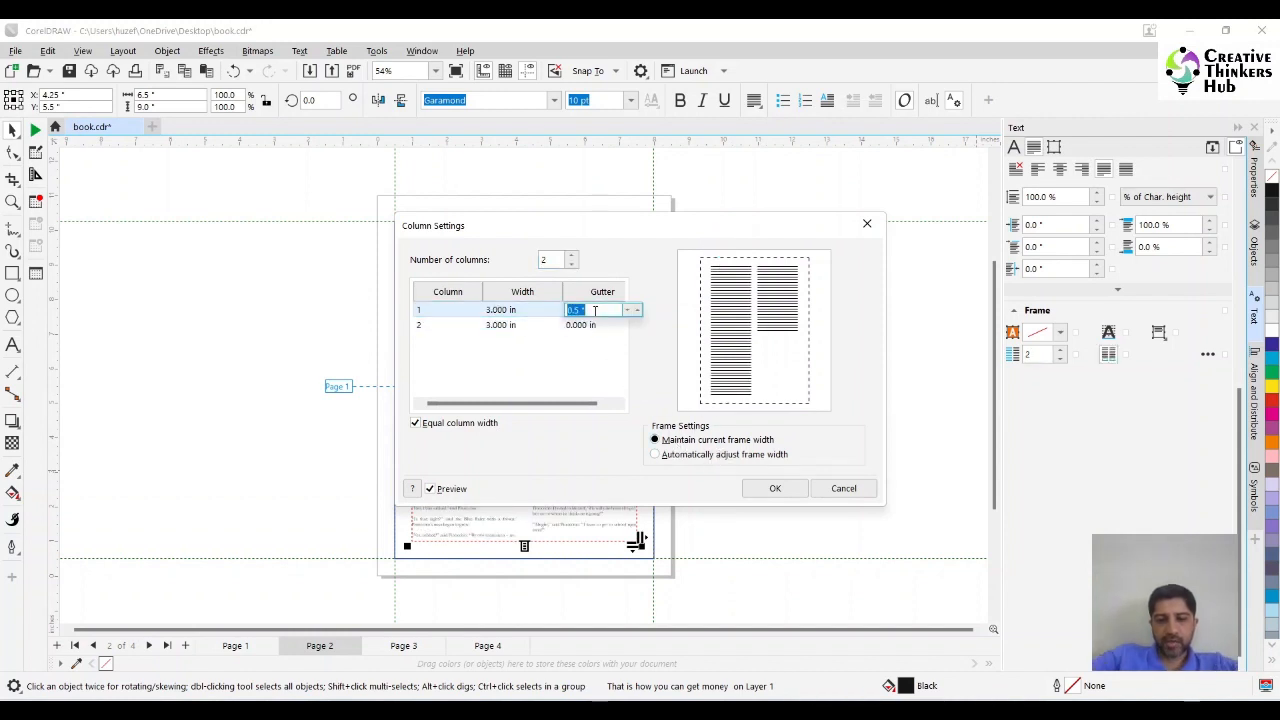
type("0")
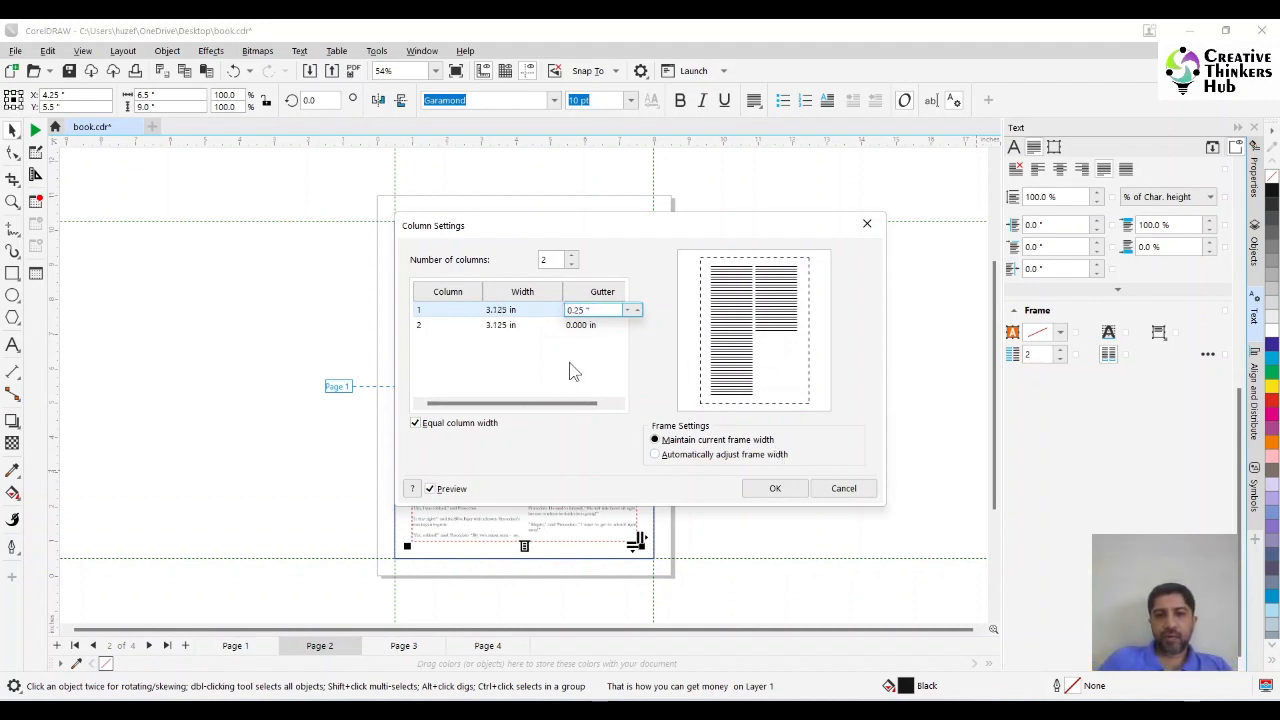
left_click(775, 488)
Format the page 3 text frame as two equal-width columns separated by a 0.25 in gutter.
key("Page_Down")
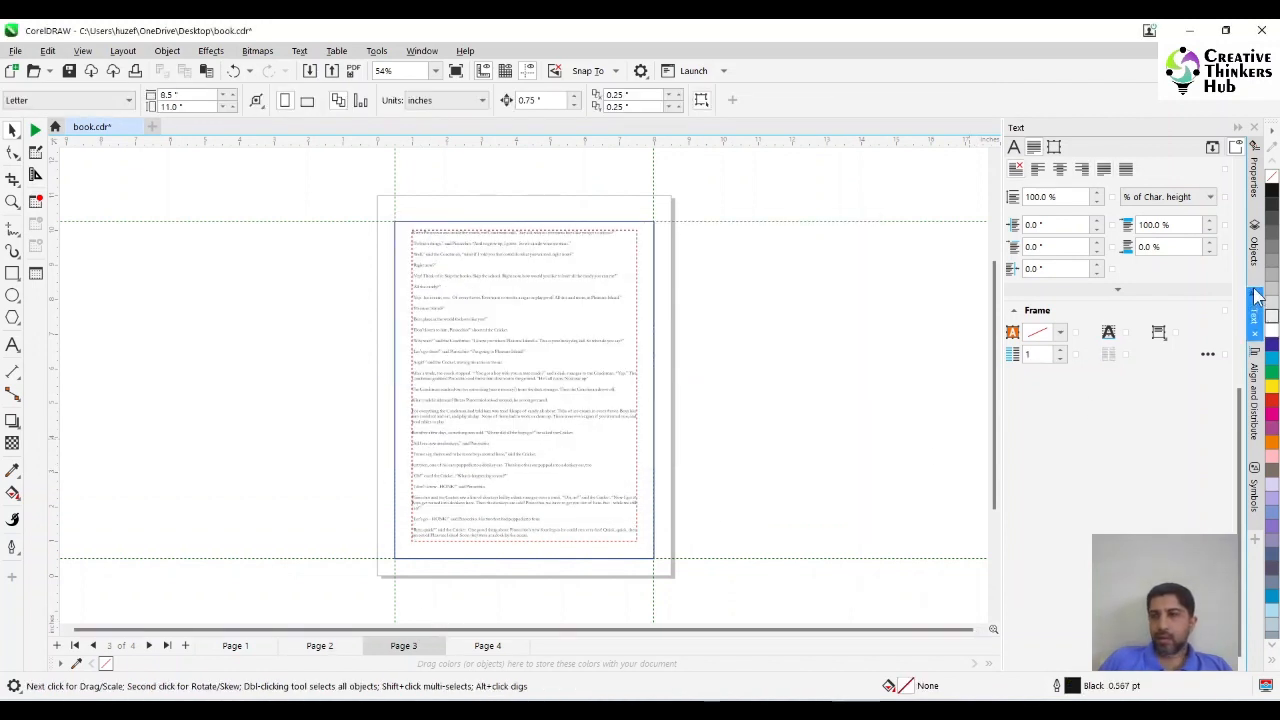
left_click(1254, 245)
left_click(1088, 432)
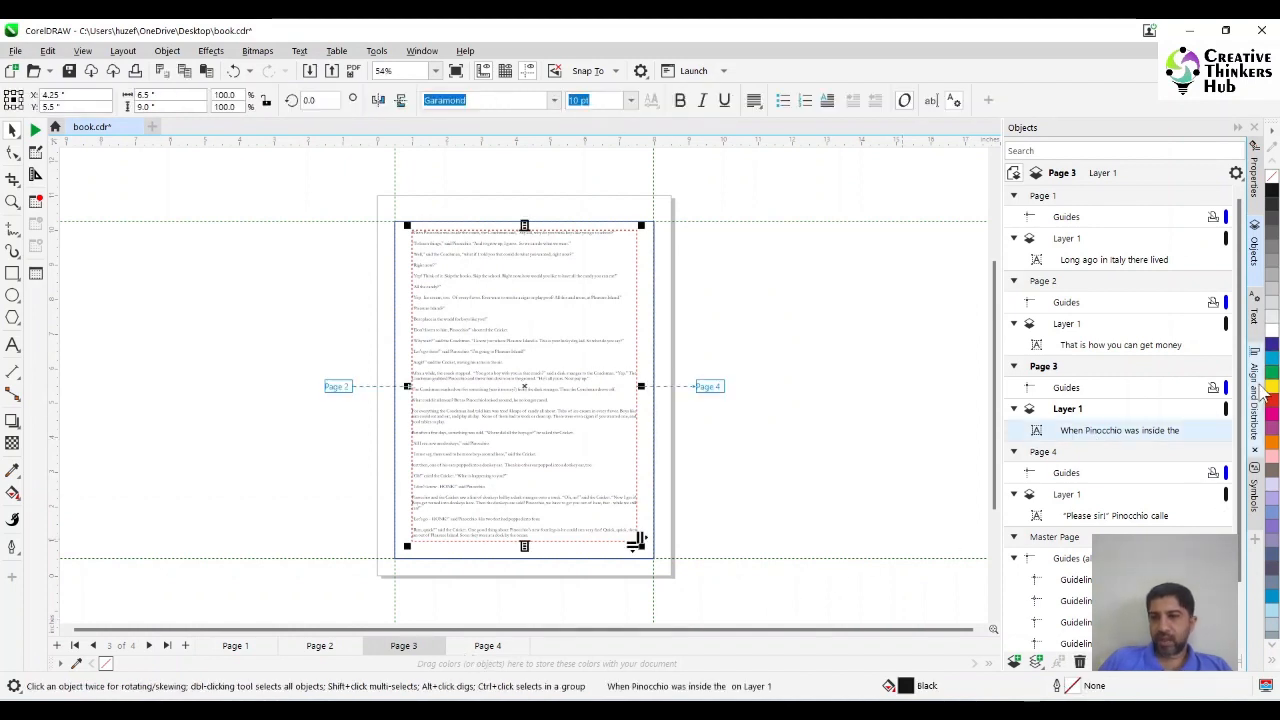
left_click(1254, 310)
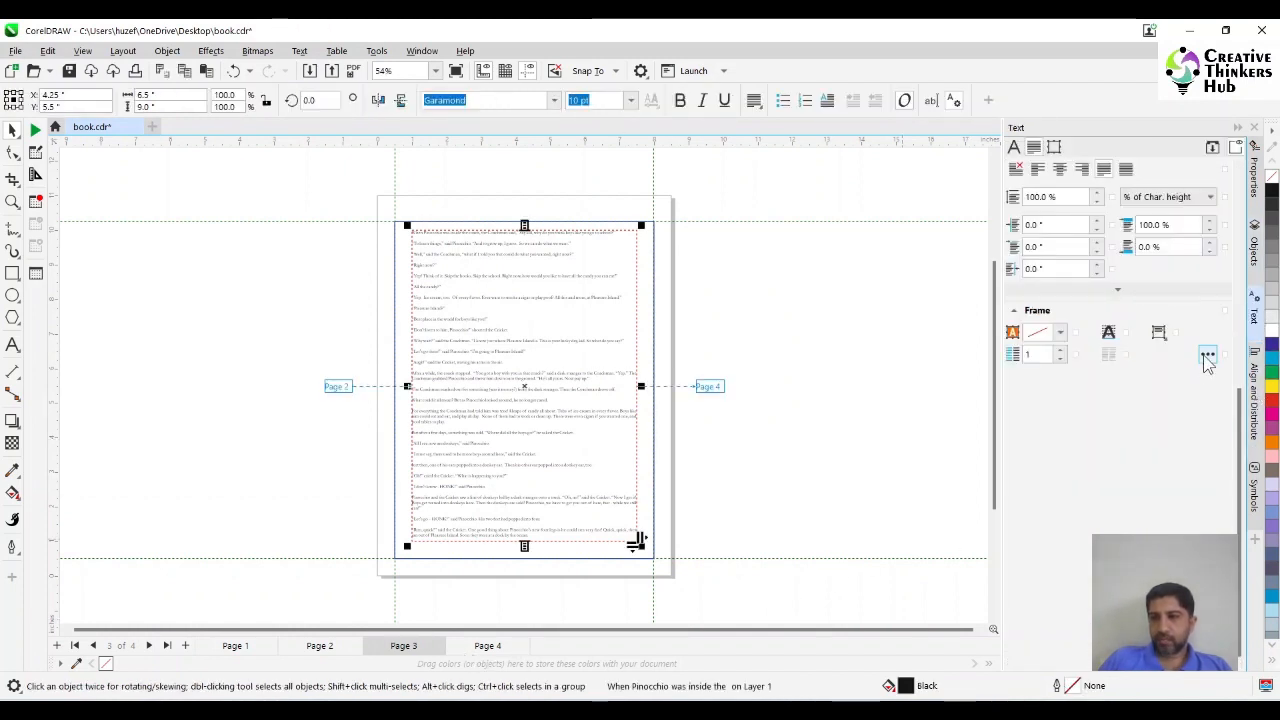
left_click(1207, 355)
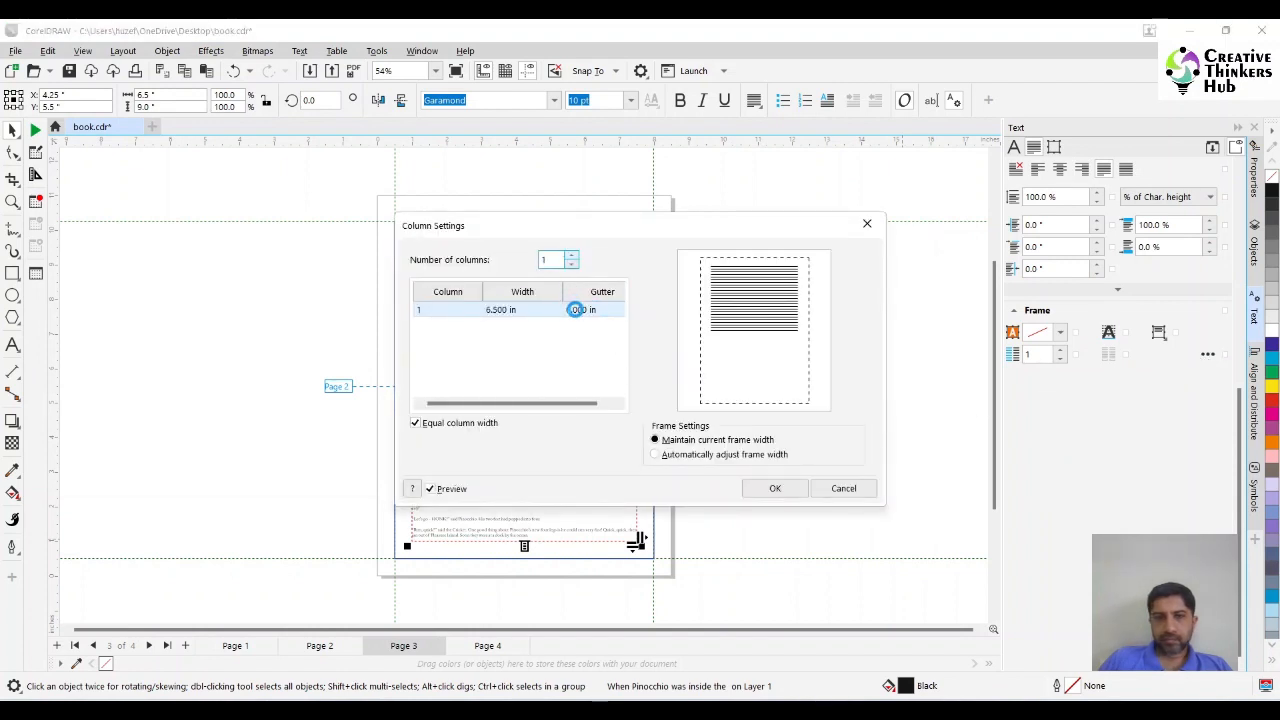
left_click(571, 255)
left_click(580, 316)
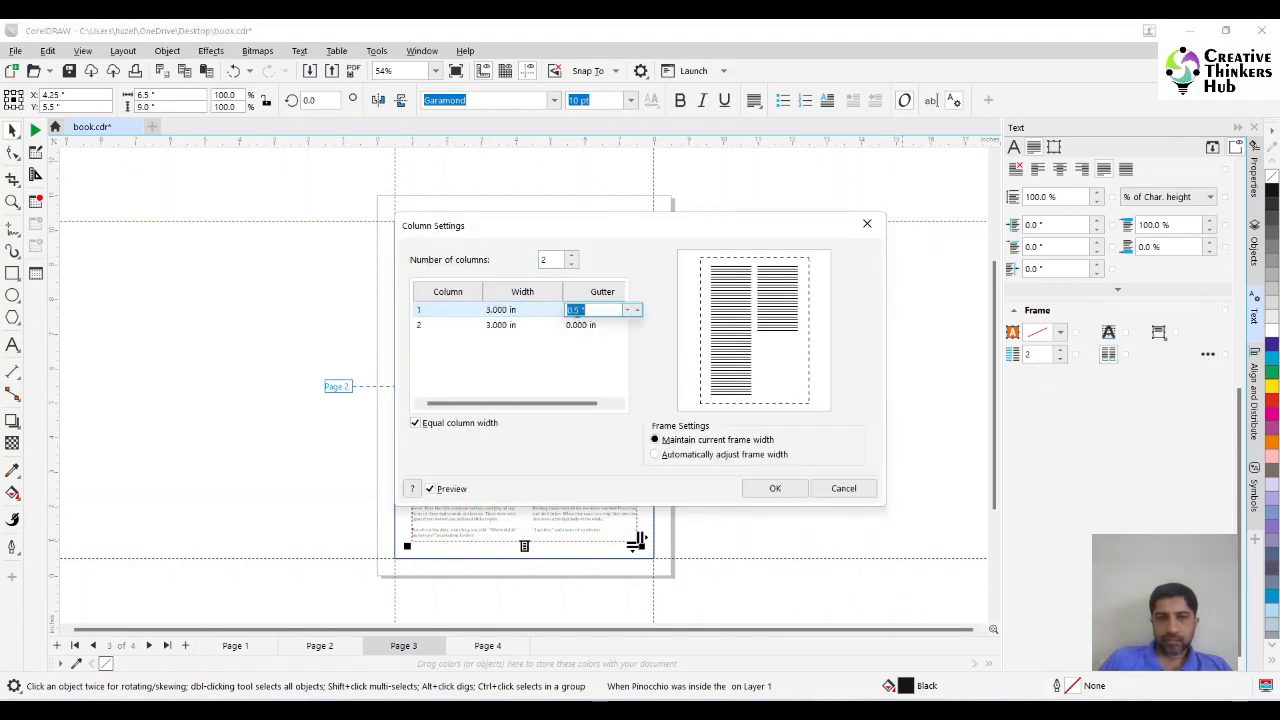
type("0.2")
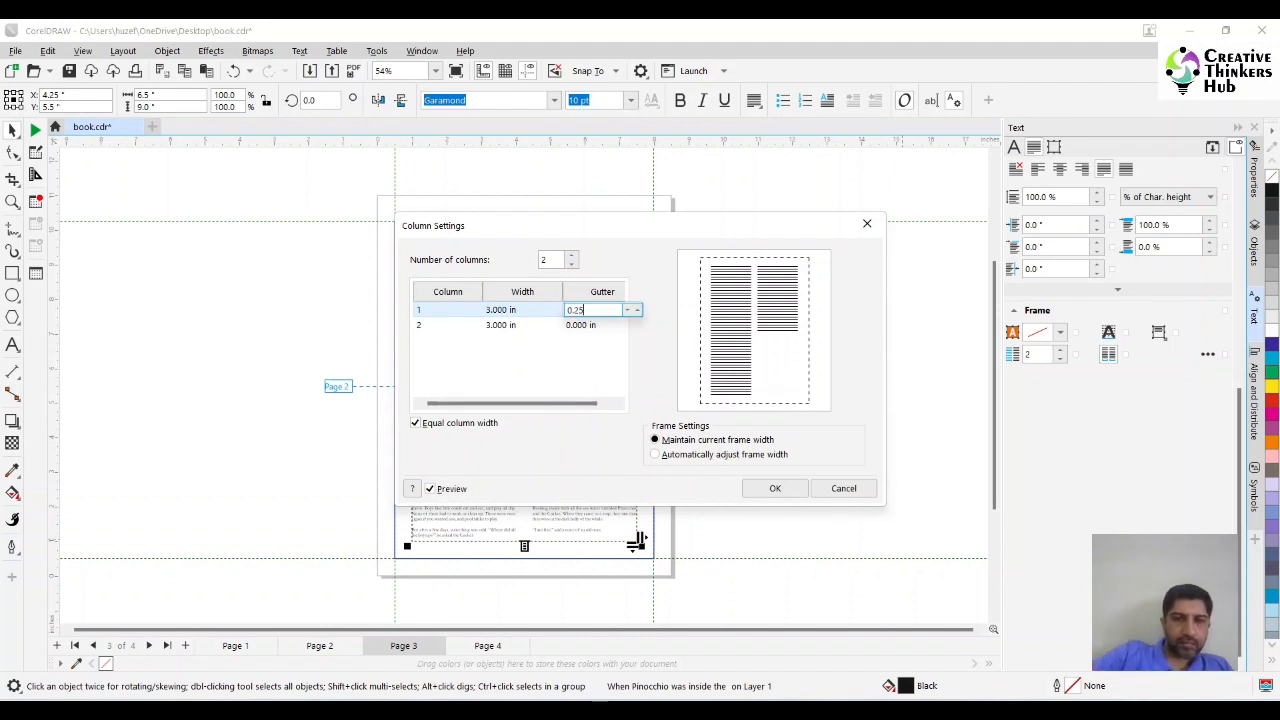
type("5")
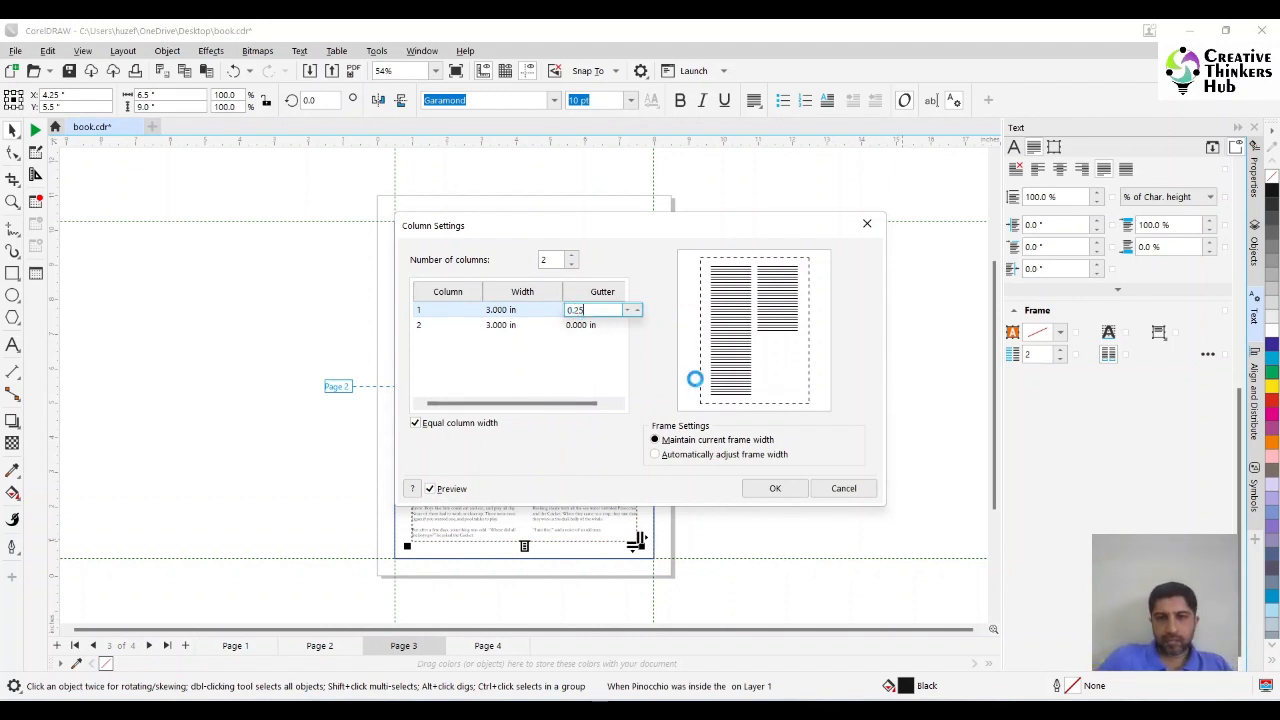
key("Return")
left_click(762, 488)
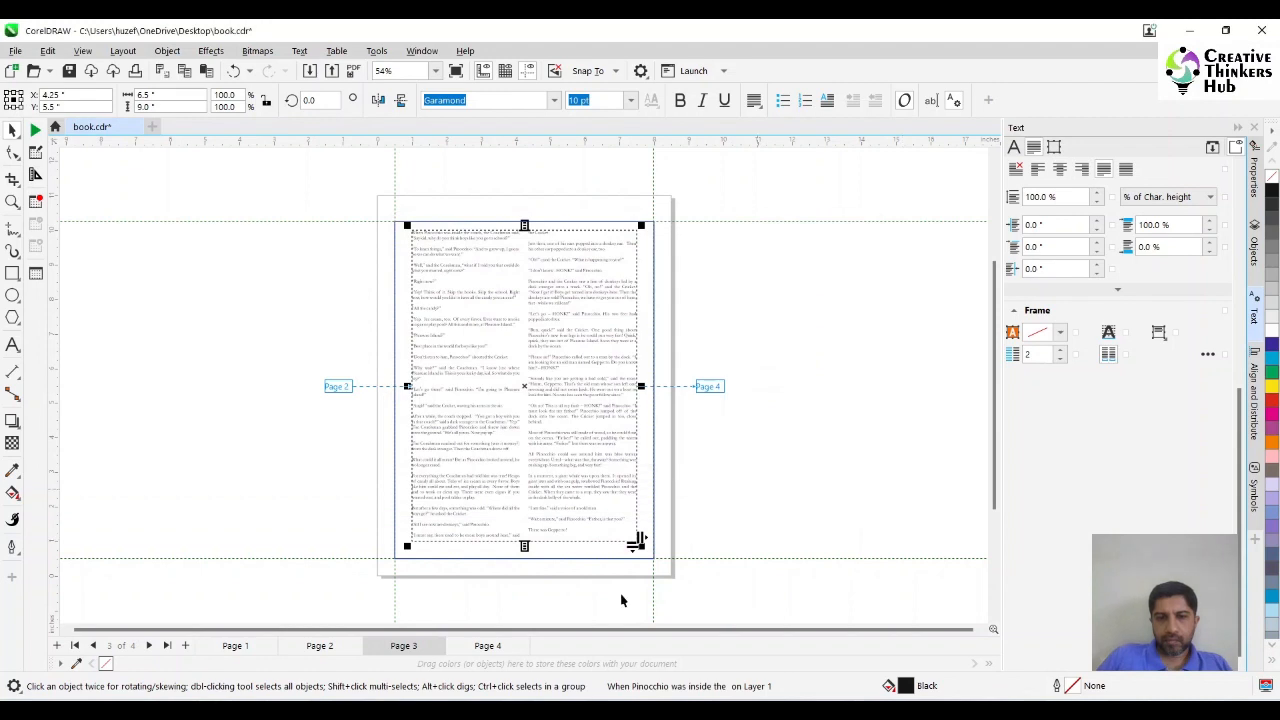
Give the page 4 text frame two equal columns with a 0.25 in gutter.
left_click(487, 645)
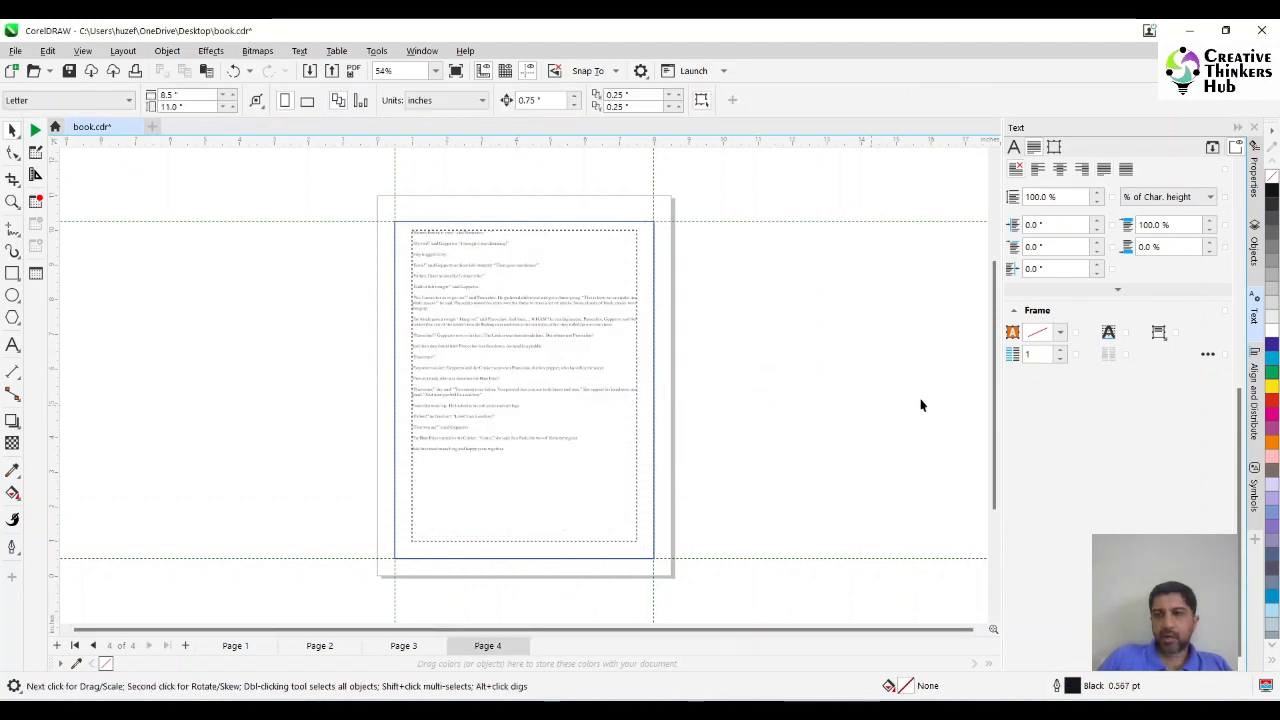
left_click(1254, 240)
left_click(1066, 516)
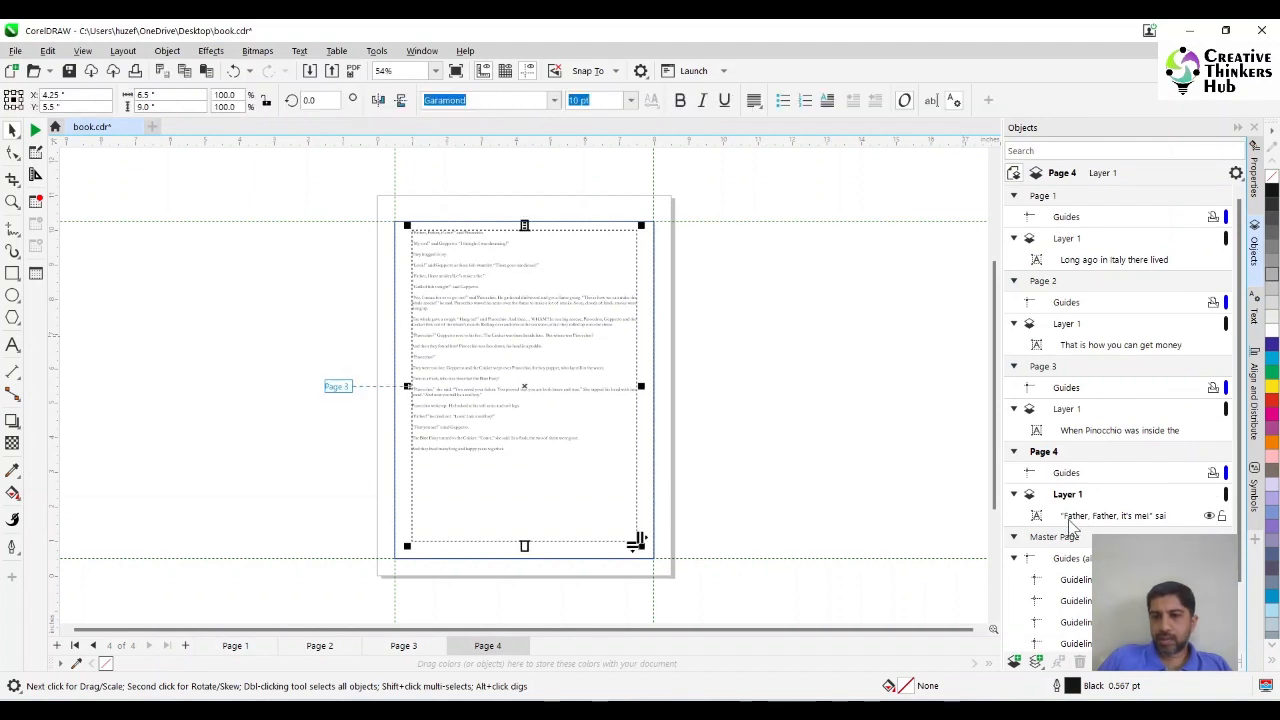
left_click(1255, 322)
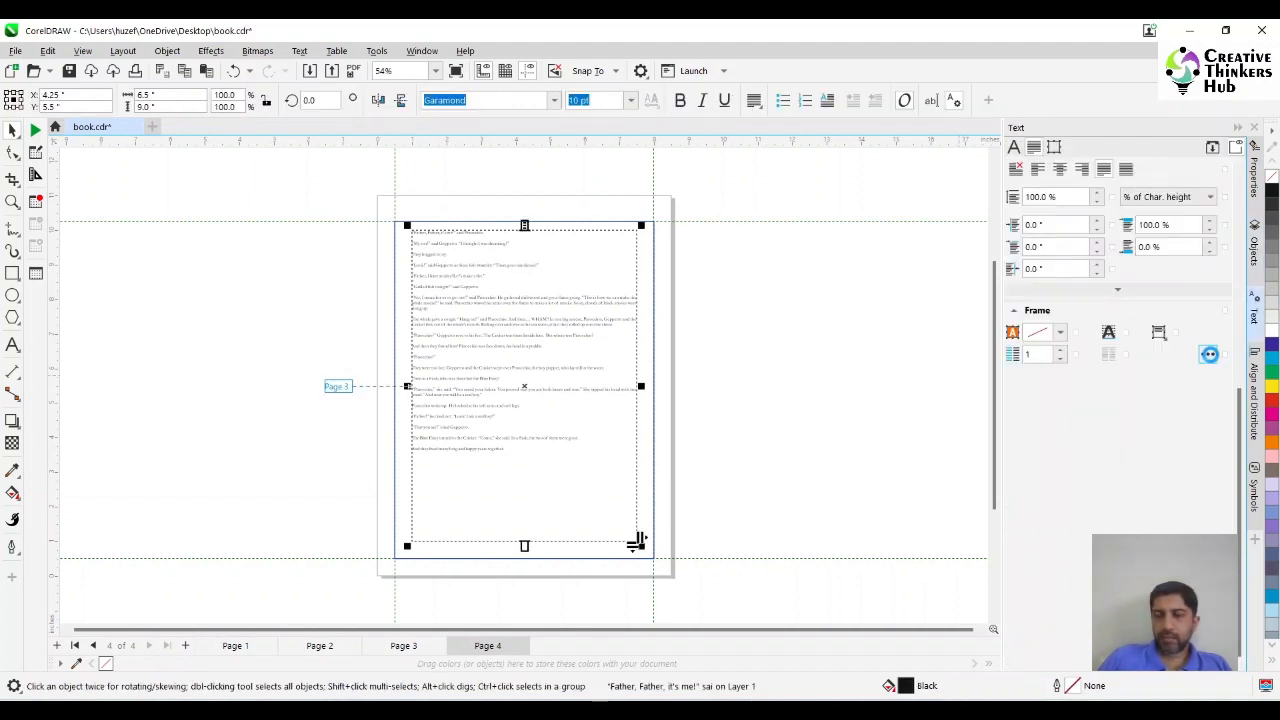
left_click(1209, 354)
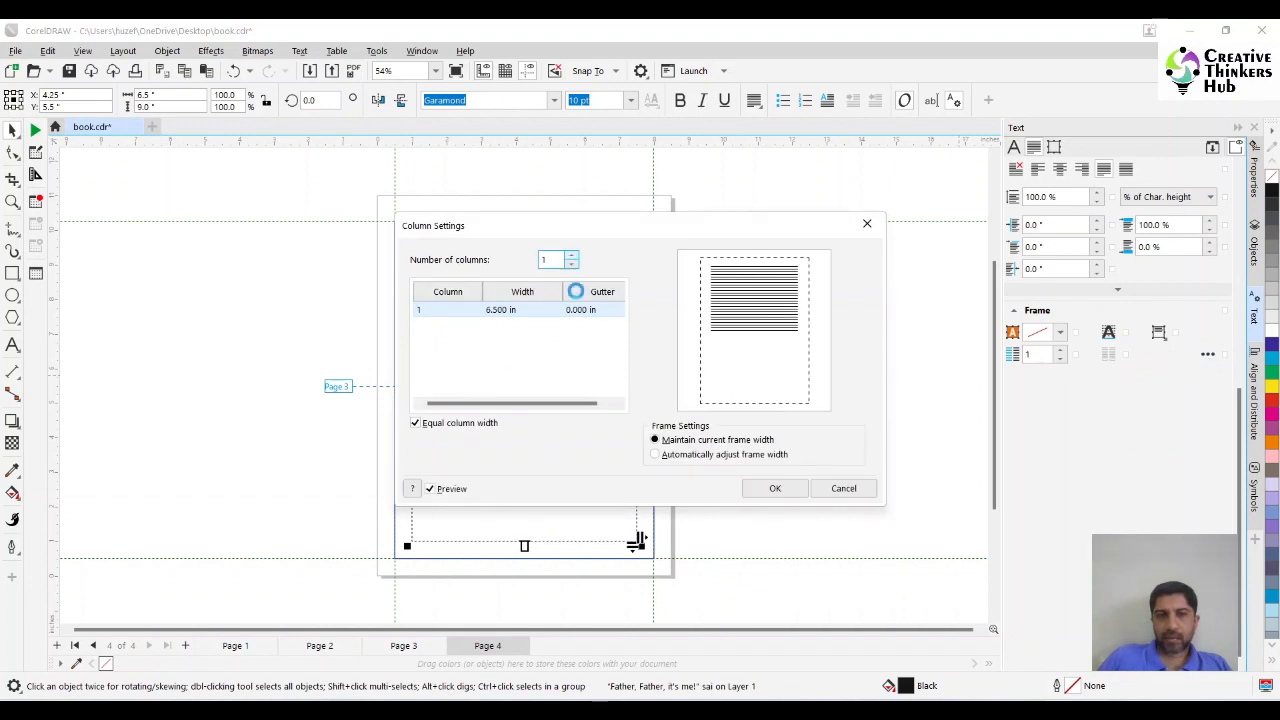
type("2")
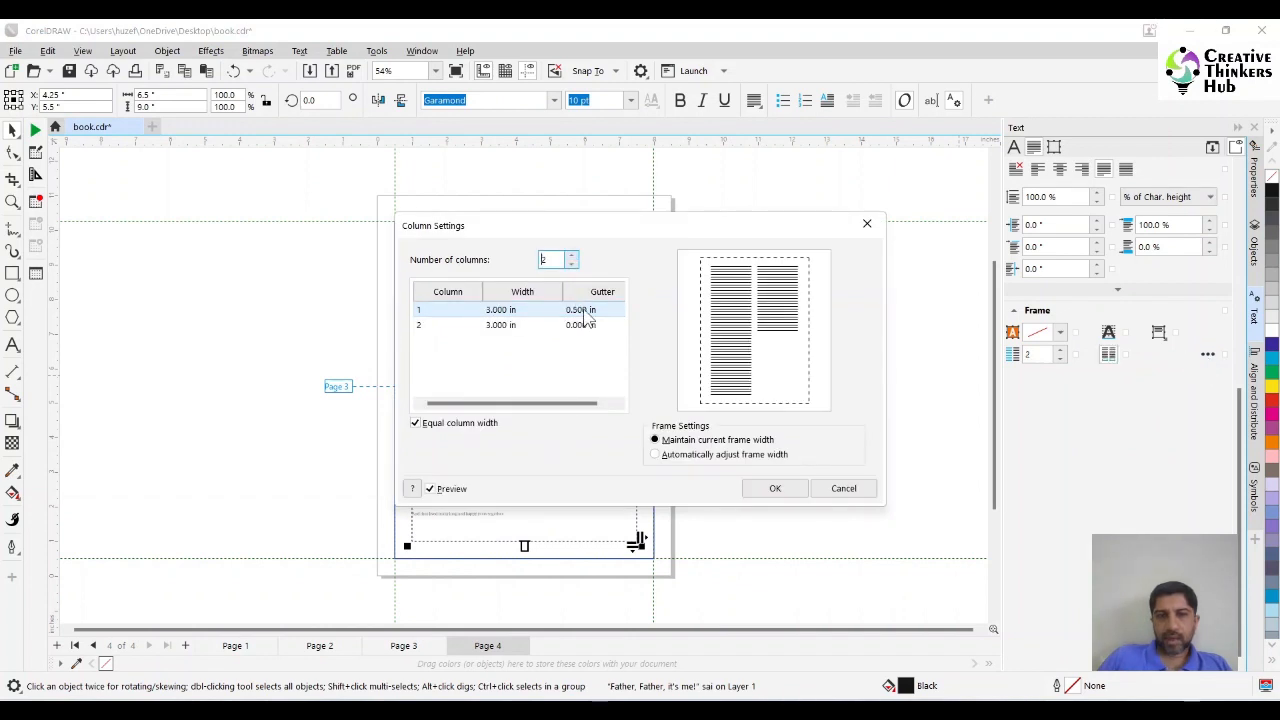
left_click(584, 311)
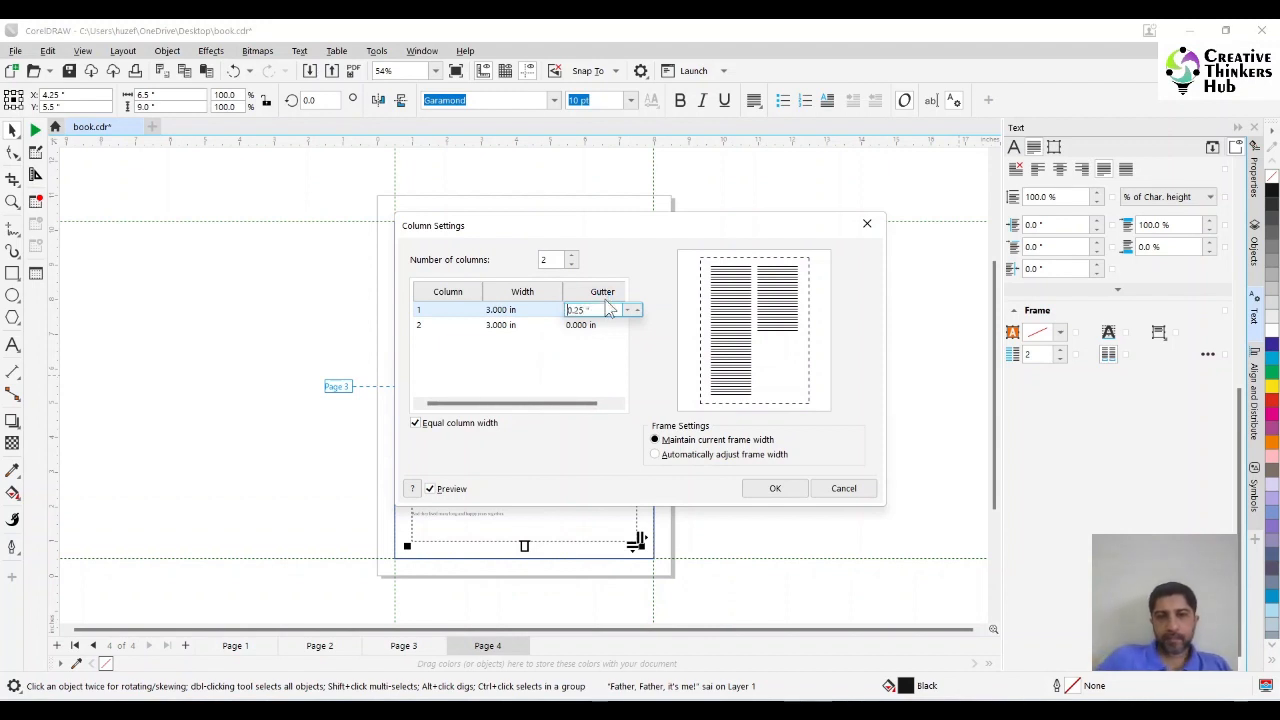
left_click(775, 488)
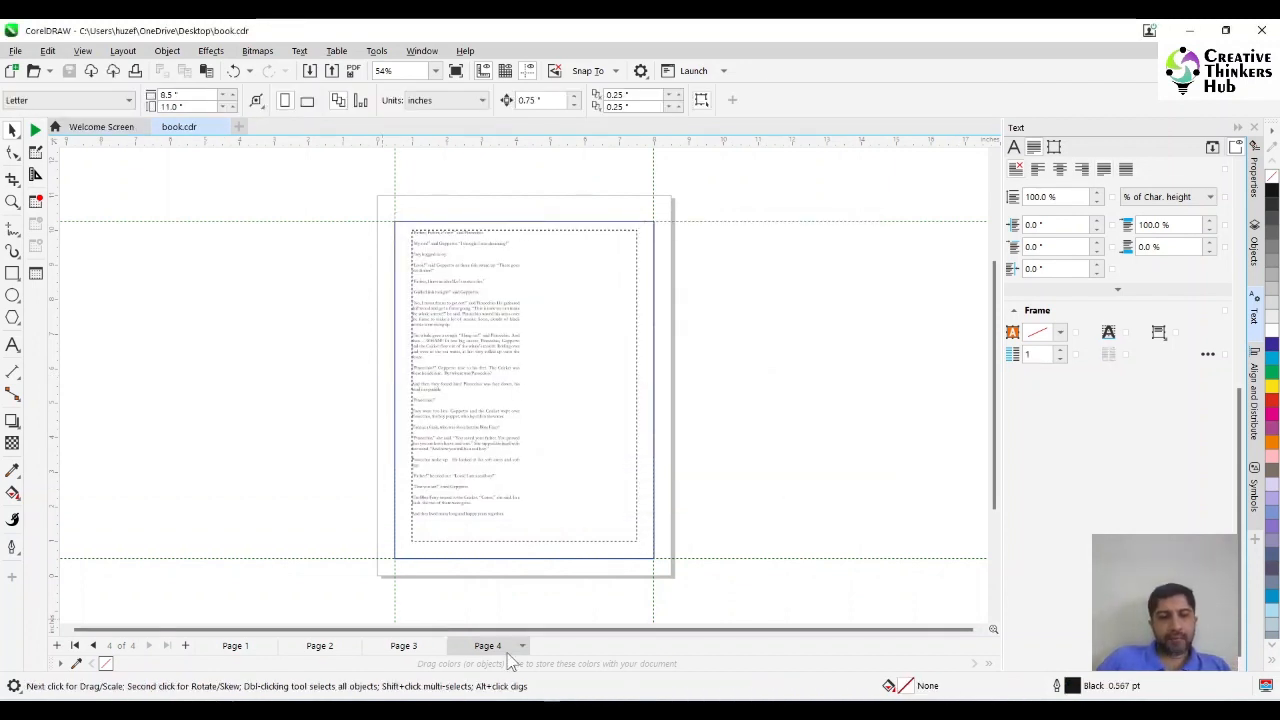
Starting from page 1, insert page numbers on all pages.
left_click(245, 645)
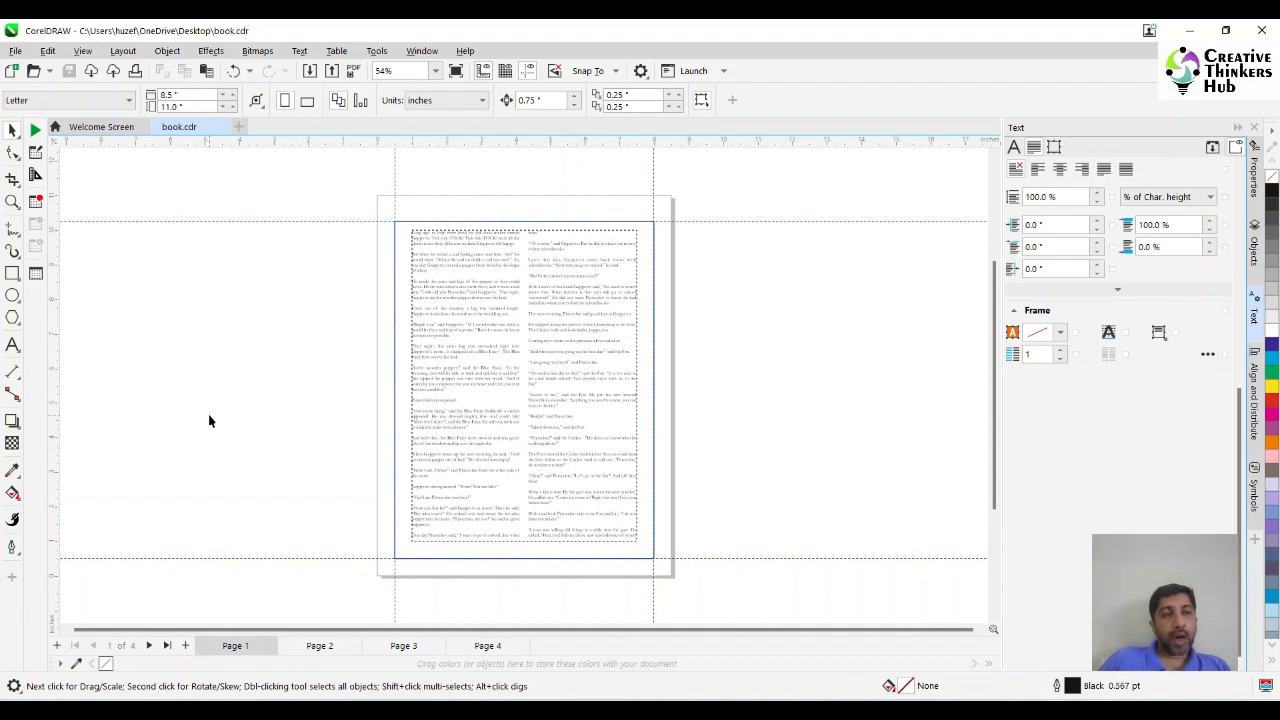
left_click(123, 51)
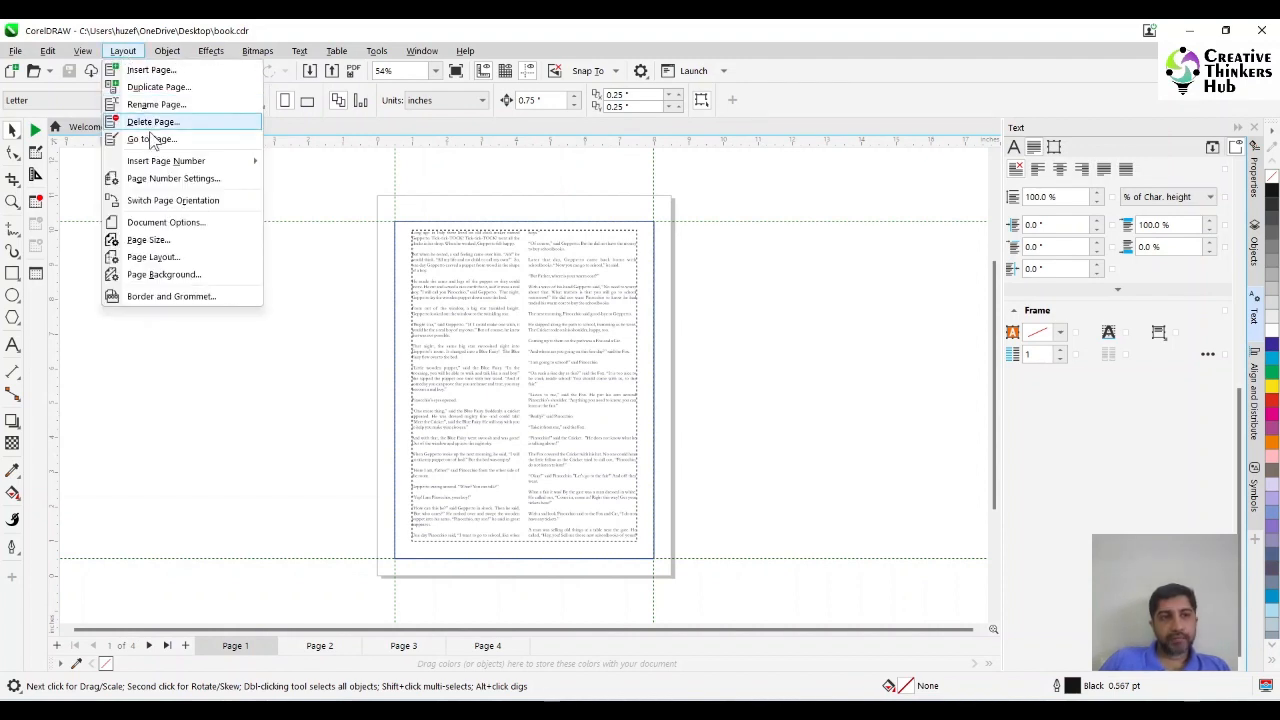
mouse_move(171, 168)
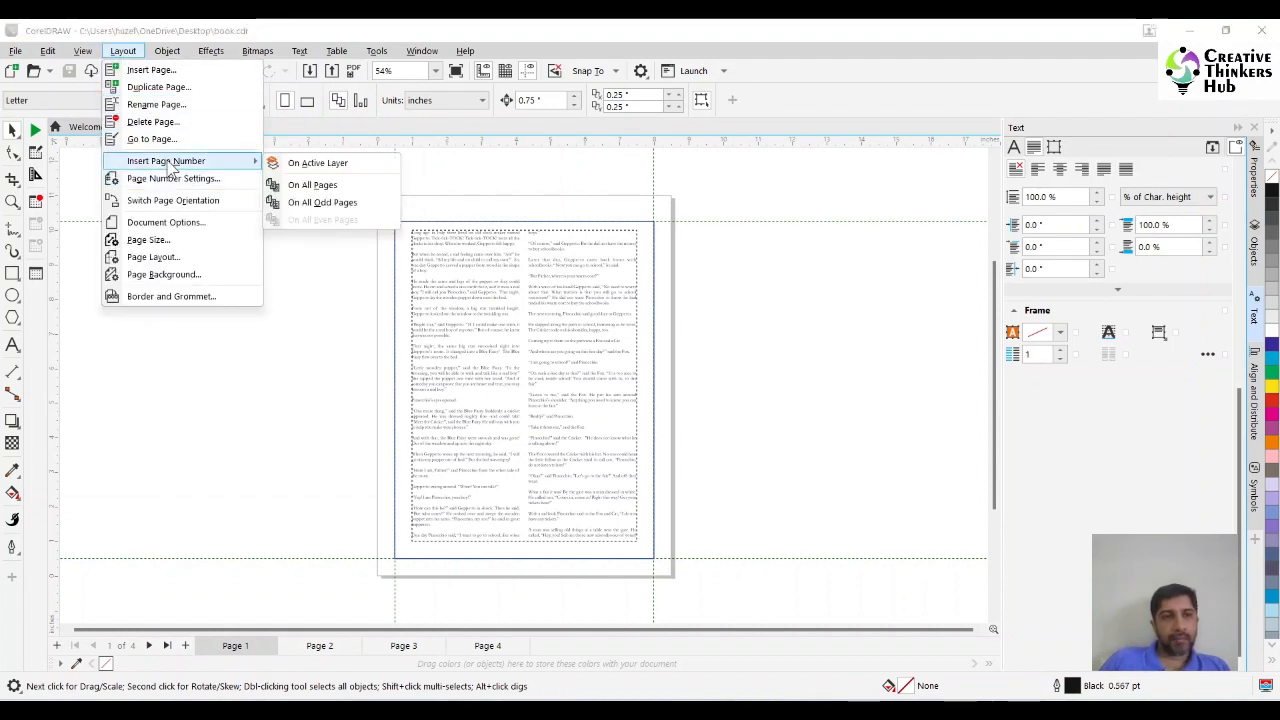
left_click(329, 191)
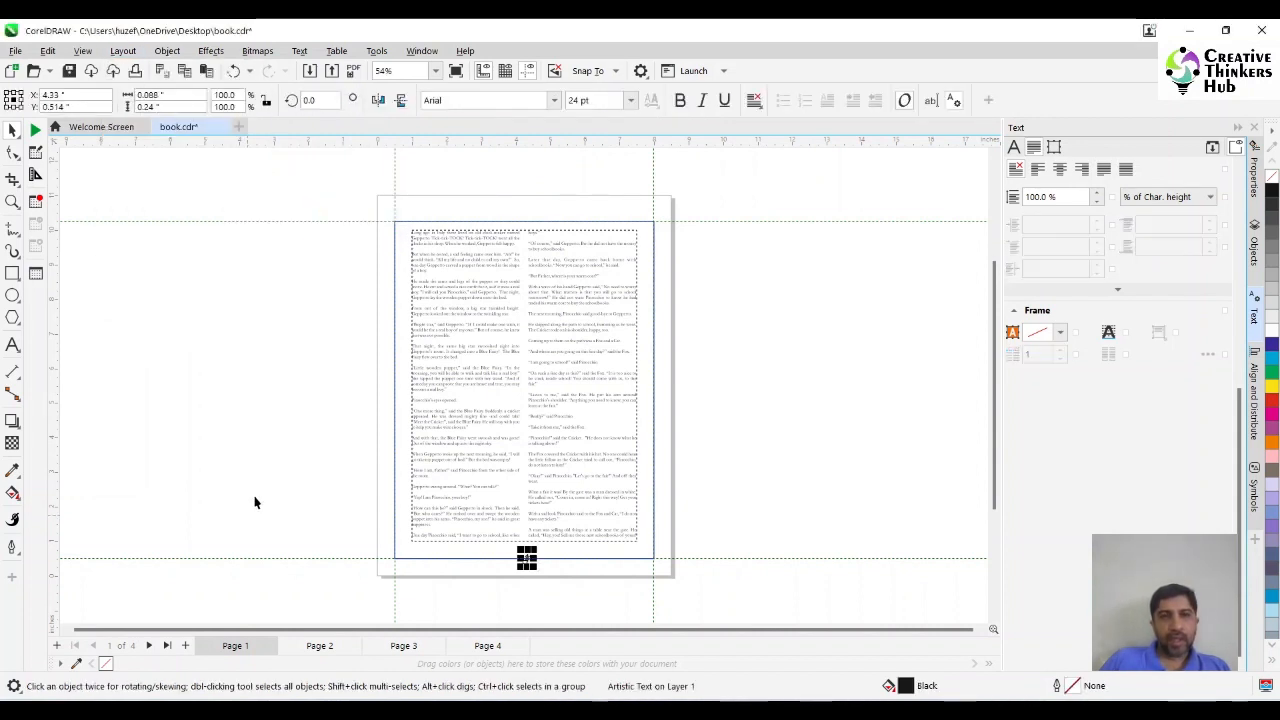
Set the inserted page number's font to Goudy-Normal at 11 pt.
left_click(553, 100)
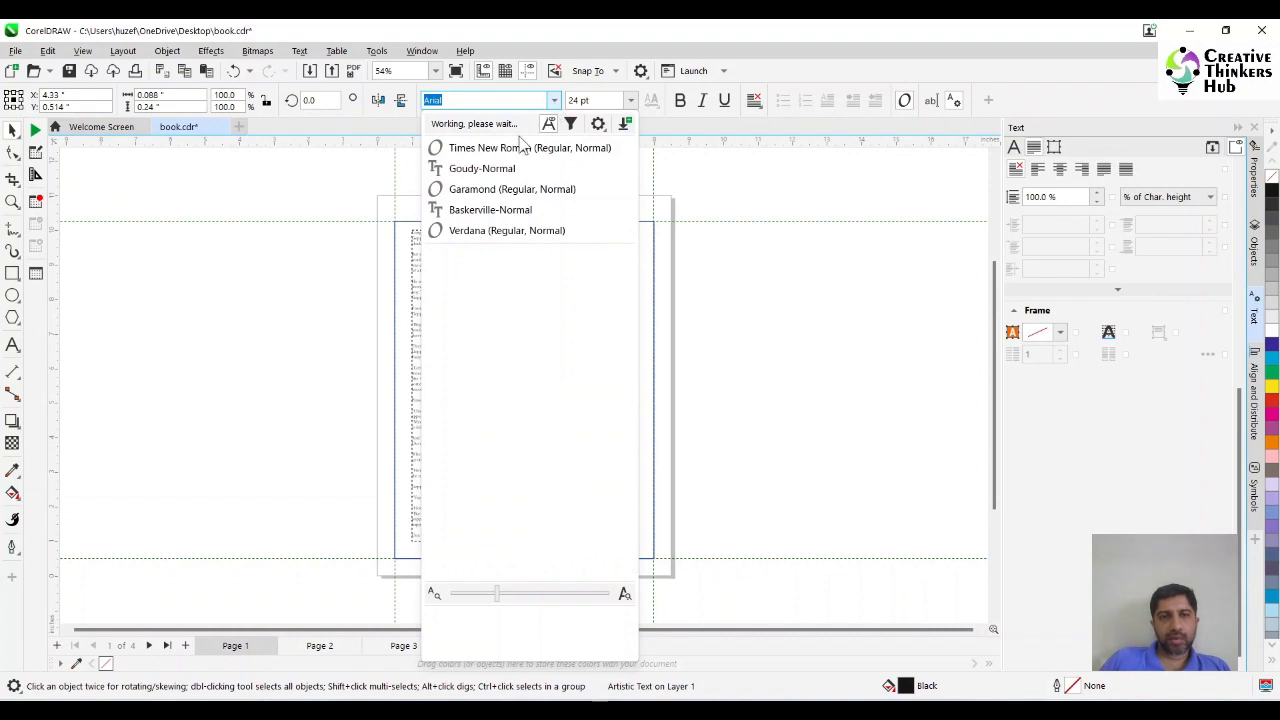
left_click(483, 170)
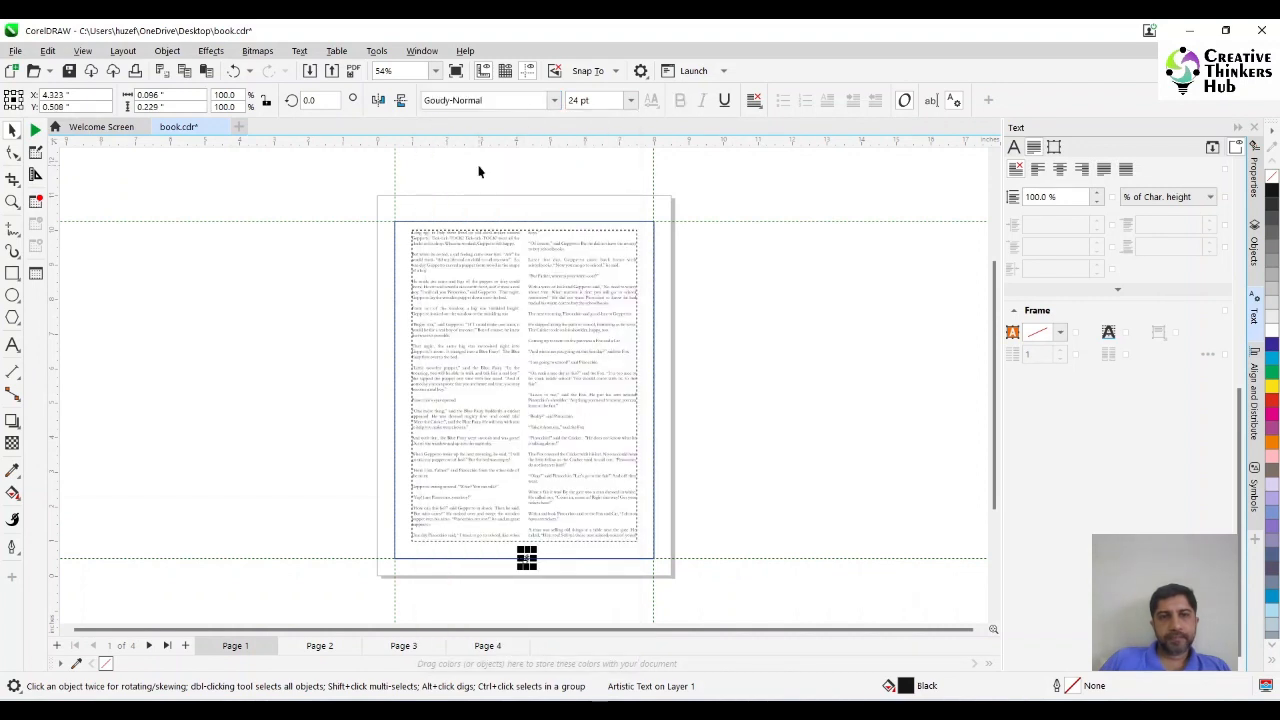
left_click(600, 100)
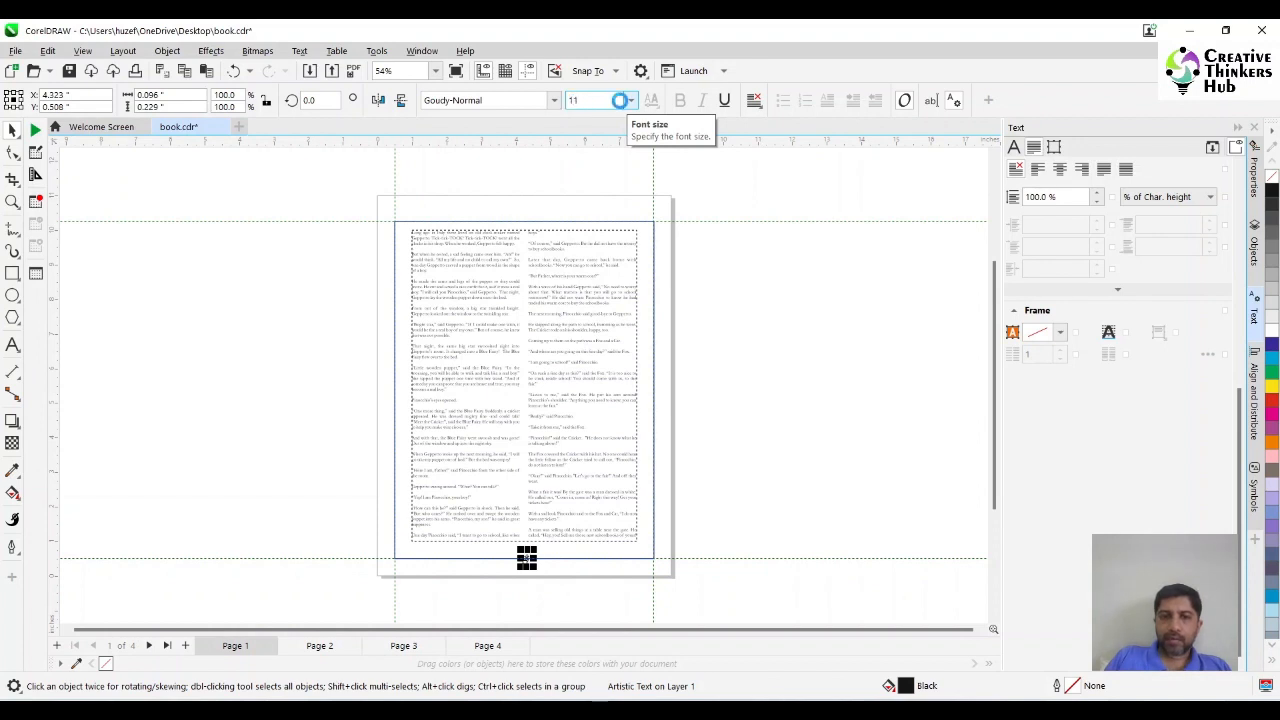
type("11")
key("Return")
Right-align the page number text and move it to the lower-right margin corner of page 1.
left_click(12, 202)
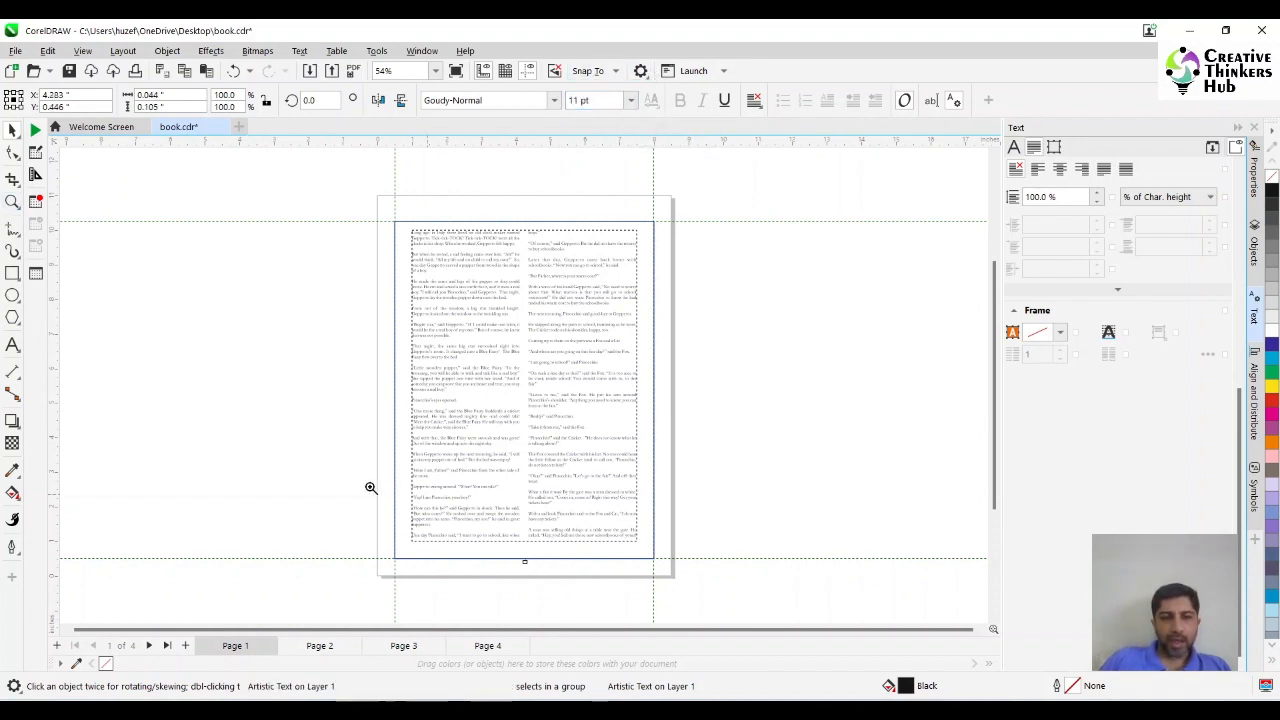
left_click_drag(370, 487, 710, 596)
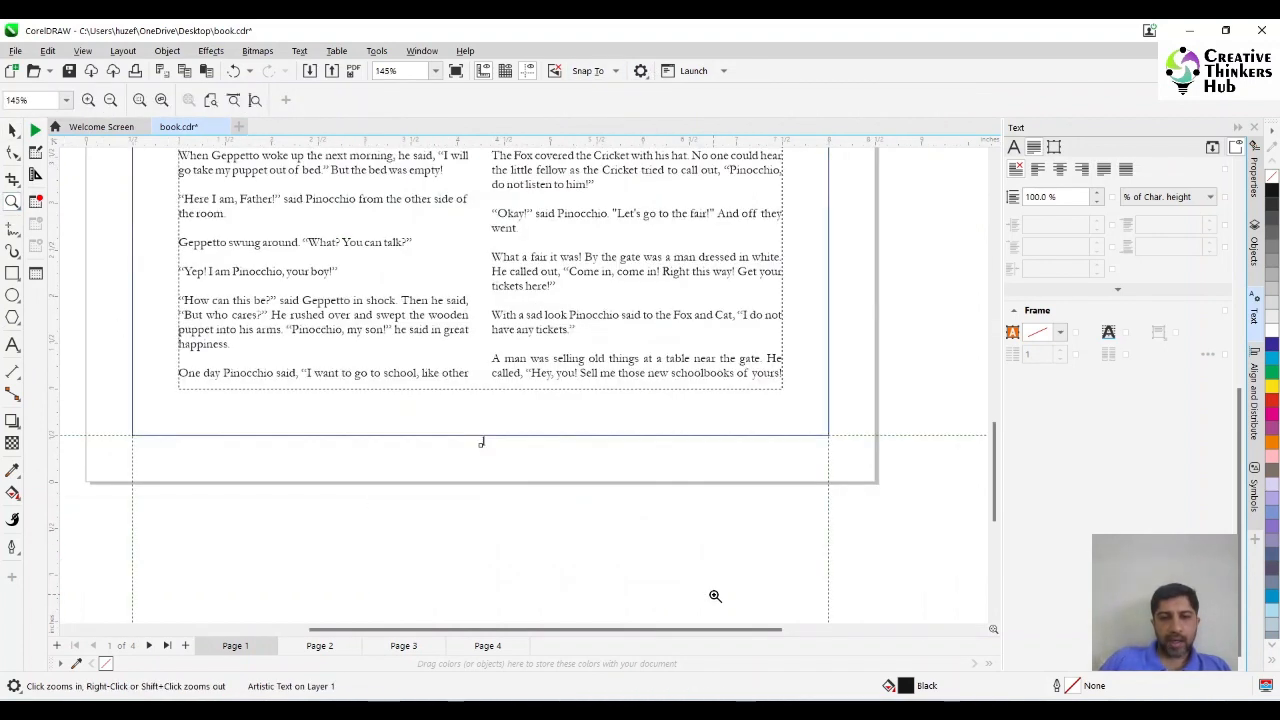
left_click(12, 131)
left_click(753, 101)
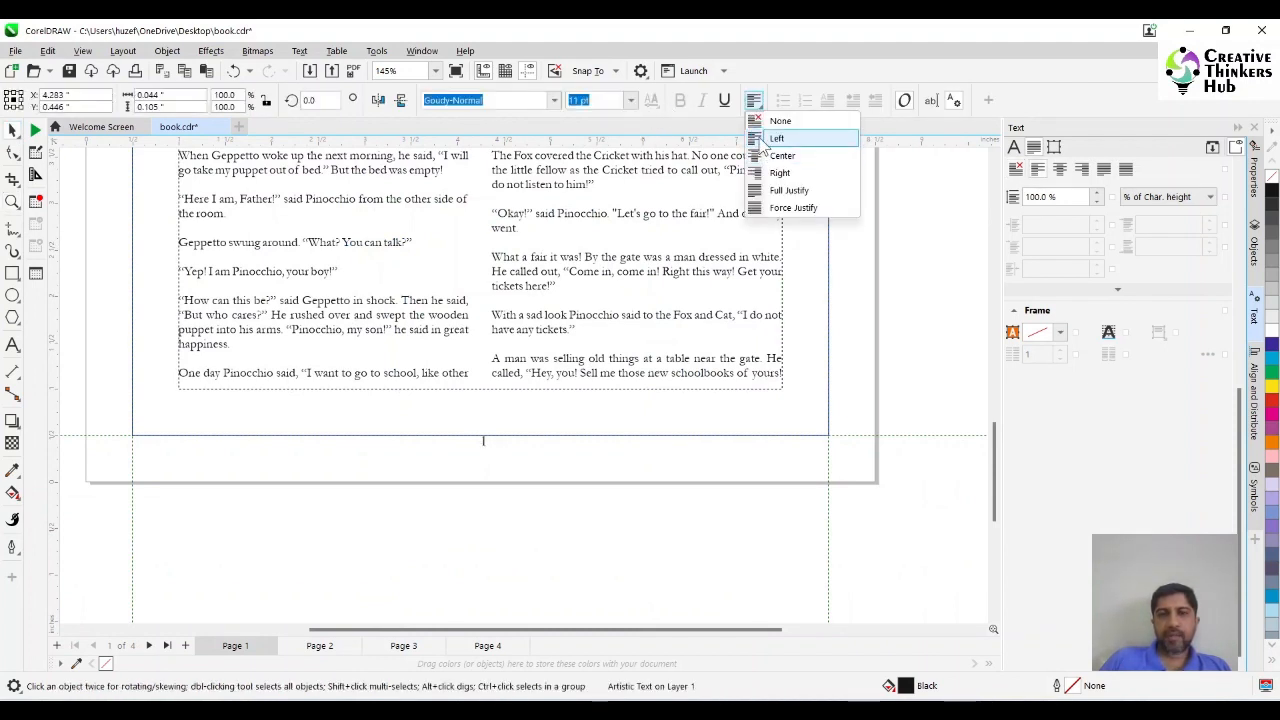
left_click(774, 173)
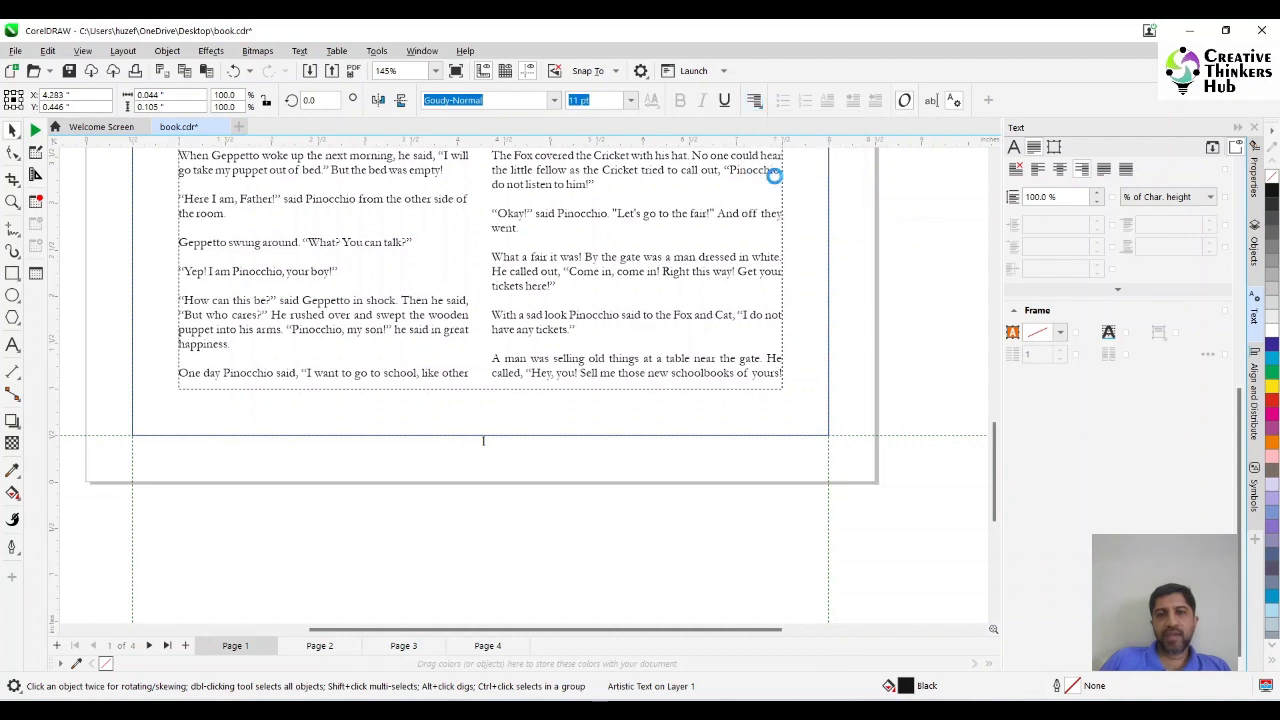
left_click_drag(481, 443, 820, 449)
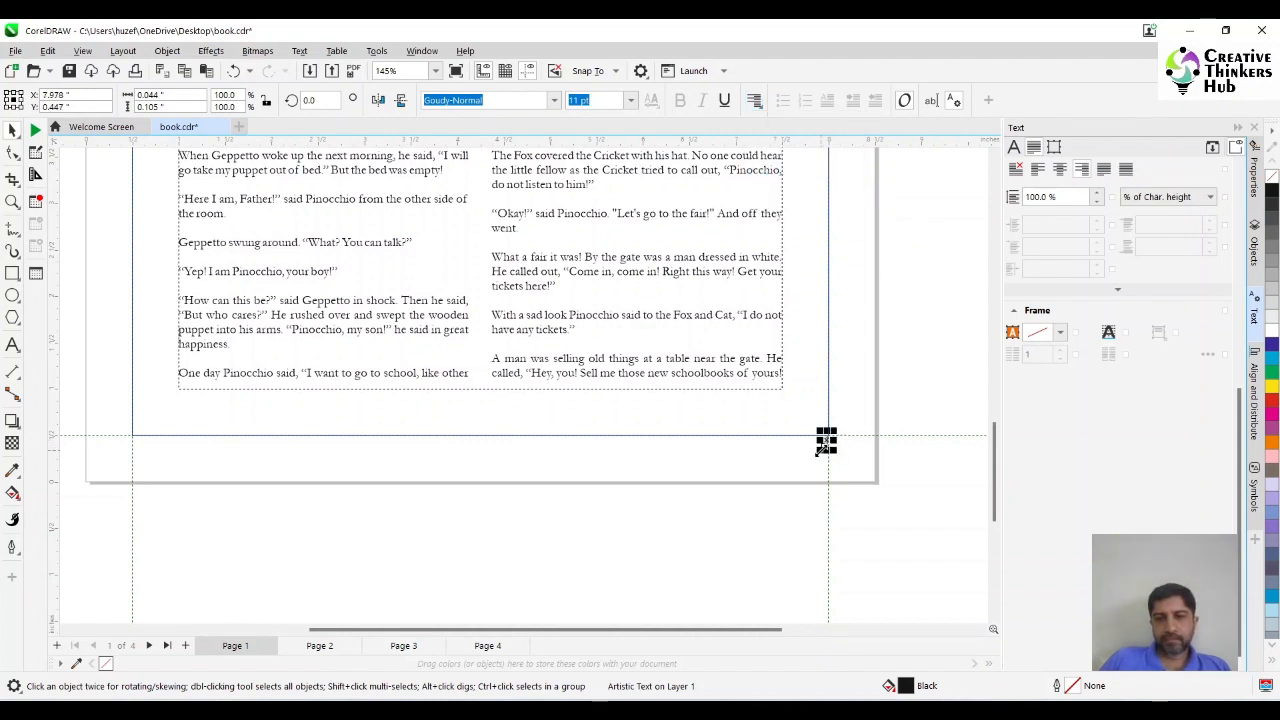
left_click(600, 518)
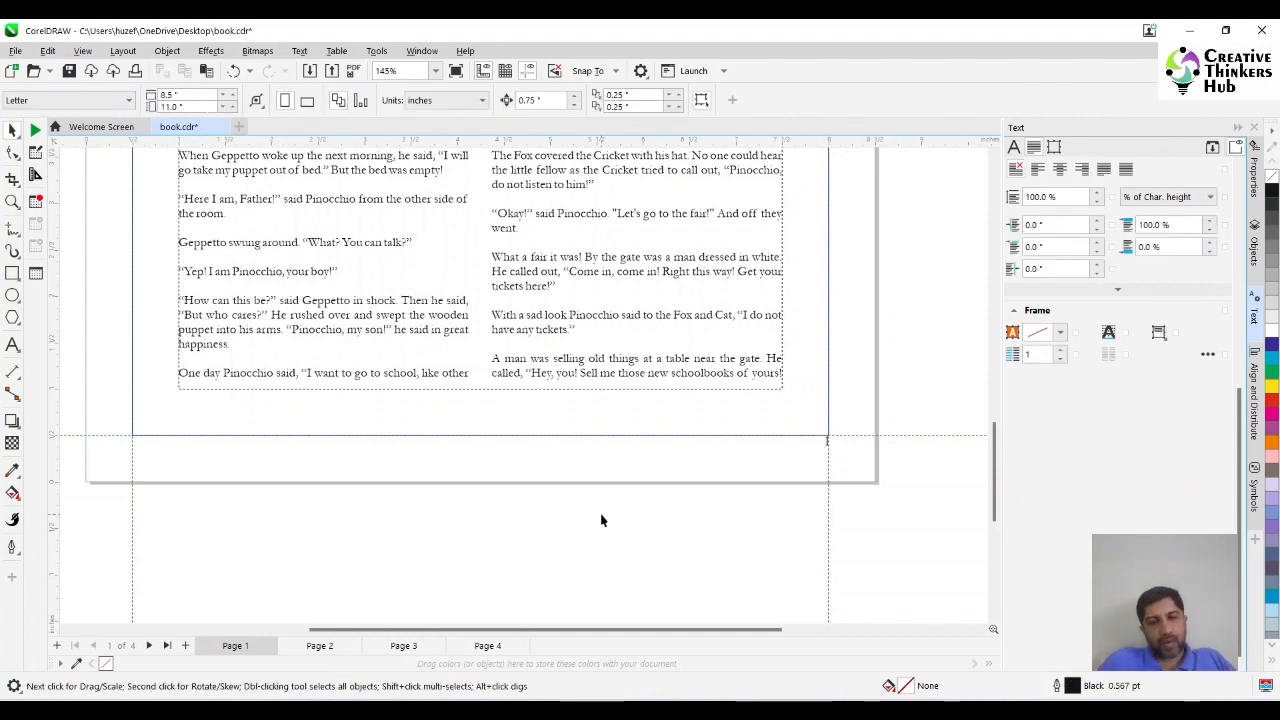
Undo the page number's move, center-align it at its original spot and check the numbering on pages 2 to 4.
key("ctrl+z")
key("ctrl+z")
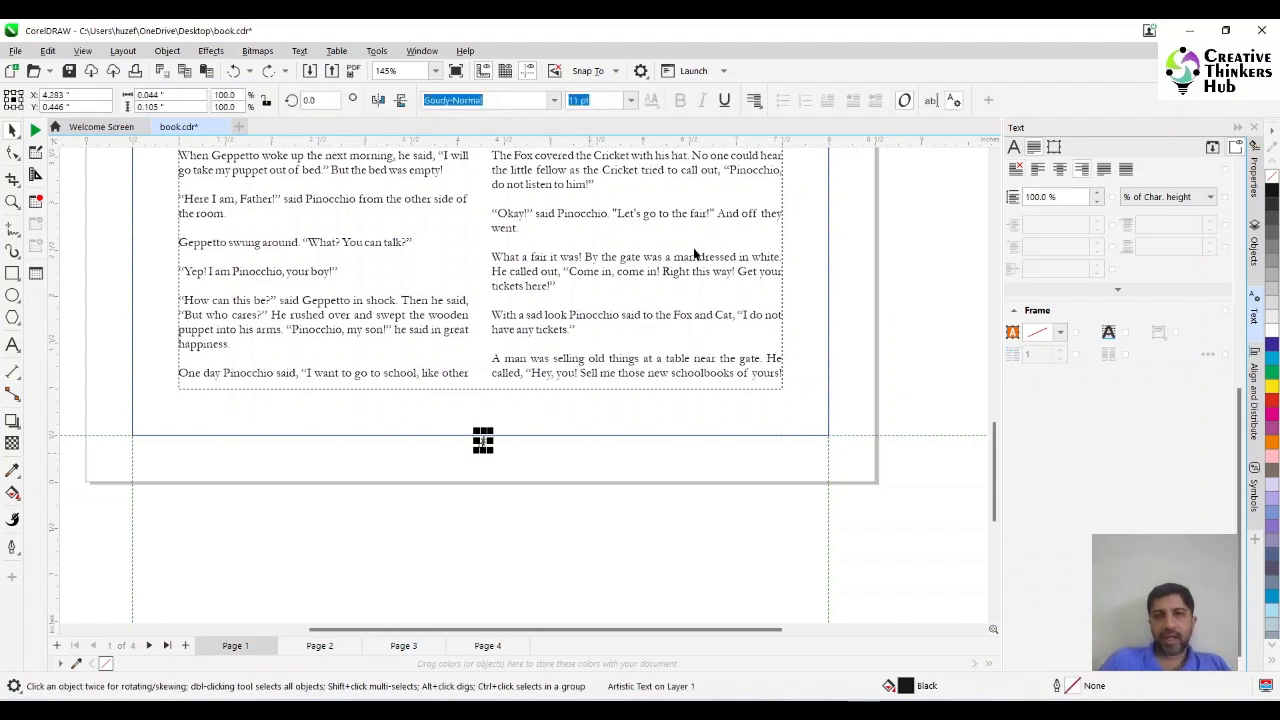
left_click(754, 100)
left_click(777, 151)
left_click(477, 577)
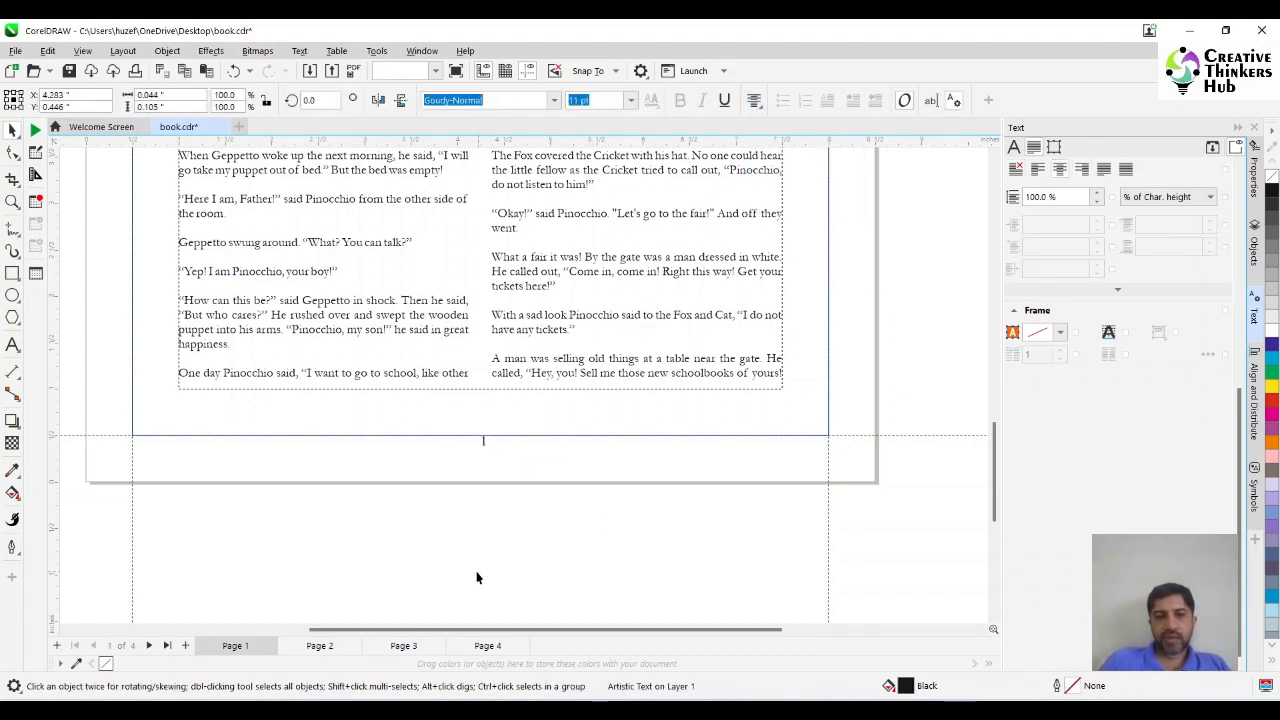
left_click(320, 646)
left_click(391, 646)
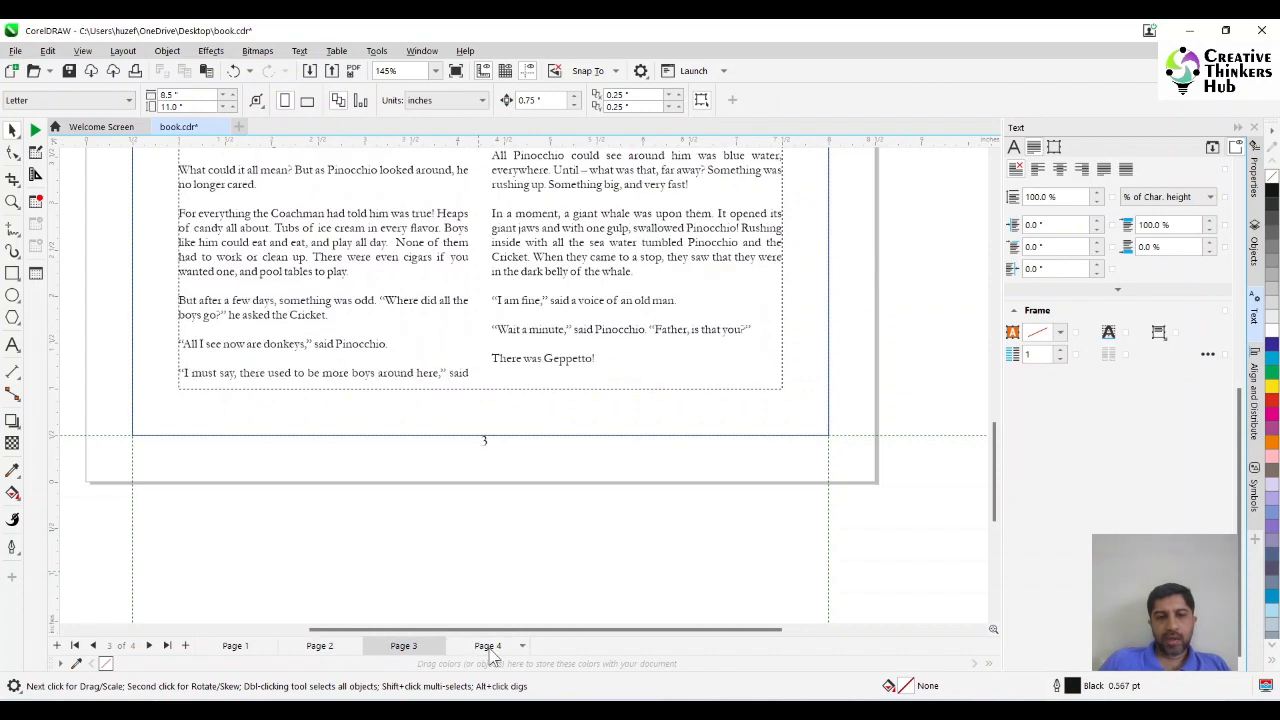
left_click(490, 646)
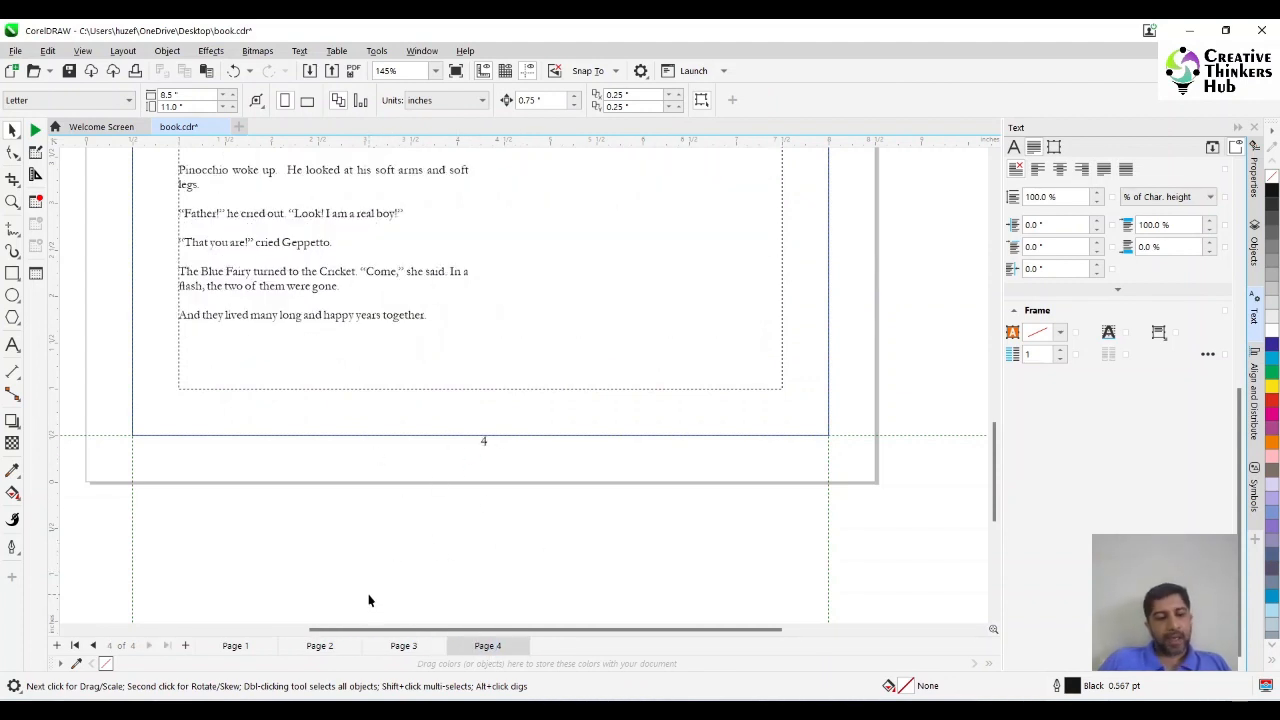
Undo the all-pages numbering and, from page 1, insert page numbers on all odd pages instead.
key("ctrl+z")
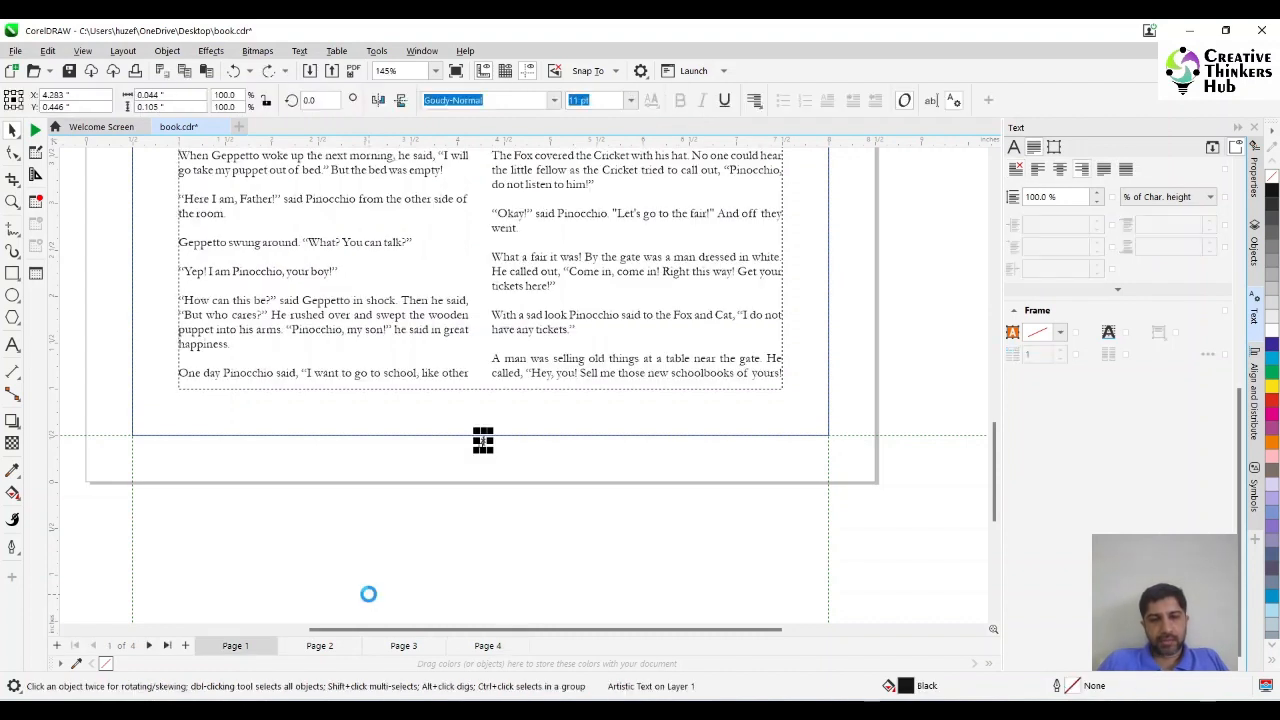
left_click(366, 594)
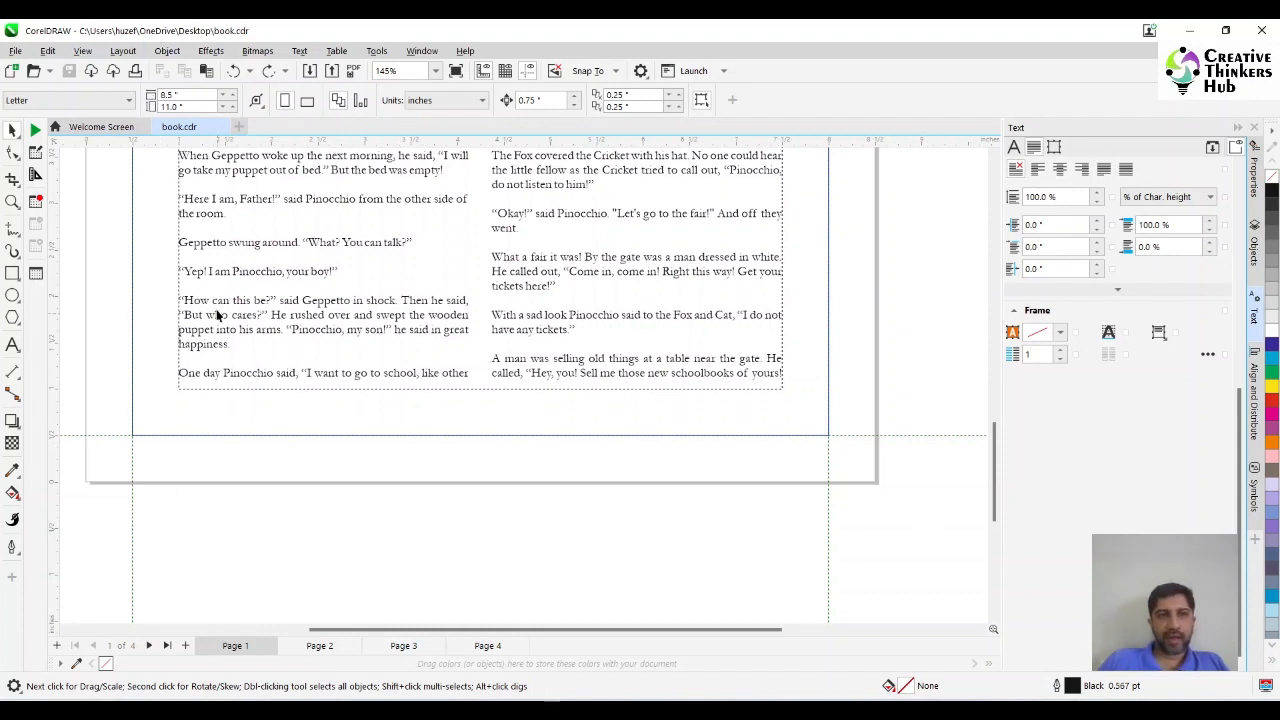
left_click(124, 52)
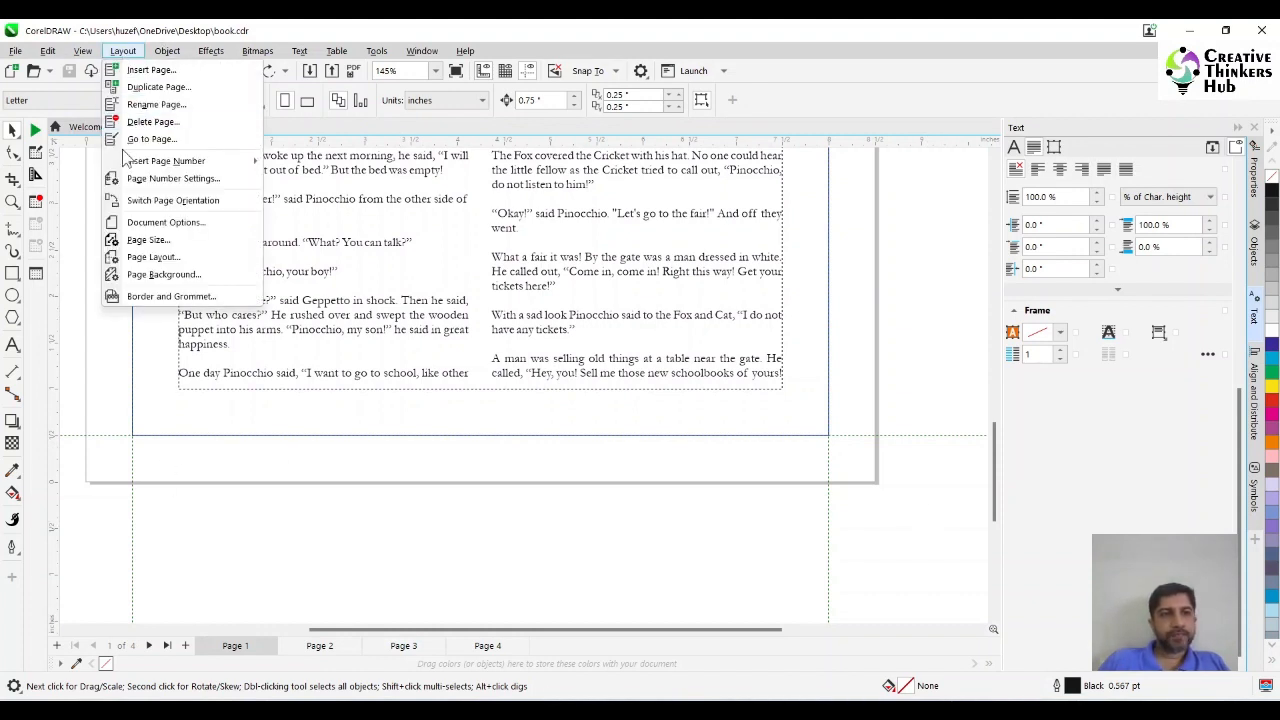
mouse_move(150, 162)
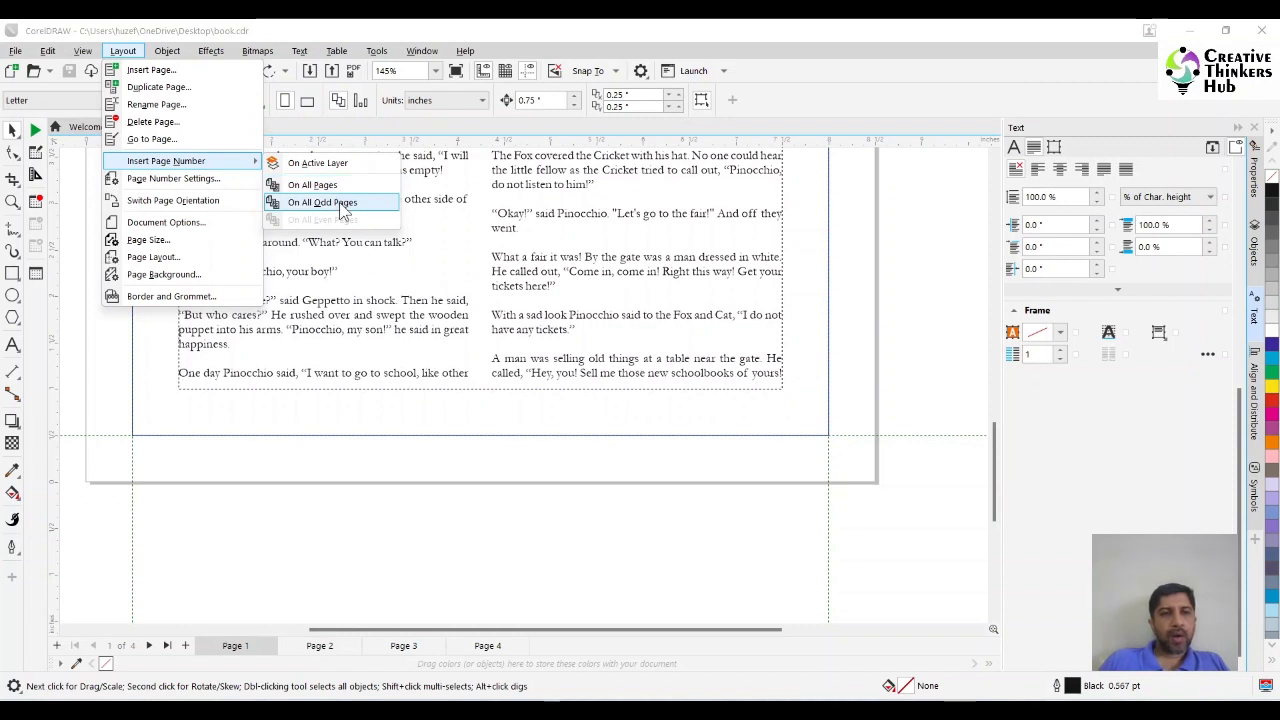
left_click(341, 204)
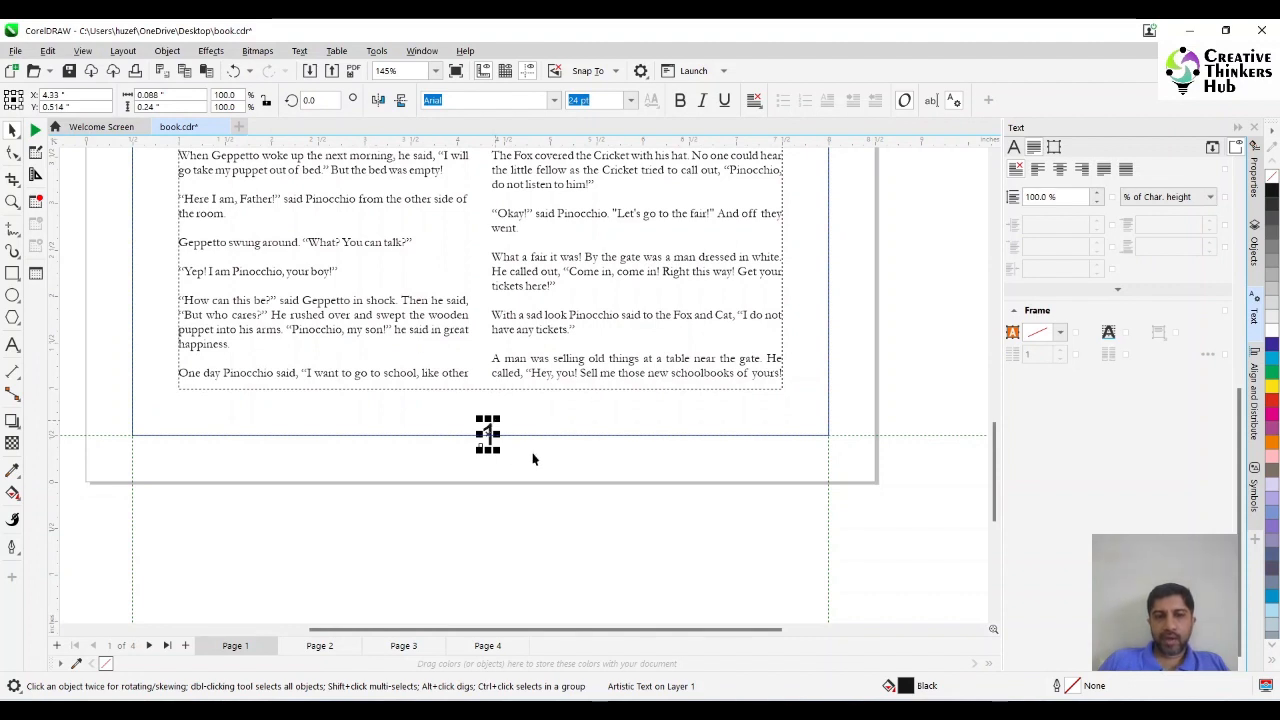
Set the odd-page number's font to Goudy-Normal at 11 pt.
left_click(554, 101)
left_click(516, 149)
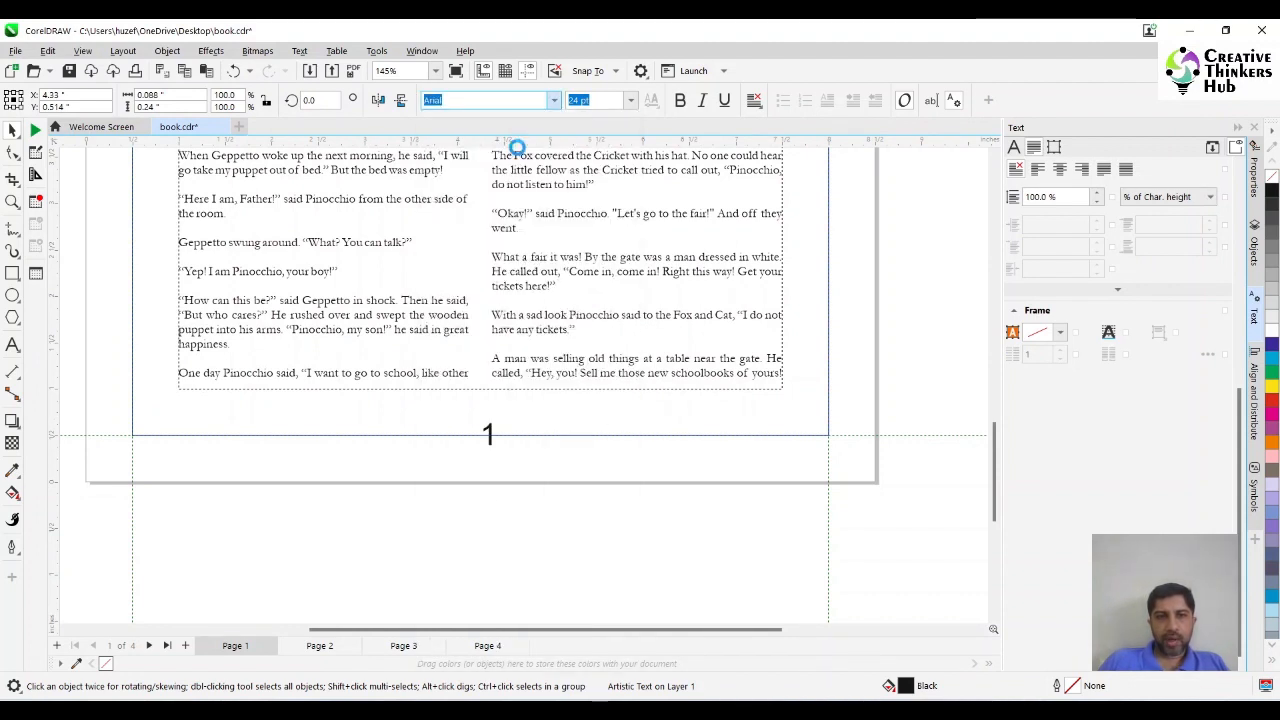
left_click(630, 101)
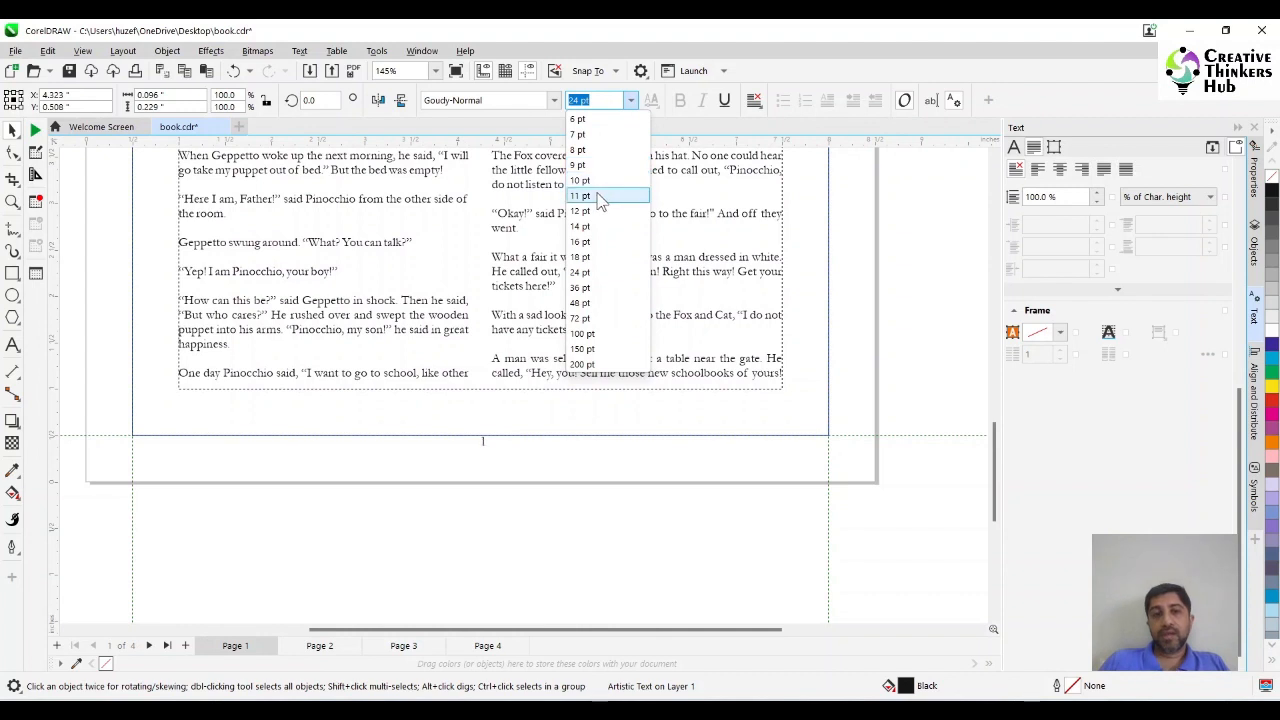
left_click(600, 197)
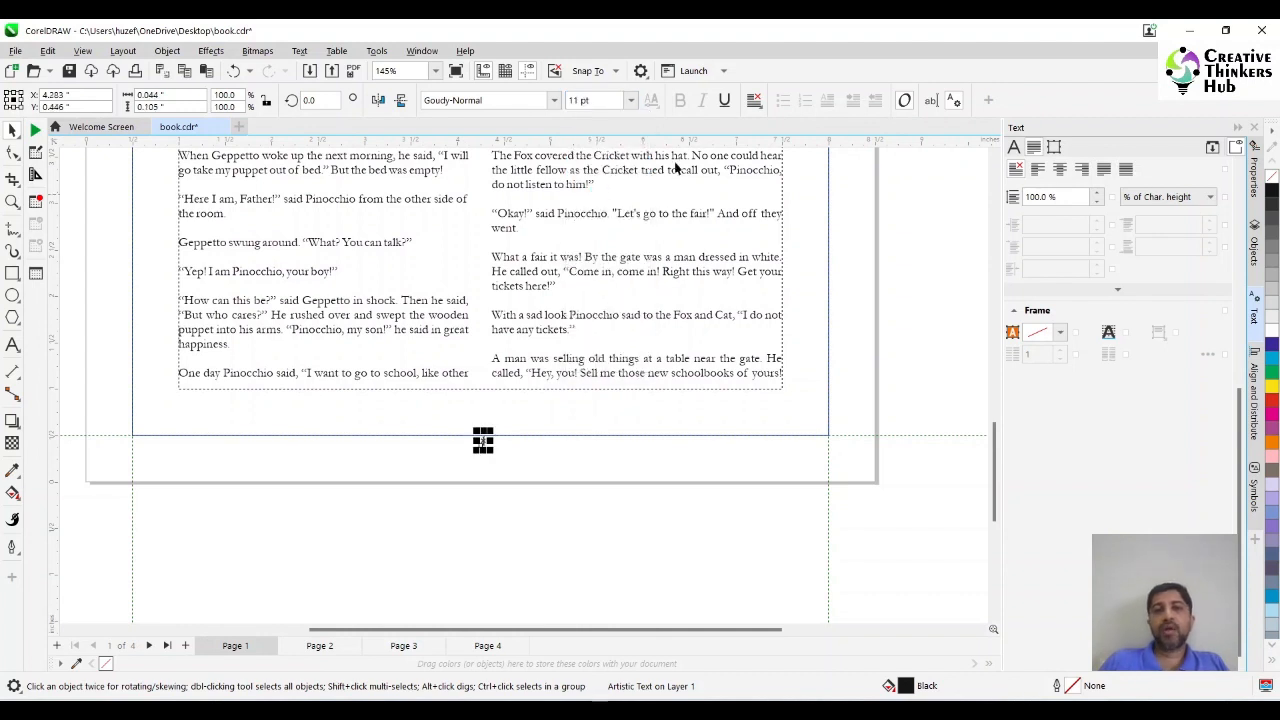
Right-align the odd-page number and place it at the lower-right margin corner, at about X 7.98 in, Y 0.45 in.
left_click(754, 100)
left_click(777, 160)
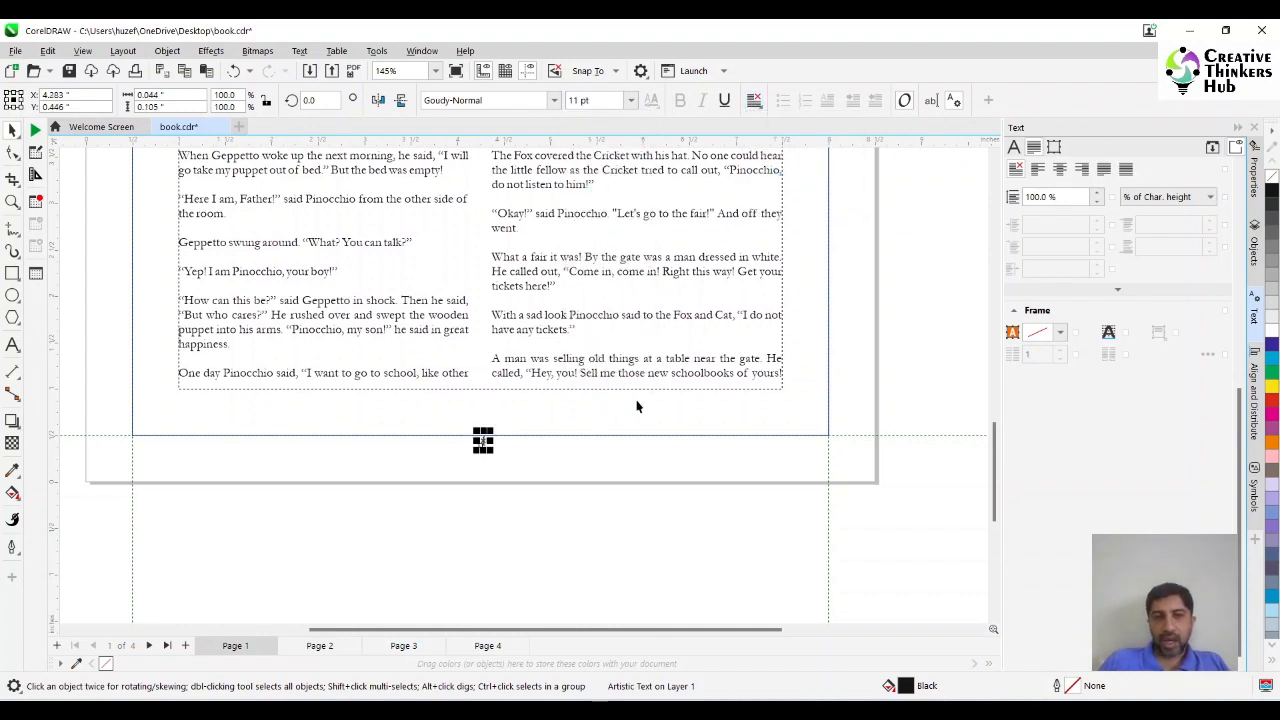
left_click_drag(483, 440, 820, 436)
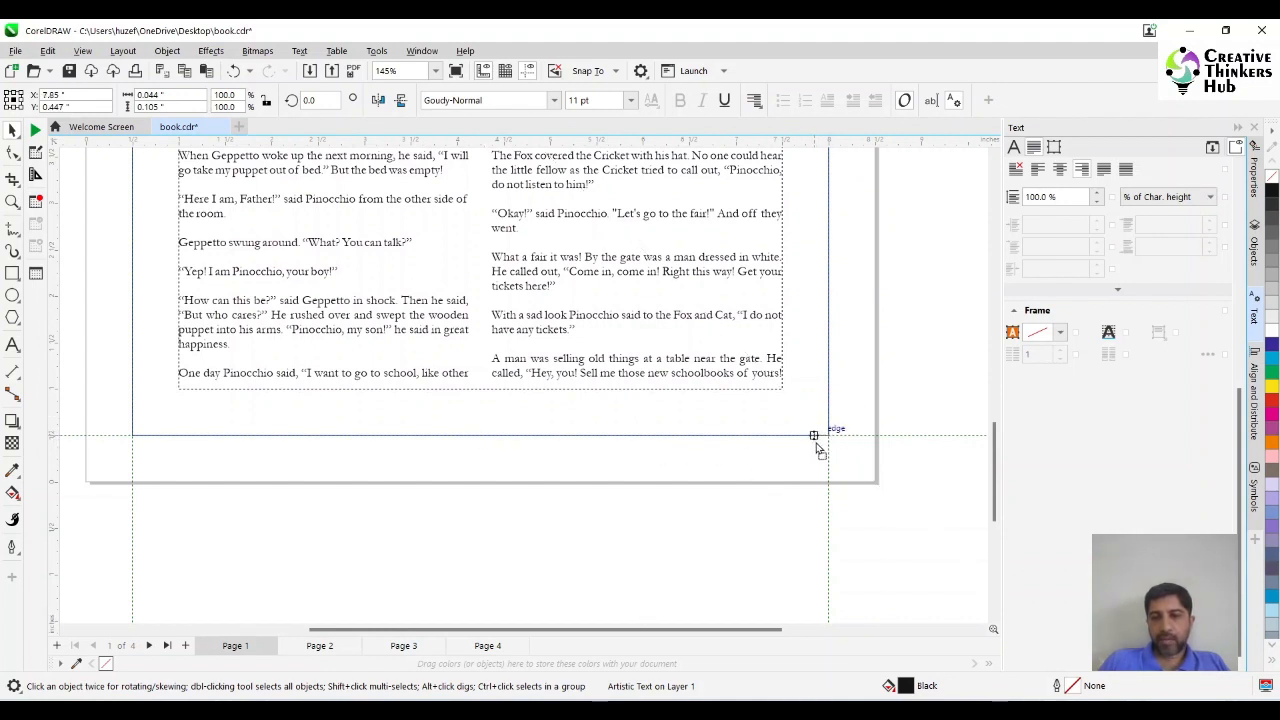
left_click_drag(826, 447, 826, 448)
left_click(755, 100)
left_click(788, 175)
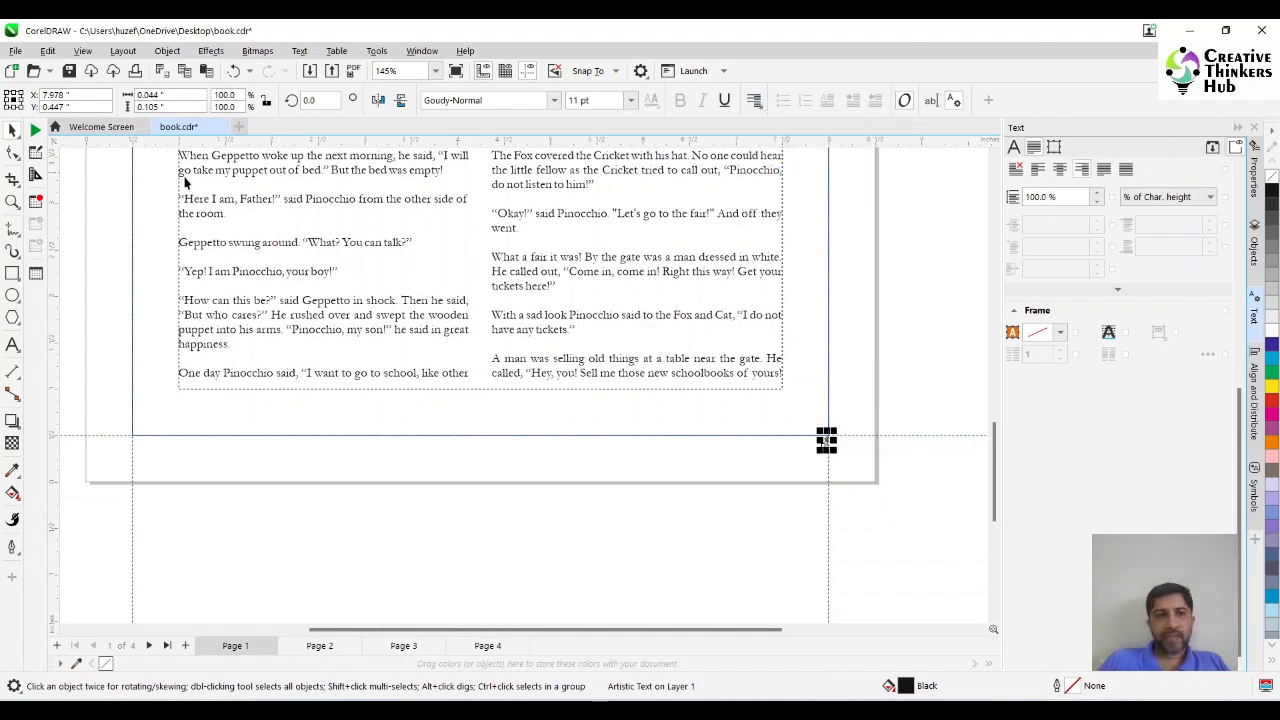
left_click(345, 524)
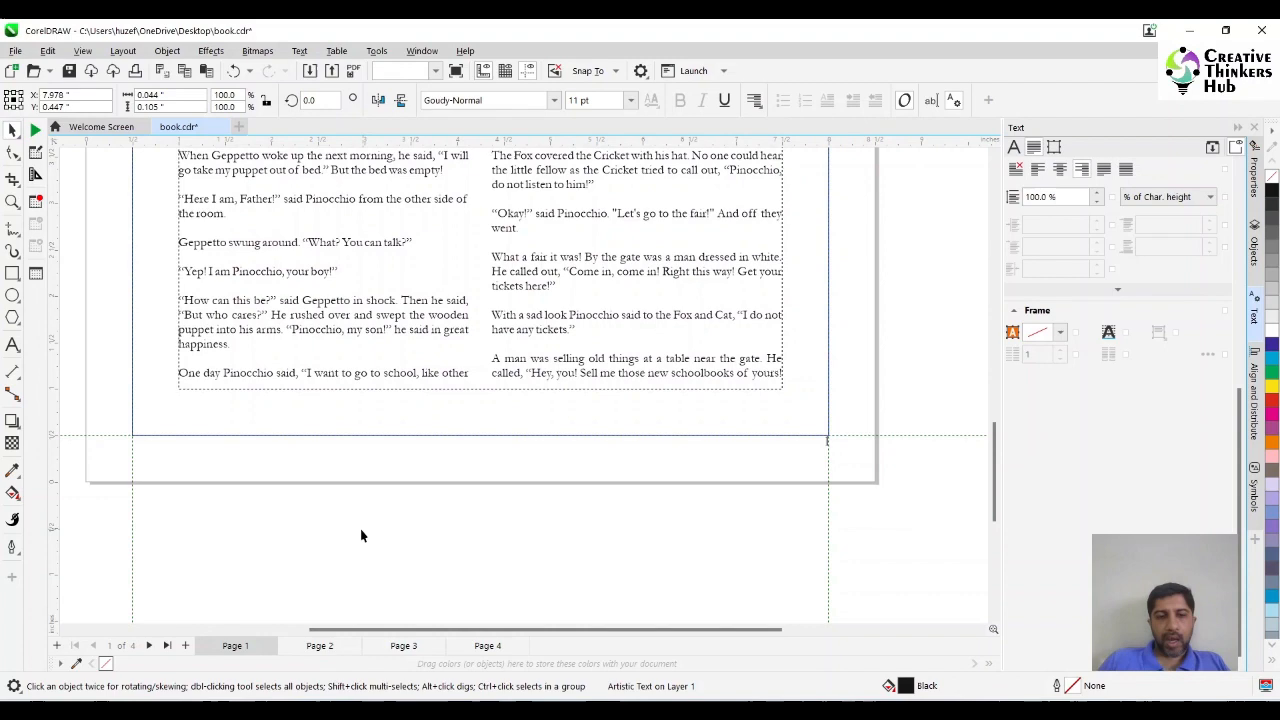
Check the numbering on pages 2 and 3, and insert page numbers on all even pages from page 2.
left_click(318, 645)
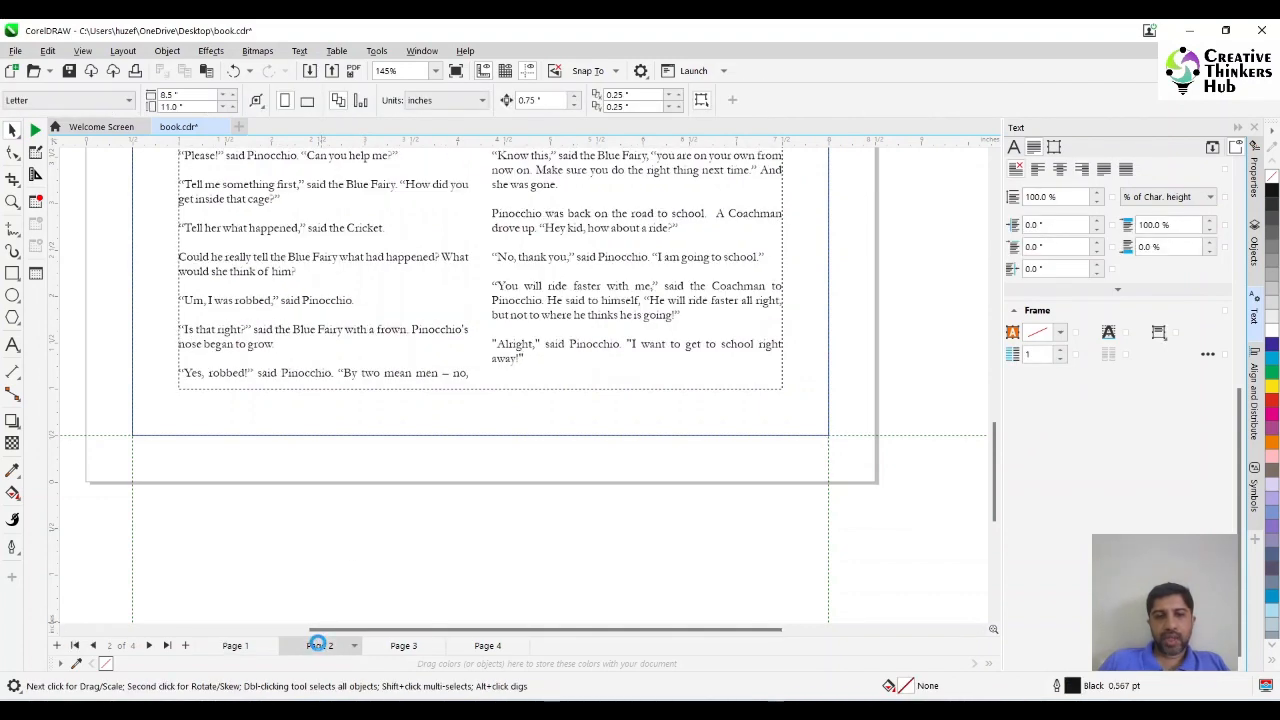
left_click(416, 646)
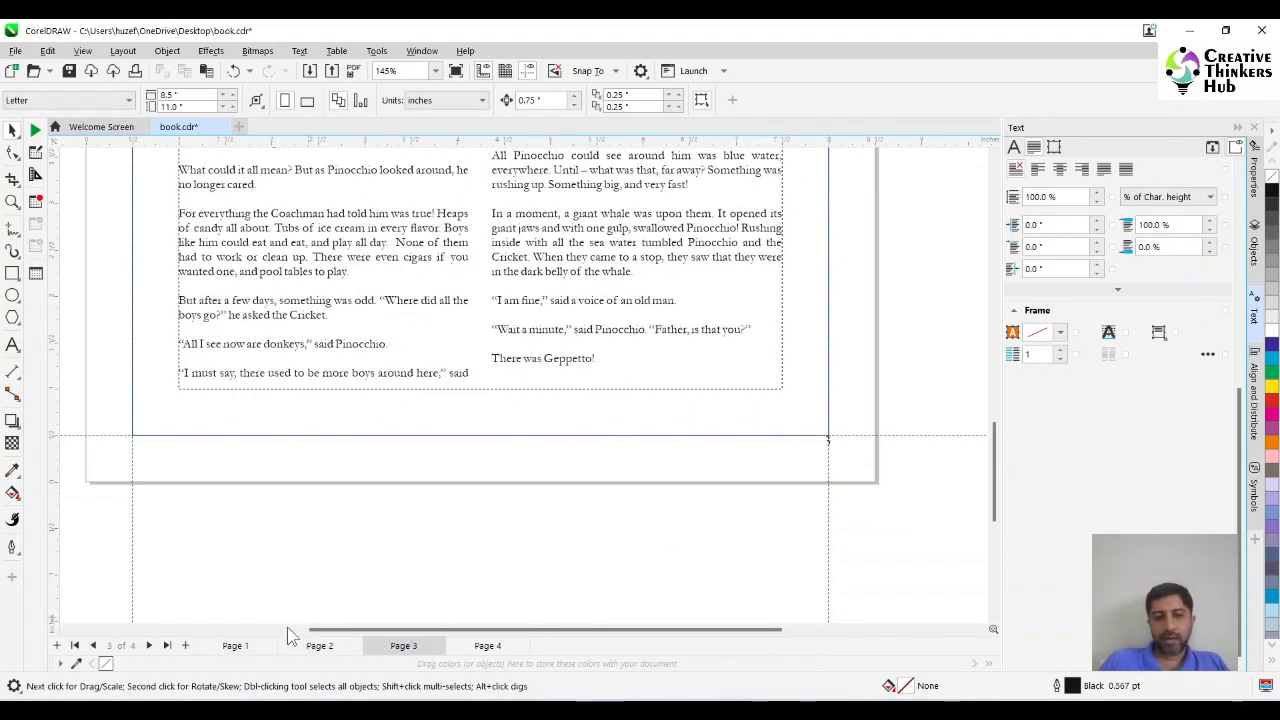
left_click(319, 645)
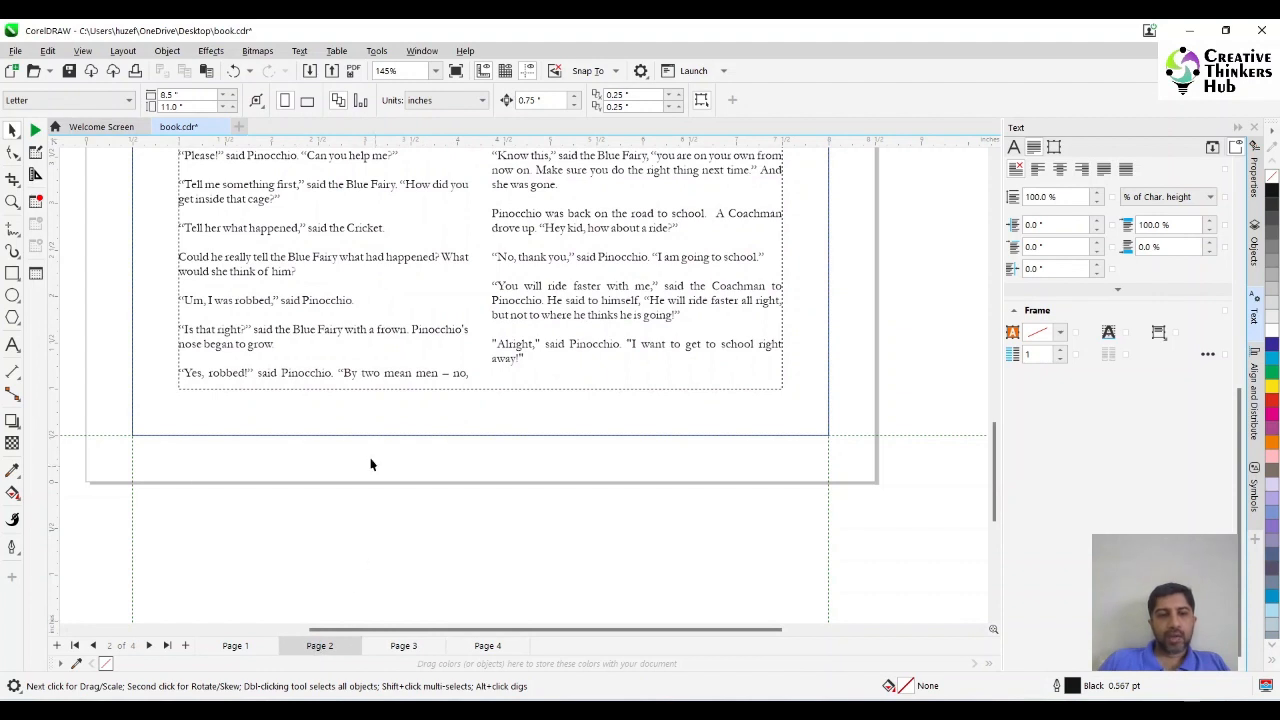
left_click(123, 50)
mouse_move(181, 164)
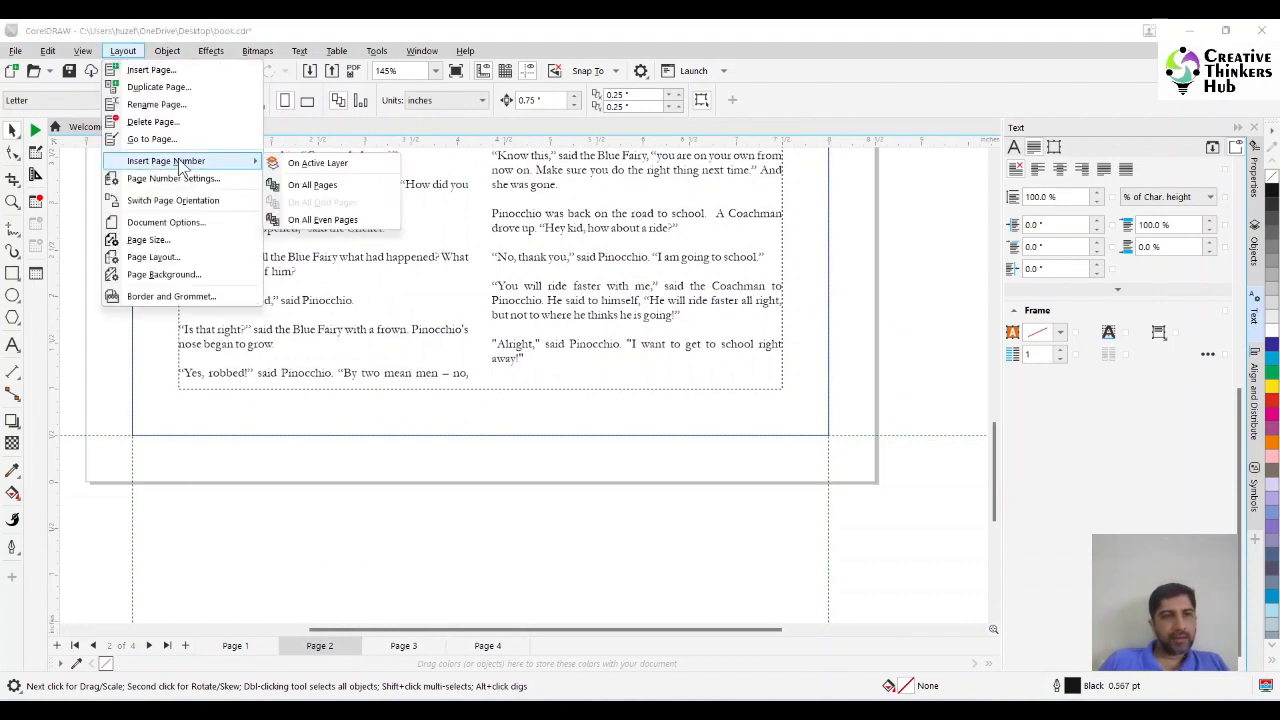
left_click(330, 222)
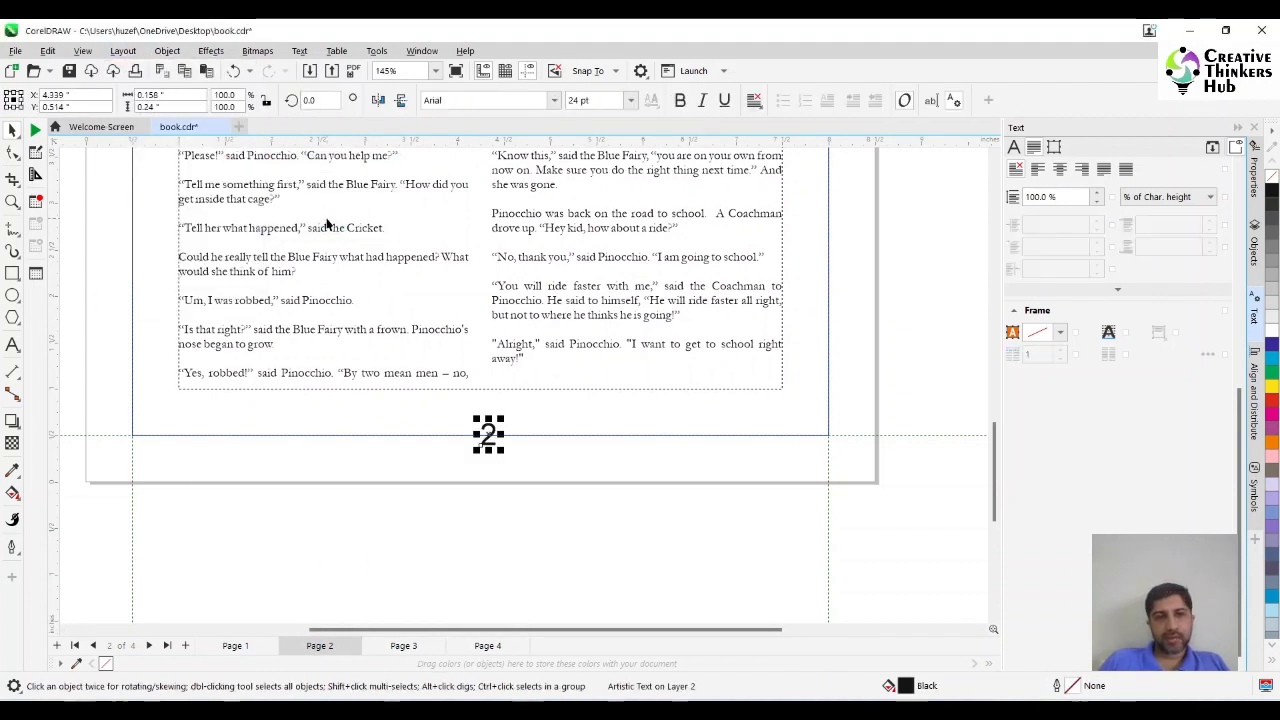
Format the even-page number in Goudy-Normal at 11 pt.
left_click(553, 100)
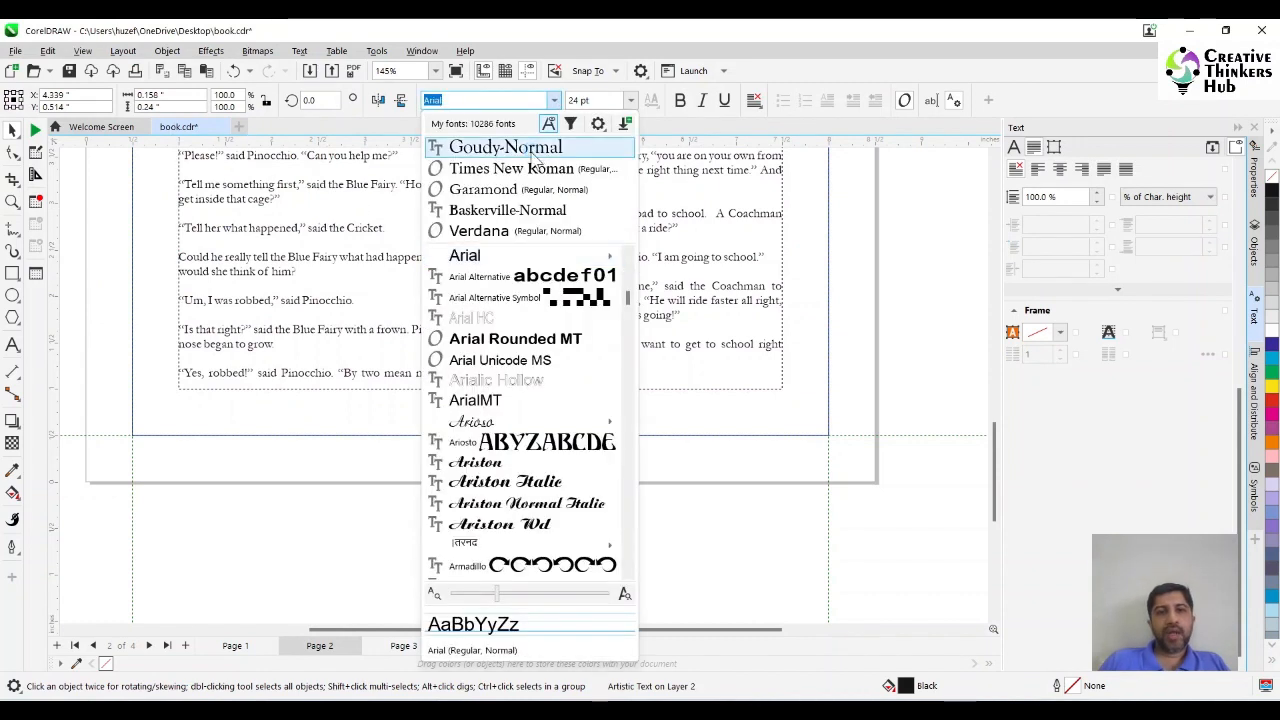
left_click(522, 145)
left_click(630, 100)
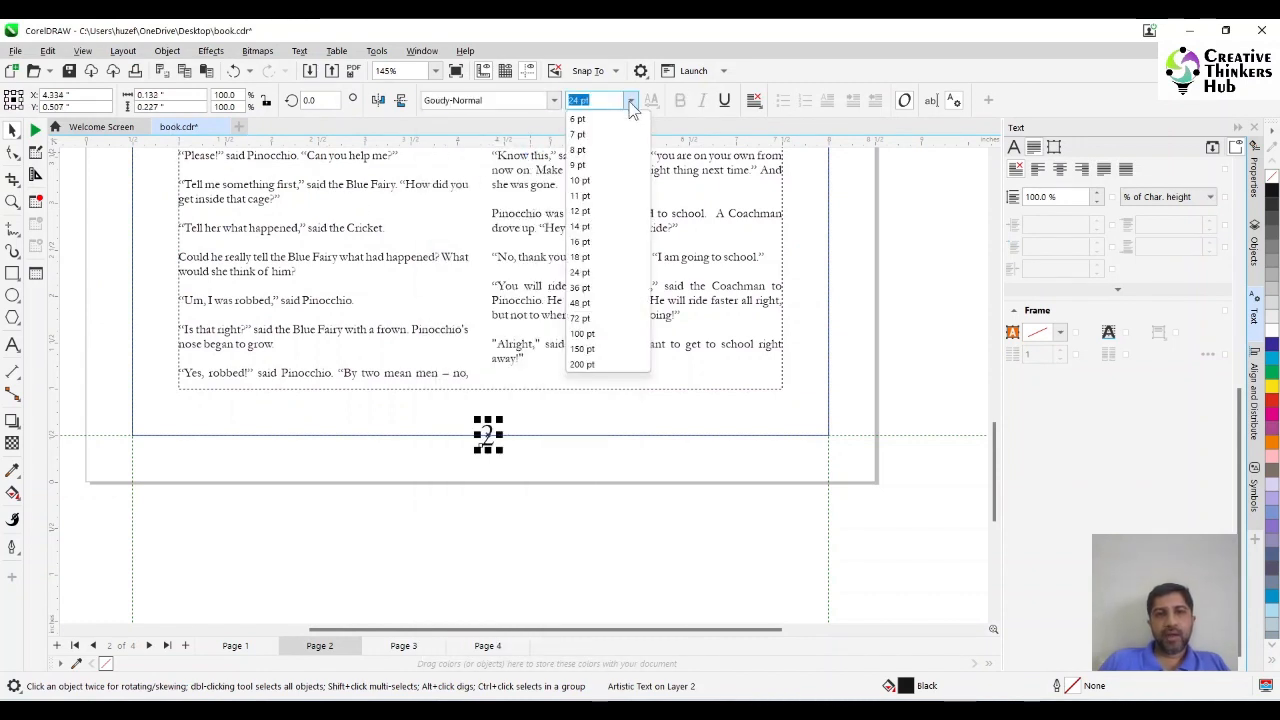
left_click(591, 197)
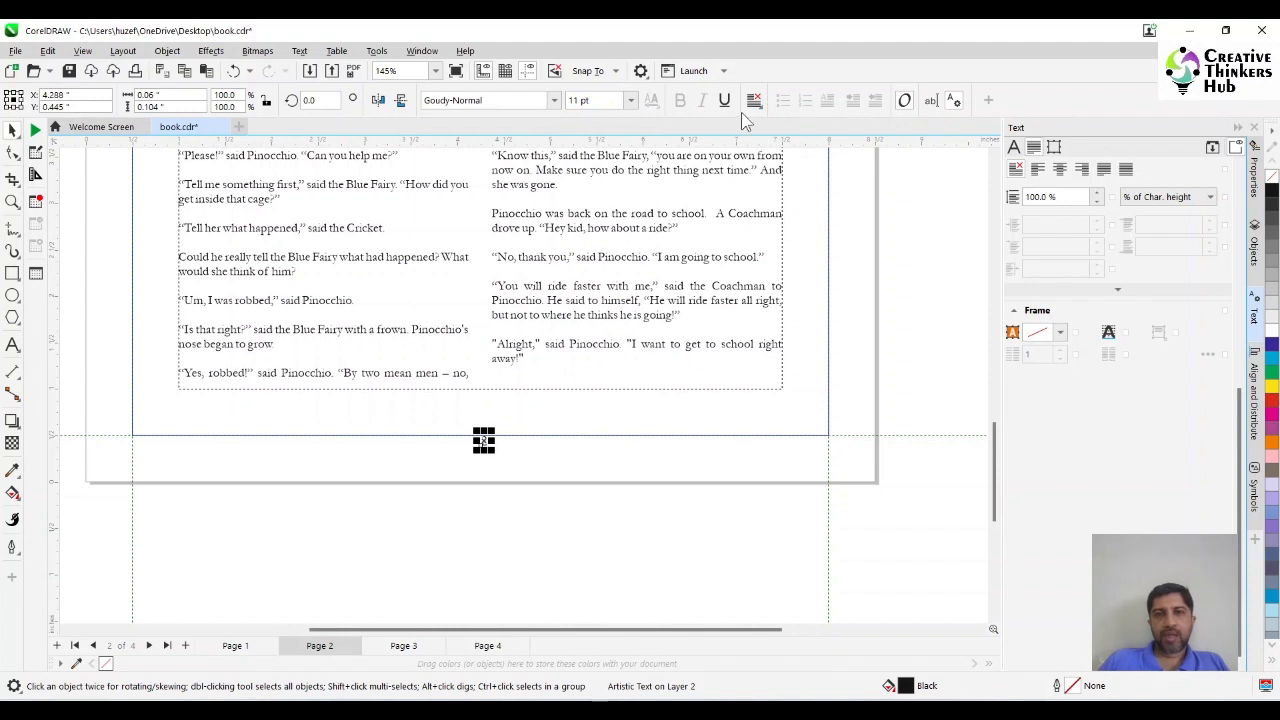
Left-align the even-page number and place it at the lower-left margin corner, at about X 0.53 in, Y 0.45 in.
left_click(754, 100)
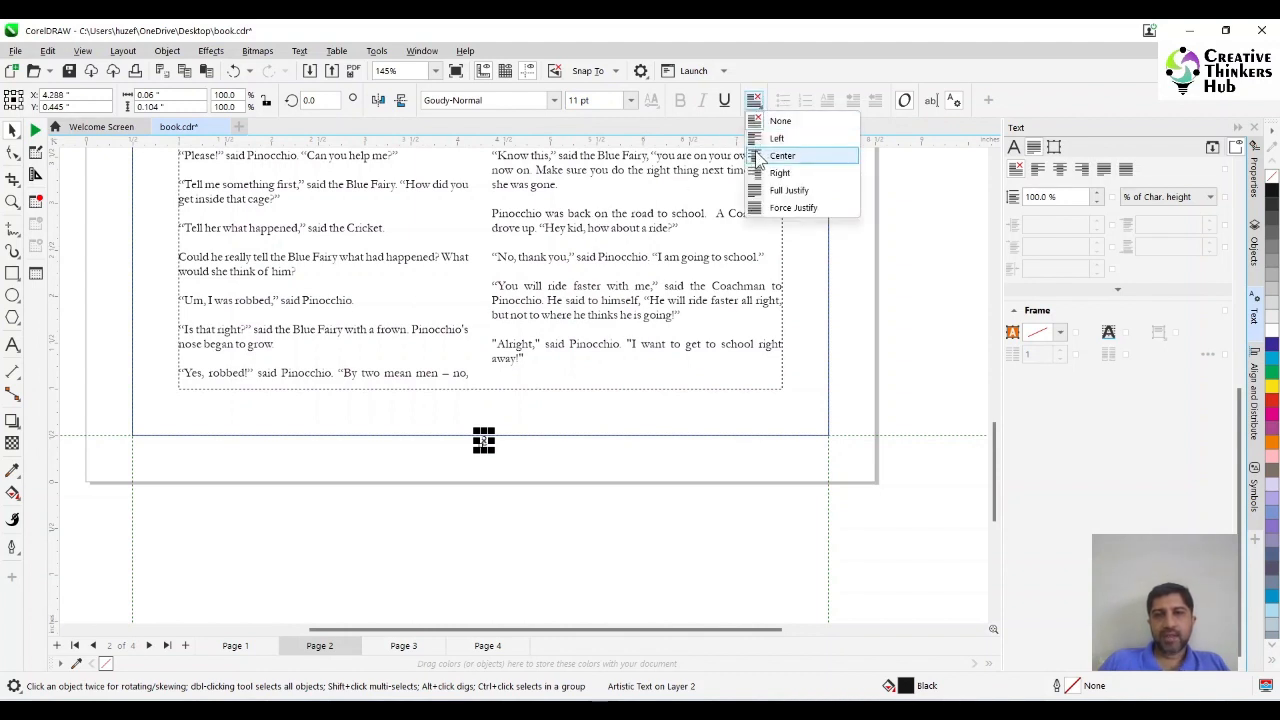
left_click(762, 139)
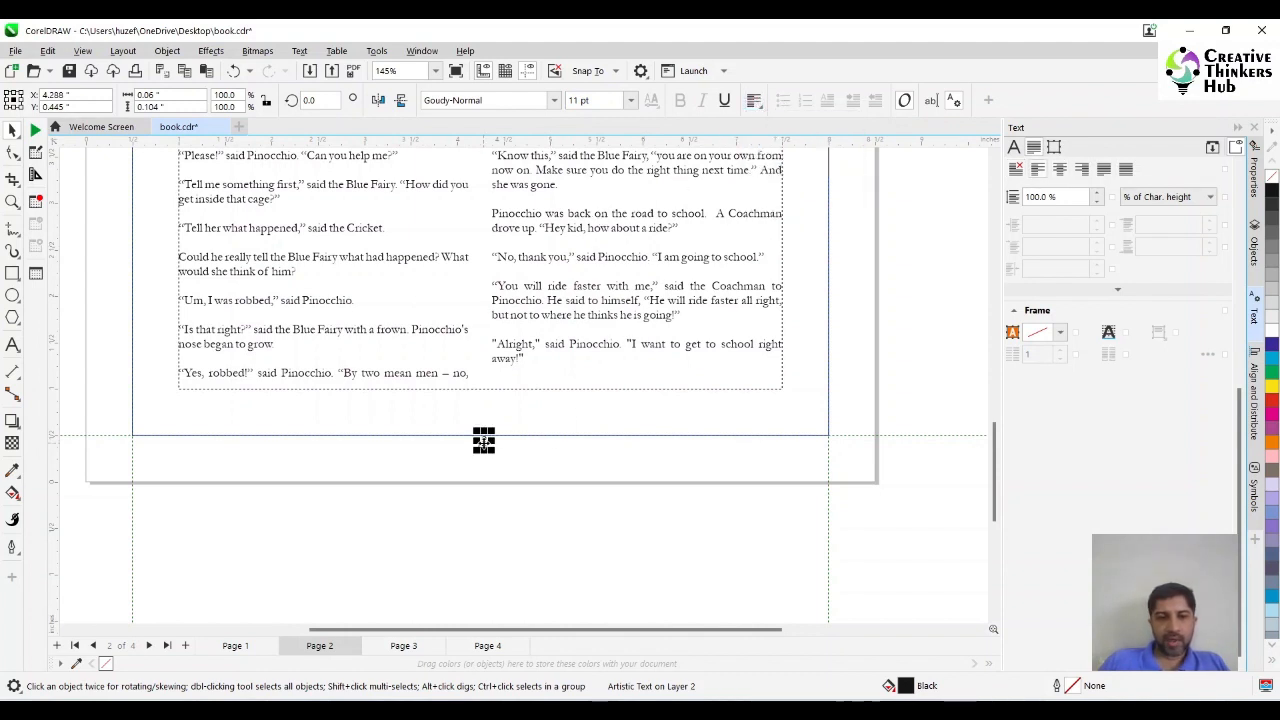
left_click_drag(483, 440, 143, 458)
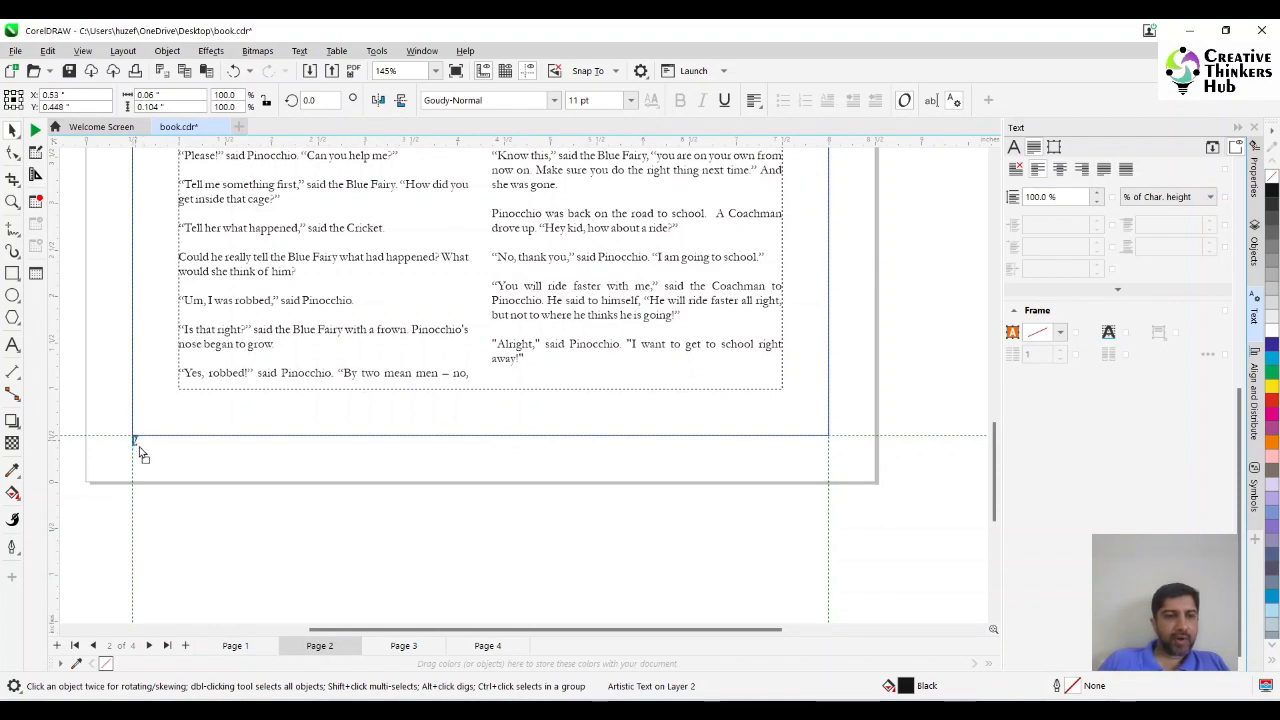
left_click(287, 522)
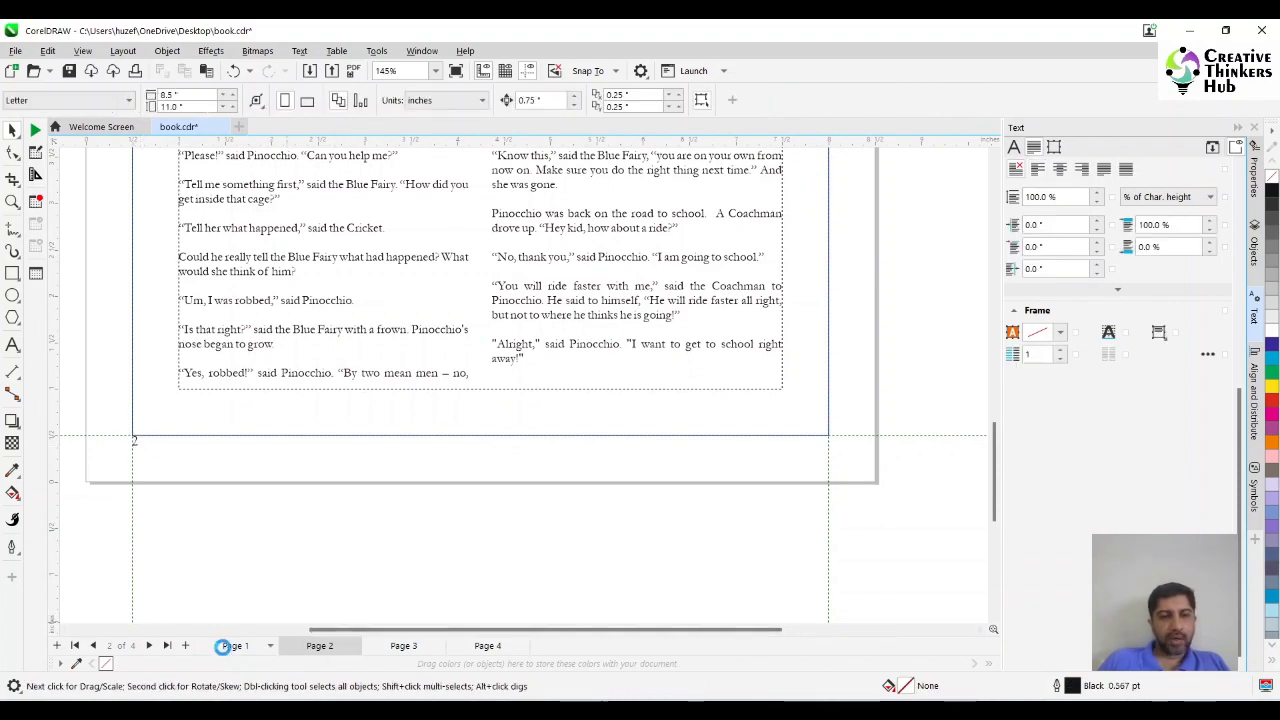
Check the formatted page numbers across the book's pages 1 to 4.
left_click(222, 646)
left_click(302, 648)
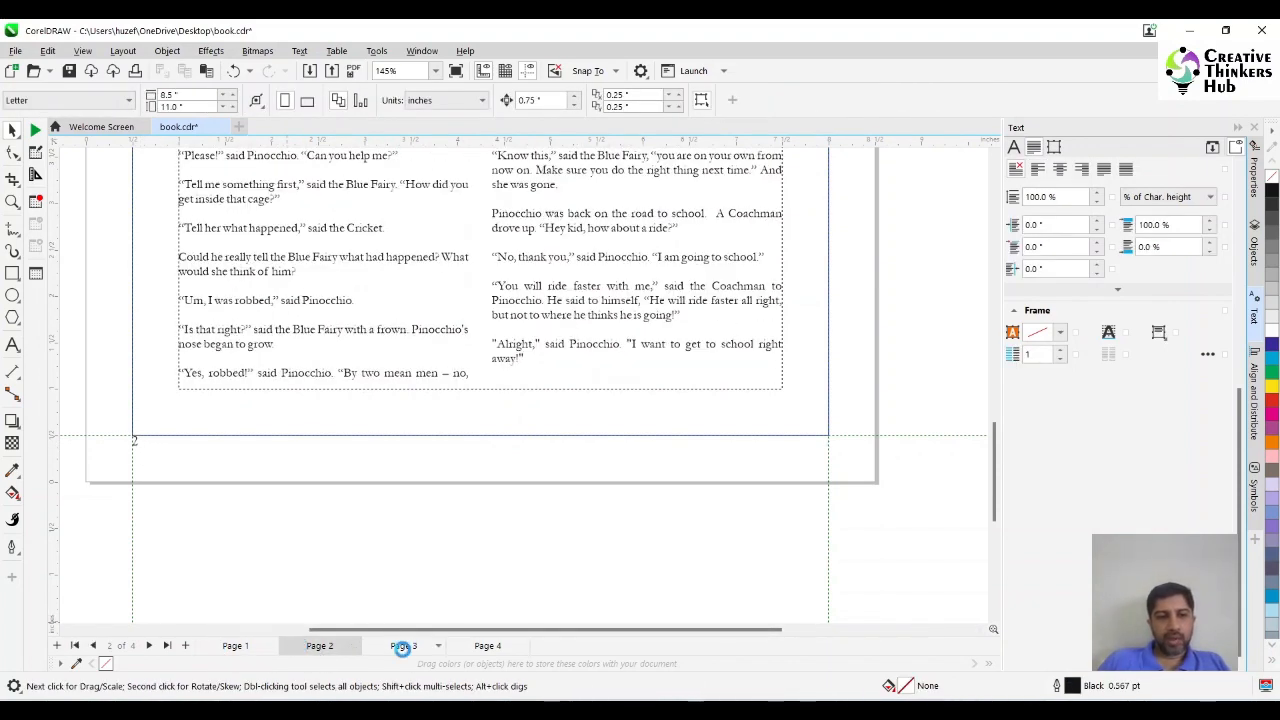
left_click(402, 648)
left_click(487, 646)
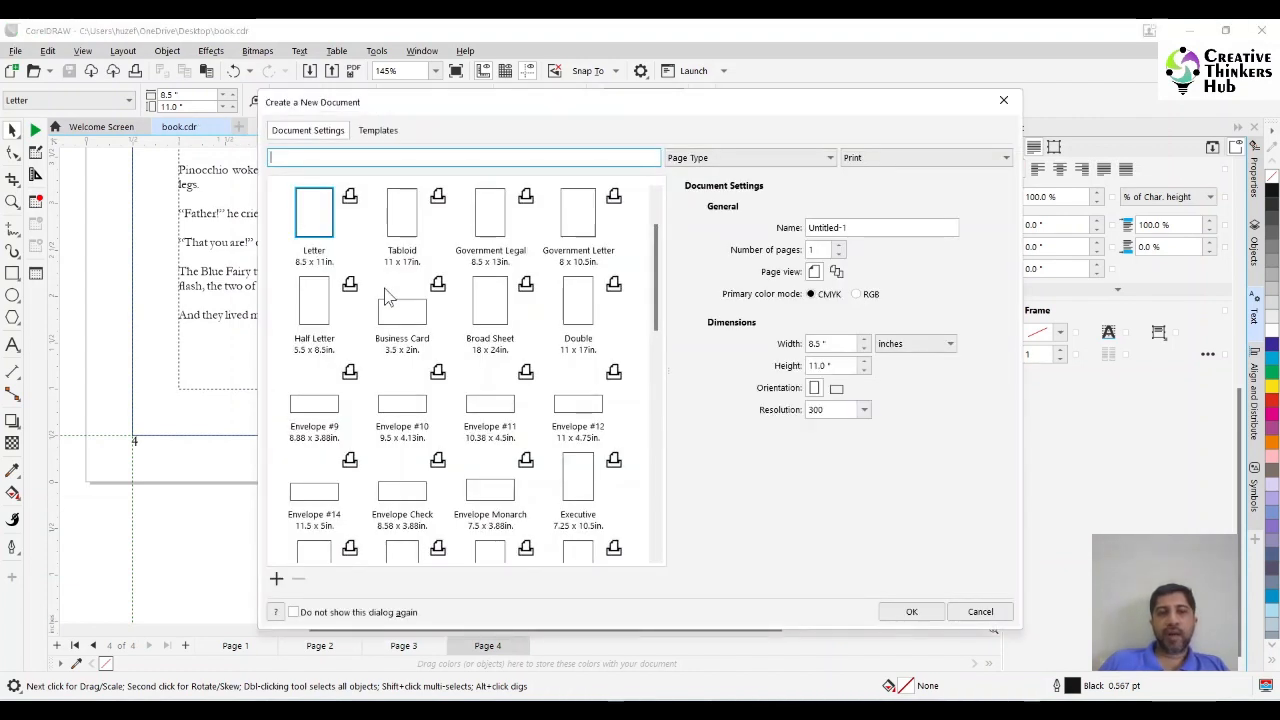
Create a new document from the CorelDRAW Default 210 x 297 mm preset.
left_click_drag(661, 282, 661, 198)
left_click(405, 224)
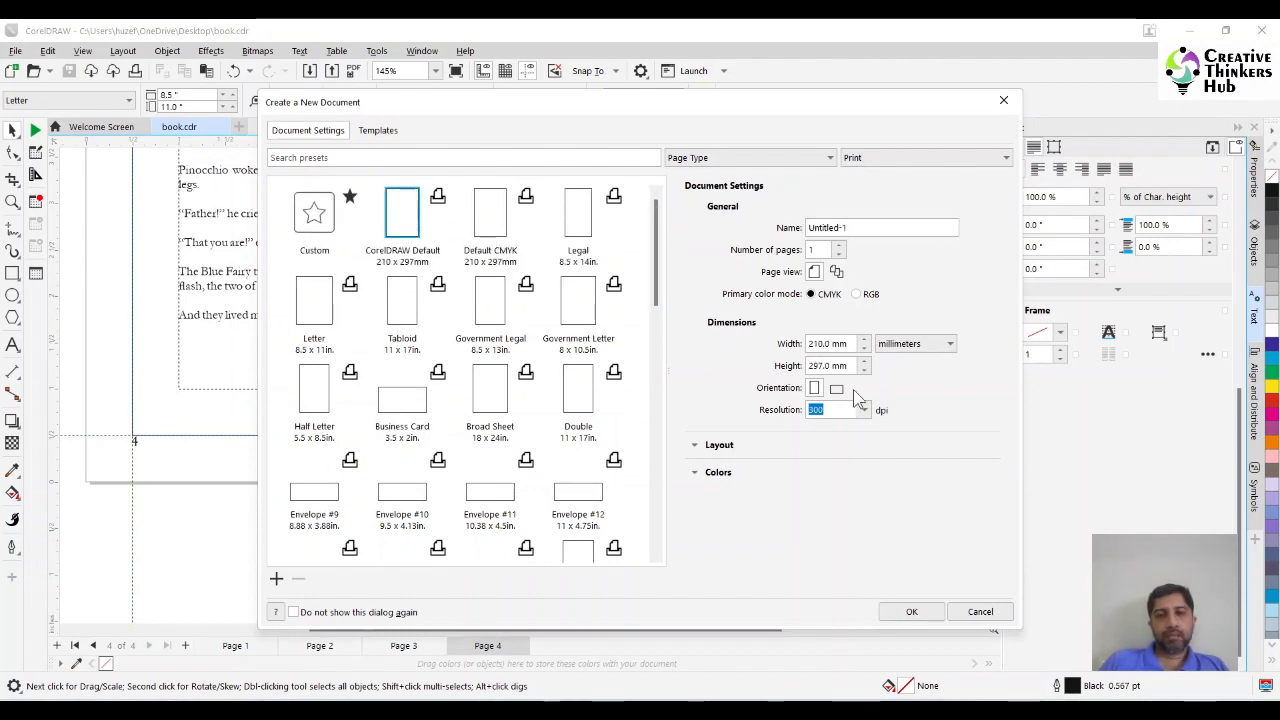
left_click(921, 607)
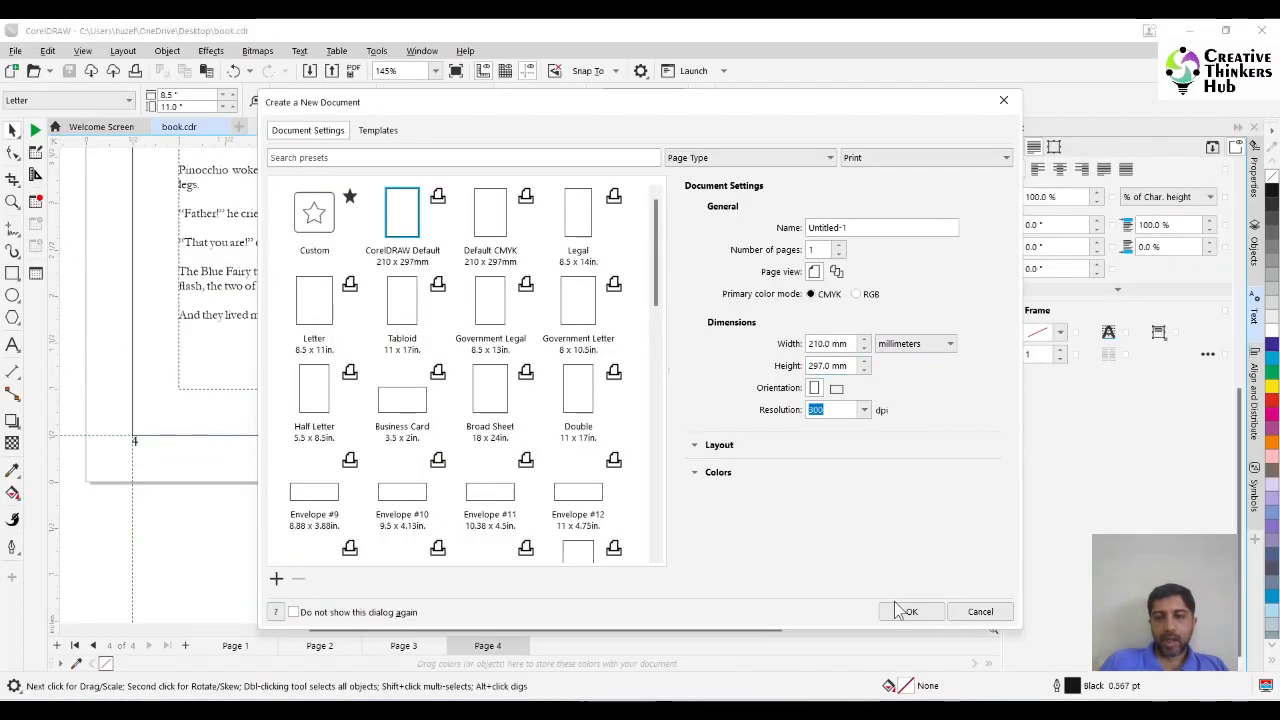
left_click(905, 611)
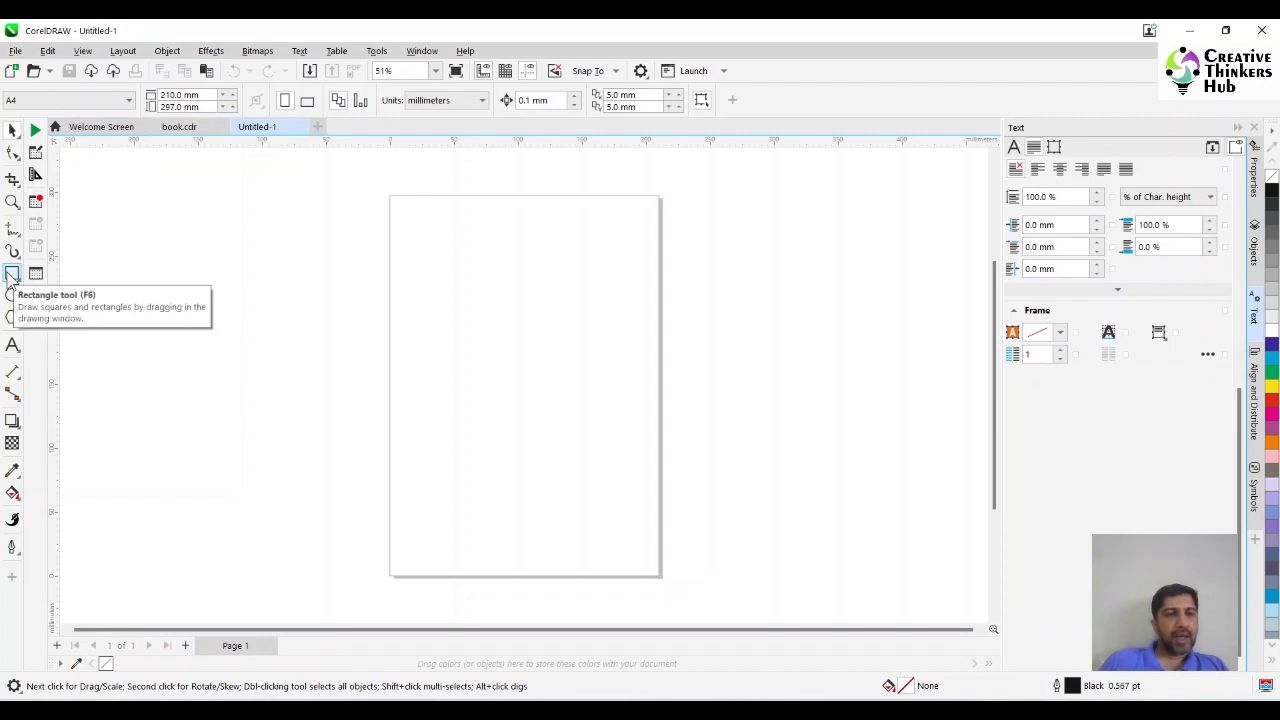
Draw a five-sided polygon about 98 mm wide and 97 mm high near the middle of the page.
left_click(14, 320)
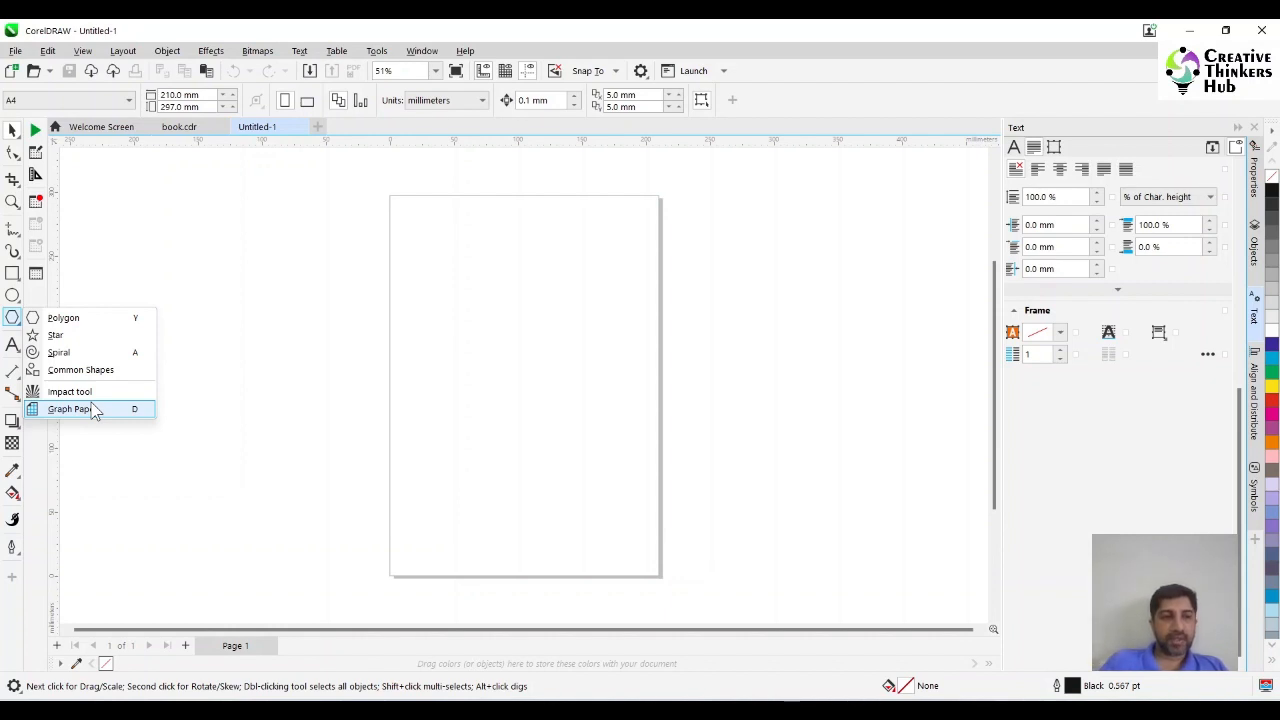
left_click(106, 318)
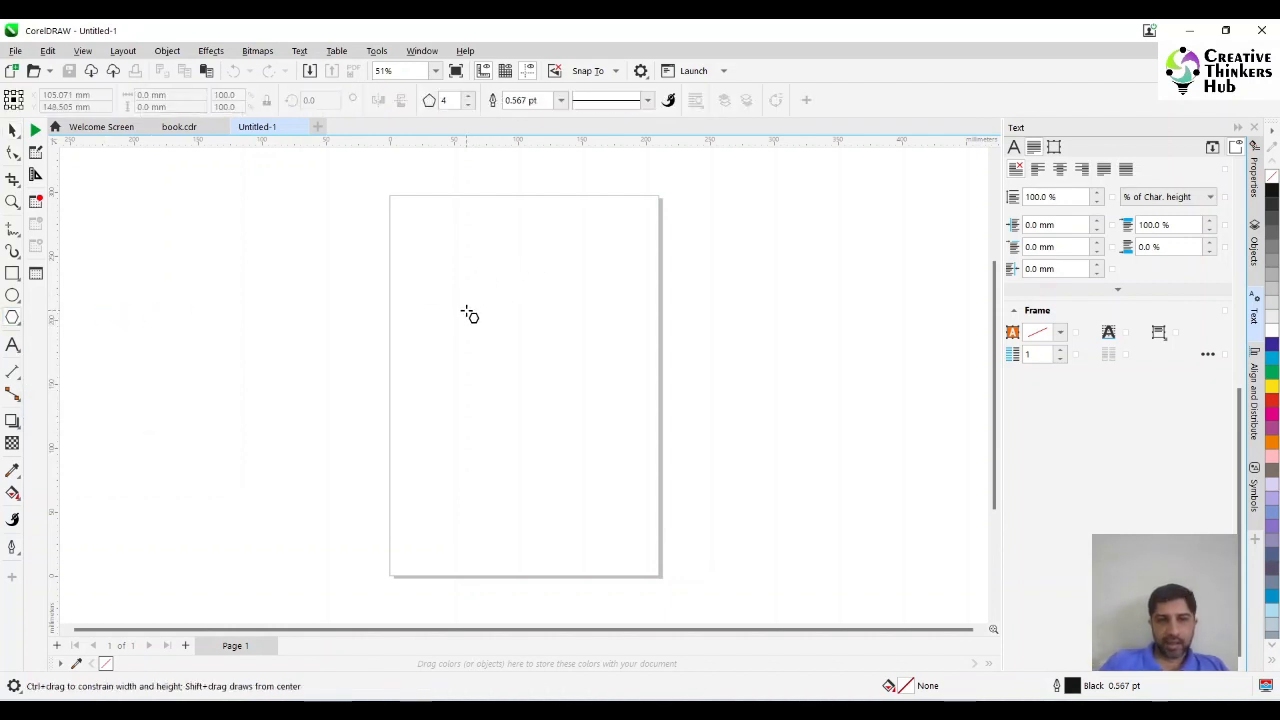
left_click(467, 97)
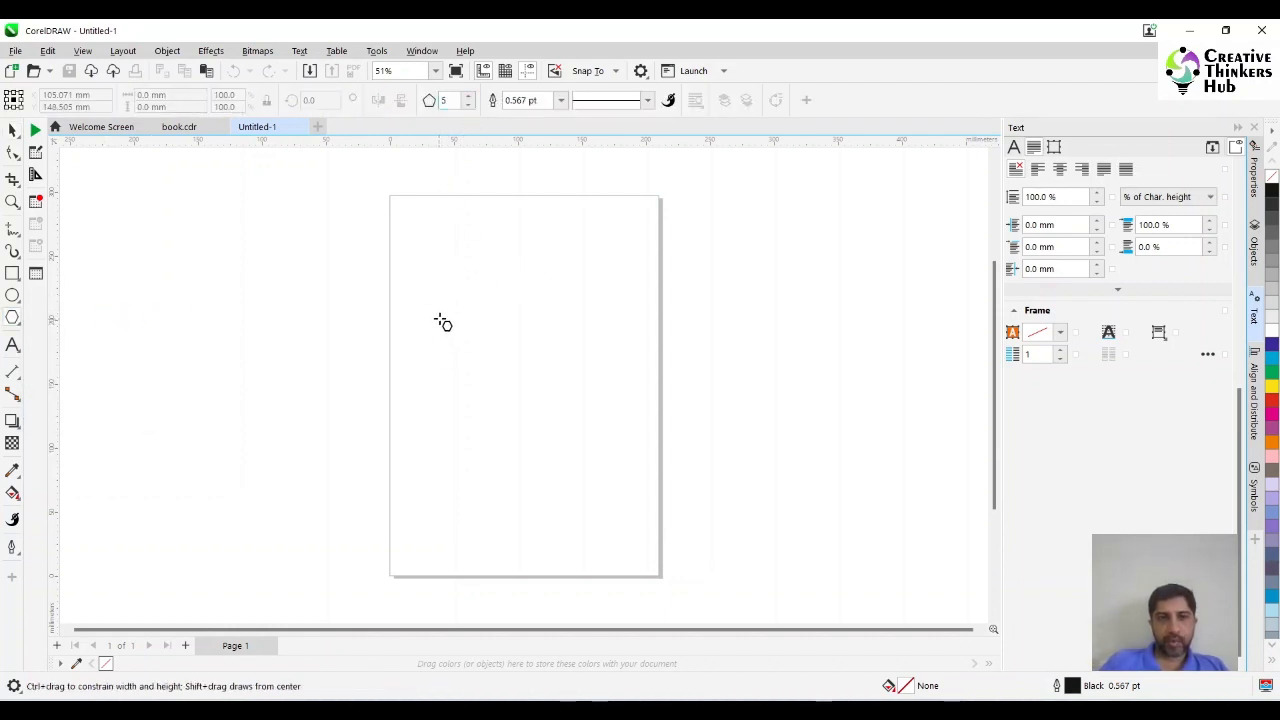
left_click_drag(442, 318, 572, 447)
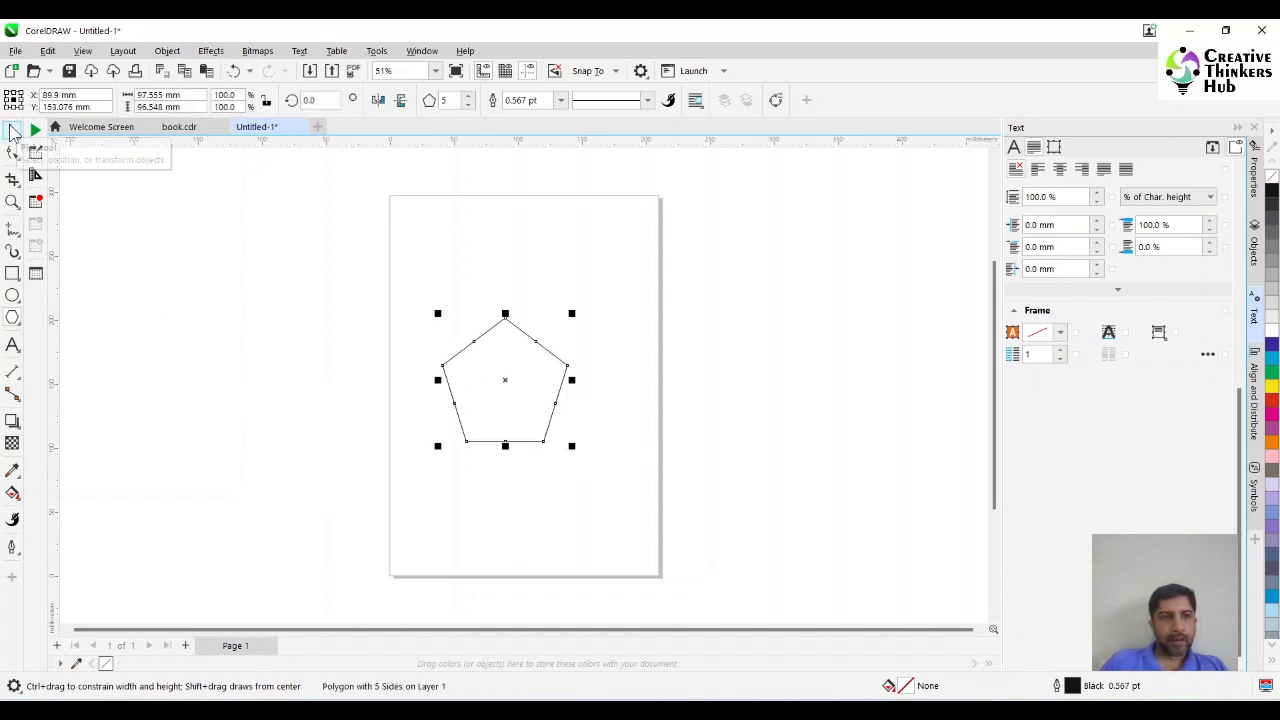
Draw a flat ellipse as wide as the pentagon's base and centre it on the base edge.
left_click(13, 301)
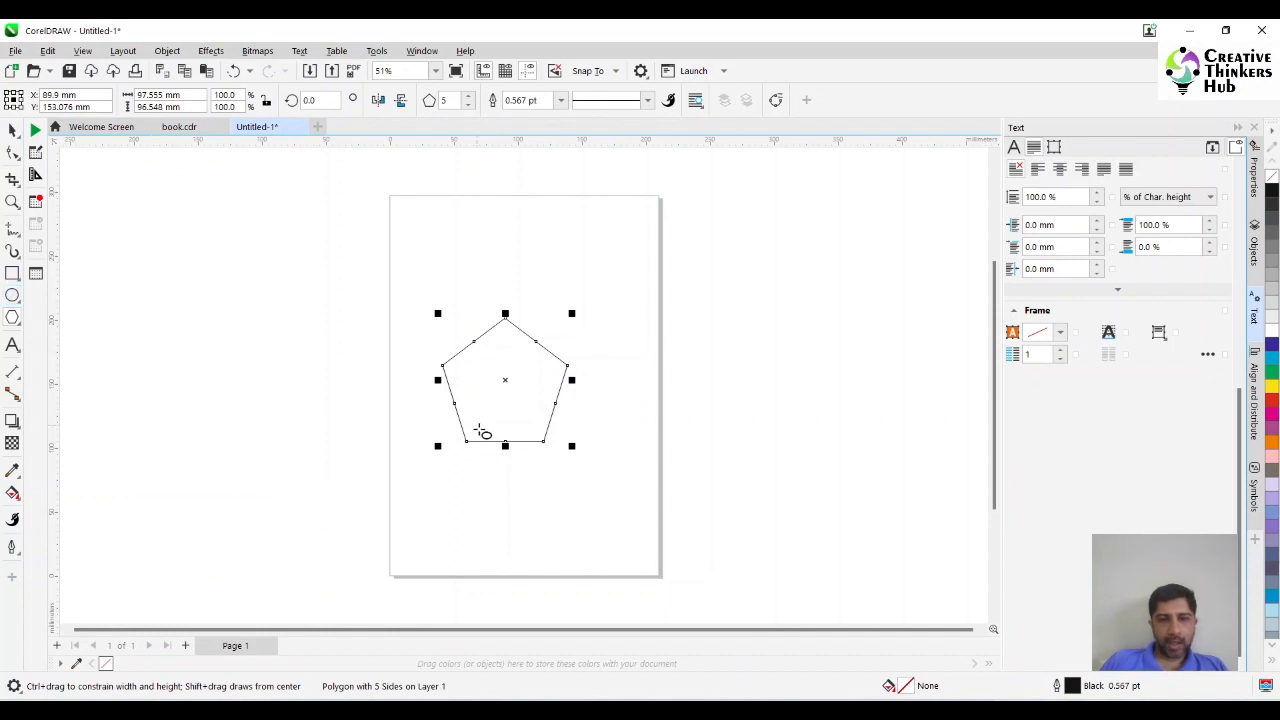
left_click_drag(466, 442, 543, 449)
key("z")
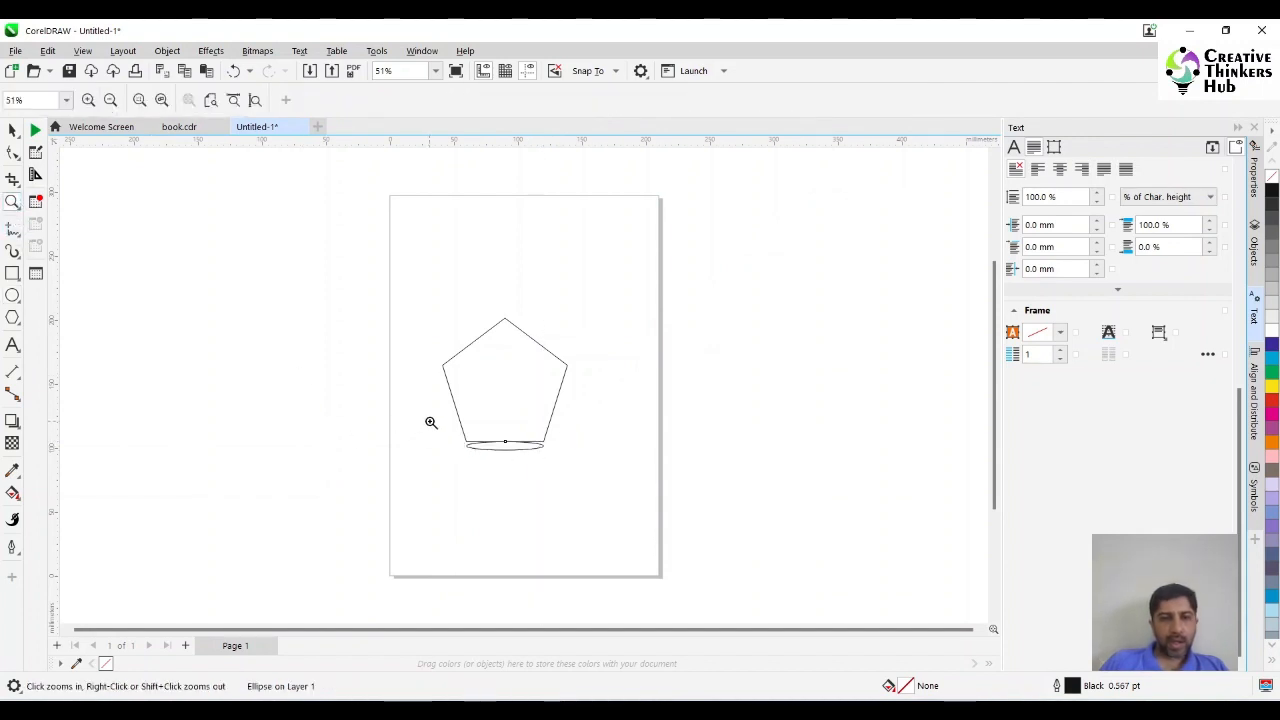
left_click_drag(429, 420, 580, 478)
left_click(12, 130)
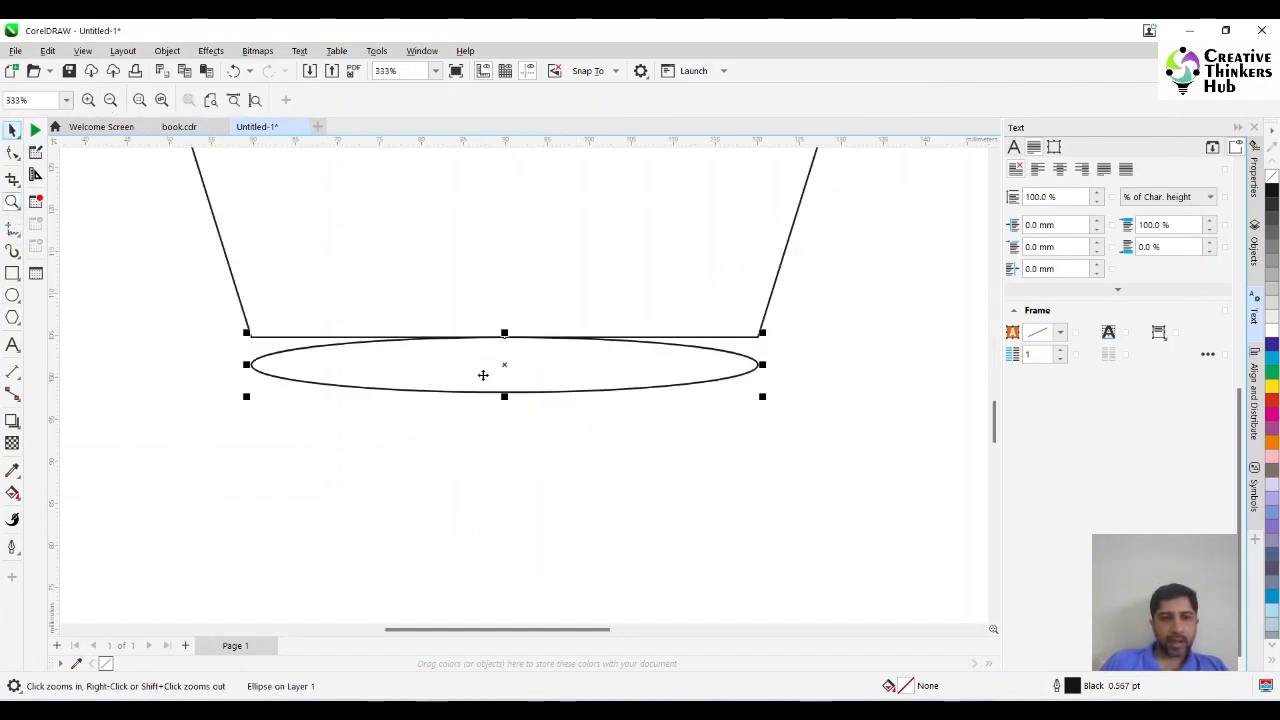
mouse_move(505, 364)
left_mouse_down()
mouse_move(506, 334)
mouse_move(504, 381)
left_mouse_up()
Weld the ellipse and pentagon into one shape and mirror it vertically so the curved edge is on top.
left_click(511, 223, "shift")
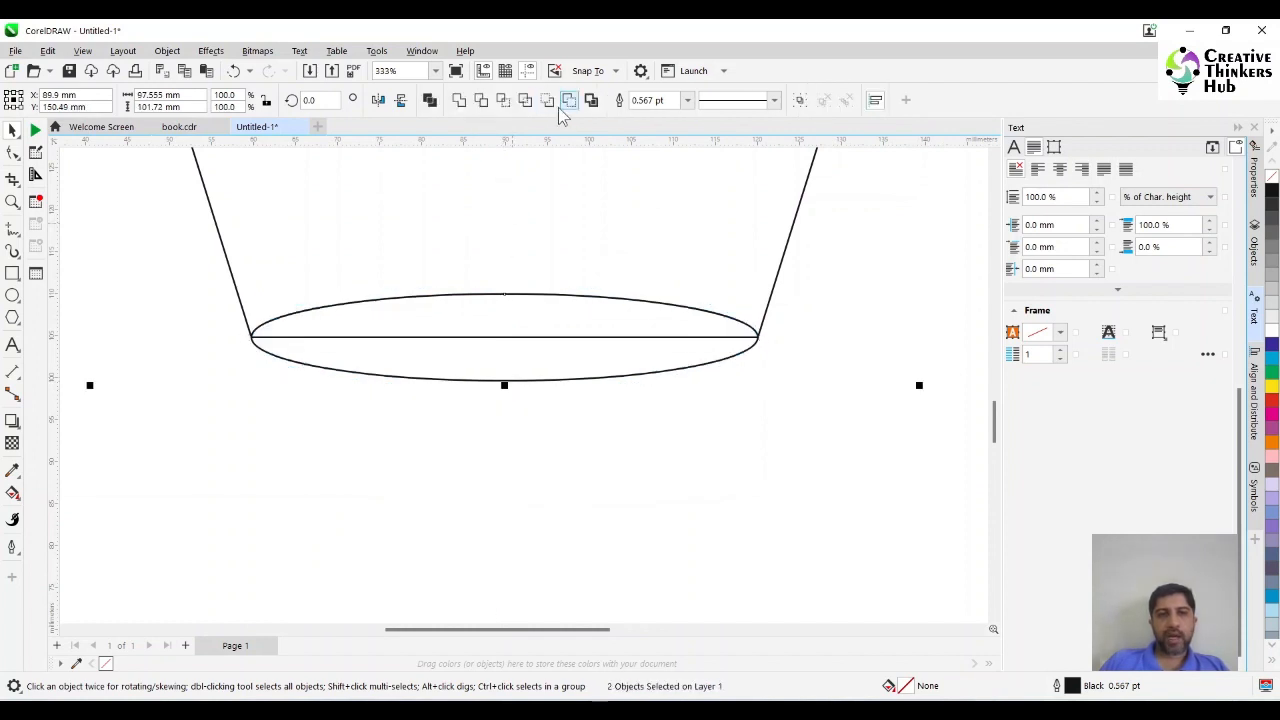
left_click(459, 100)
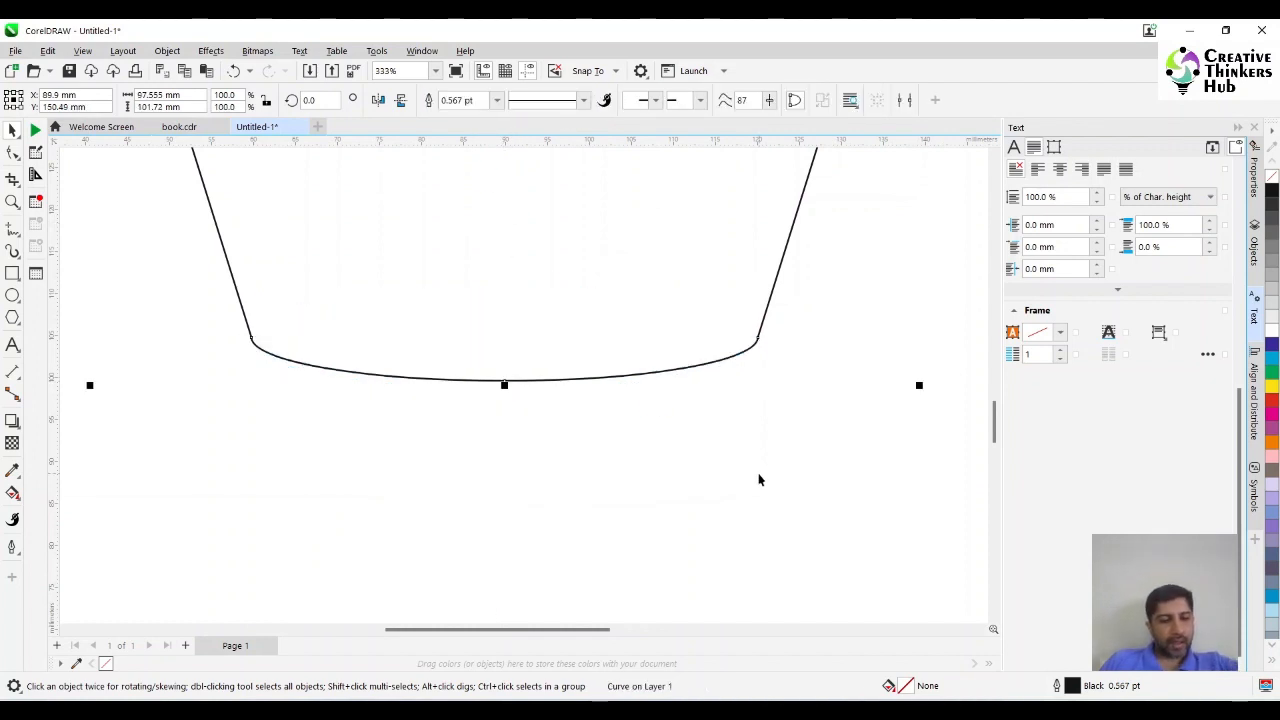
key("shift+F2")
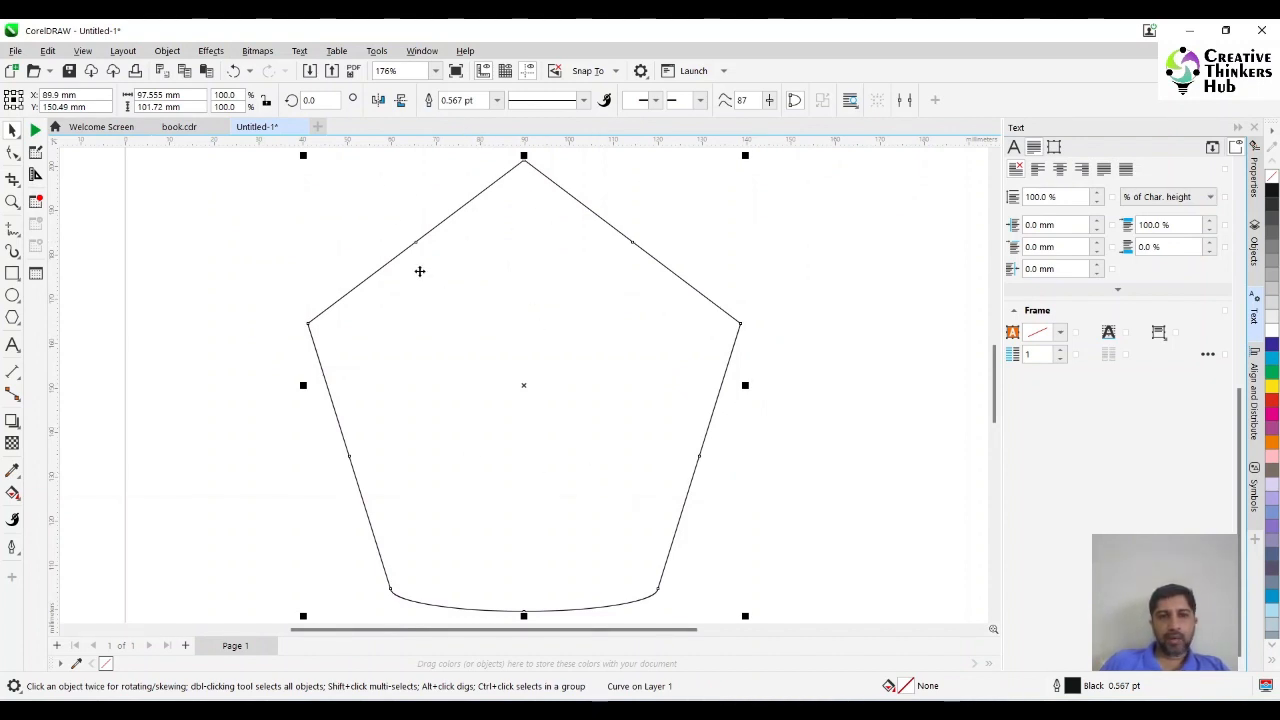
left_click(400, 100)
left_click(224, 370)
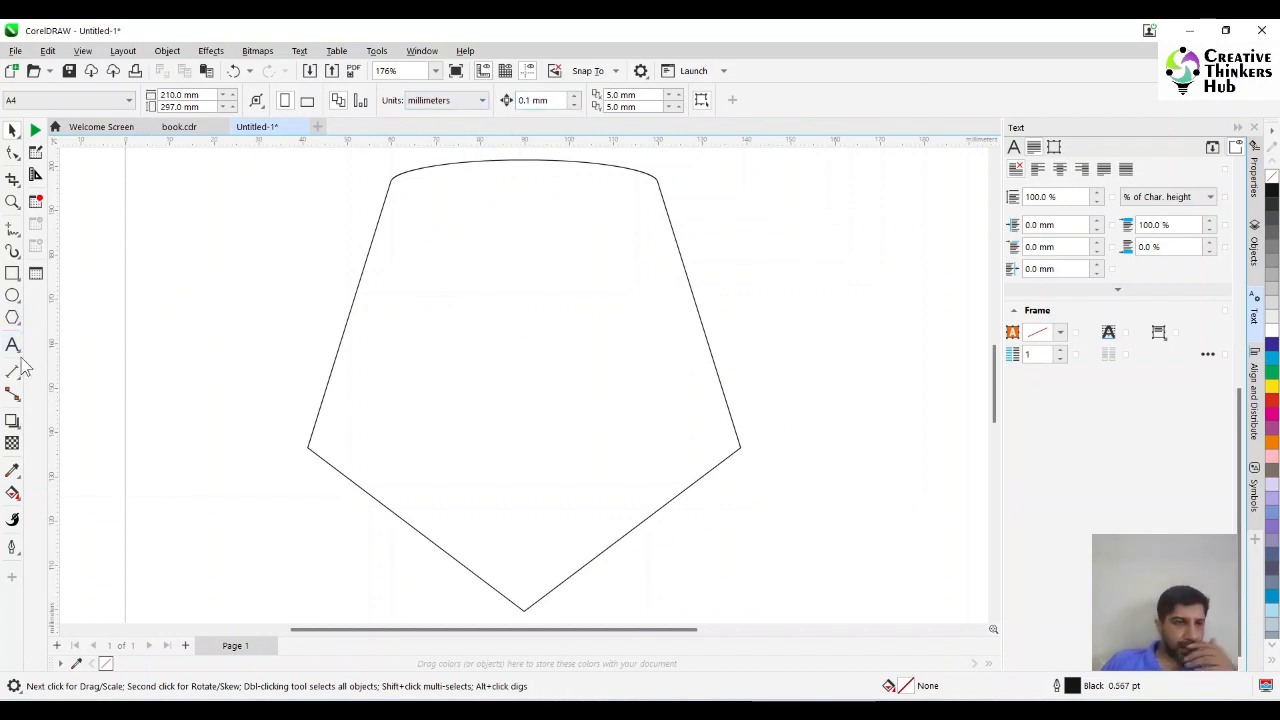
Draw a downward arrow common shape about 41 x 43 mm over the upper part of the welded shape.
mouse_move(15, 320)
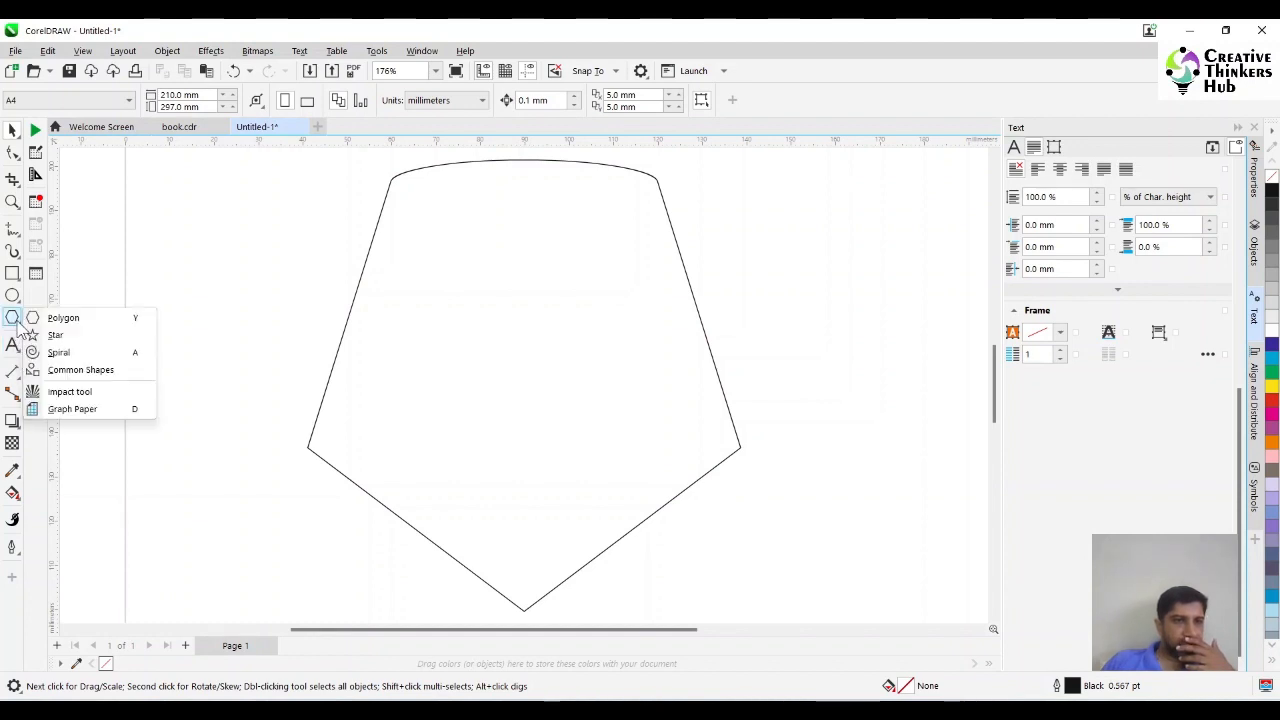
left_click(80, 370)
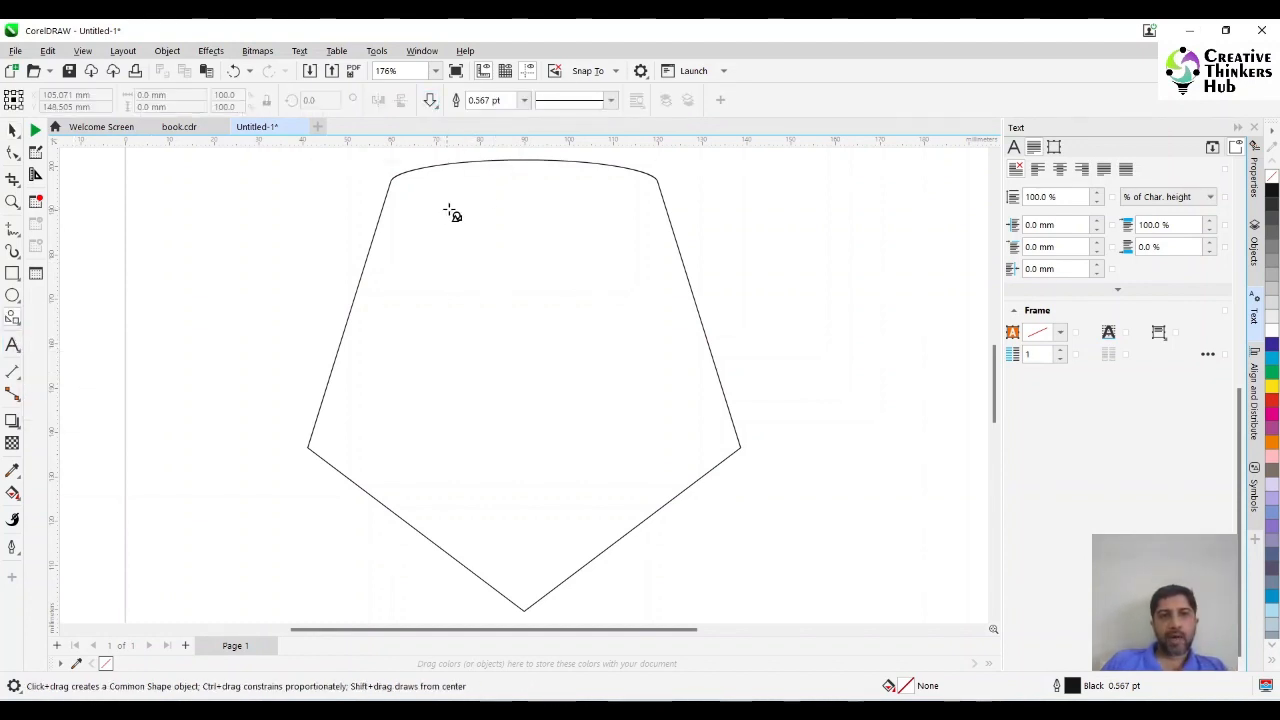
left_click_drag(445, 174, 637, 372)
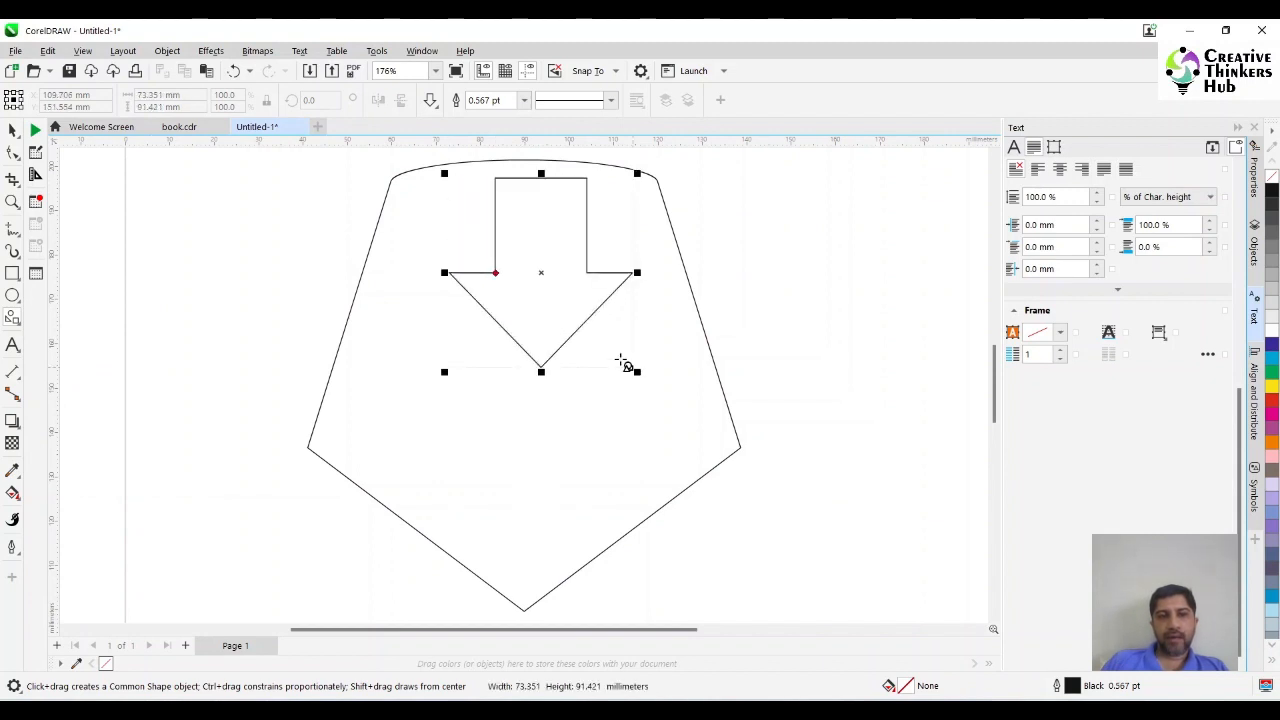
left_click_drag(539, 272, 517, 223)
Widen the arrow to about 53 mm and centre it horizontally in the welded shape, at about Y 182 mm.
scroll(995, 370, "up", 3)
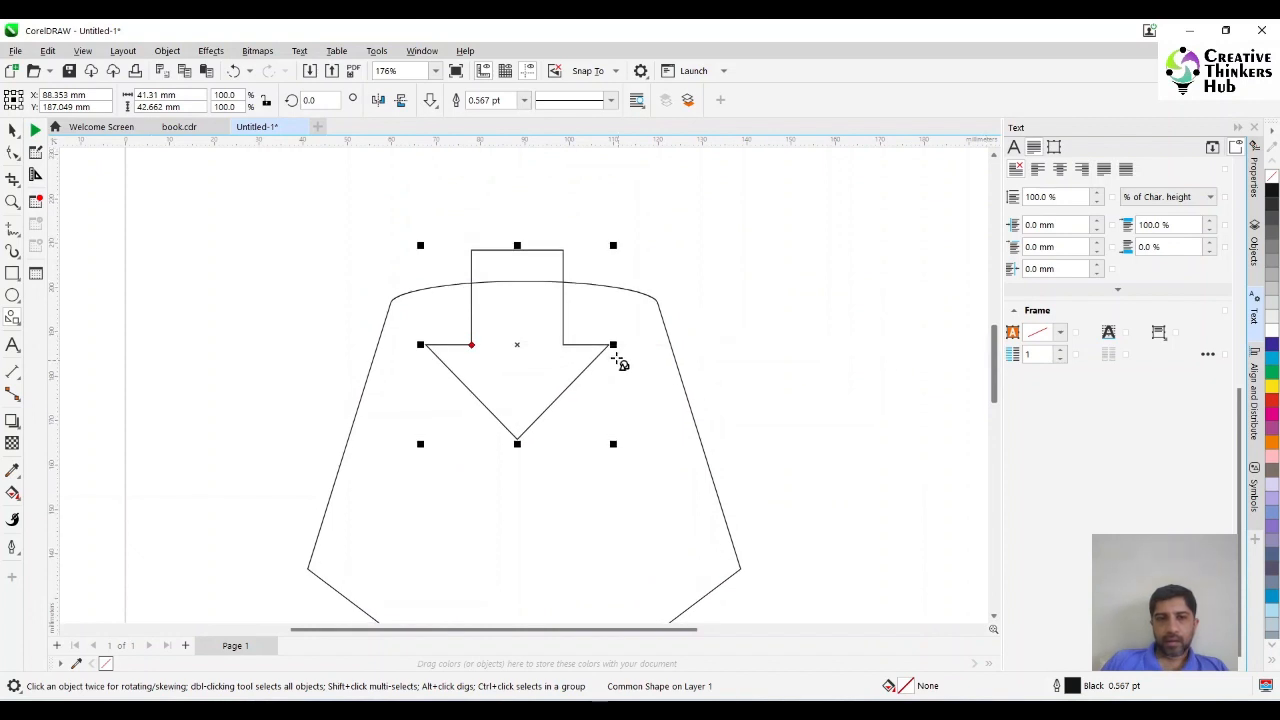
left_click_drag(612, 345, 634, 346)
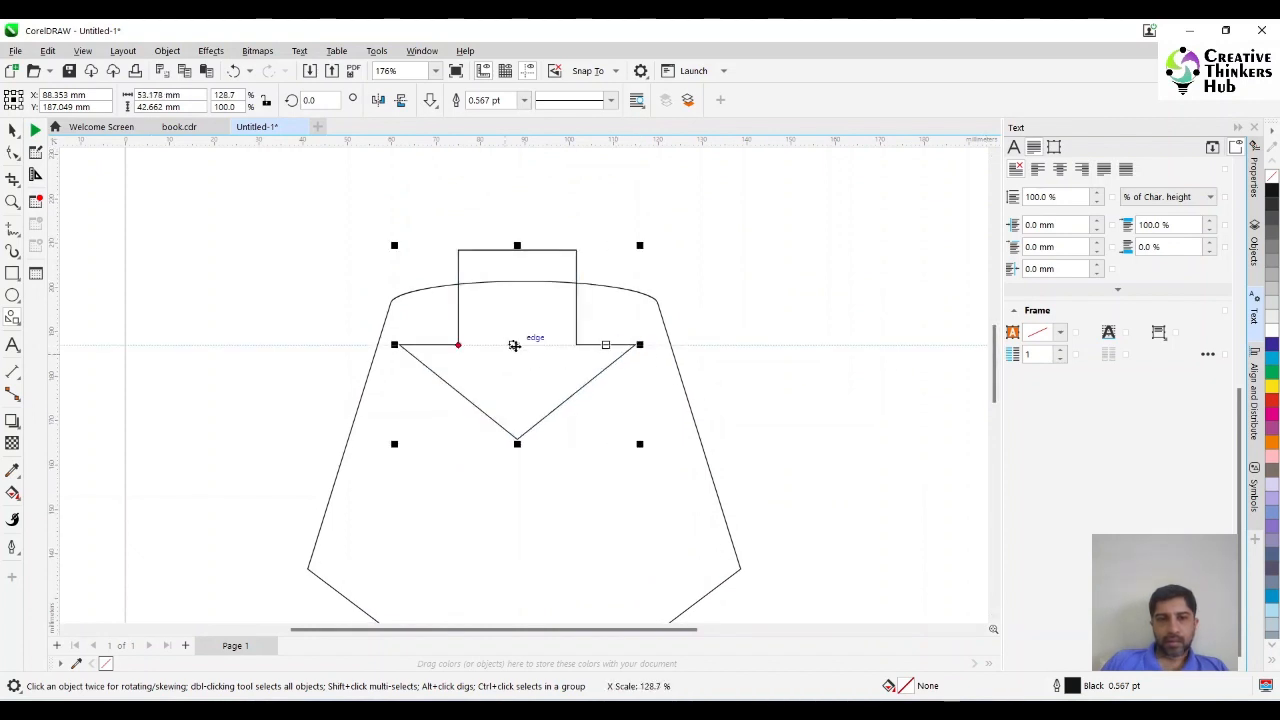
mouse_move(514, 346)
left_mouse_down()
mouse_move(529, 337)
mouse_move(530, 379)
mouse_move(527, 367)
left_mouse_up()
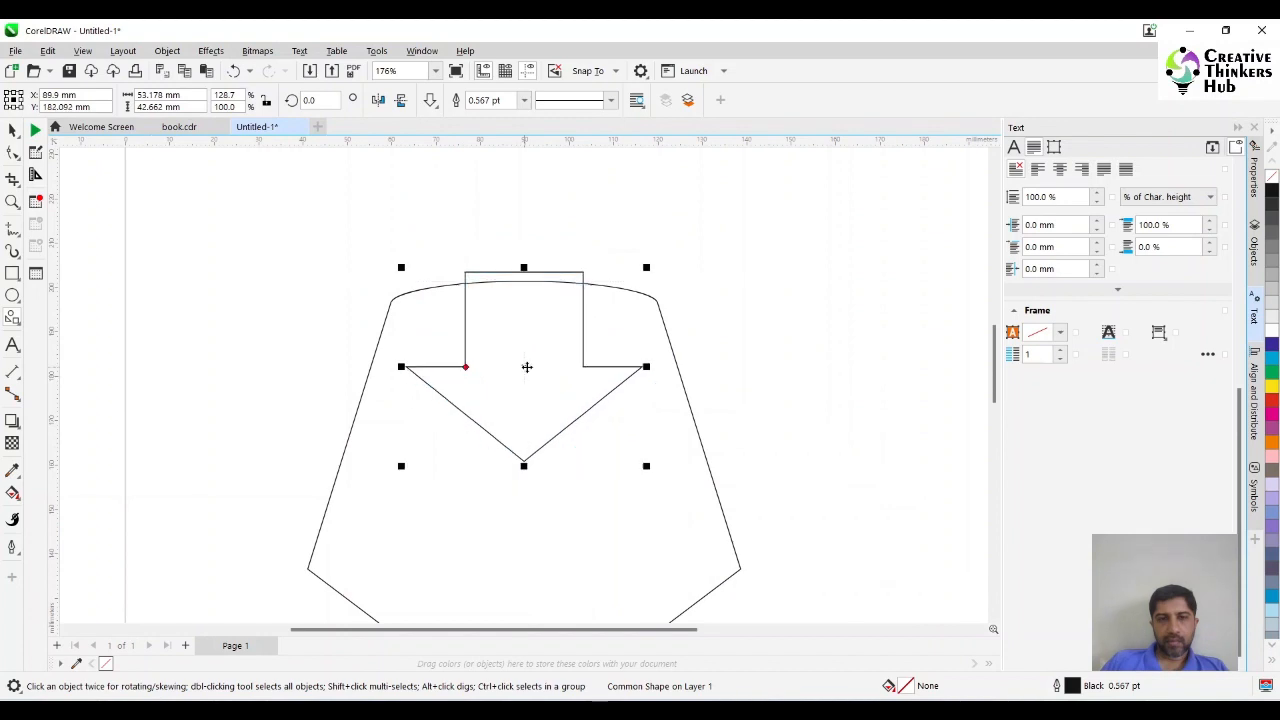
left_click(428, 543, "shift")
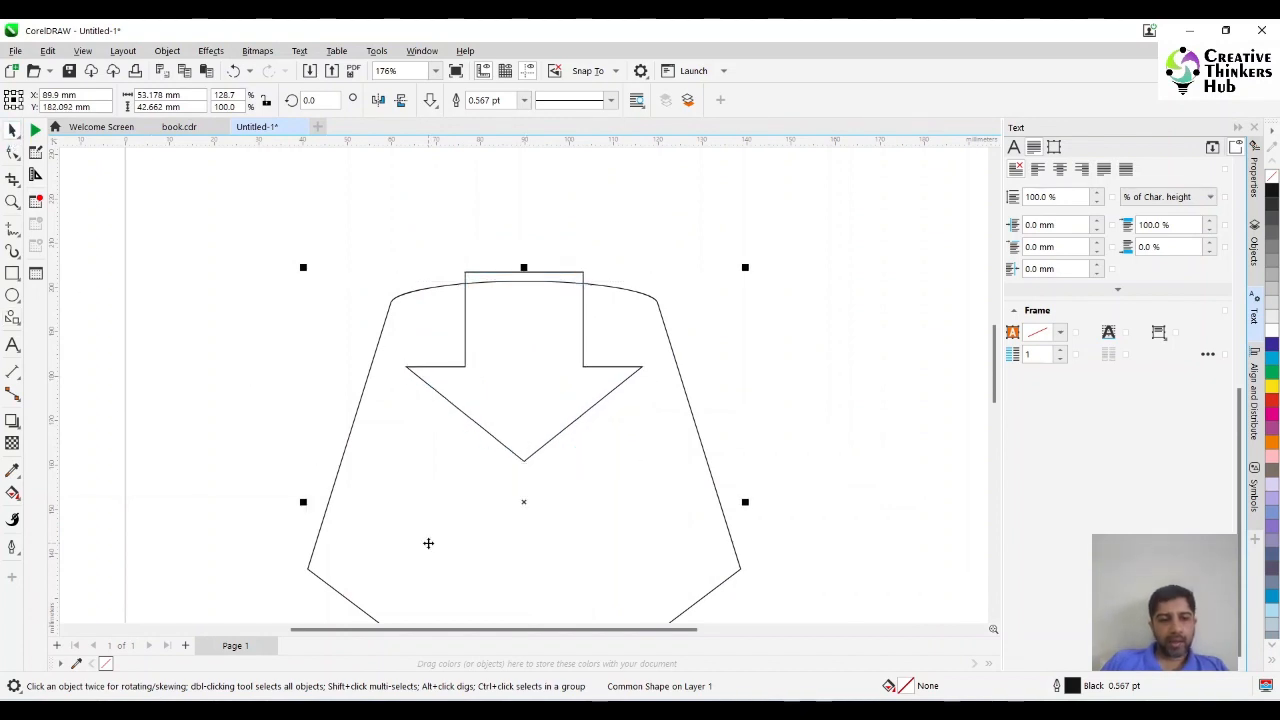
left_click(835, 414)
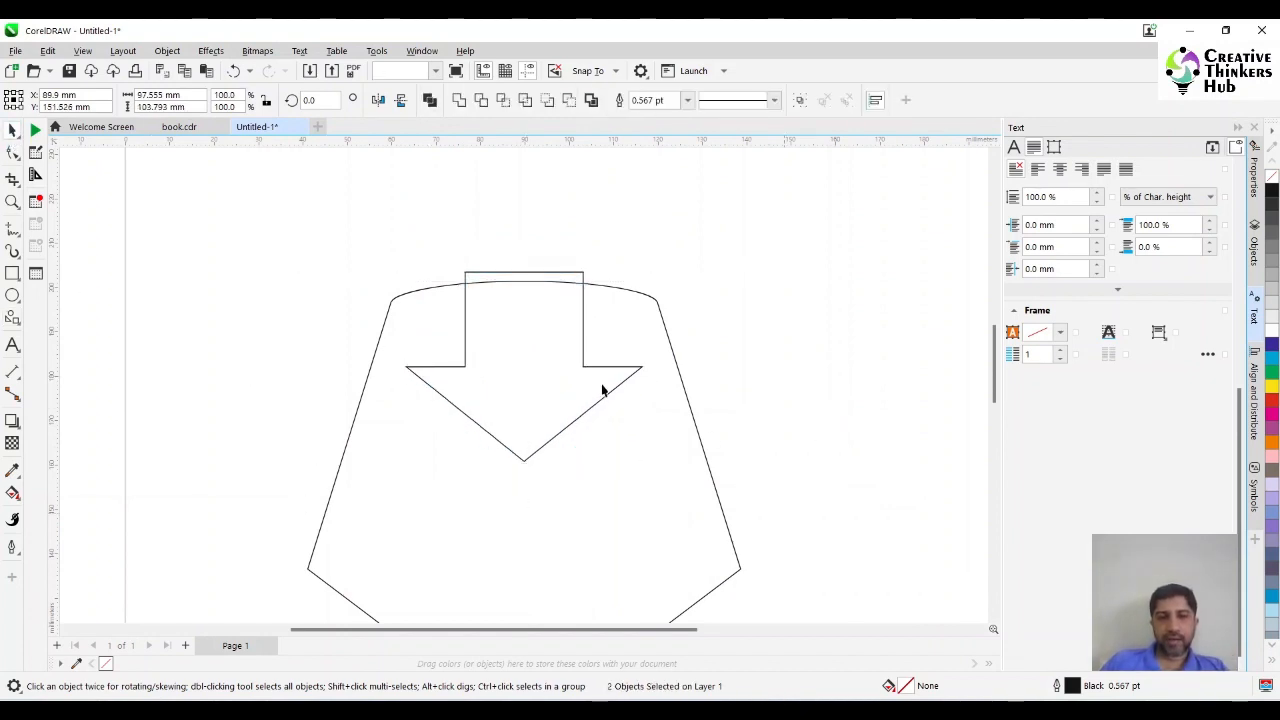
Narrow the arrow's shaft slightly with its shape control point.
left_click(554, 393)
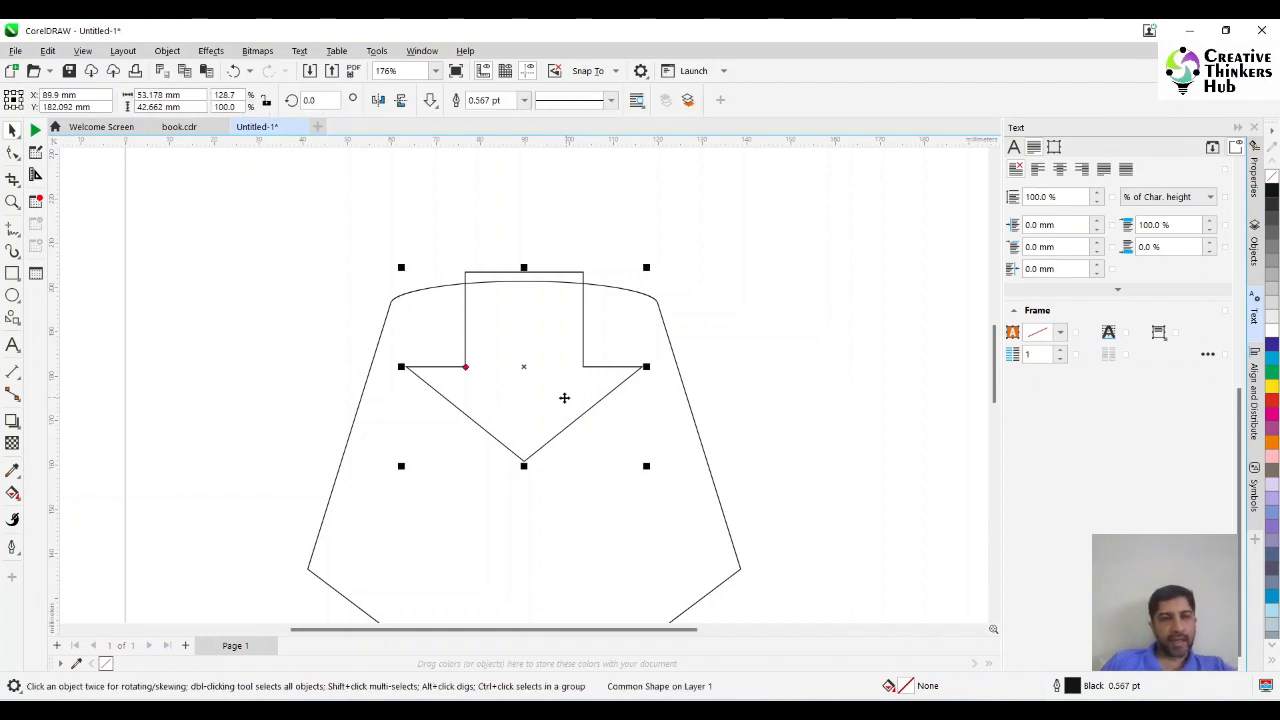
left_click(13, 152)
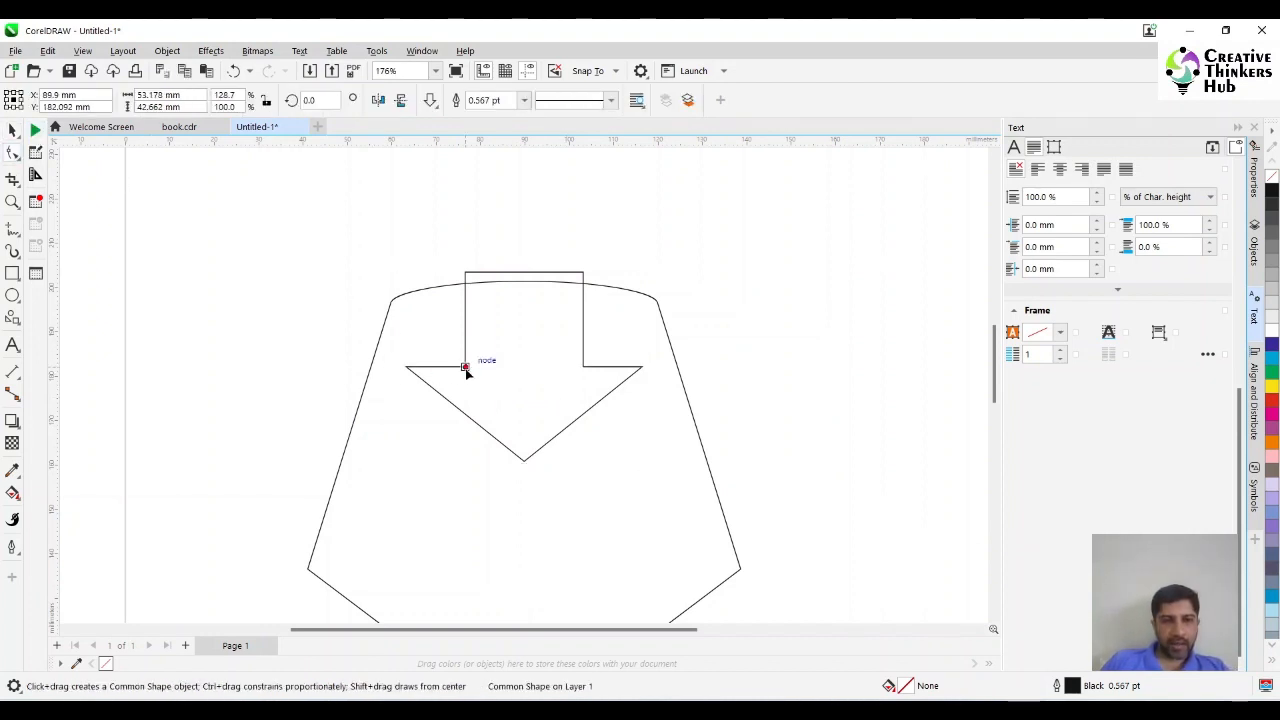
mouse_move(465, 367)
left_mouse_down()
mouse_move(455, 370)
mouse_move(471, 368)
left_mouse_up()
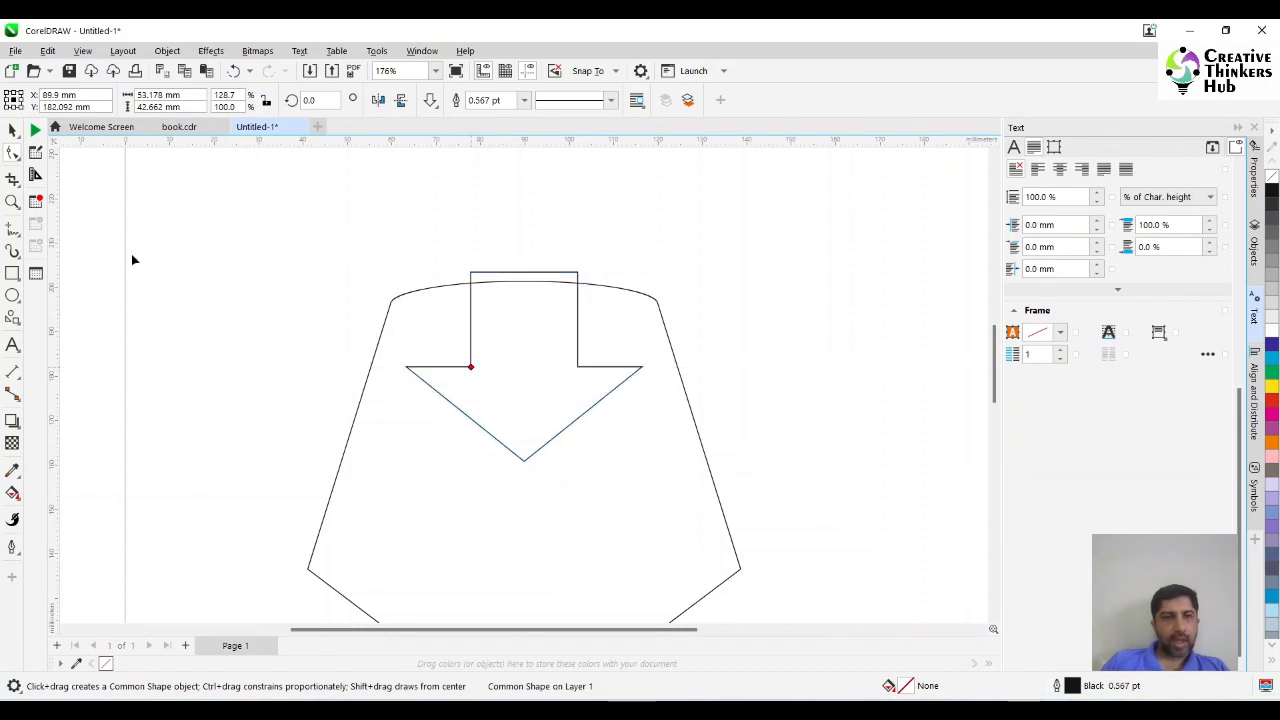
left_click(12, 130)
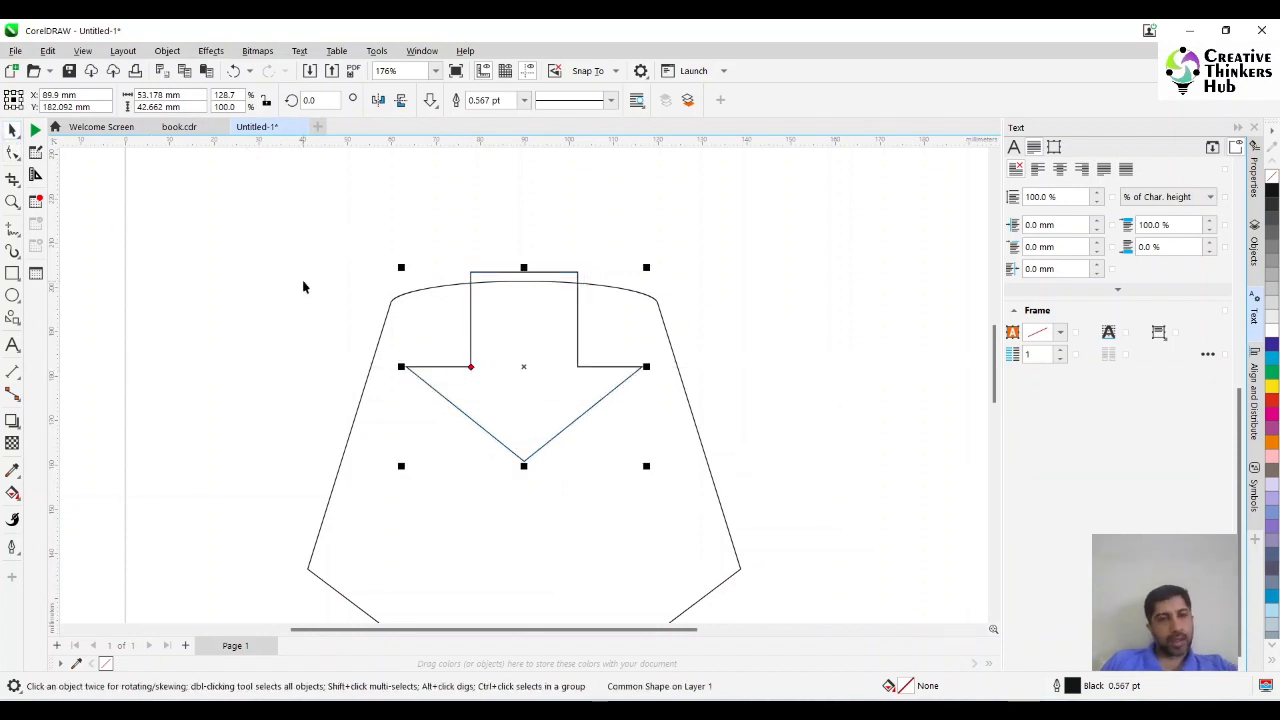
Convert the arrow to curves and turn all of its line segments into curve segments.
key("ctrl+q")
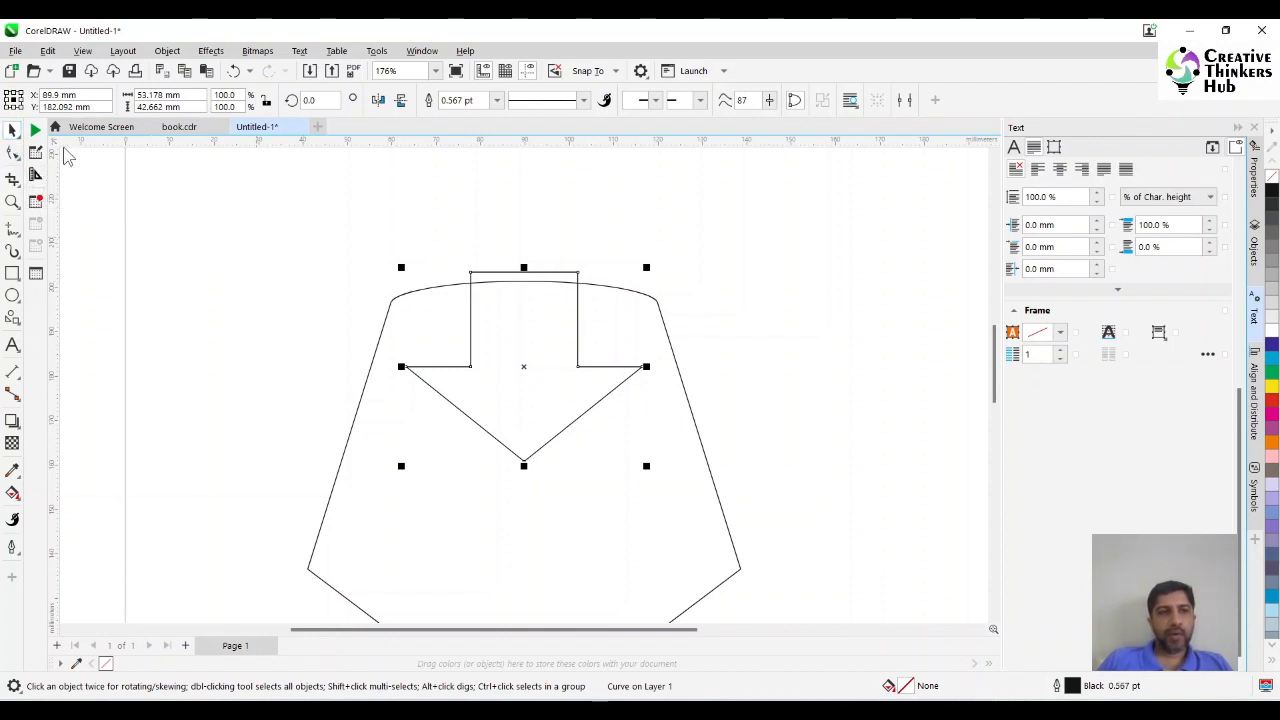
left_click(13, 153)
left_click_drag(350, 242, 740, 493)
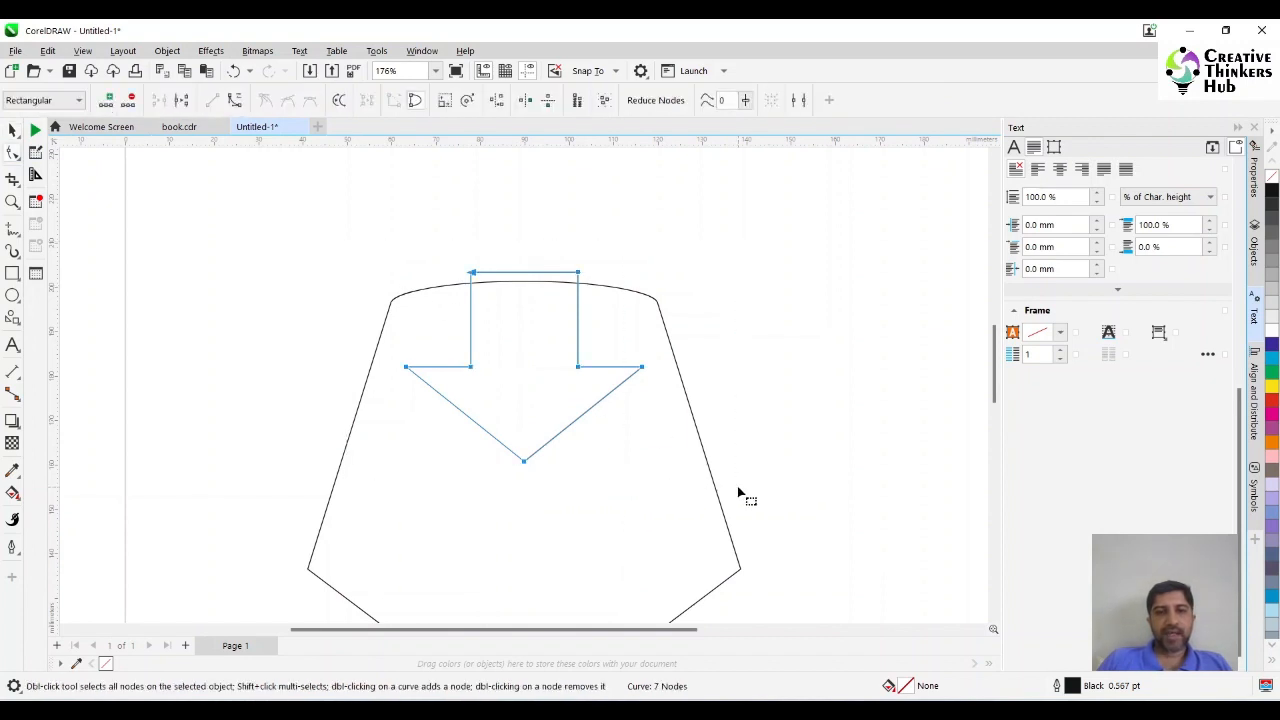
left_click(238, 100)
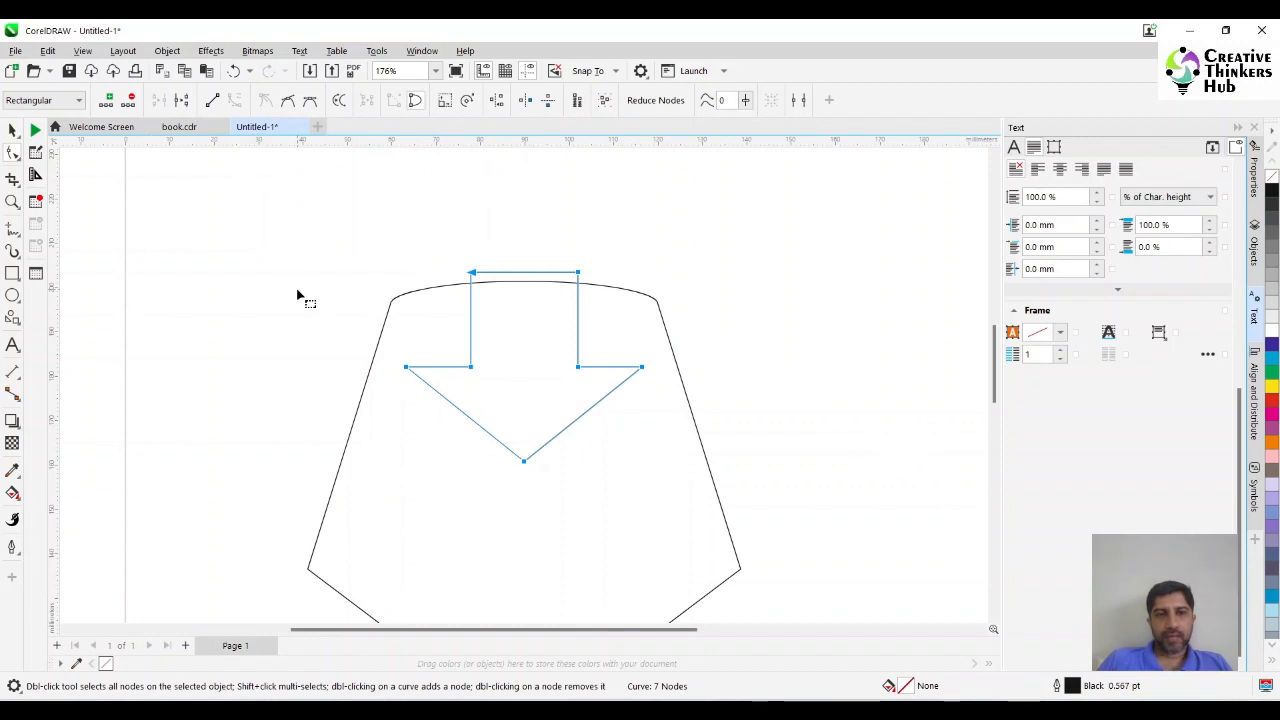
Round the arrow's lower tip and the two inner shaft corners by deleting their nodes.
left_click(414, 395)
left_click(580, 424)
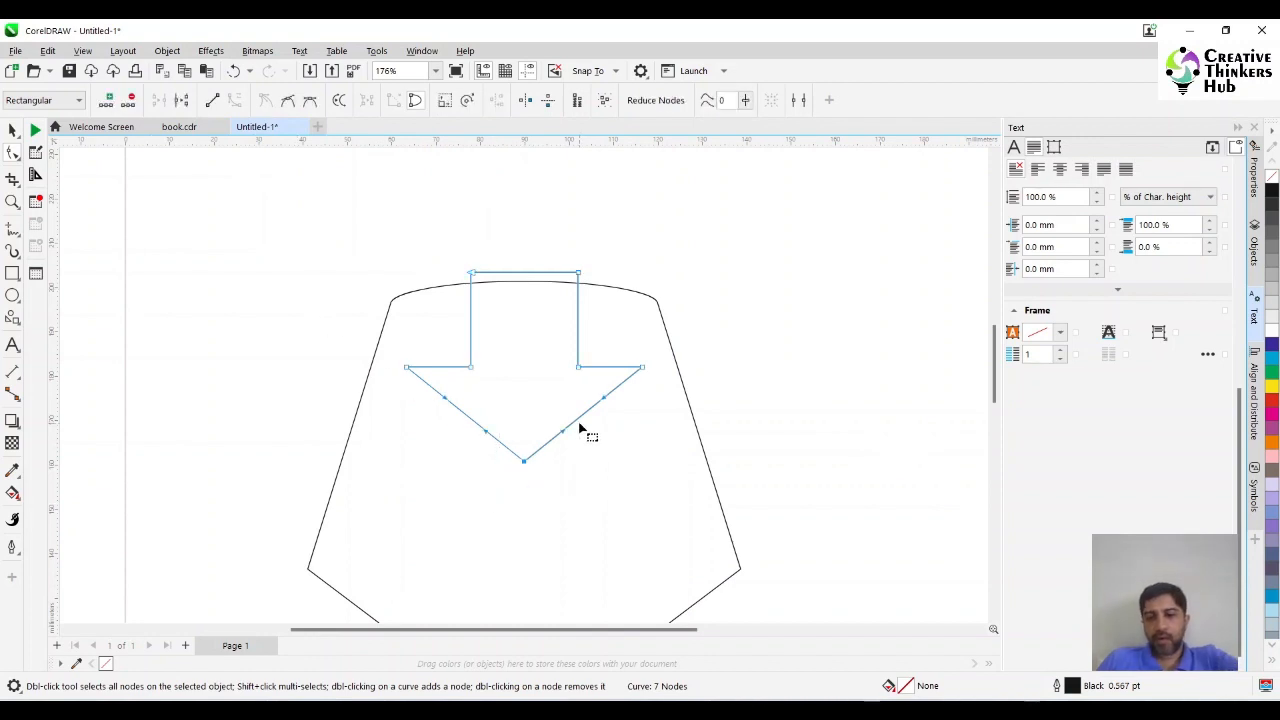
key("Delete")
left_click_drag(559, 346, 588, 377)
key("Delete")
left_click_drag(493, 347, 455, 388)
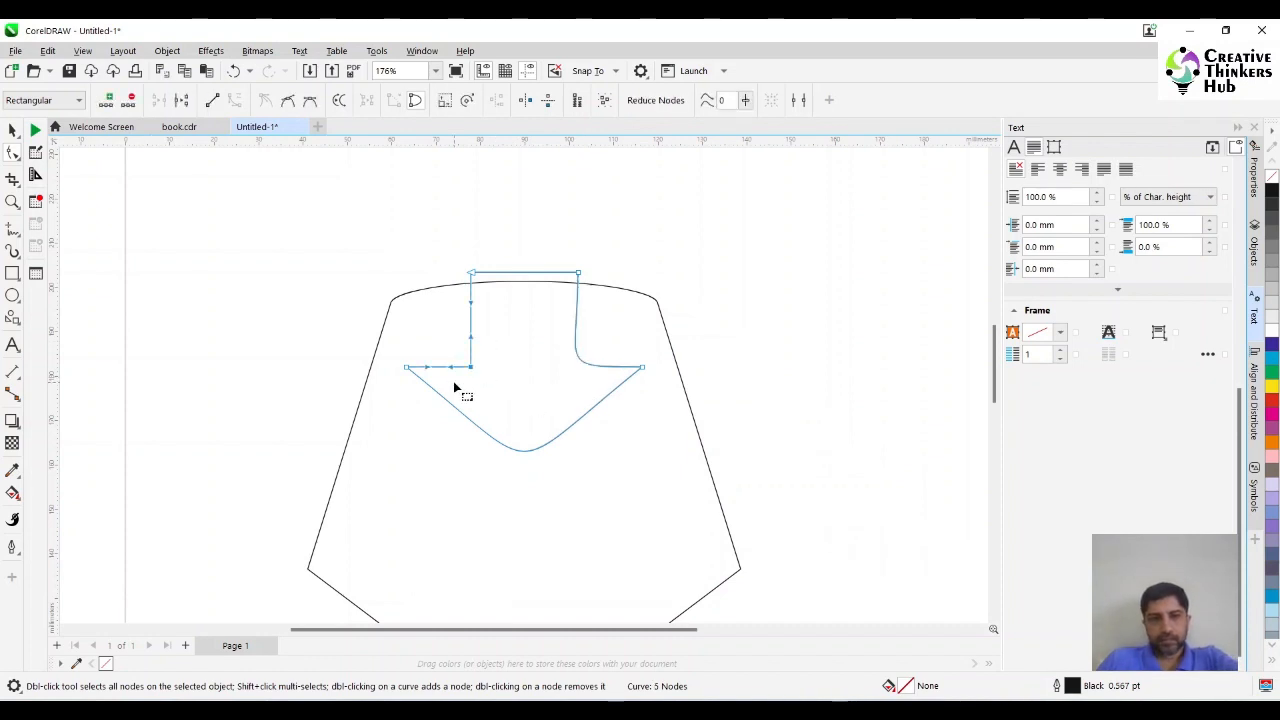
key("Delete")
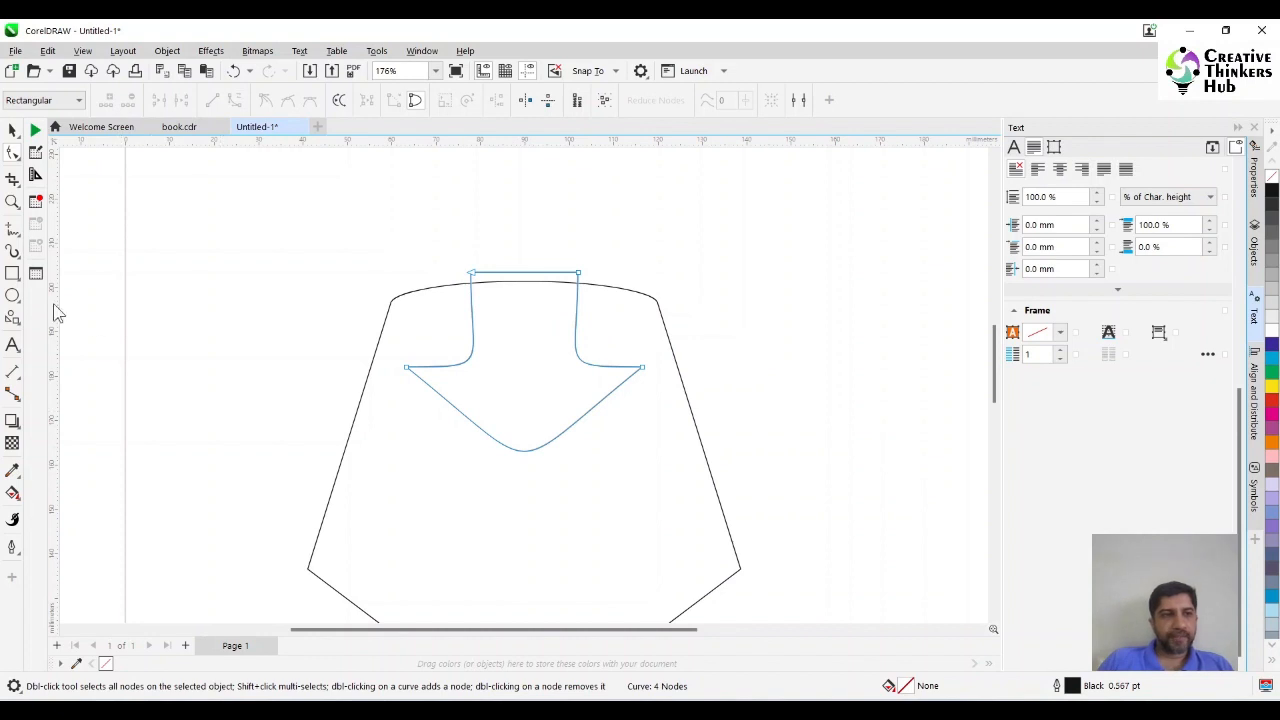
Draw a thin rectangle across the top end of the arrow's shaft and resize it to about 29 by 2.7 mm.
left_click(12, 273)
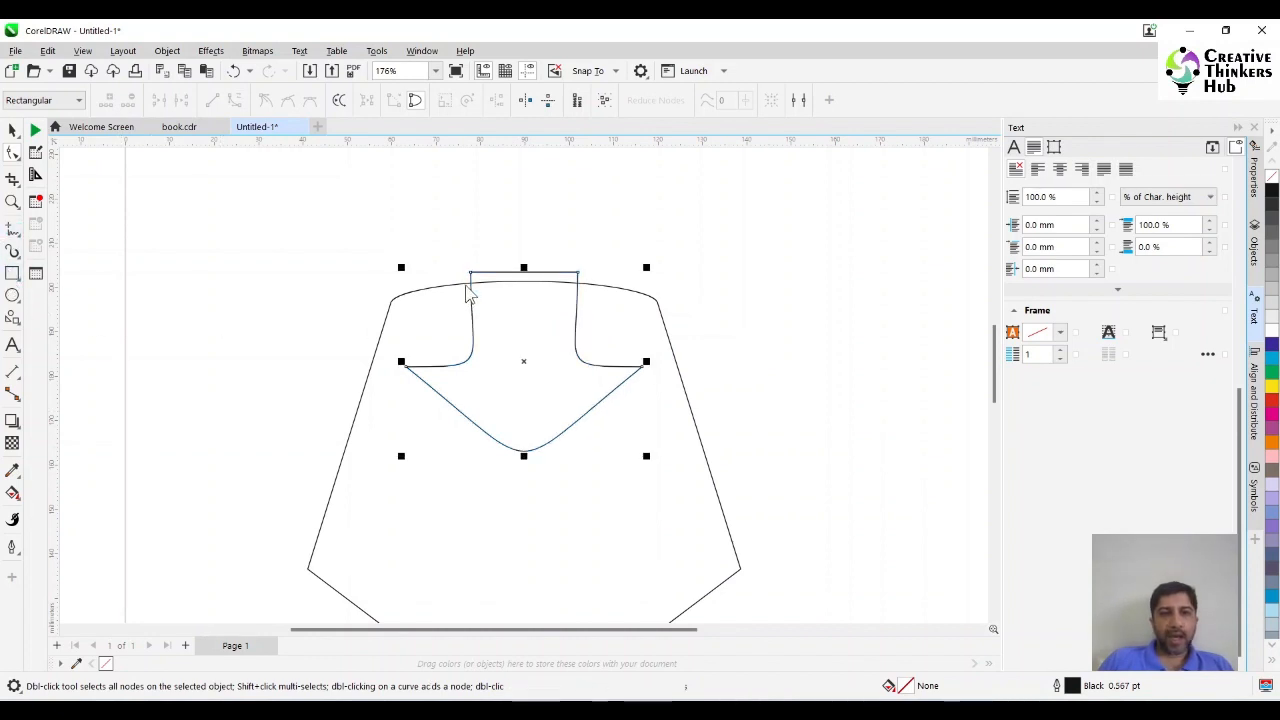
left_click_drag(470, 272, 577, 284)
left_click(12, 201)
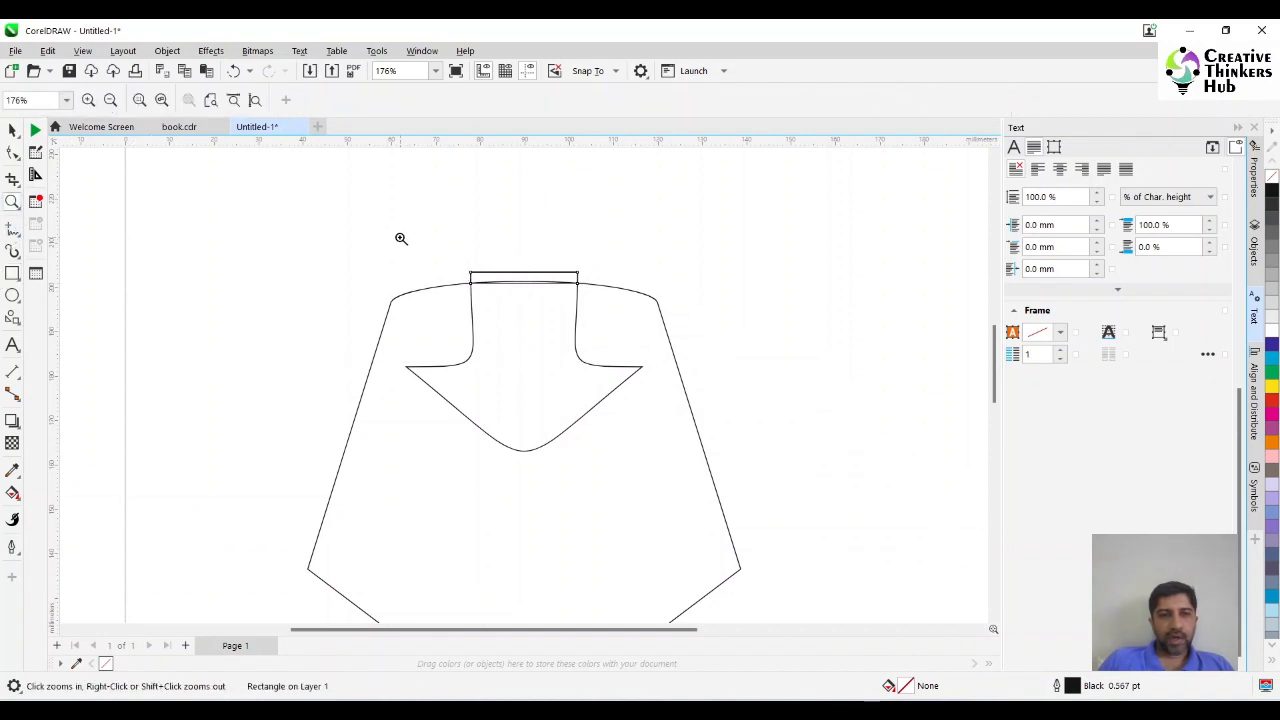
left_click_drag(659, 331, 660, 332)
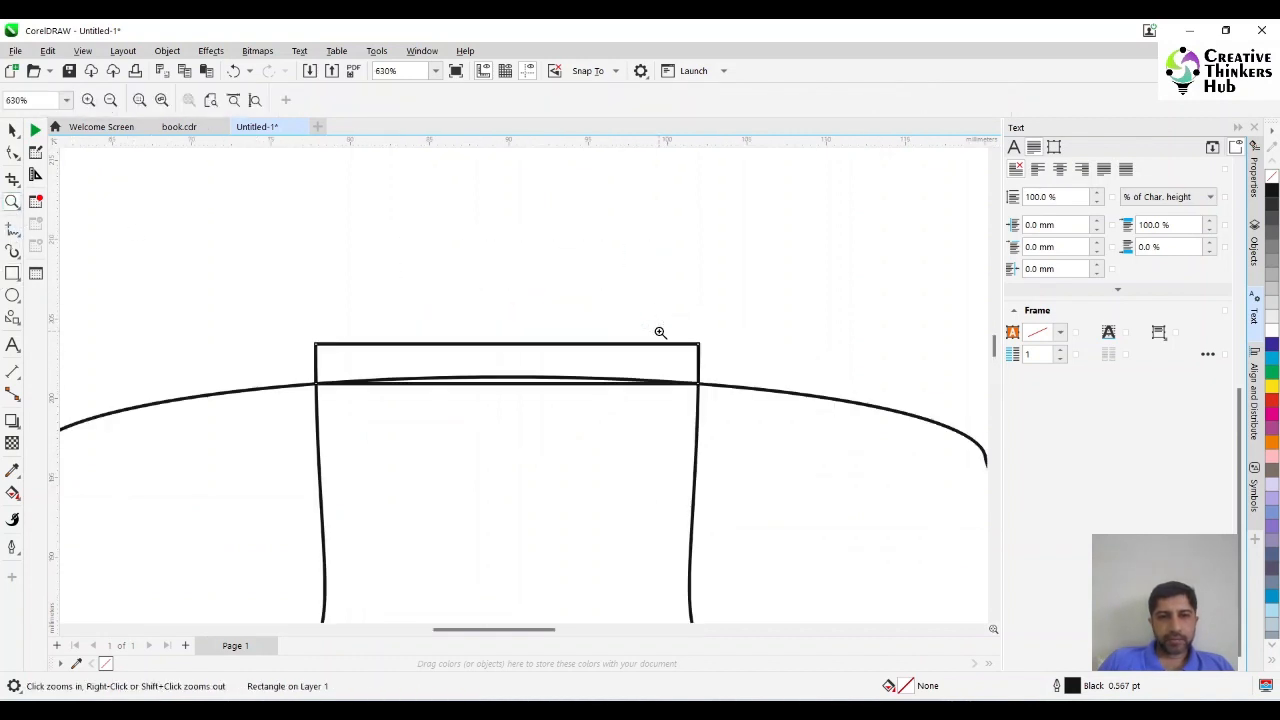
left_click(12, 130)
left_click(506, 394)
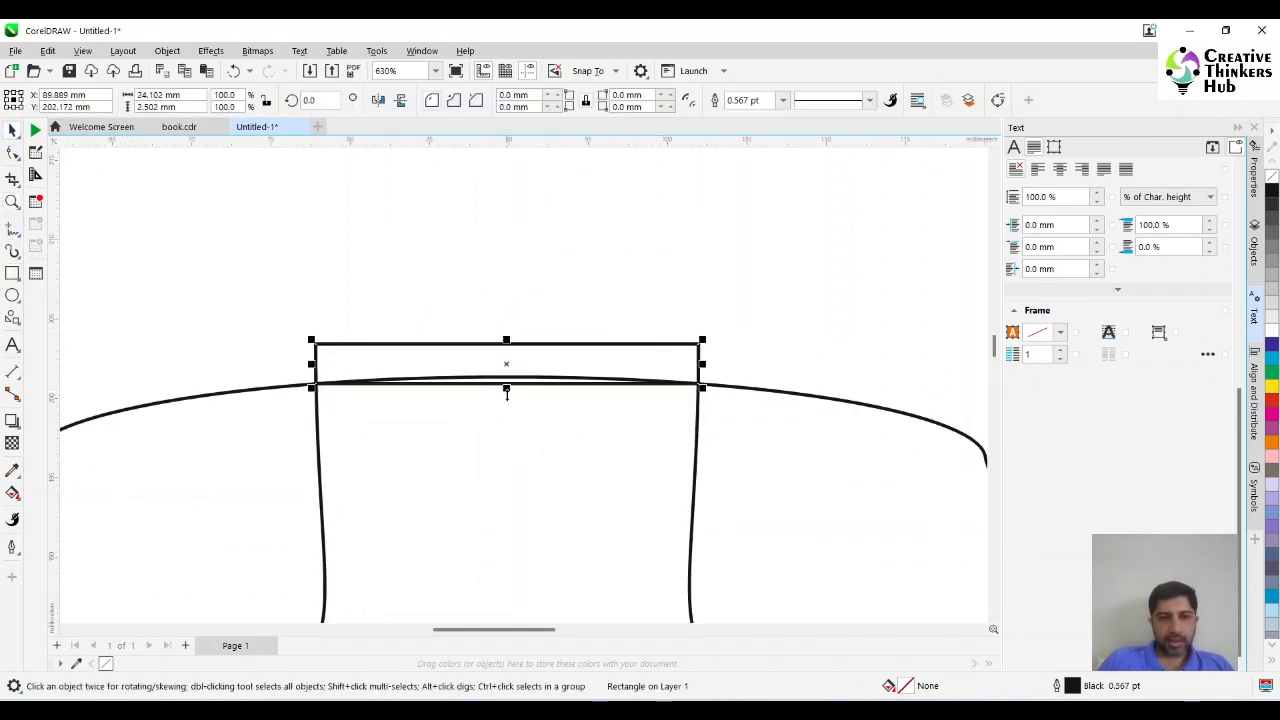
left_click_drag(309, 366, 268, 374)
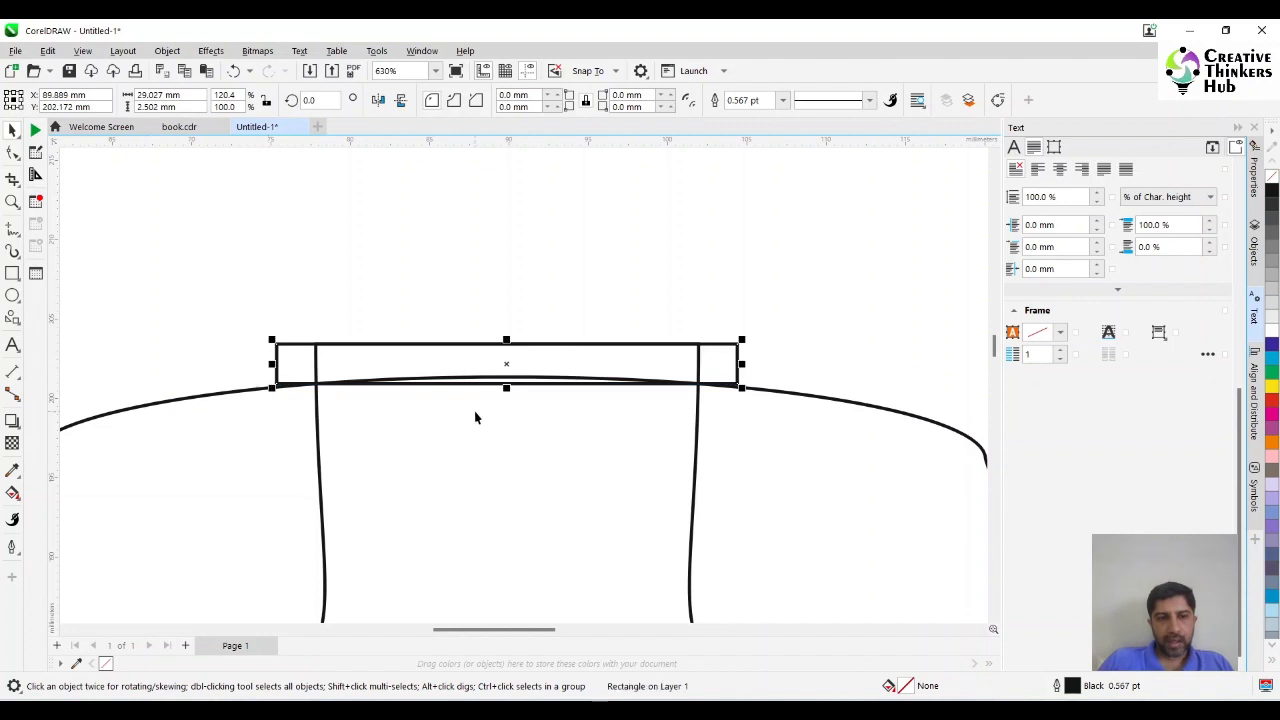
left_click_drag(506, 388, 277, 395)
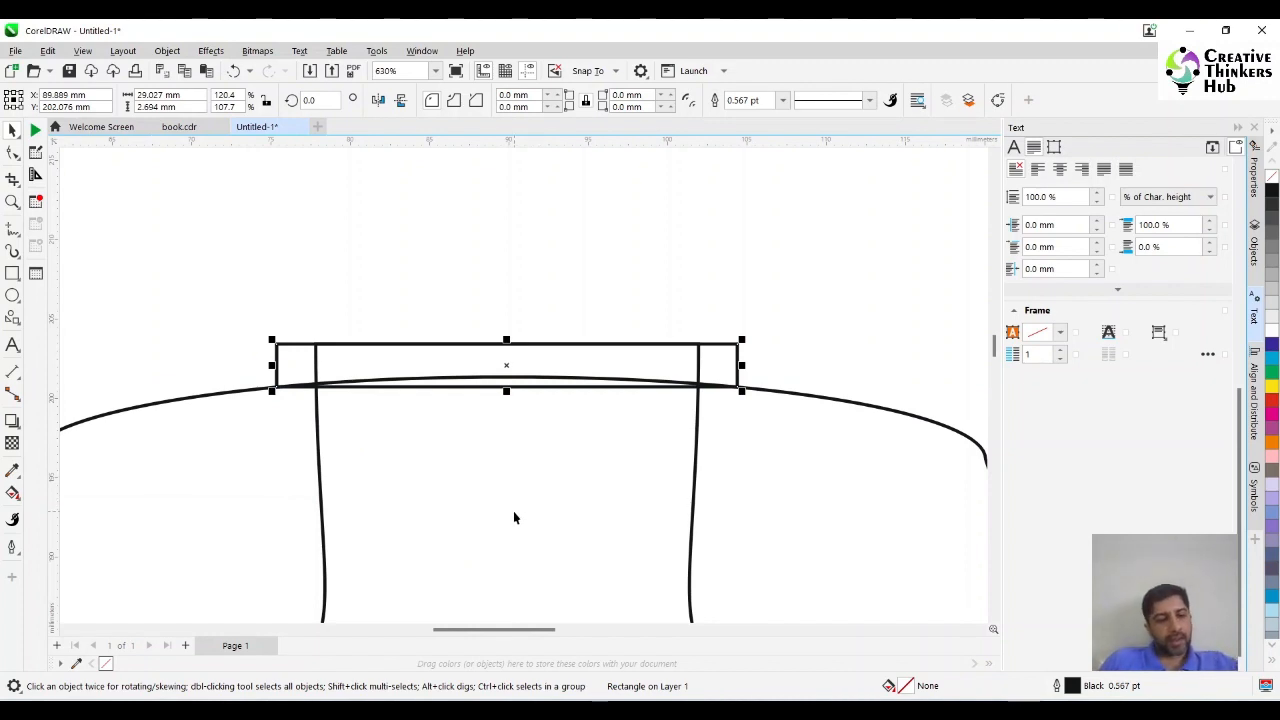
Convert the thin rectangle to curves and turn its two short side segments into curve segments.
key("ctrl+q")
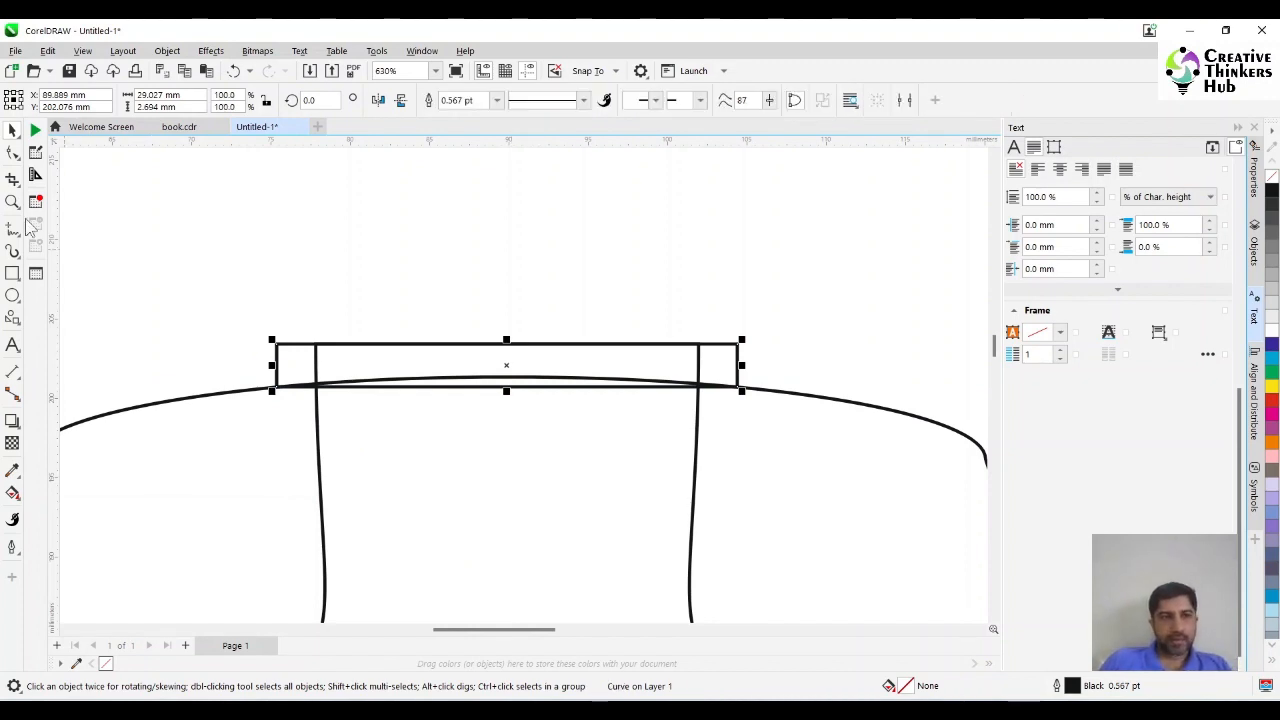
left_click(13, 152)
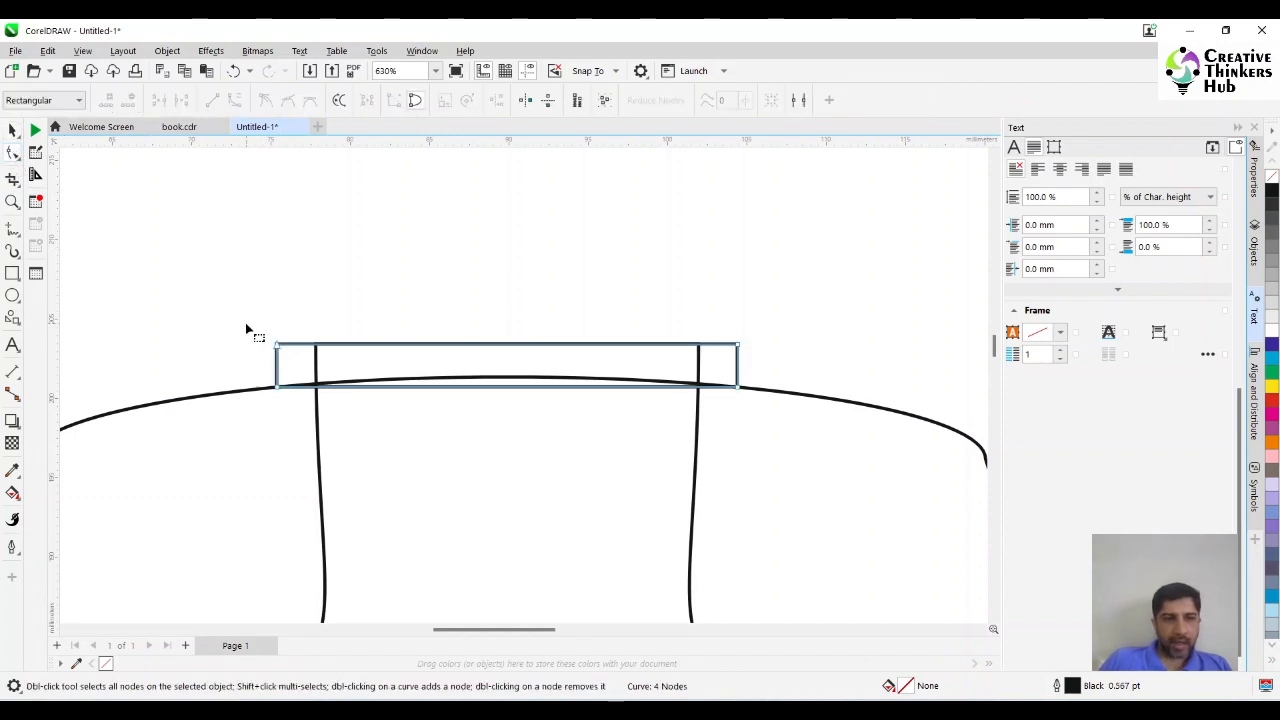
left_click(277, 368)
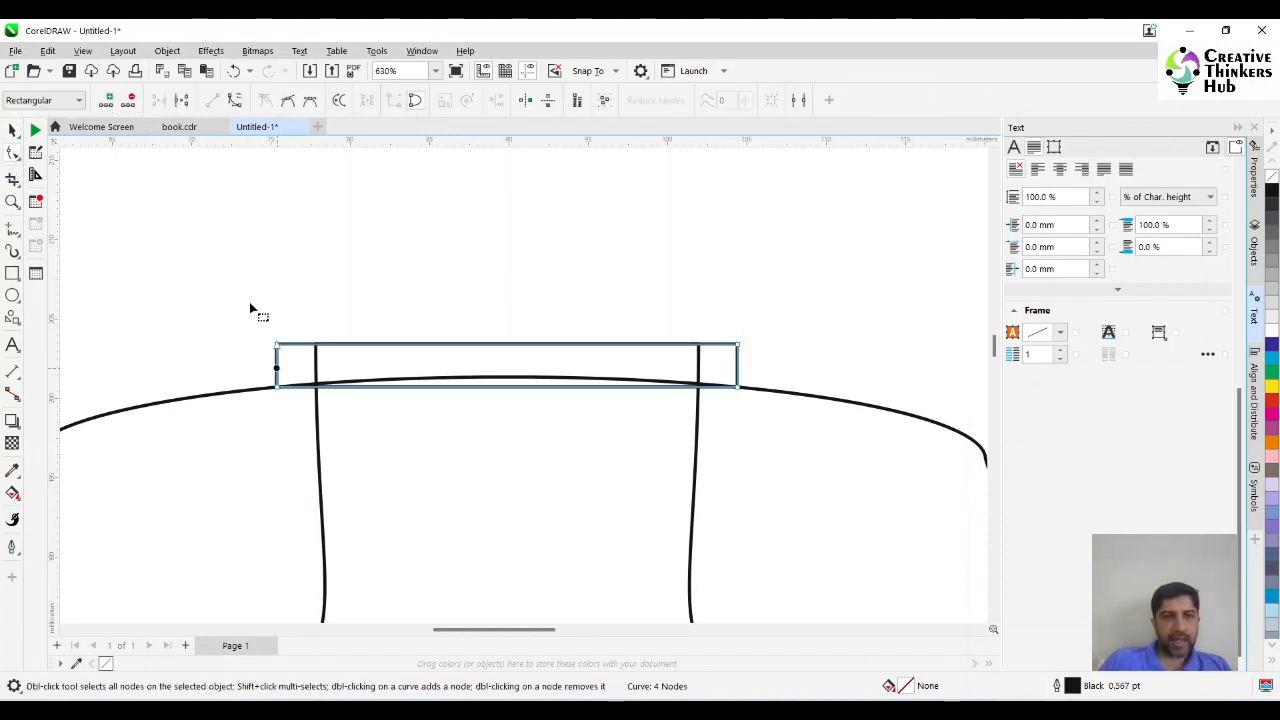
left_click(235, 100)
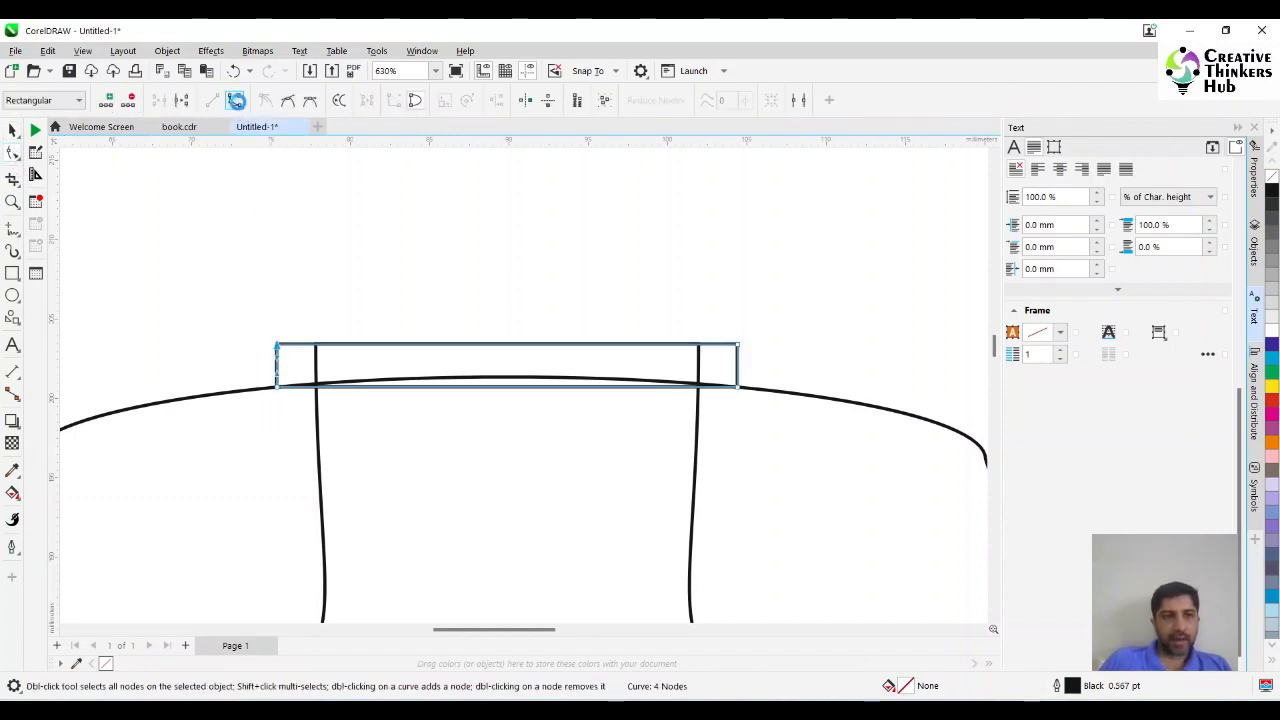
left_click(737, 368)
left_click(234, 100)
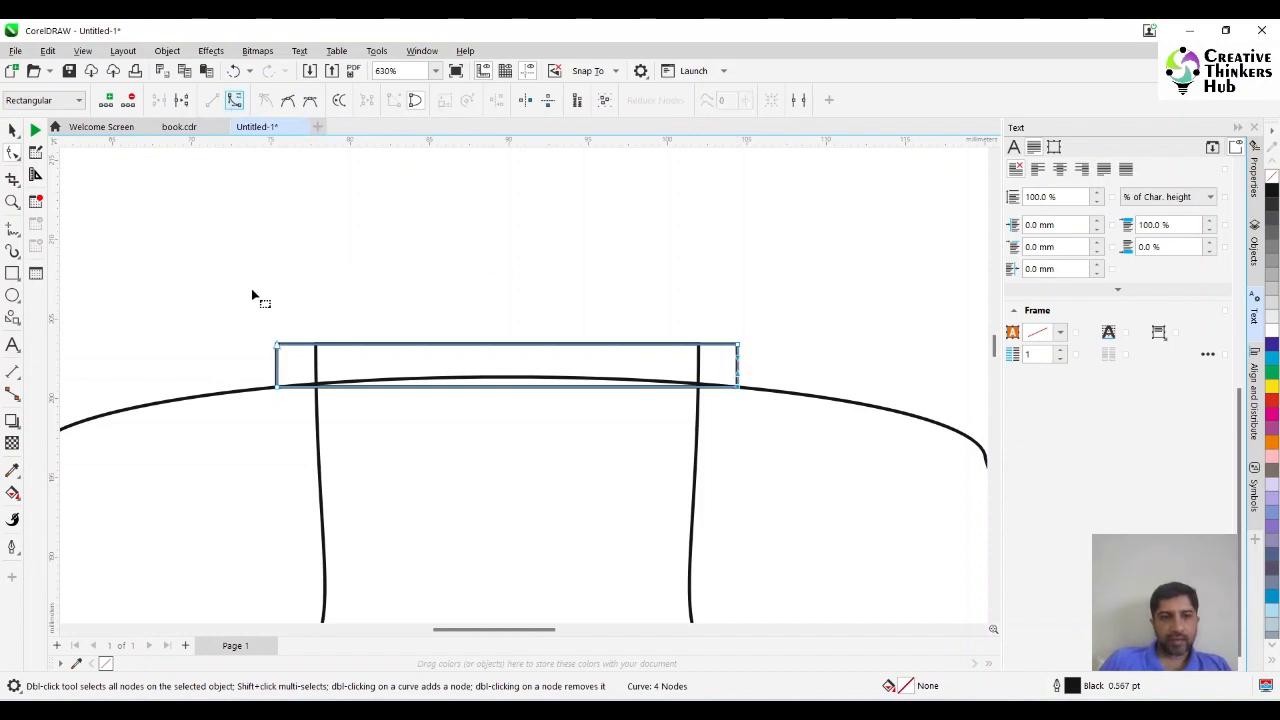
Move the thin rectangle's two upper corner nodes inward onto the top corners of the arrow's shaft.
left_click_drag(240, 298, 316, 346)
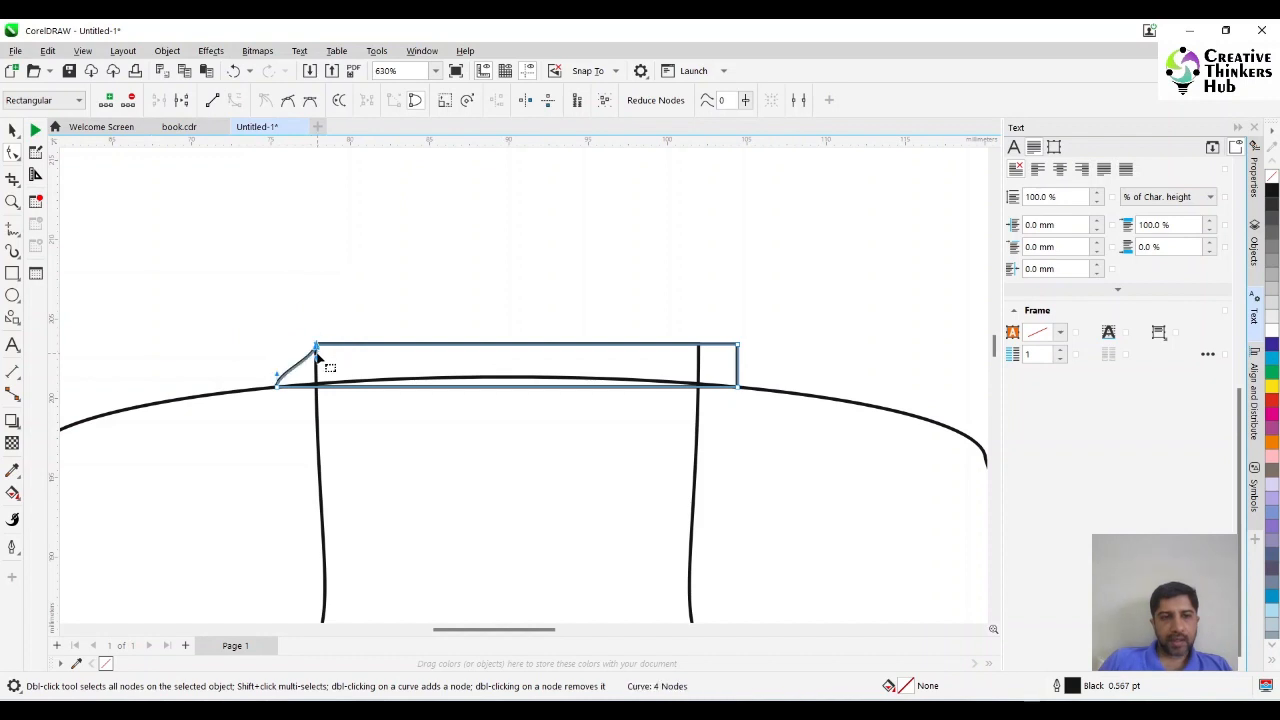
left_click_drag(776, 327, 700, 345)
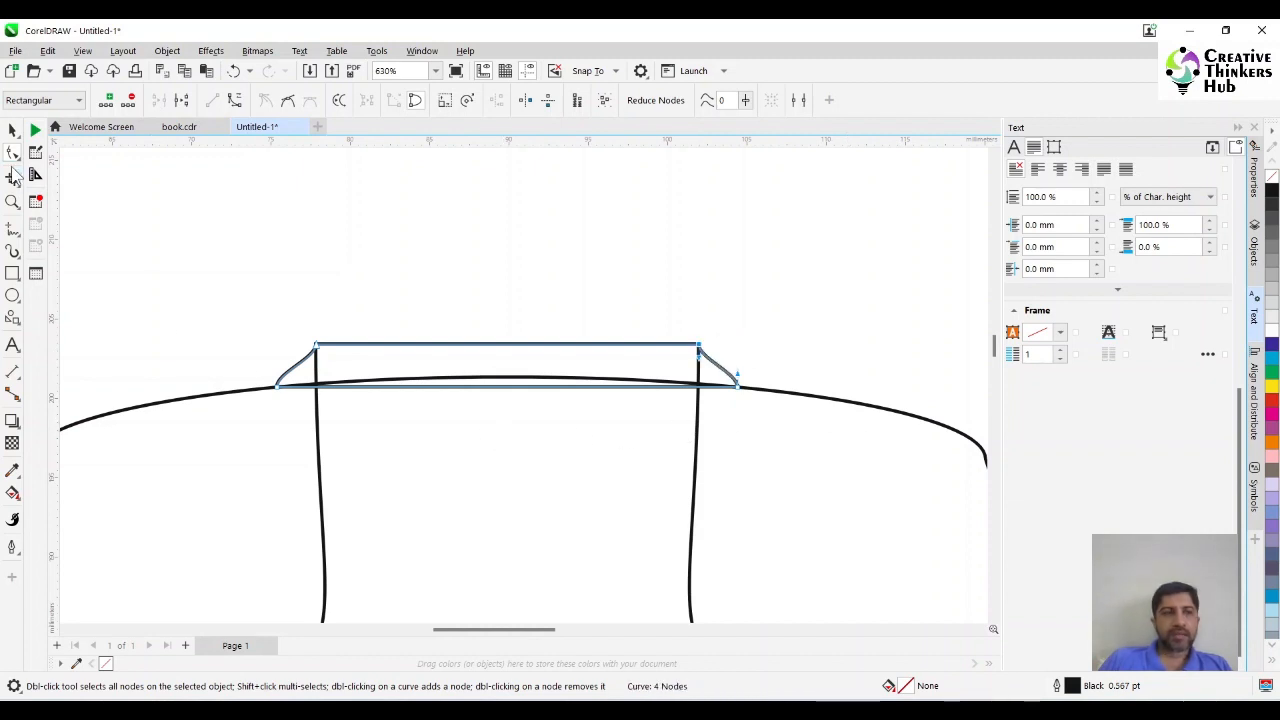
left_click(13, 131)
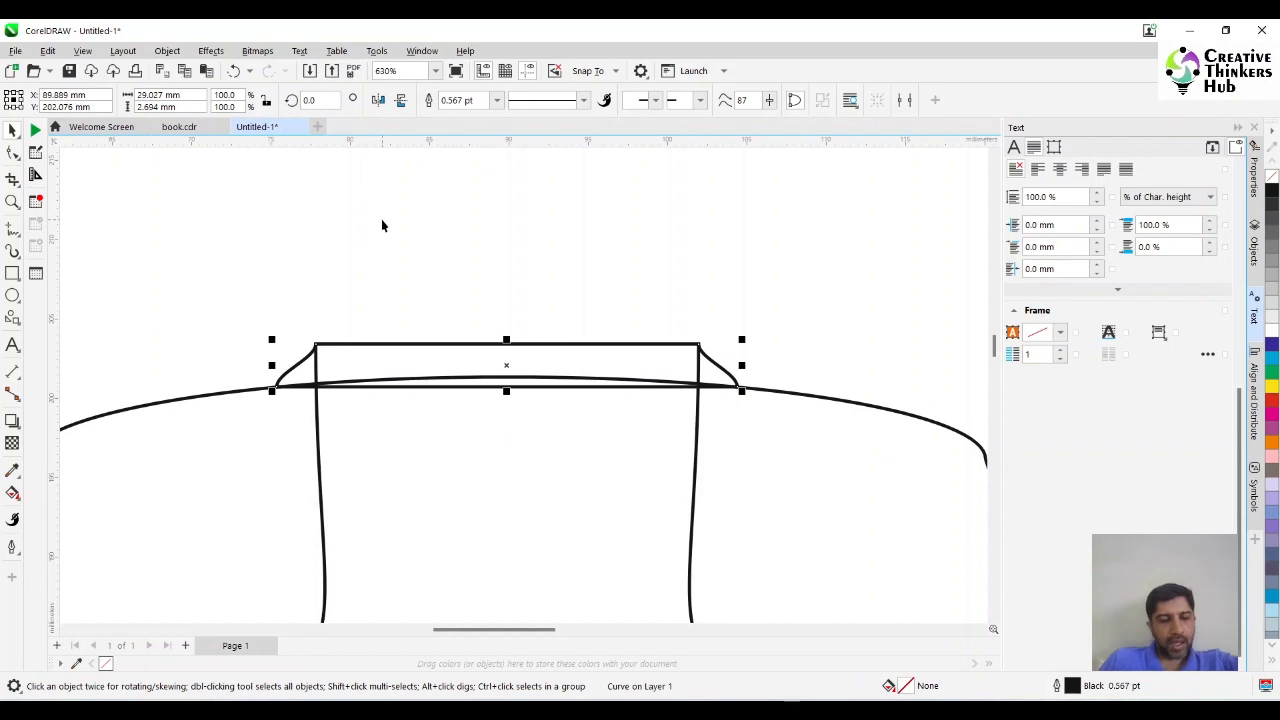
Fill the large welded shape with blue (C100 M100 Y0 K0) and the arrow with red (C0 M100 Y100 K0).
key("F4")
left_click(391, 345)
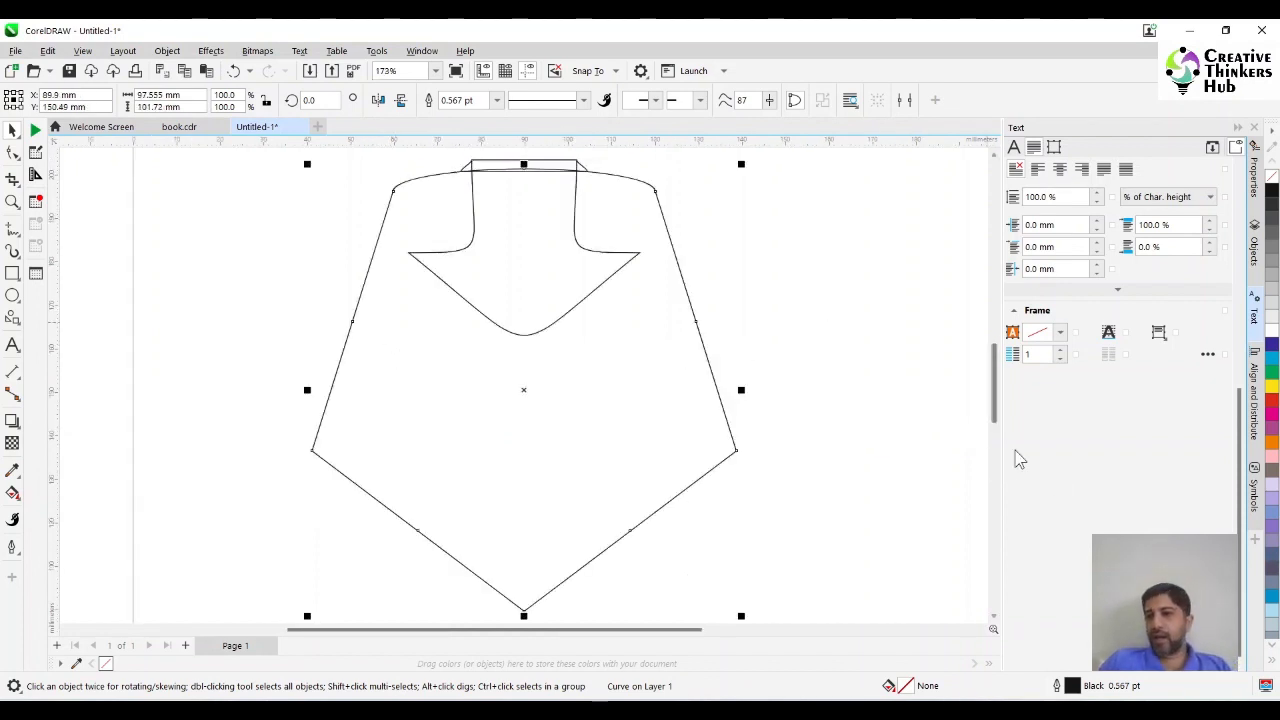
left_click(1272, 352)
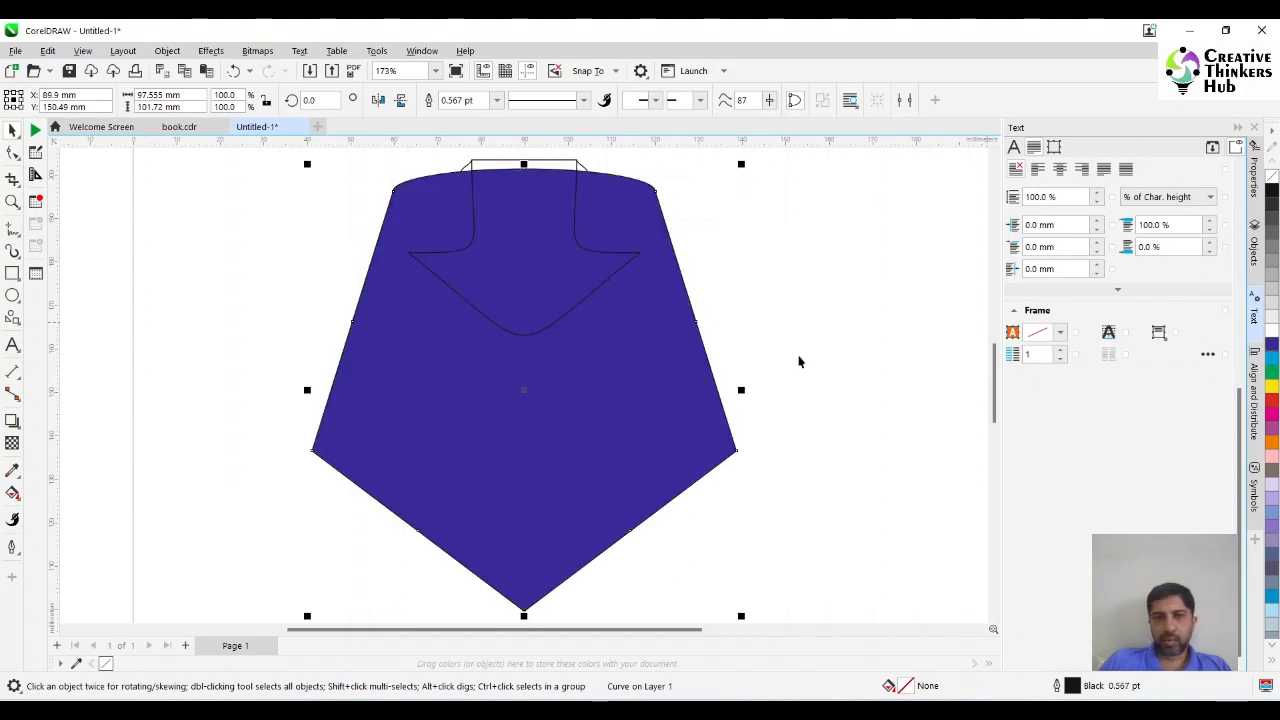
left_click(800, 343)
left_click(537, 274)
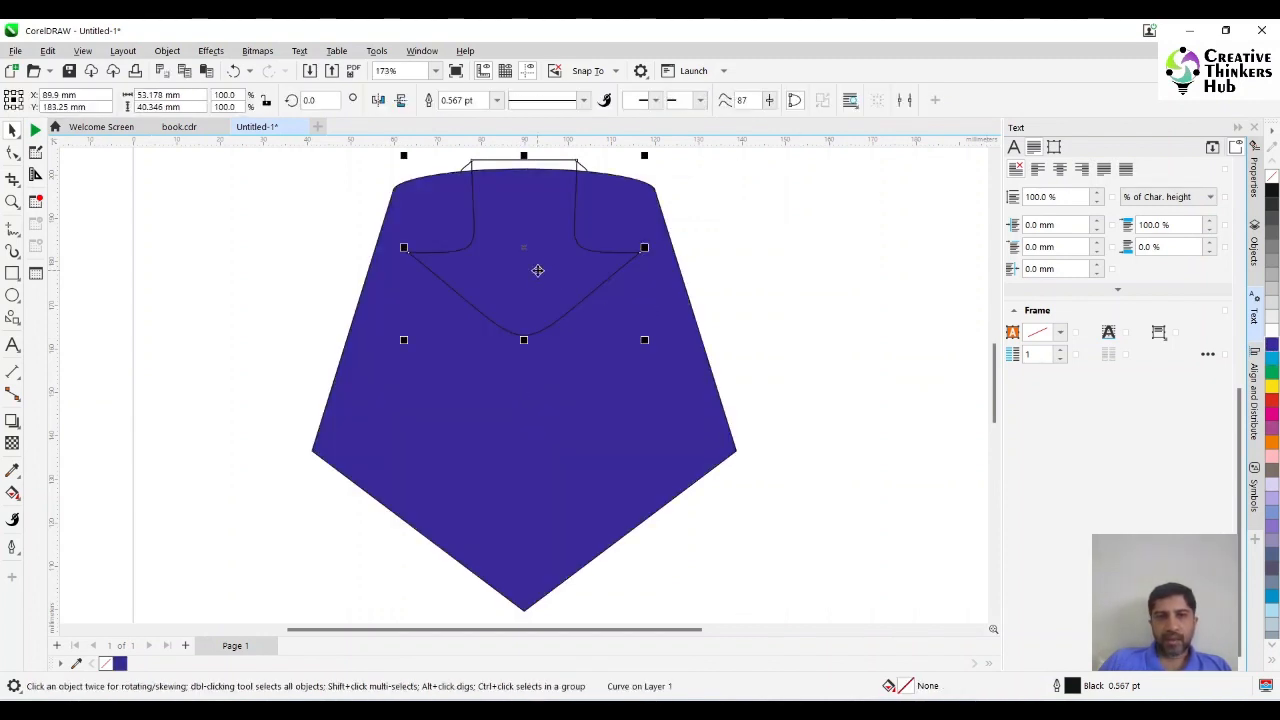
left_click(1272, 405)
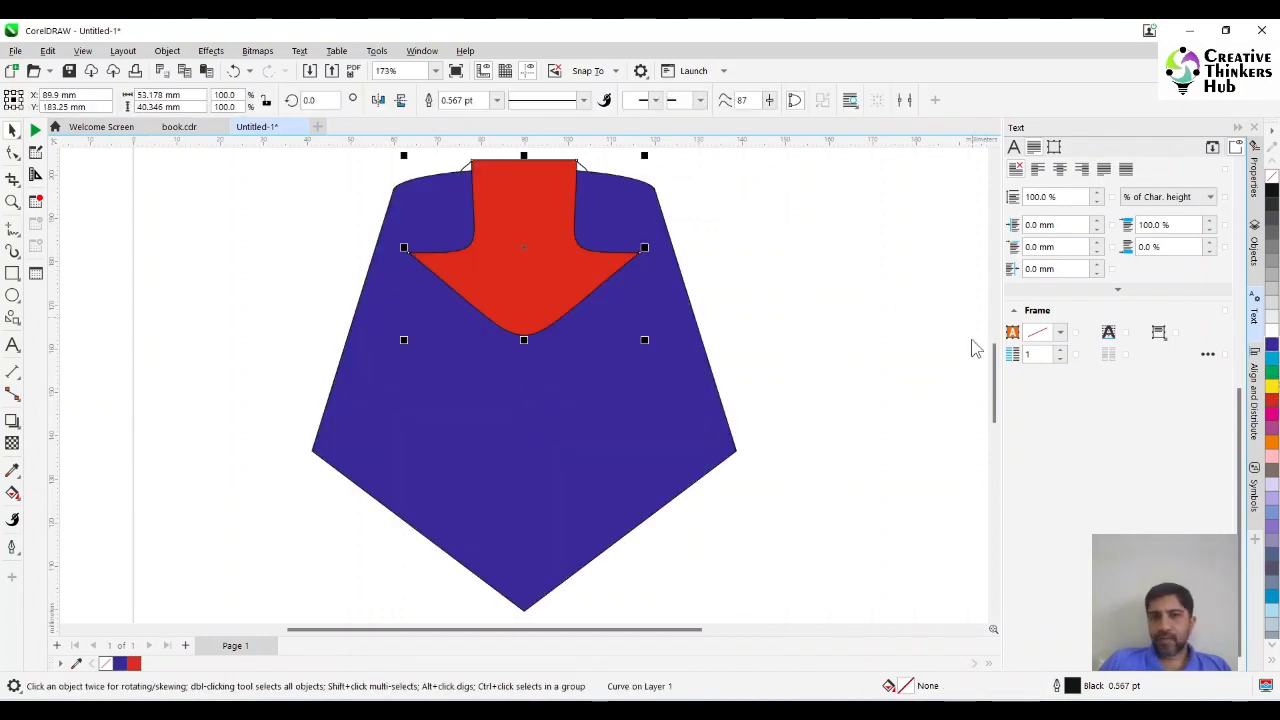
Fill the small tapered piece behind the top of the arrow with purple (C20 M80 Y0 K20).
left_click(588, 167)
left_click(581, 173)
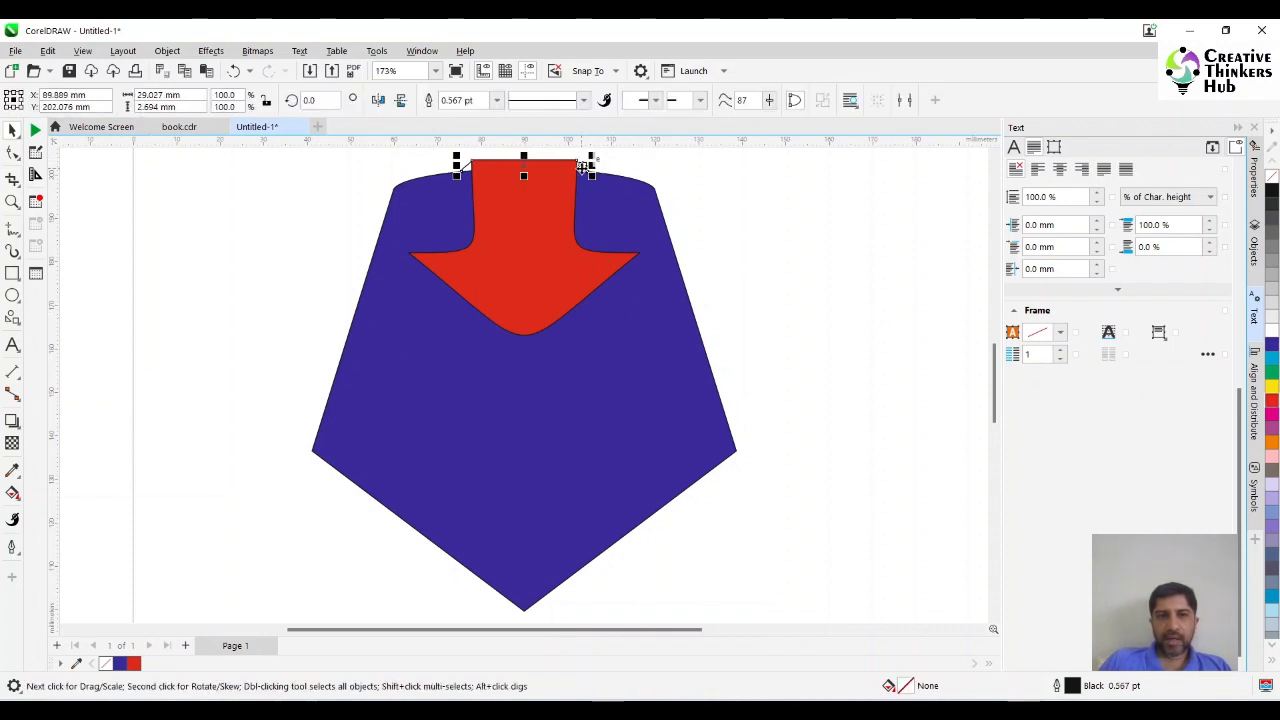
left_click(1271, 430)
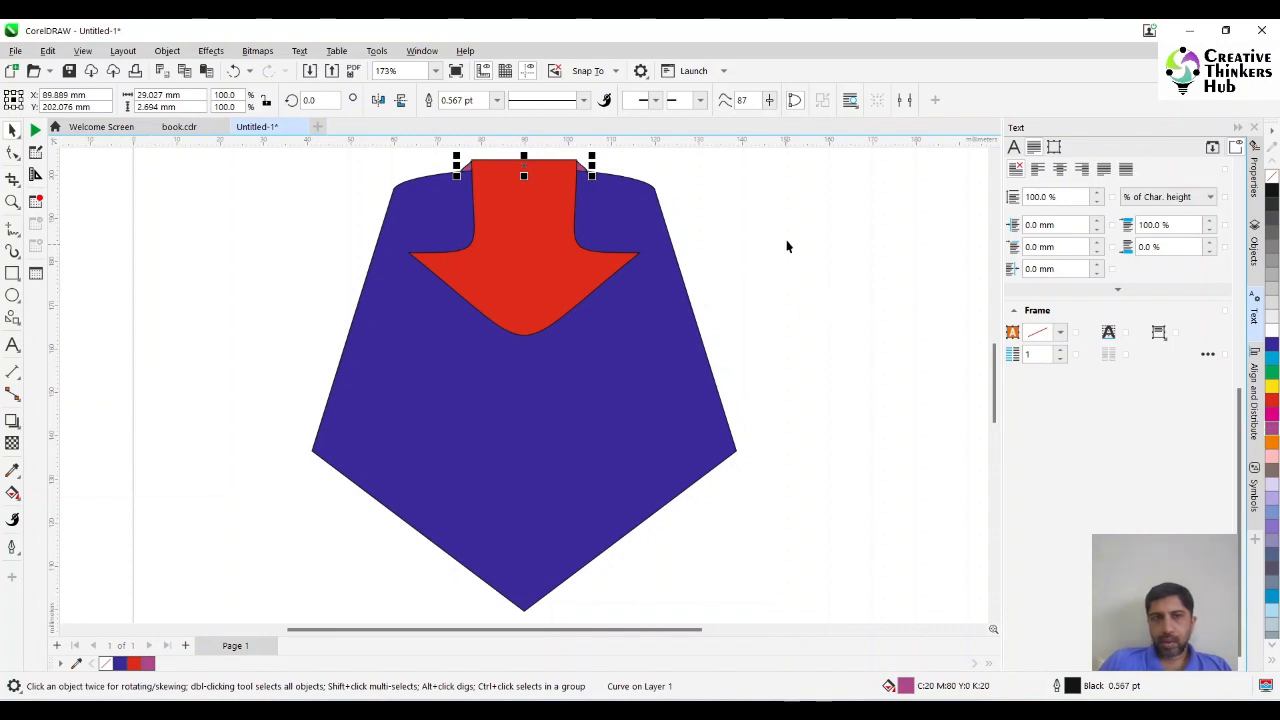
Add a drop shadow to the red arrow, offset about 3 mm downward.
left_click(560, 400)
left_click(537, 280)
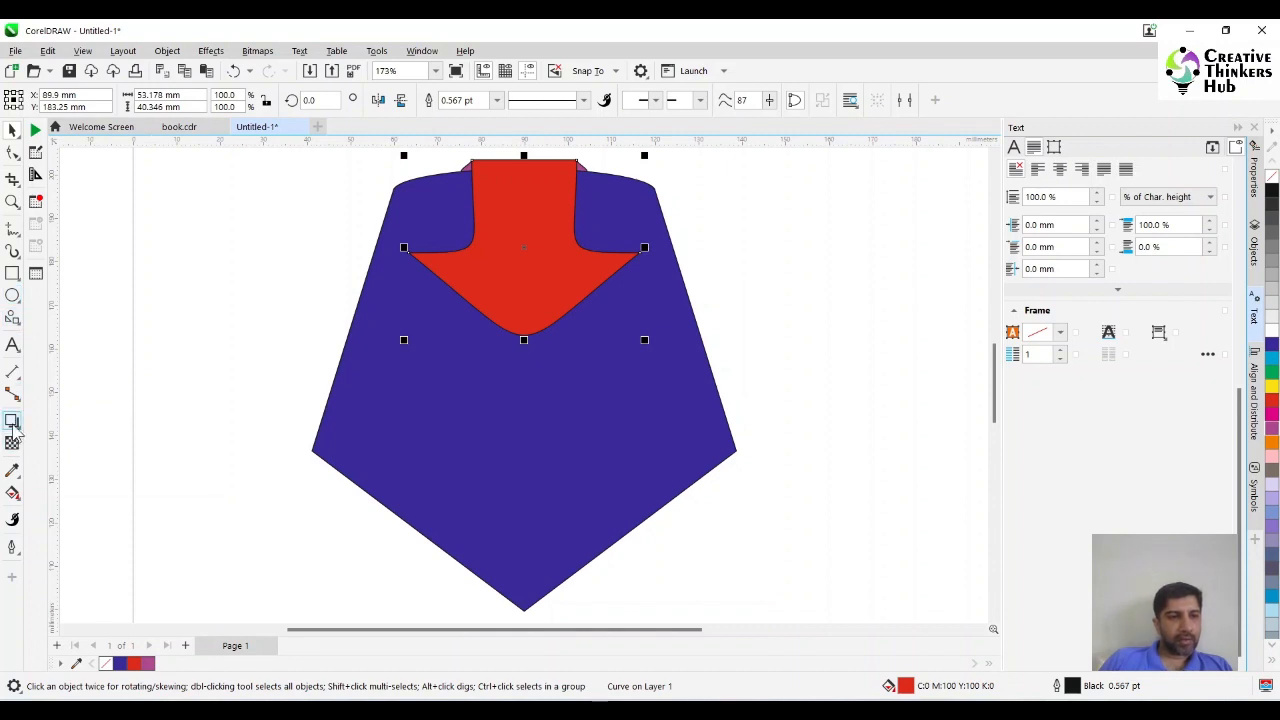
left_click(15, 421)
left_click(45, 422)
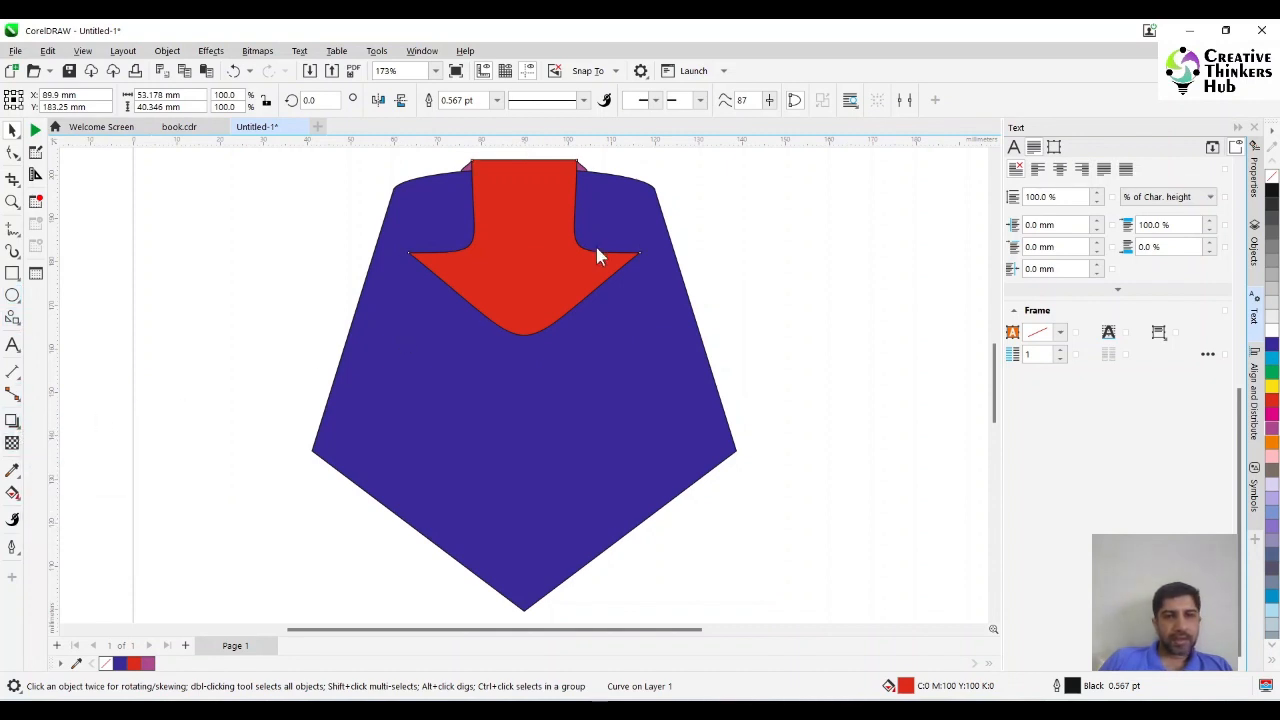
left_click_drag(524, 250, 532, 339)
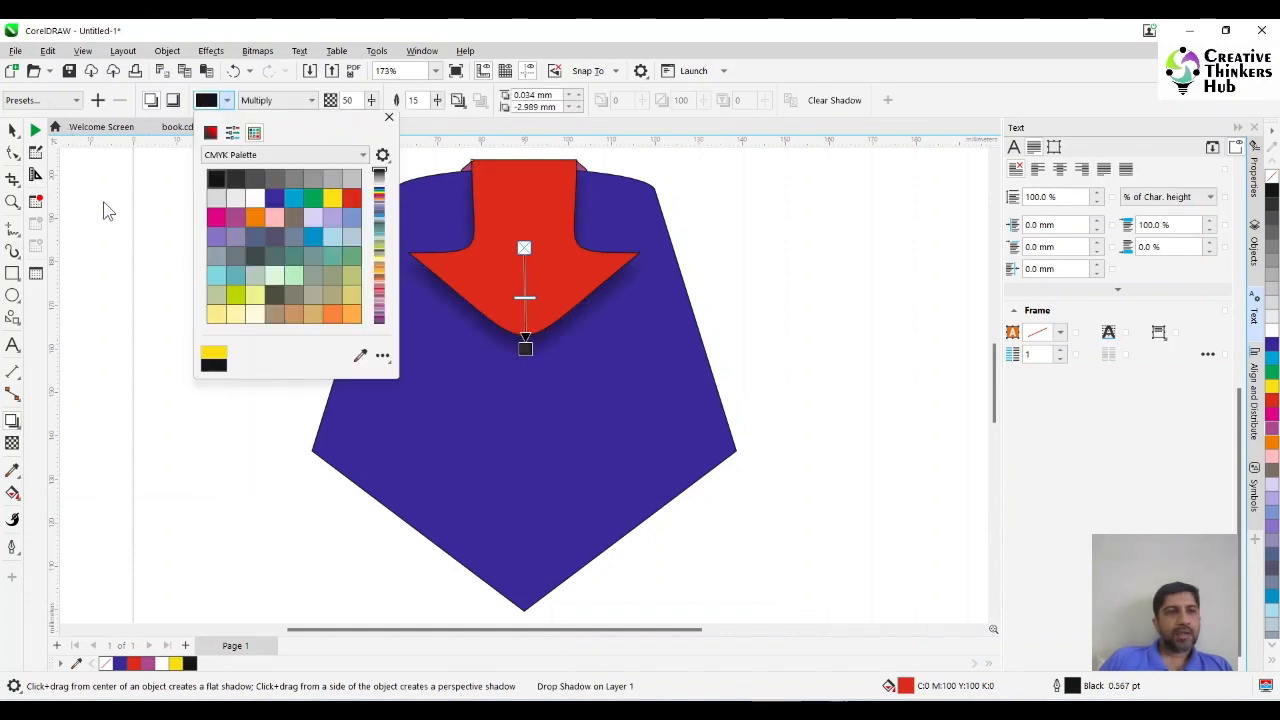
left_click(103, 203)
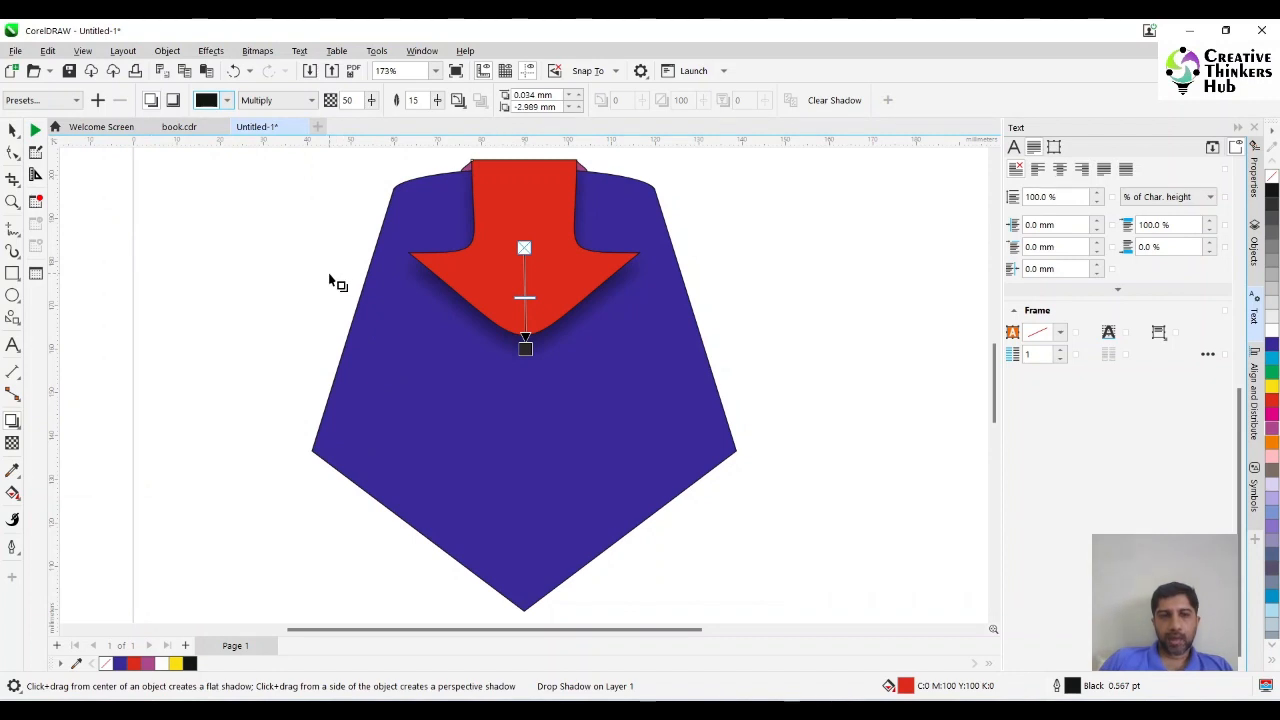
left_click(12, 130)
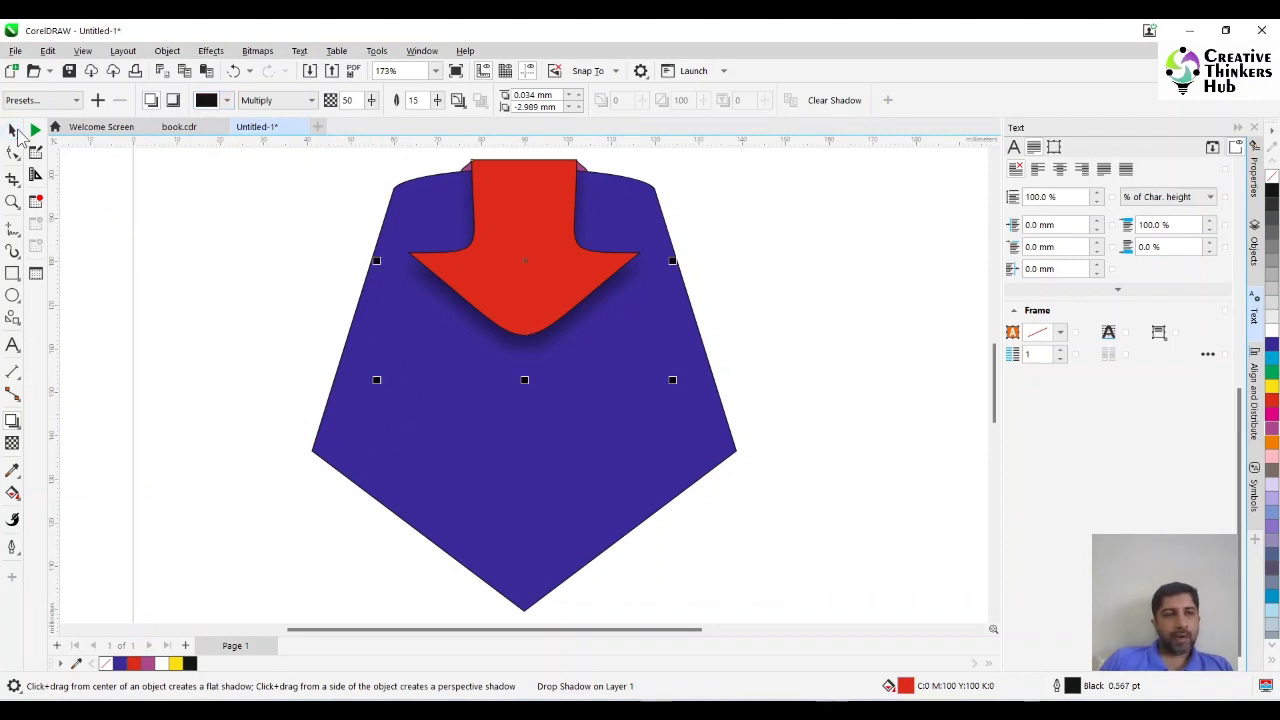
Duplicate the blue shape and scale the copy to about 90 % from its centre.
left_click(488, 414)
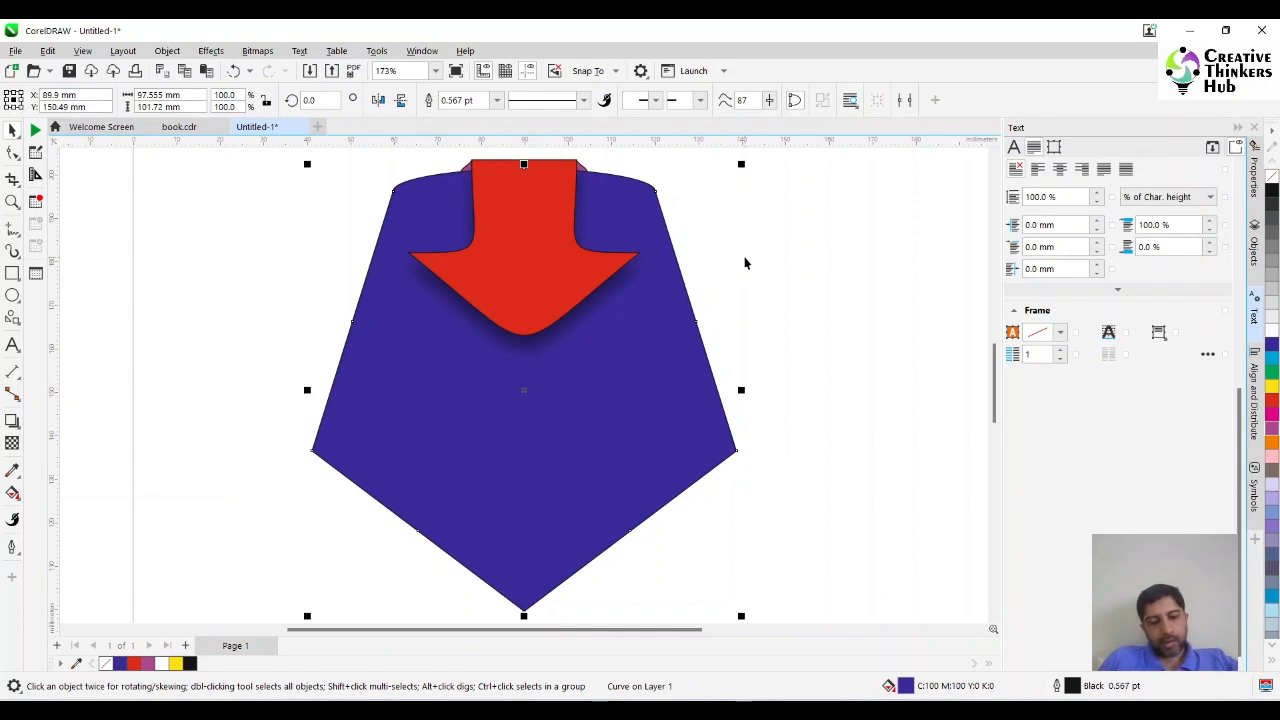
key("ctrl+d")
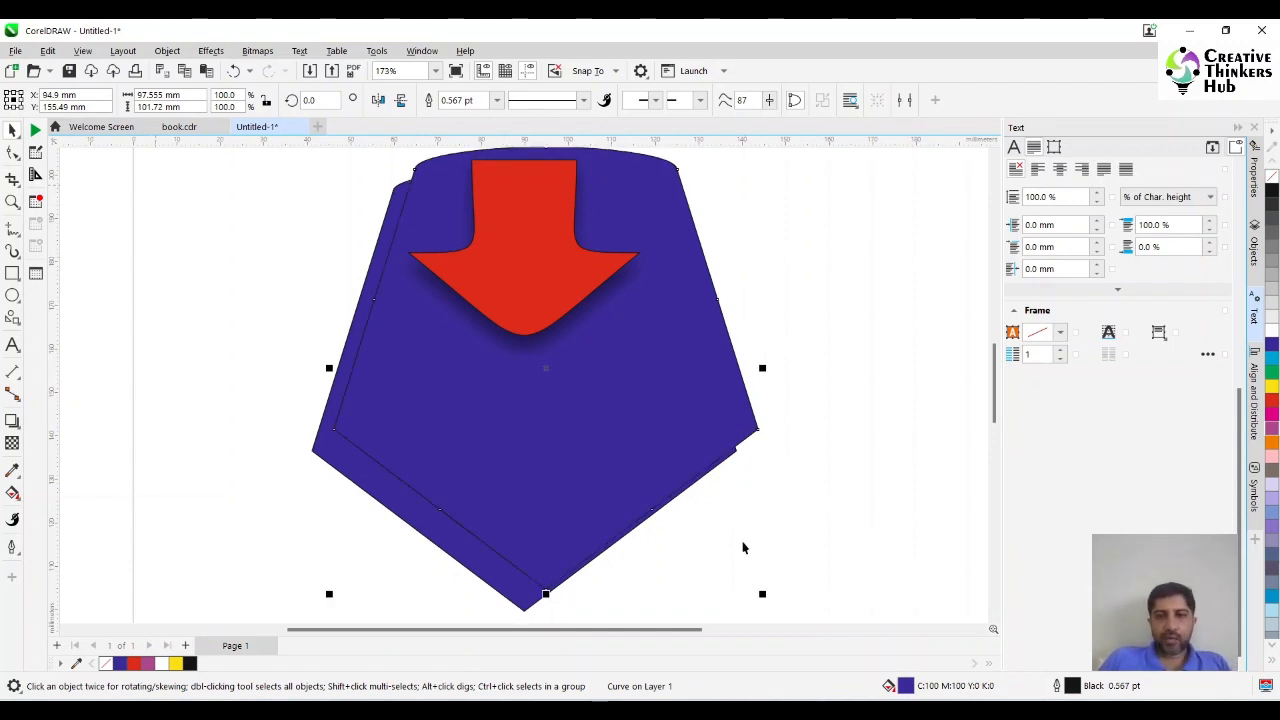
left_click_drag(763, 594, 748, 596)
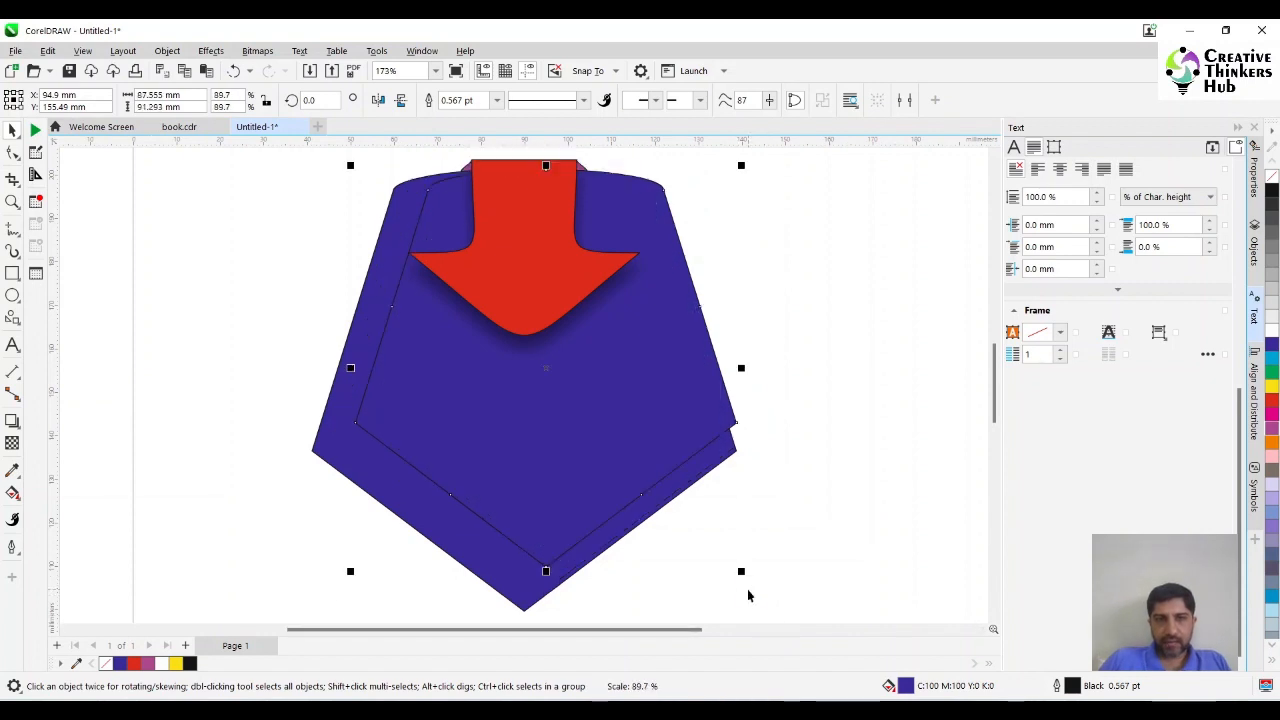
Centre the smaller blue copy on the original shape, both horizontally and vertically.
left_click(524, 598, "shift")
key("e")
key("c")
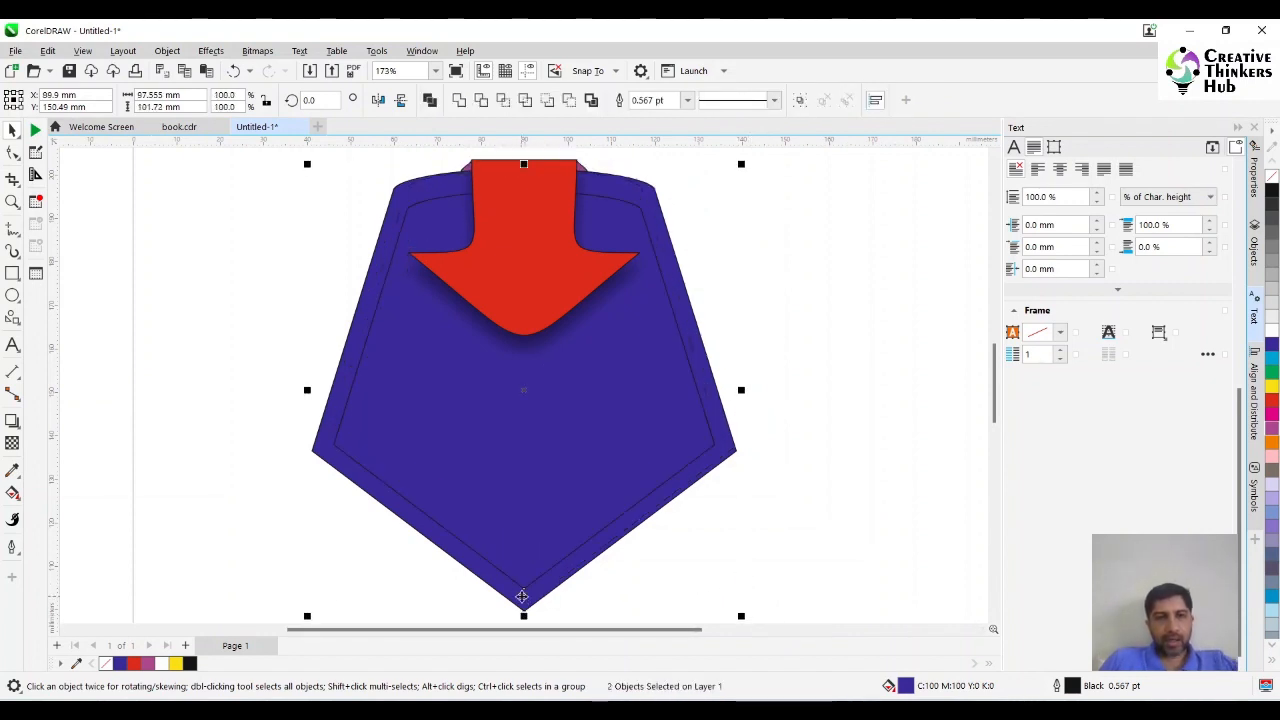
left_click(823, 497)
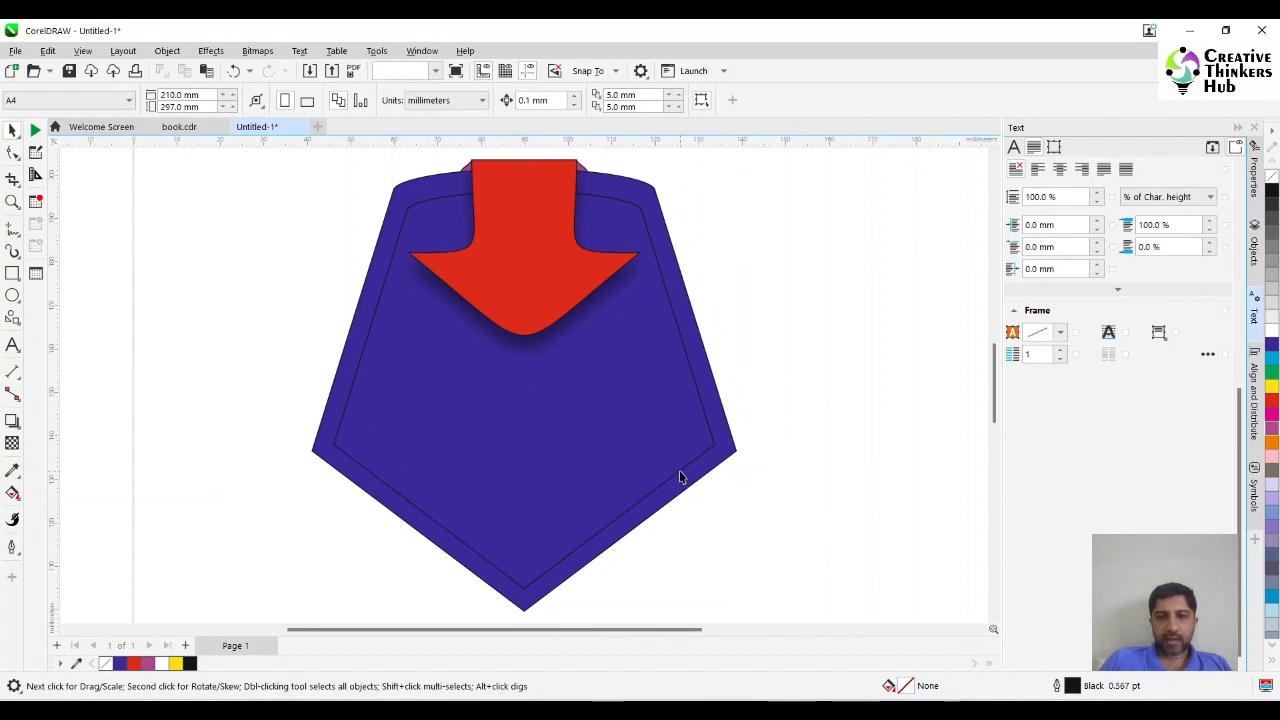
Give the smaller blue copy a white dashed outline that looks like stitching.
left_click(679, 470)
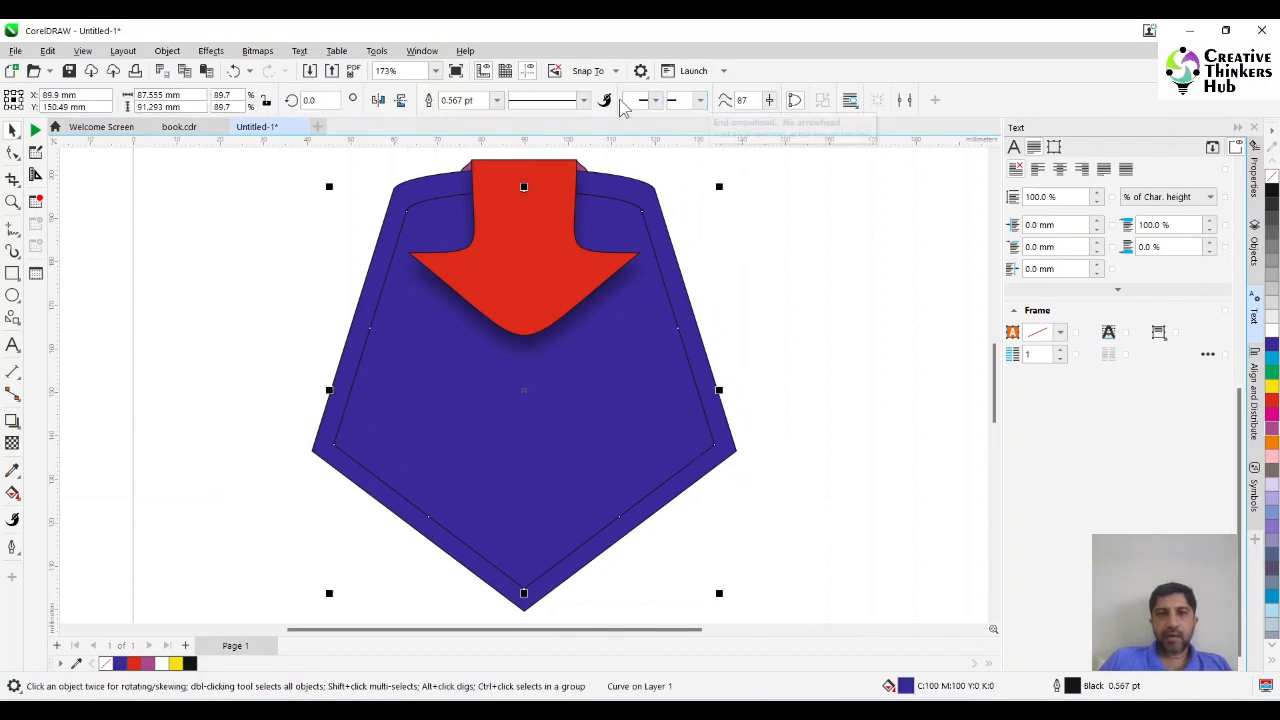
left_click(584, 100)
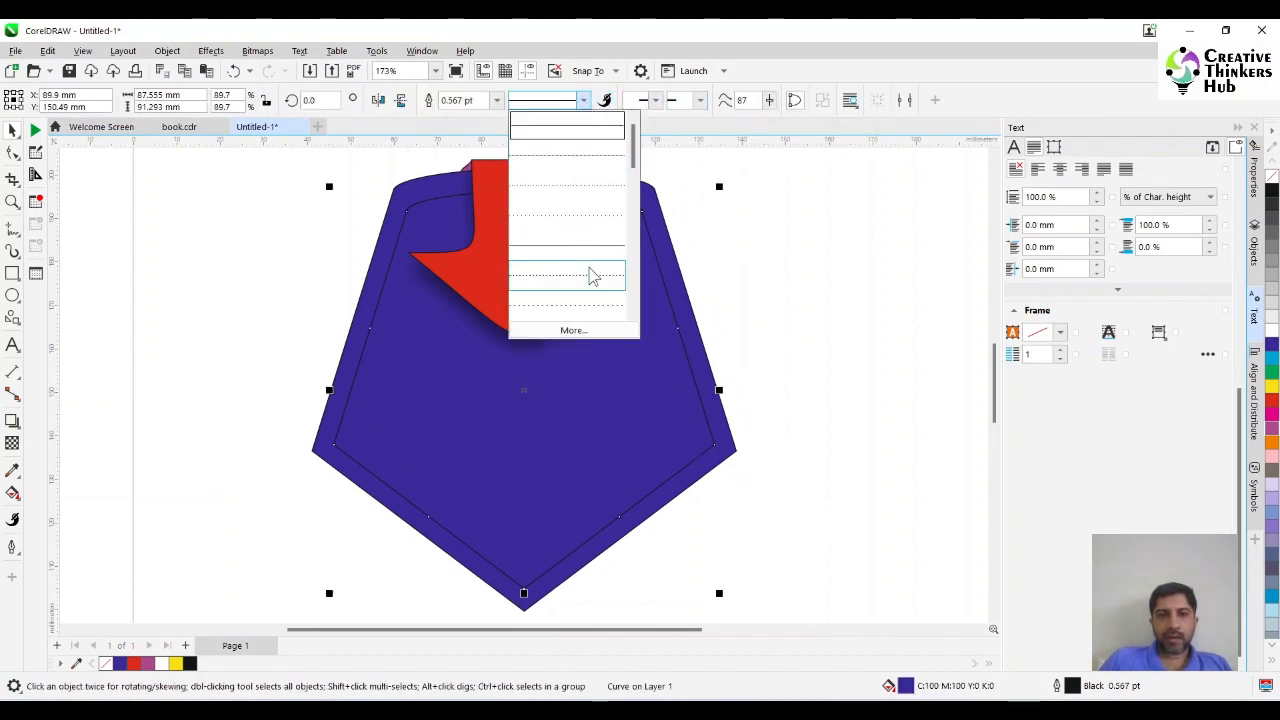
left_click_drag(635, 165, 638, 205)
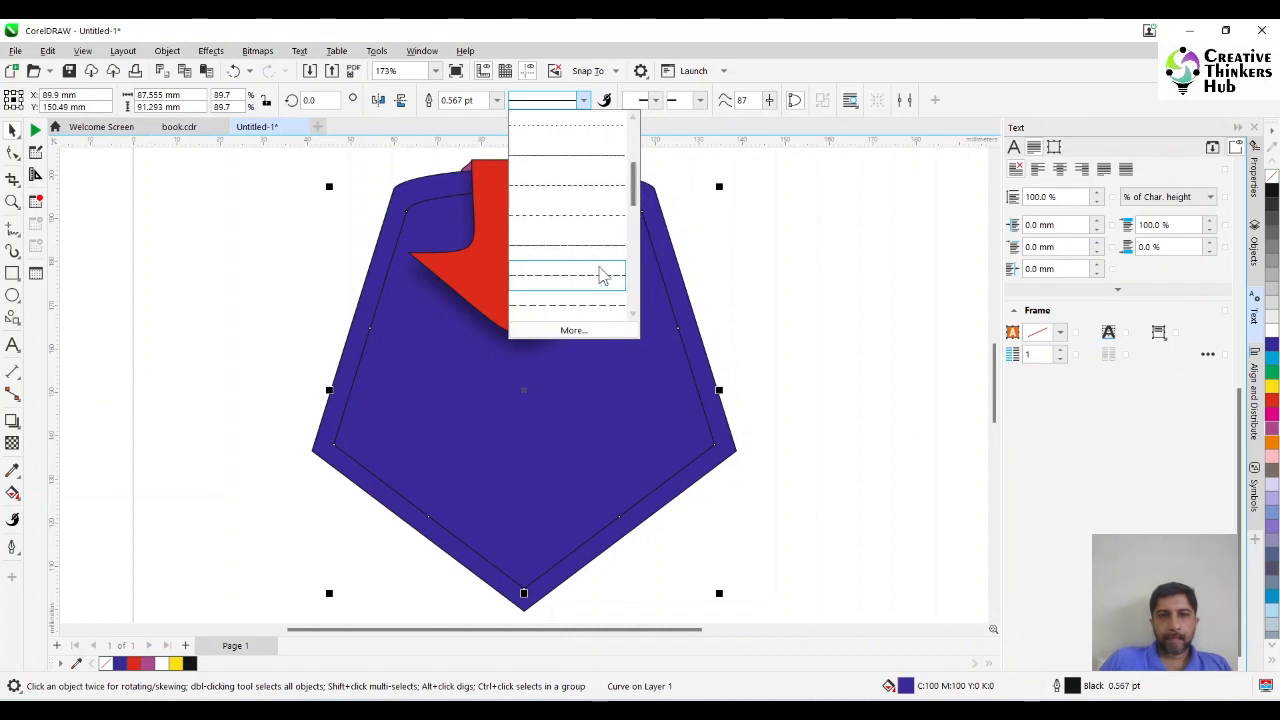
left_click(602, 226)
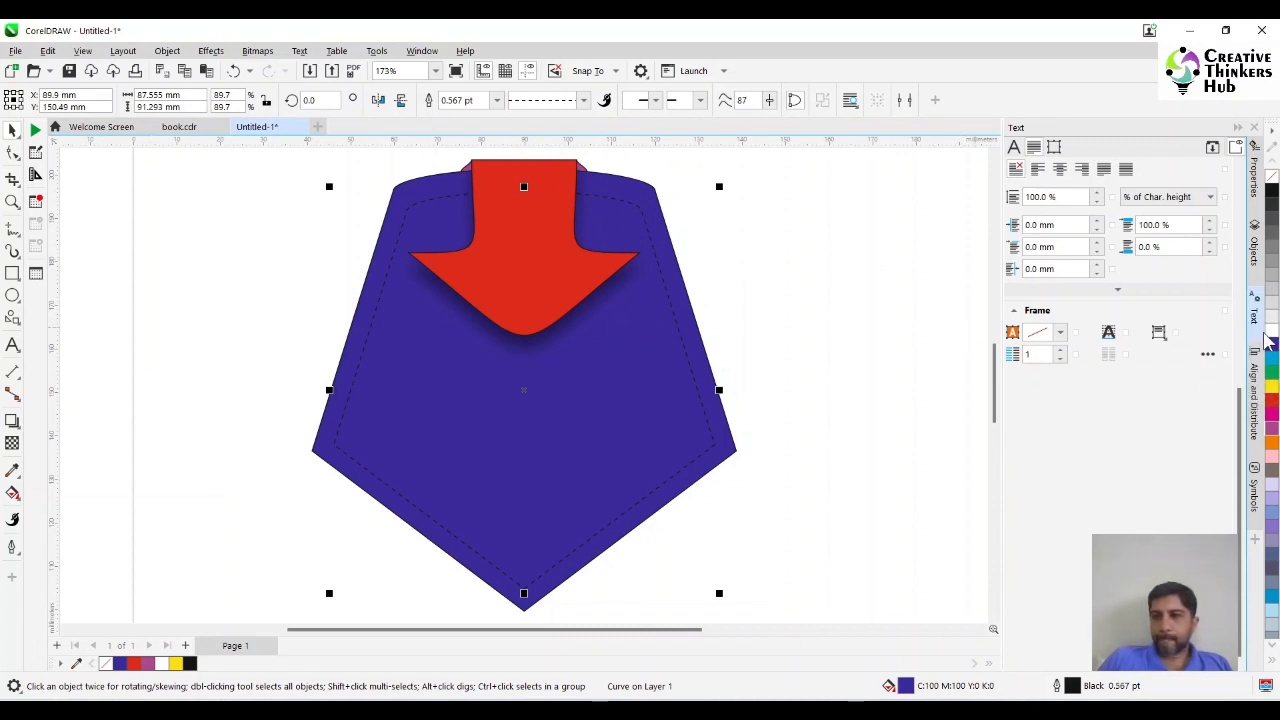
left_click(808, 464)
Remove the outline from the large blue shape, the red arrow and the small purple piece.
left_click(697, 482)
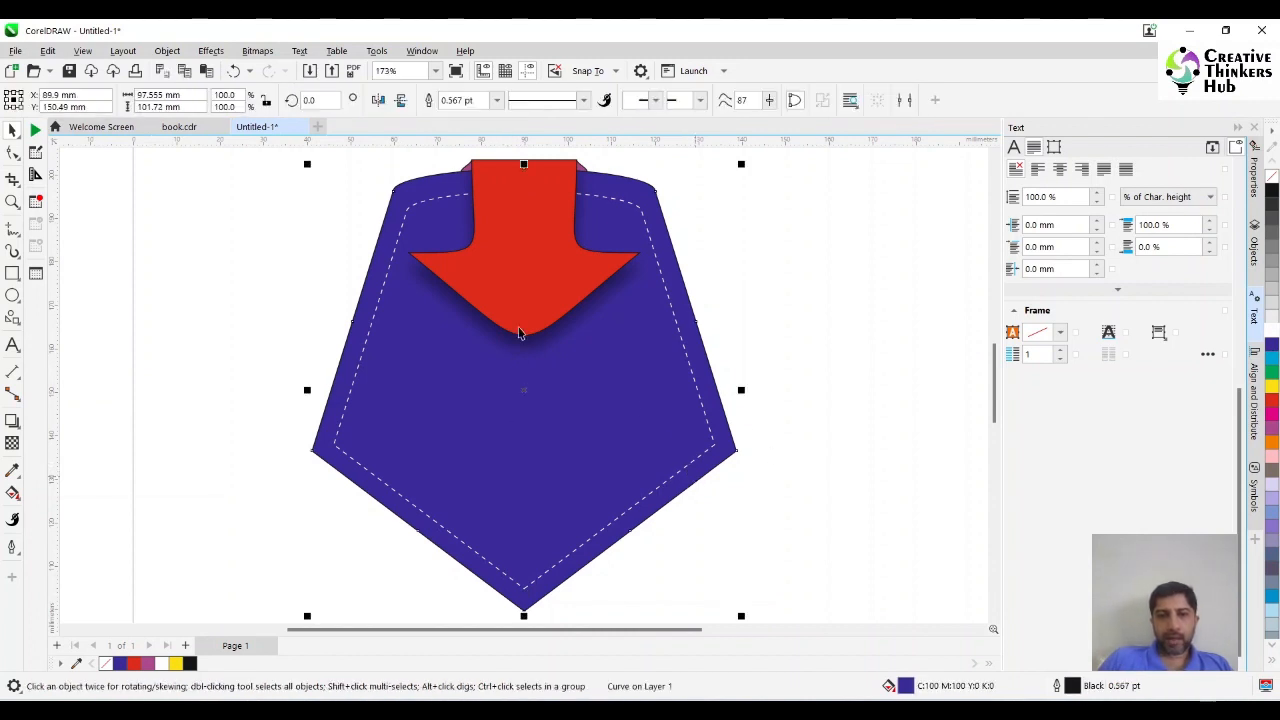
left_click(515, 295, "shift")
left_click(585, 170, "shift")
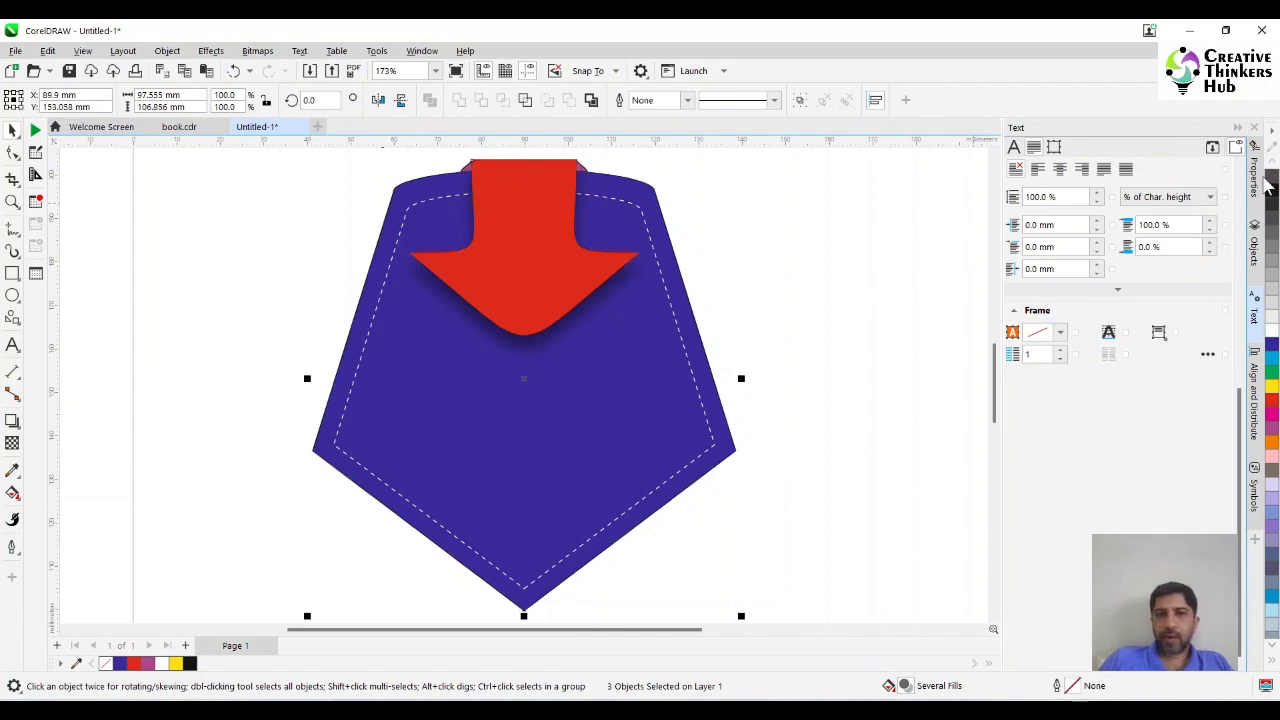
Undo the last change and remove the outline from the small purple piece behind the top of the red arrow.
key("Escape")
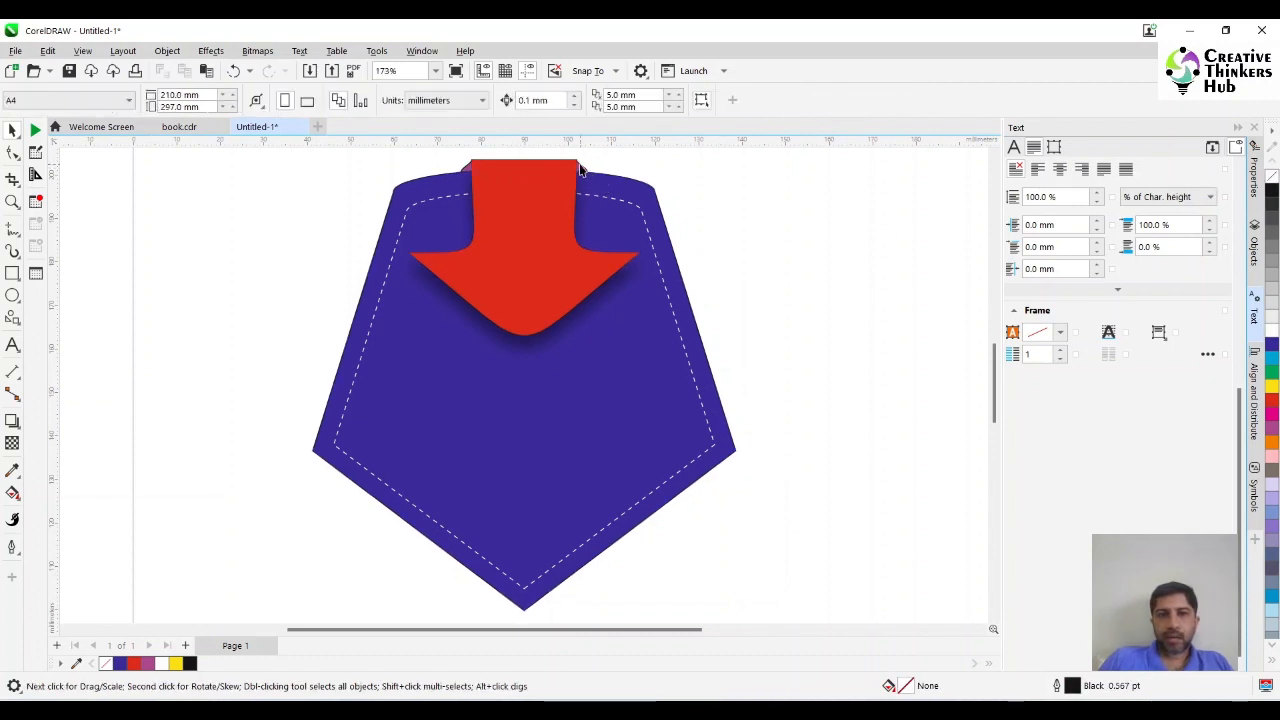
left_click(580, 170)
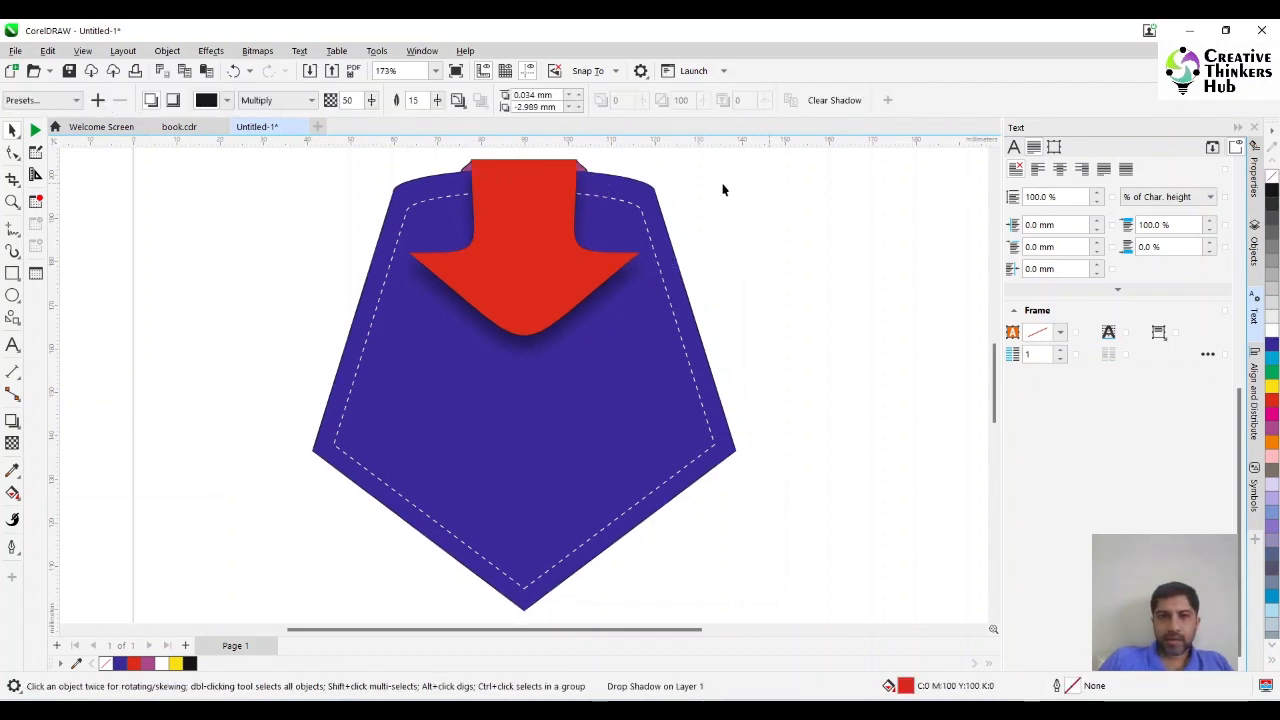
key("ctrl+z")
left_click(994, 156)
left_click(994, 156)
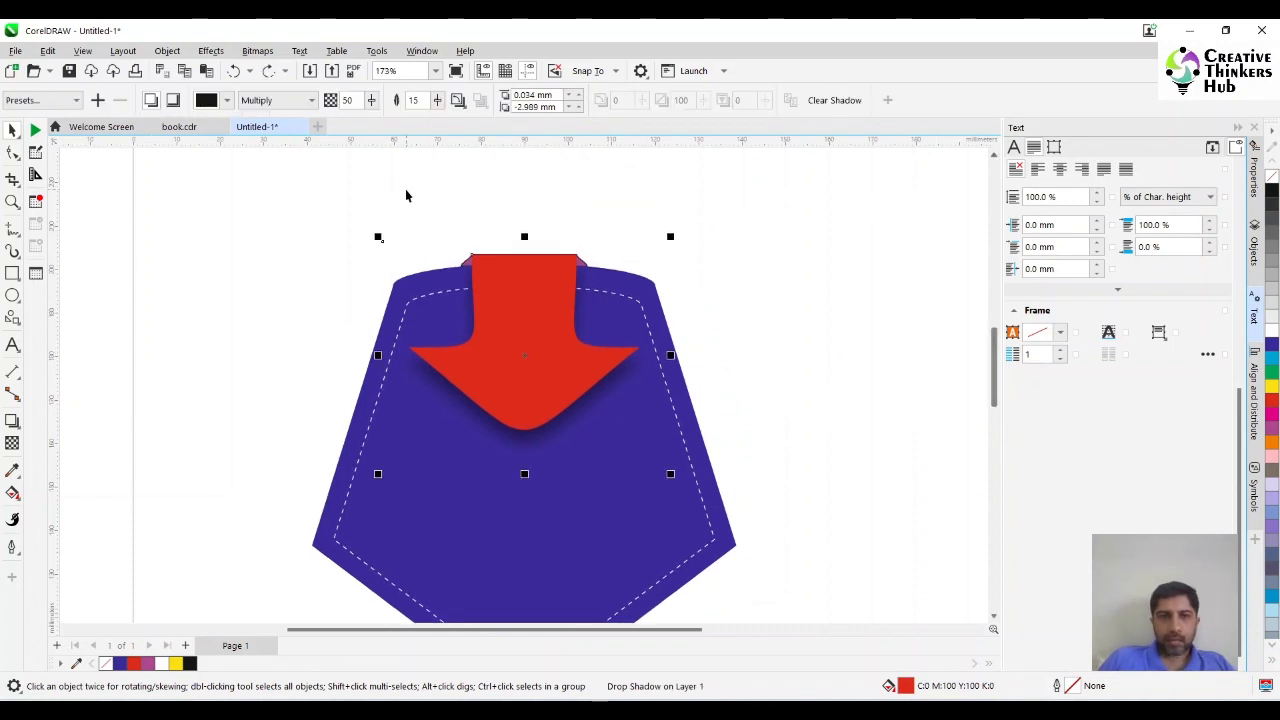
left_click_drag(406, 195, 663, 277)
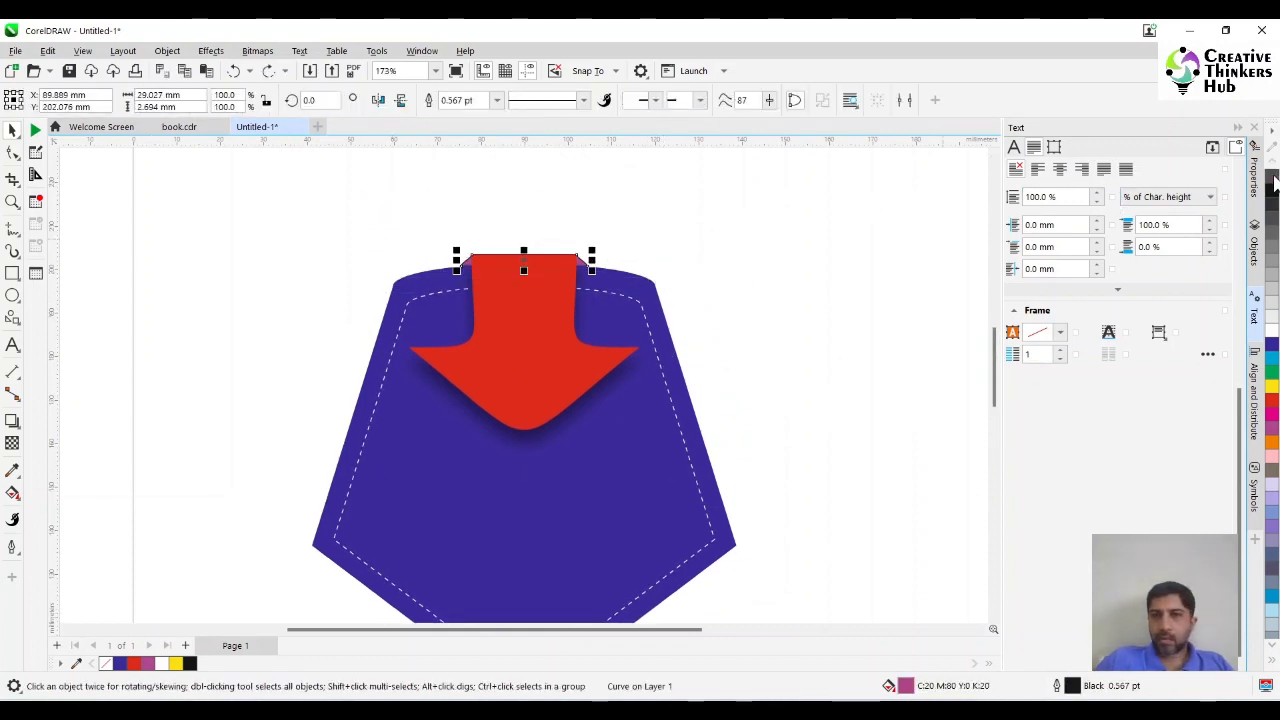
left_click(1273, 178)
left_click(767, 273)
Scale the whole illustration down to about 74 × 81 mm and move it into the page's upper-left corner.
scroll(769, 261, "down", 1)
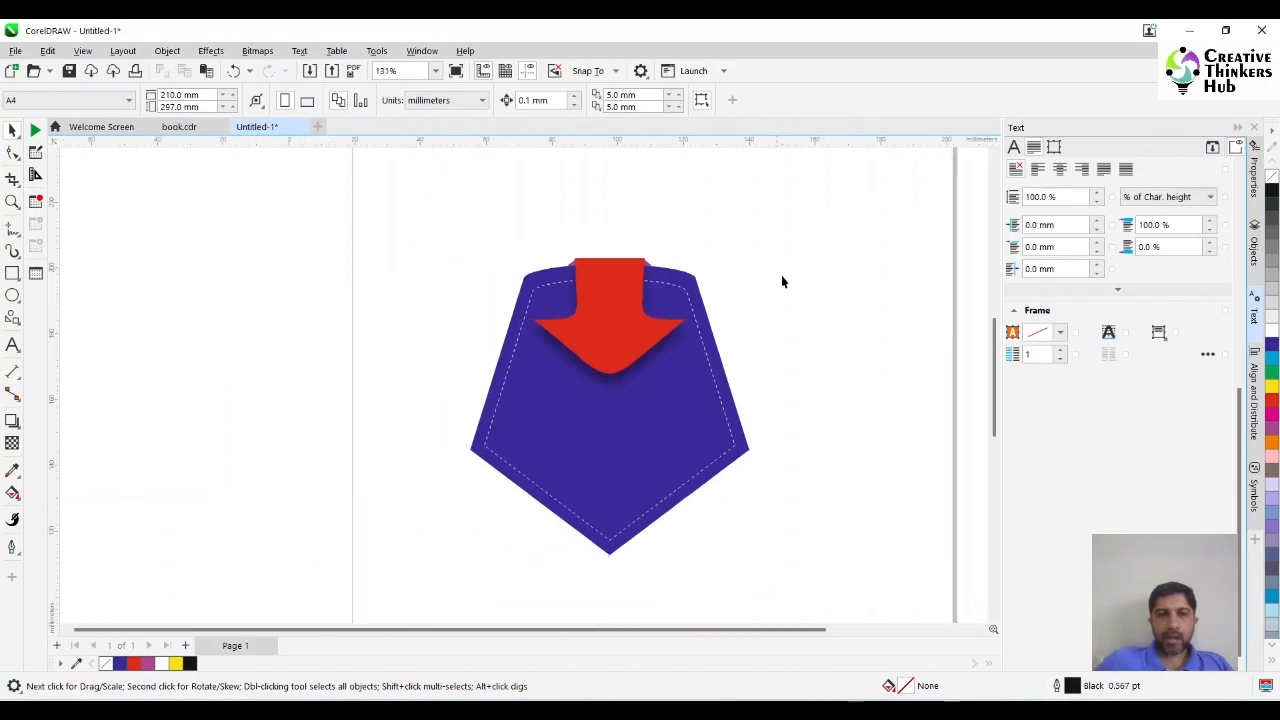
scroll(781, 275, "down", 3)
left_click_drag(655, 250, 832, 390)
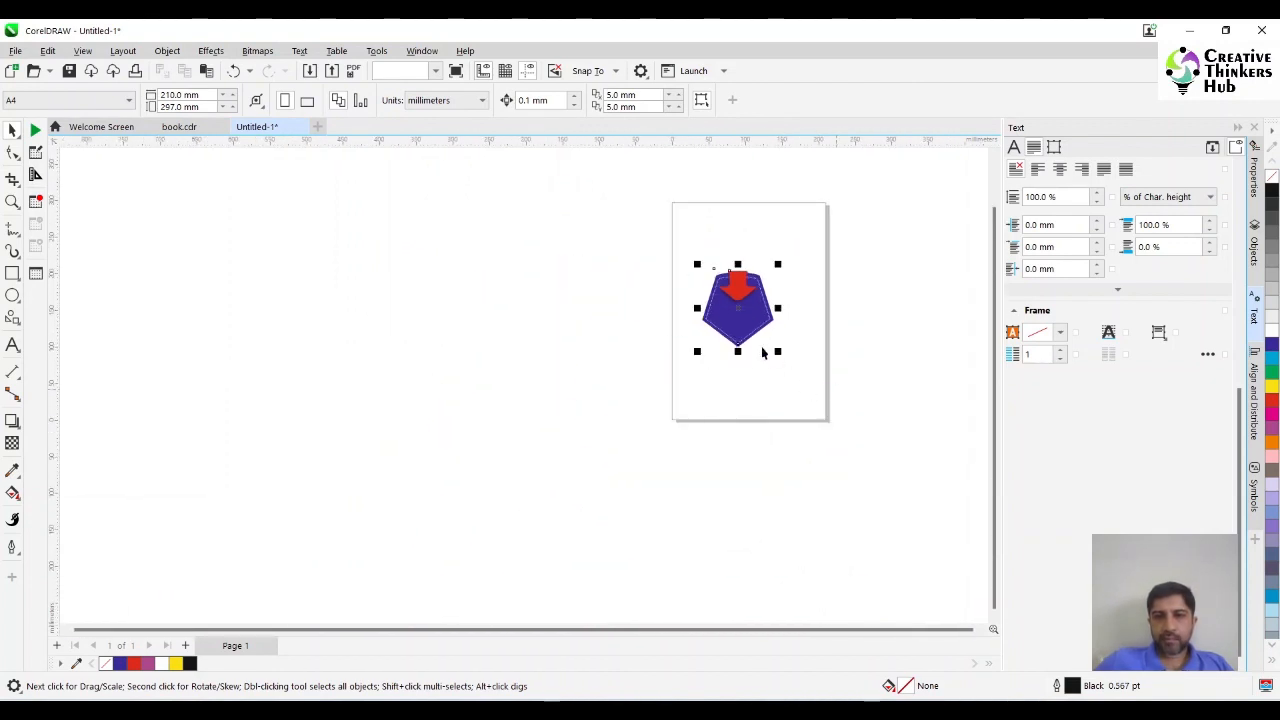
left_click_drag(753, 326, 708, 221)
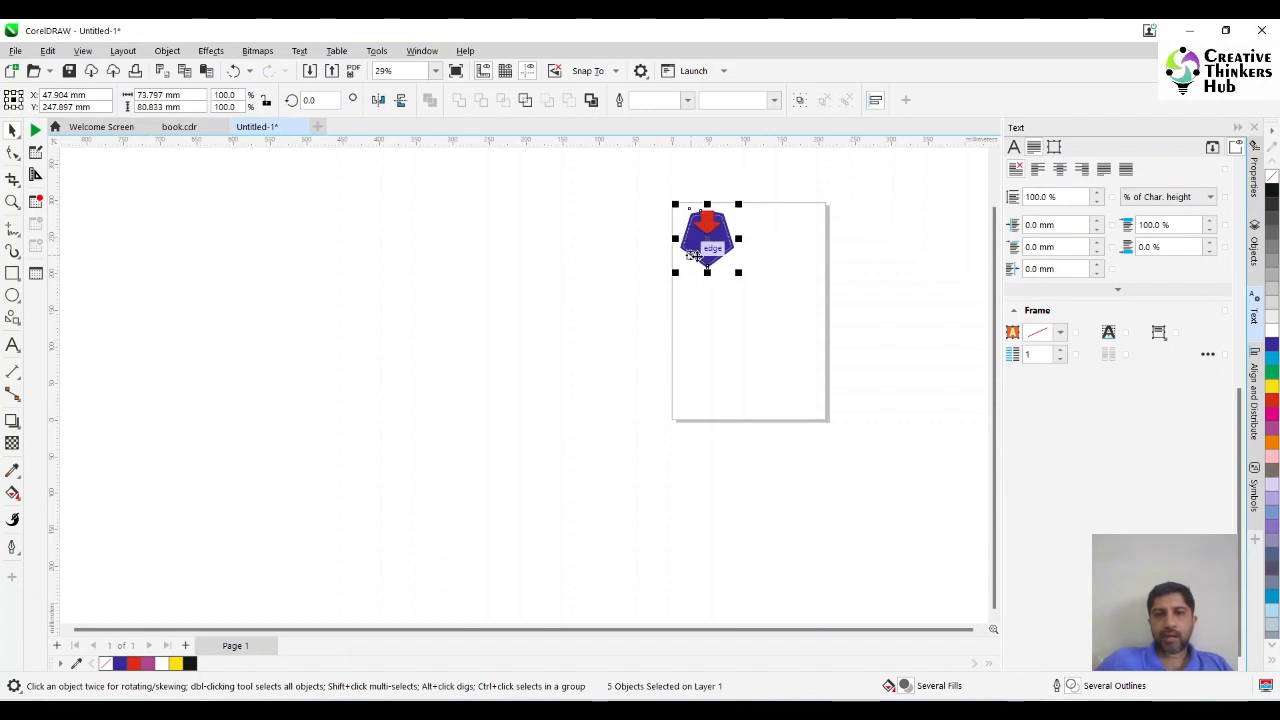
left_click(771, 287)
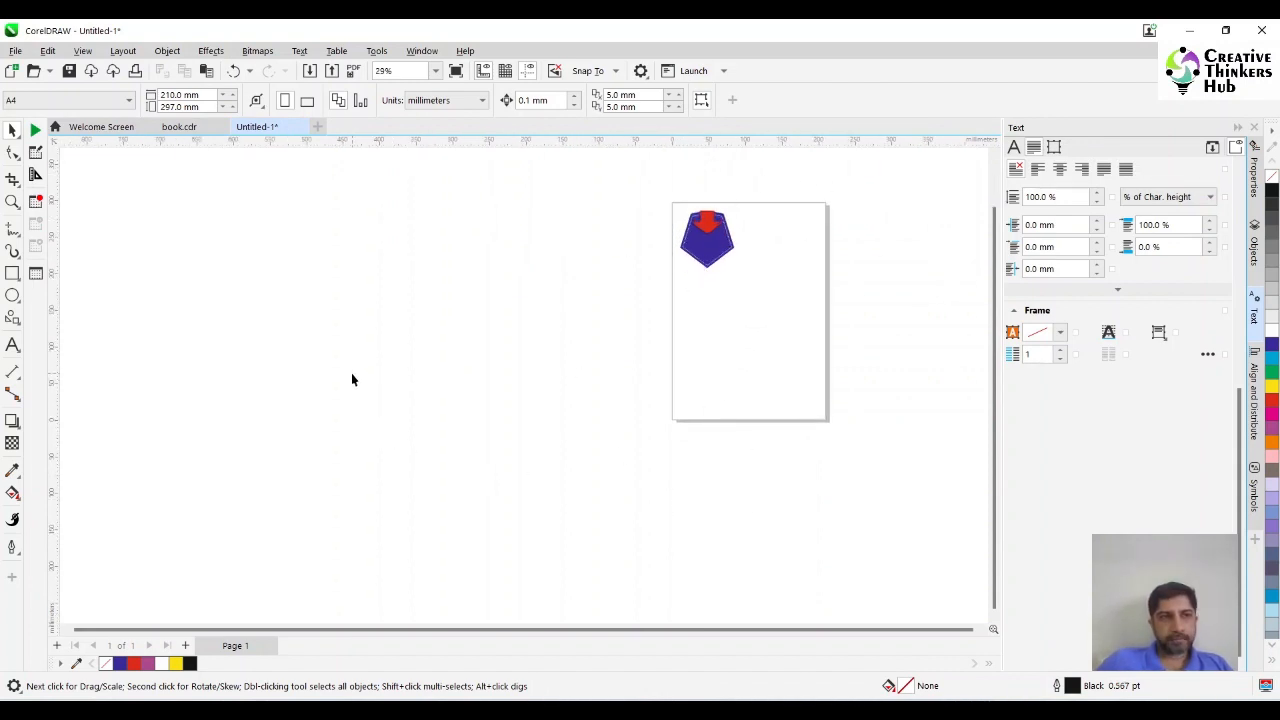
Create a new print merge and start a numeric column named NO.
left_click(15, 52)
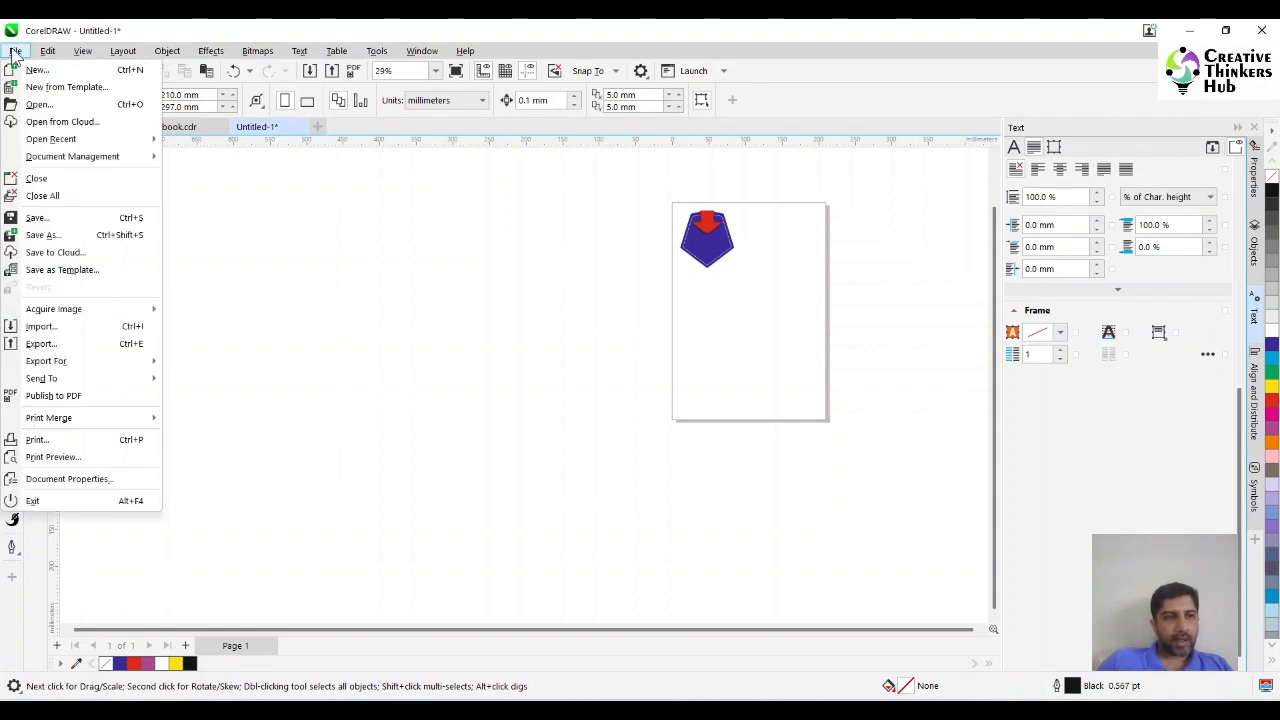
mouse_move(60, 420)
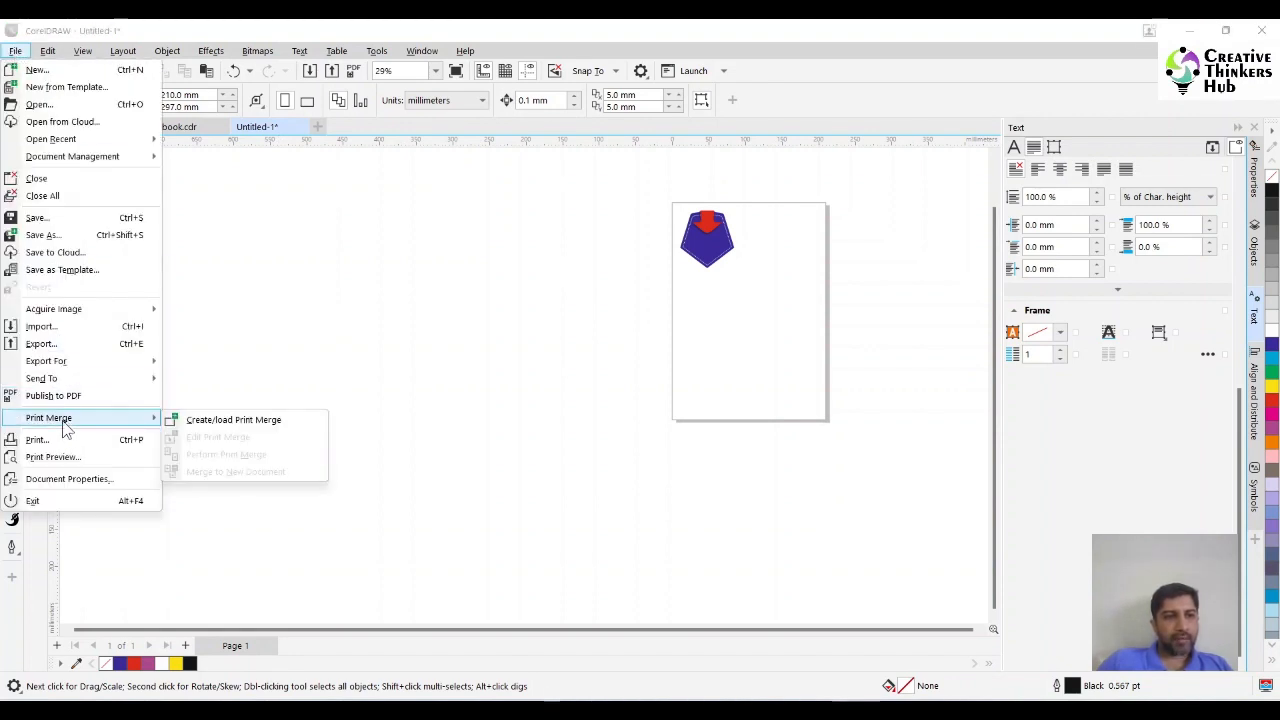
left_click(224, 424)
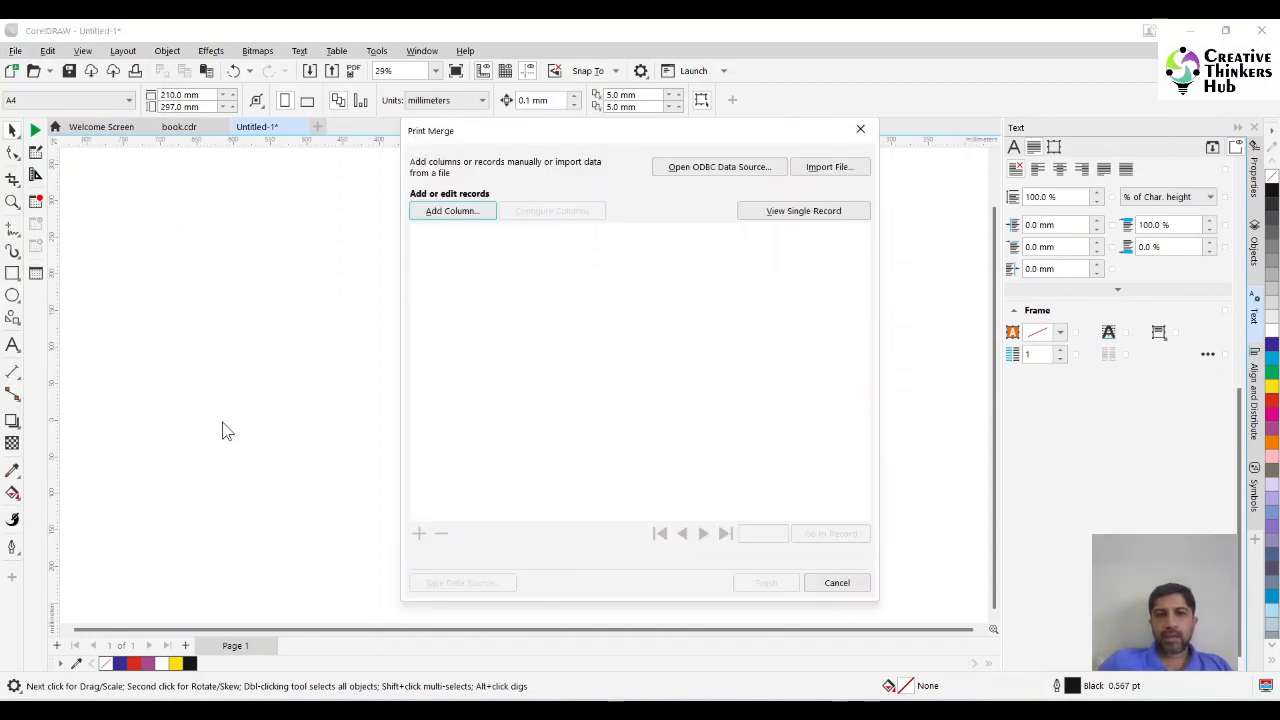
left_click(456, 214)
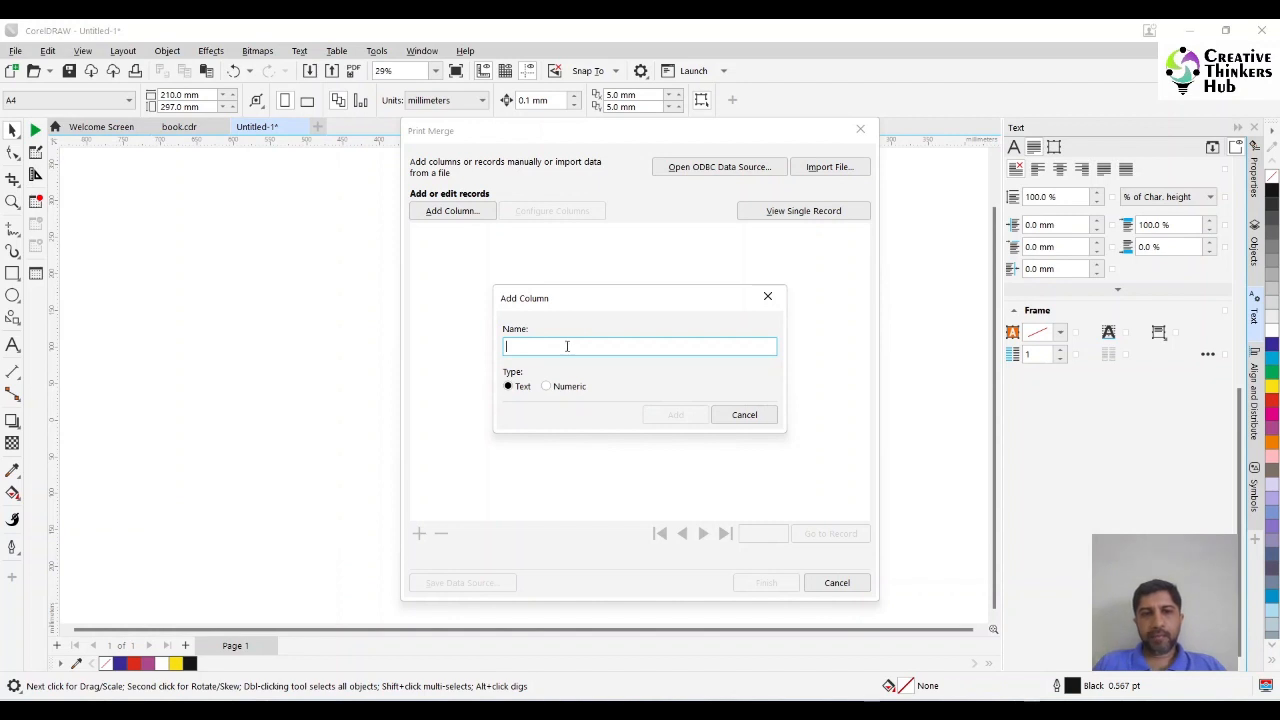
left_click(547, 387)
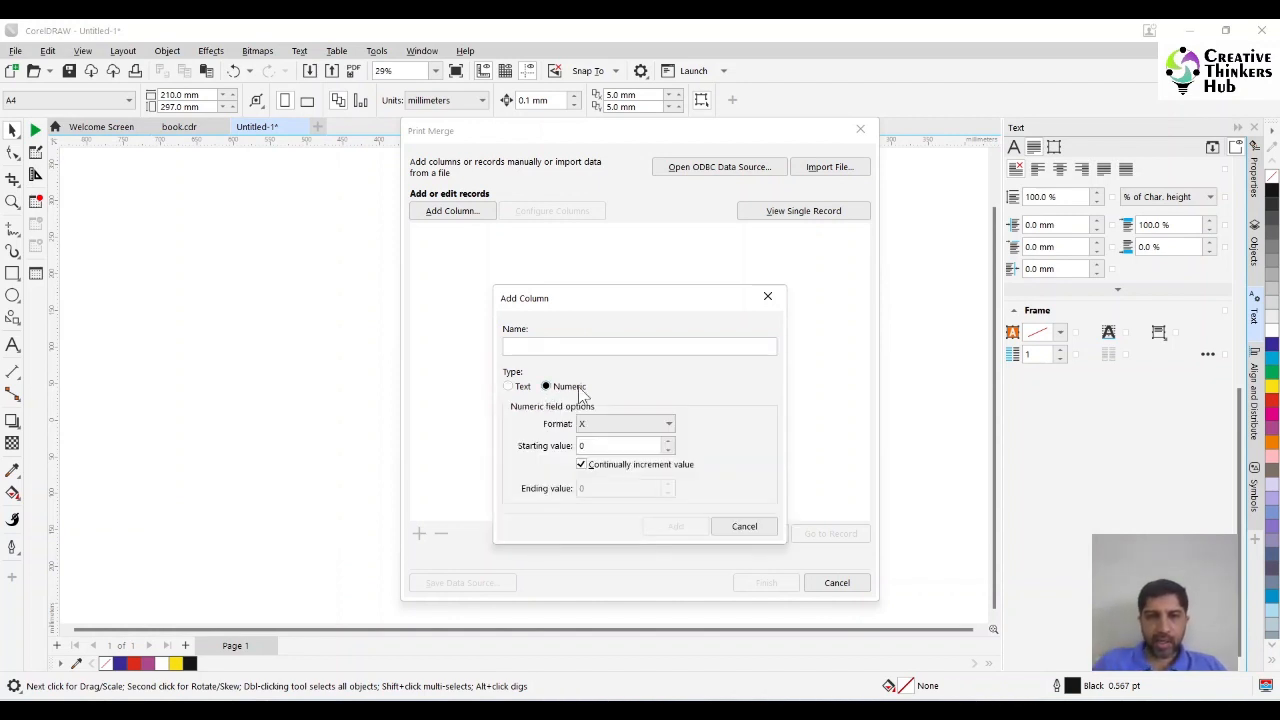
left_click(560, 346)
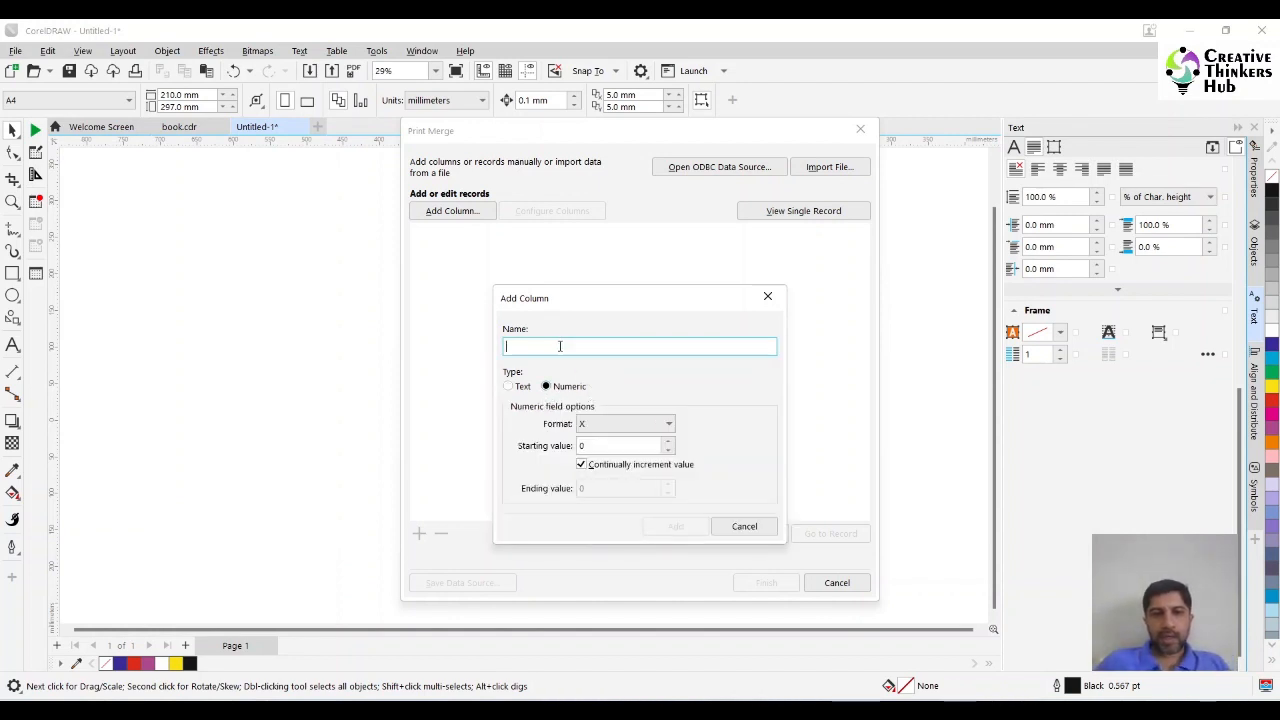
type("NO")
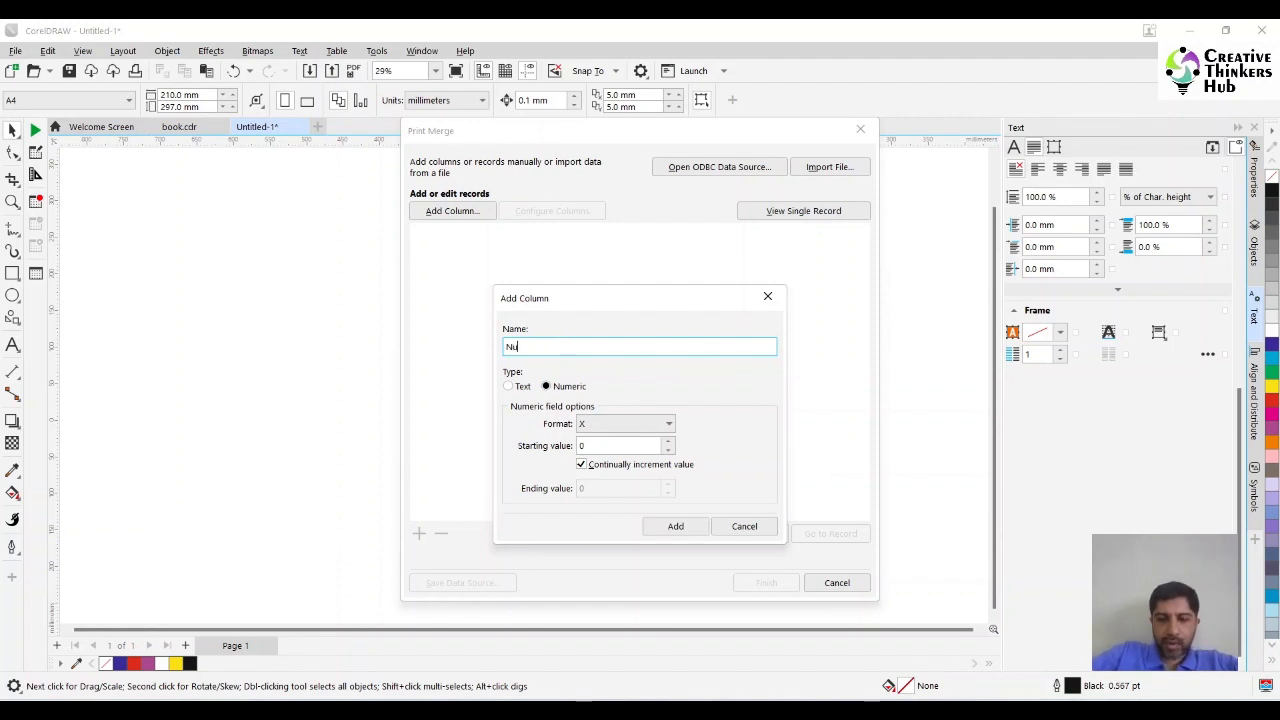
Give the NO column the format 0X, starting value 1 and ending value 20 without continual increment, and add it.
left_click(620, 428)
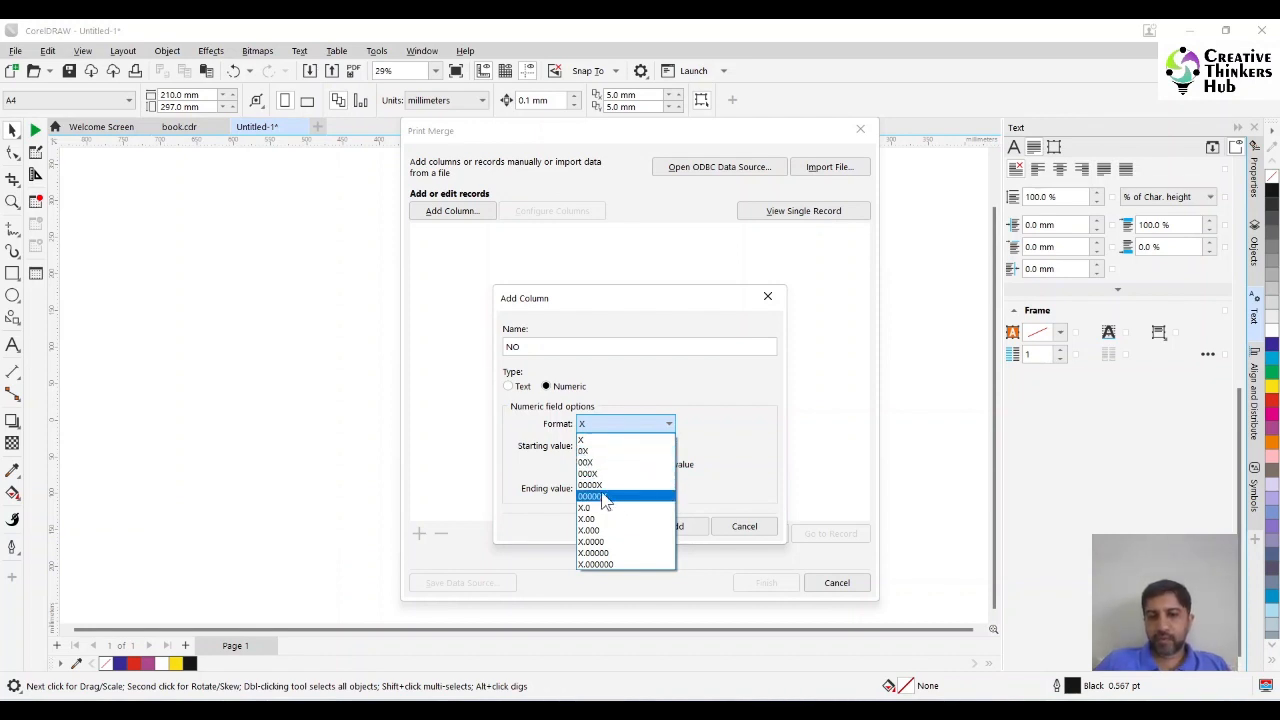
left_click(600, 451)
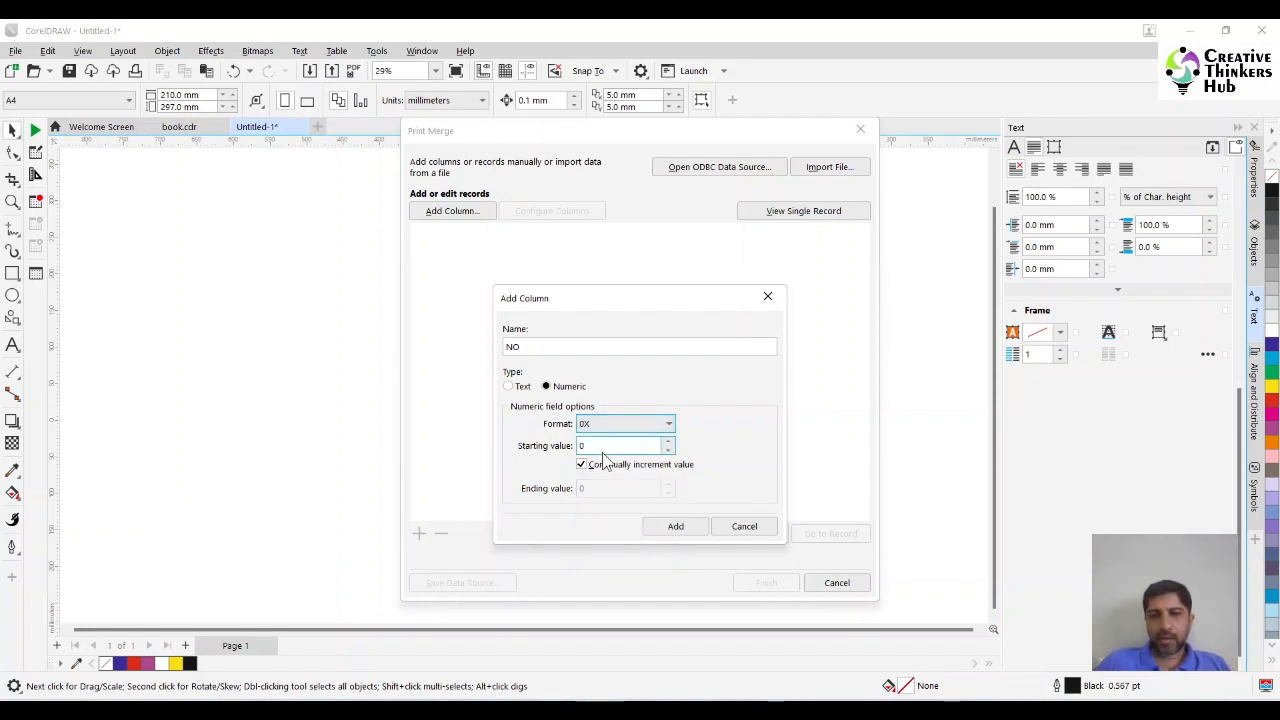
left_click(667, 442)
left_click(618, 465)
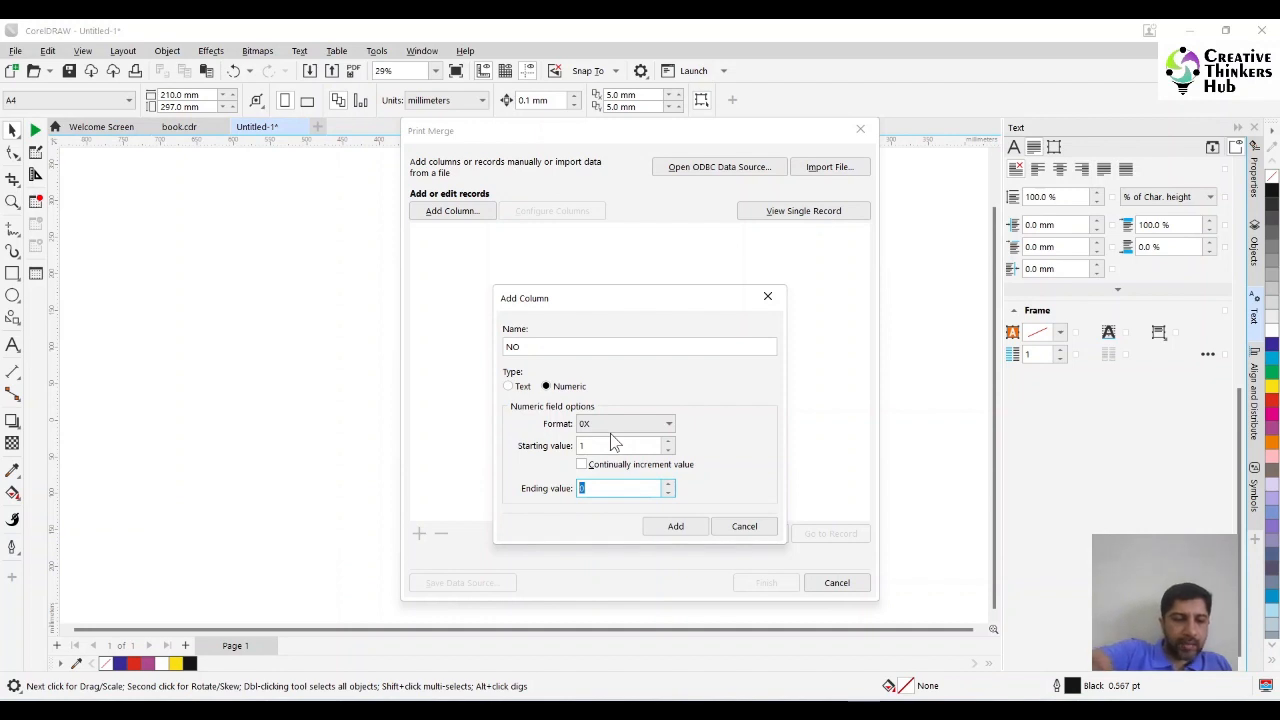
type("20")
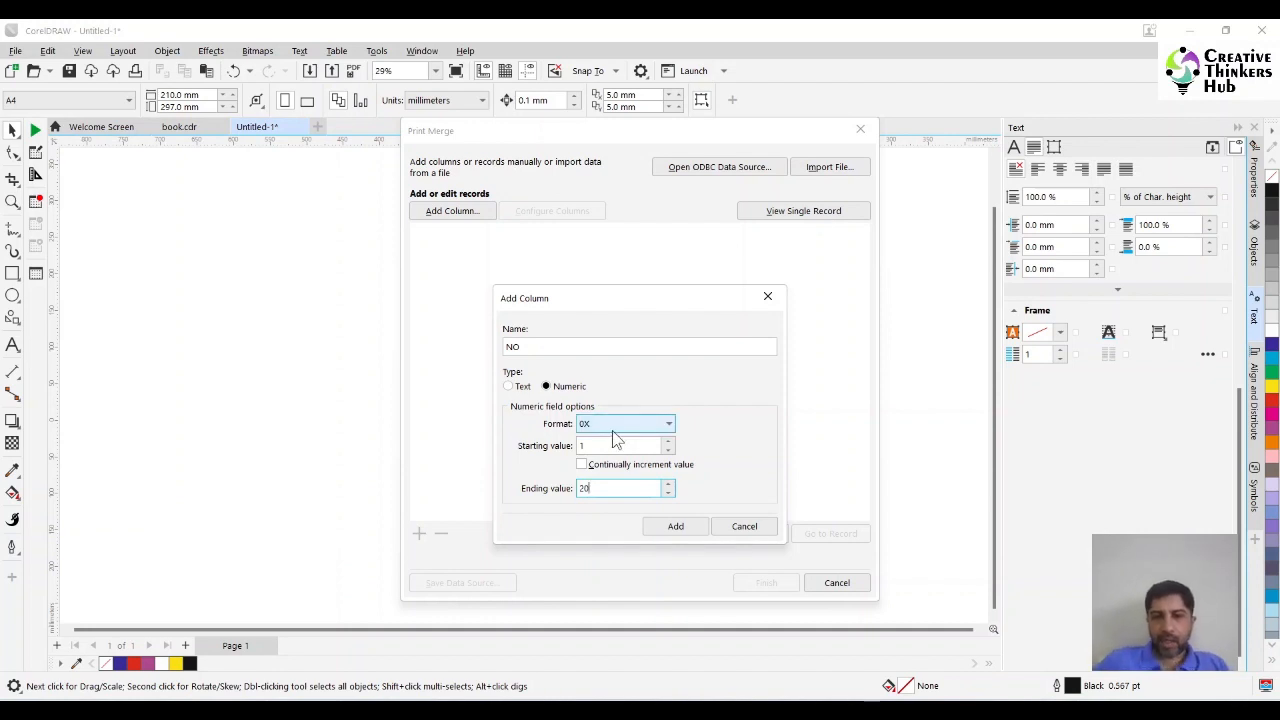
left_click(664, 527)
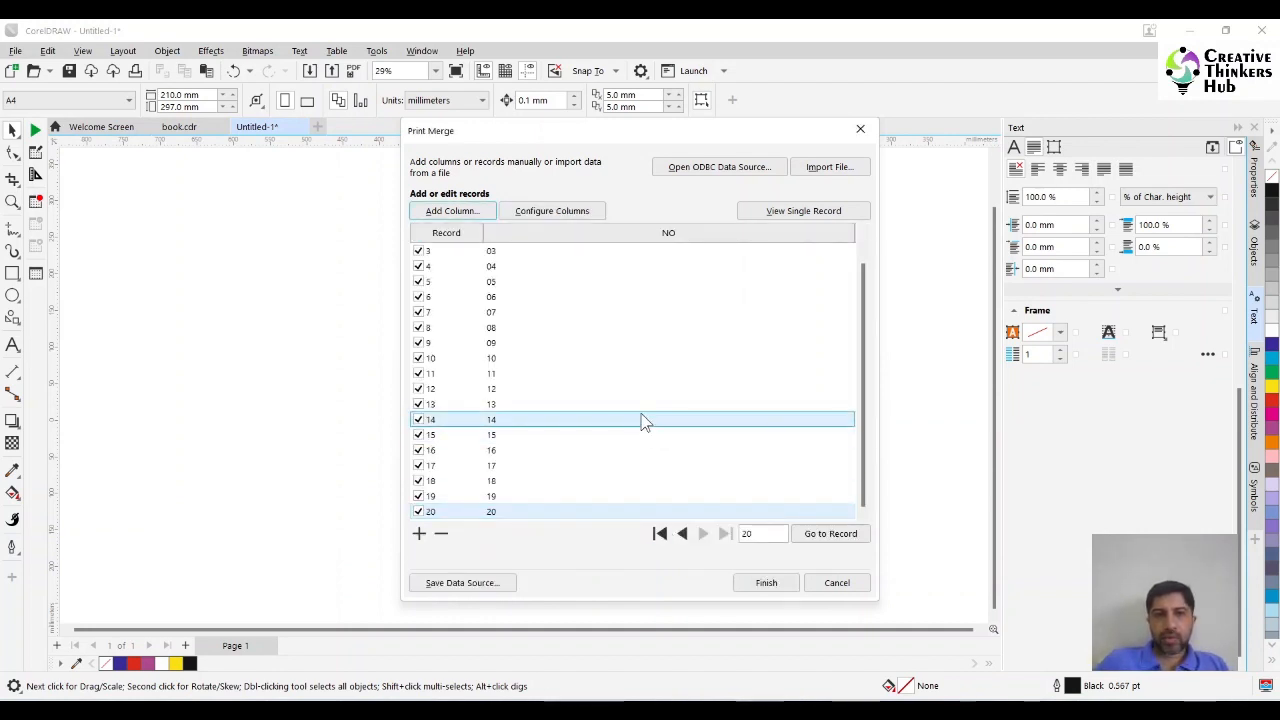
left_click(534, 389)
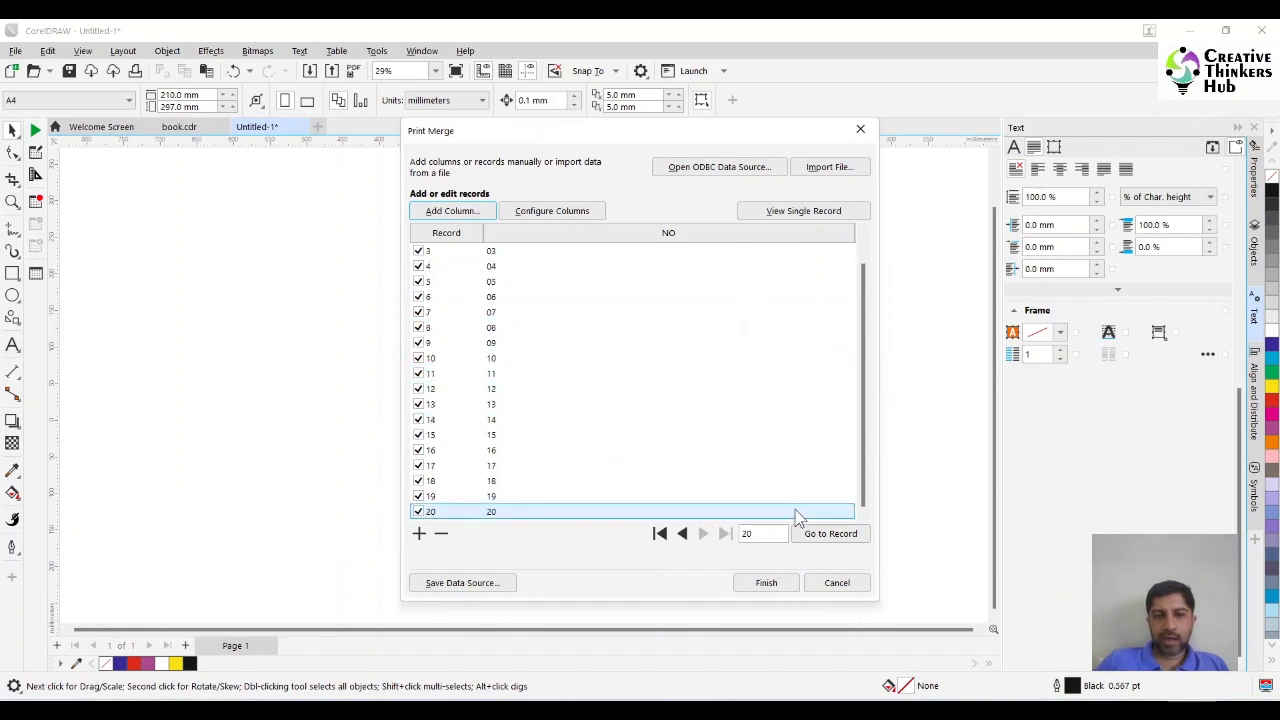
Finish the print merge records, insert the NO field and place it on the red arrow.
left_click(766, 583)
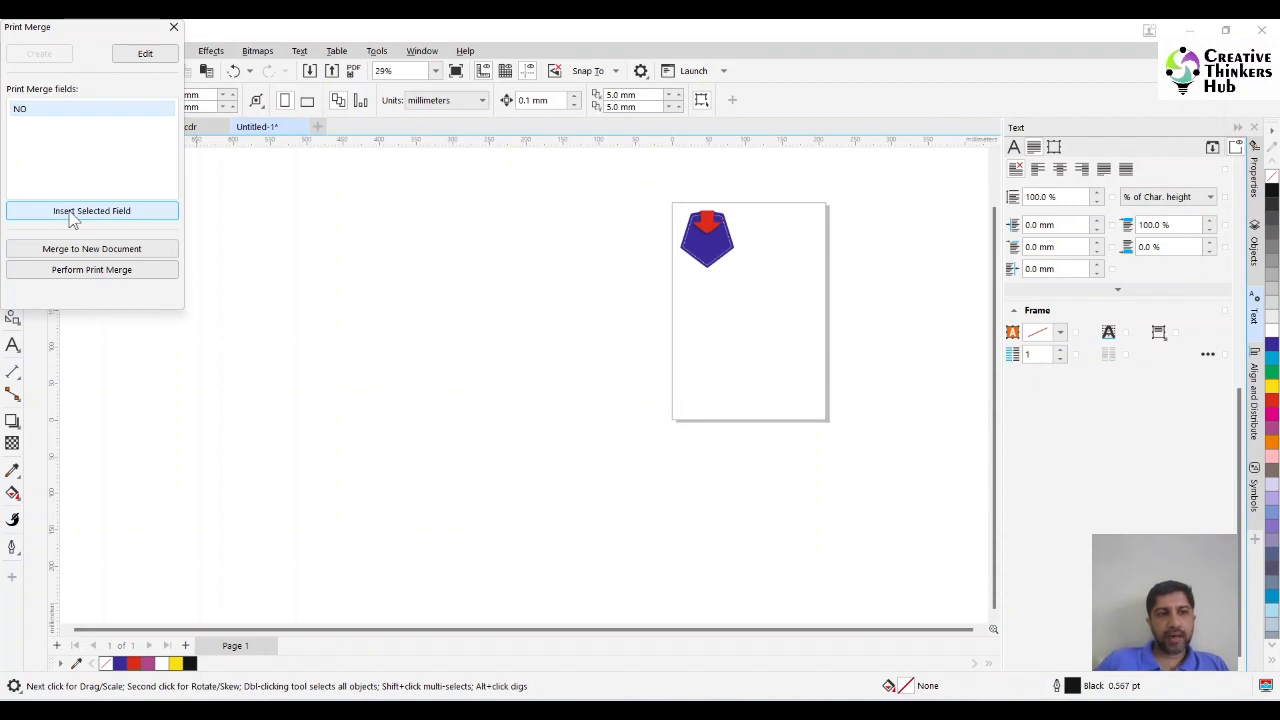
left_click(72, 215)
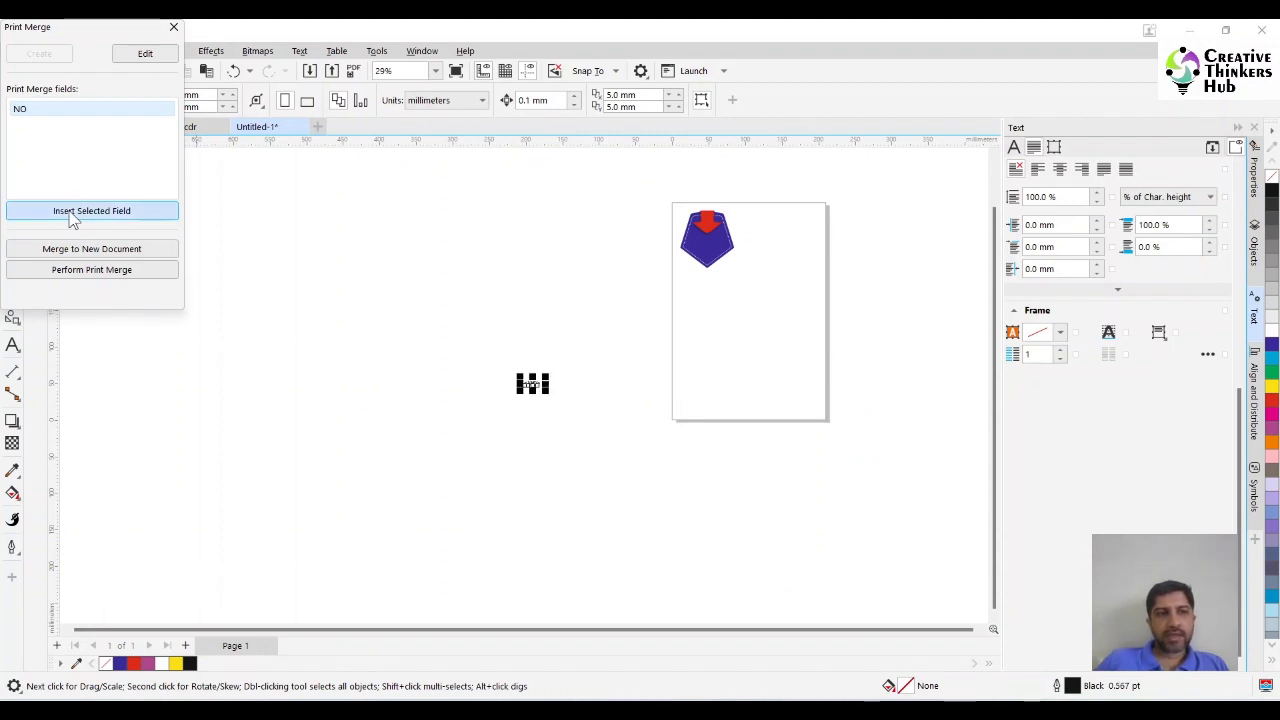
left_click_drag(532, 385, 716, 226)
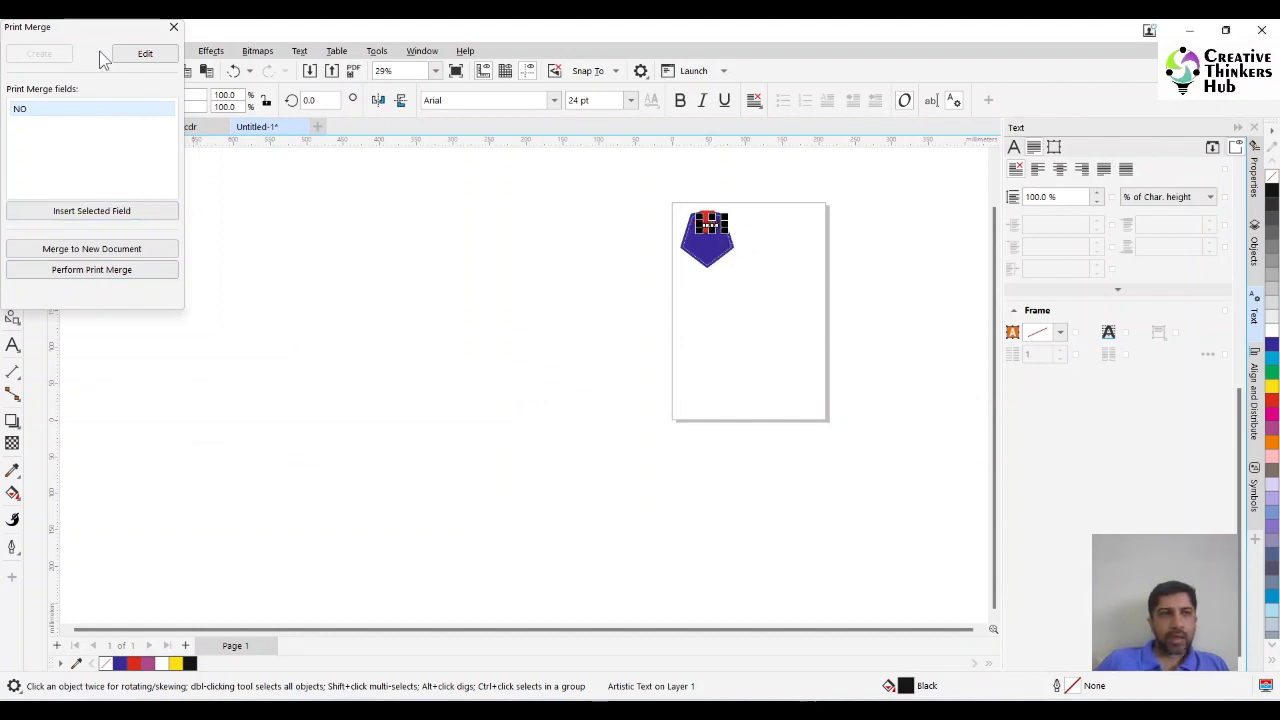
left_click_drag(82, 27, 329, 169)
left_click(424, 175)
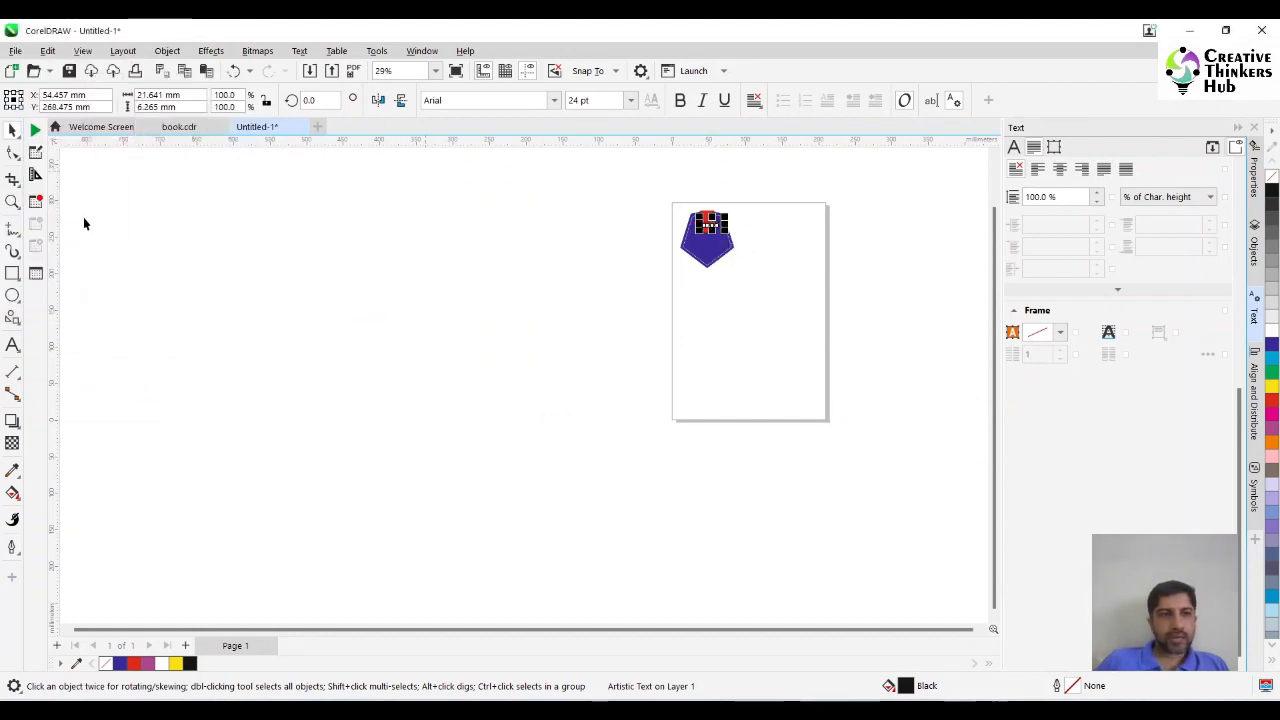
Move the NO field text to the middle of the red arrowhead and make it bold.
left_click(12, 201)
left_click_drag(678, 199, 752, 245)
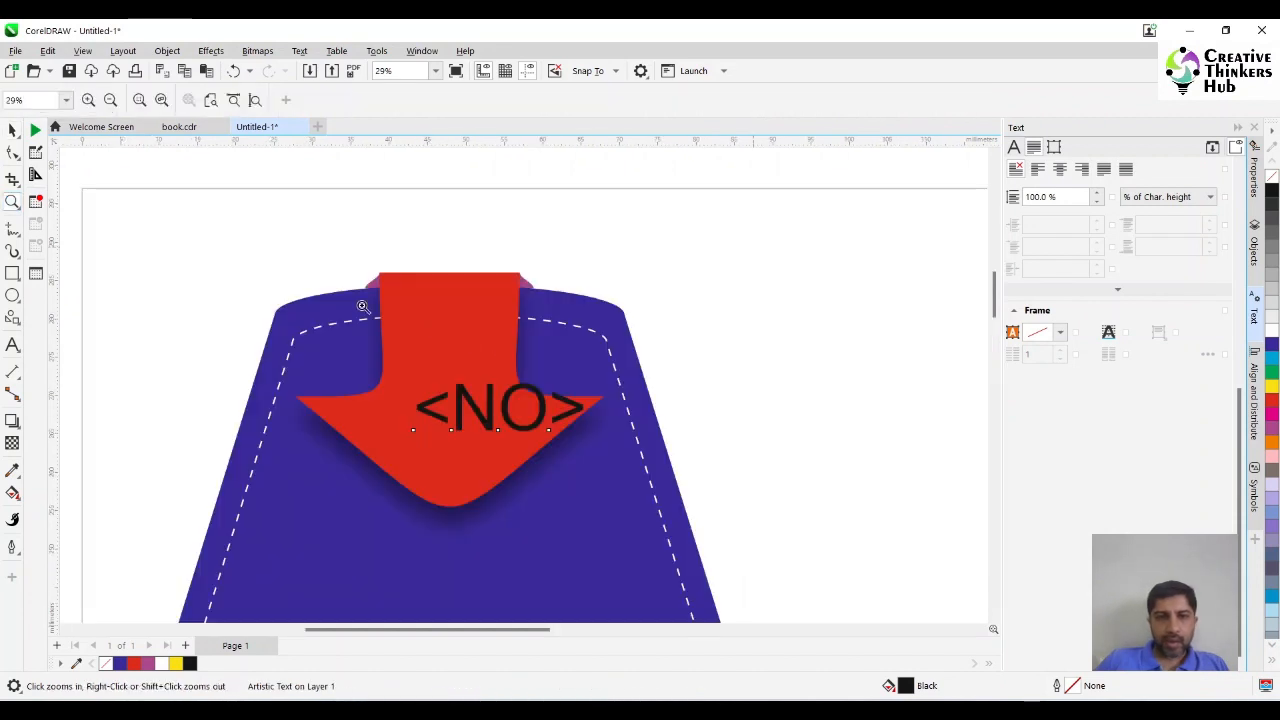
left_click(11, 133)
left_click_drag(500, 403, 450, 427)
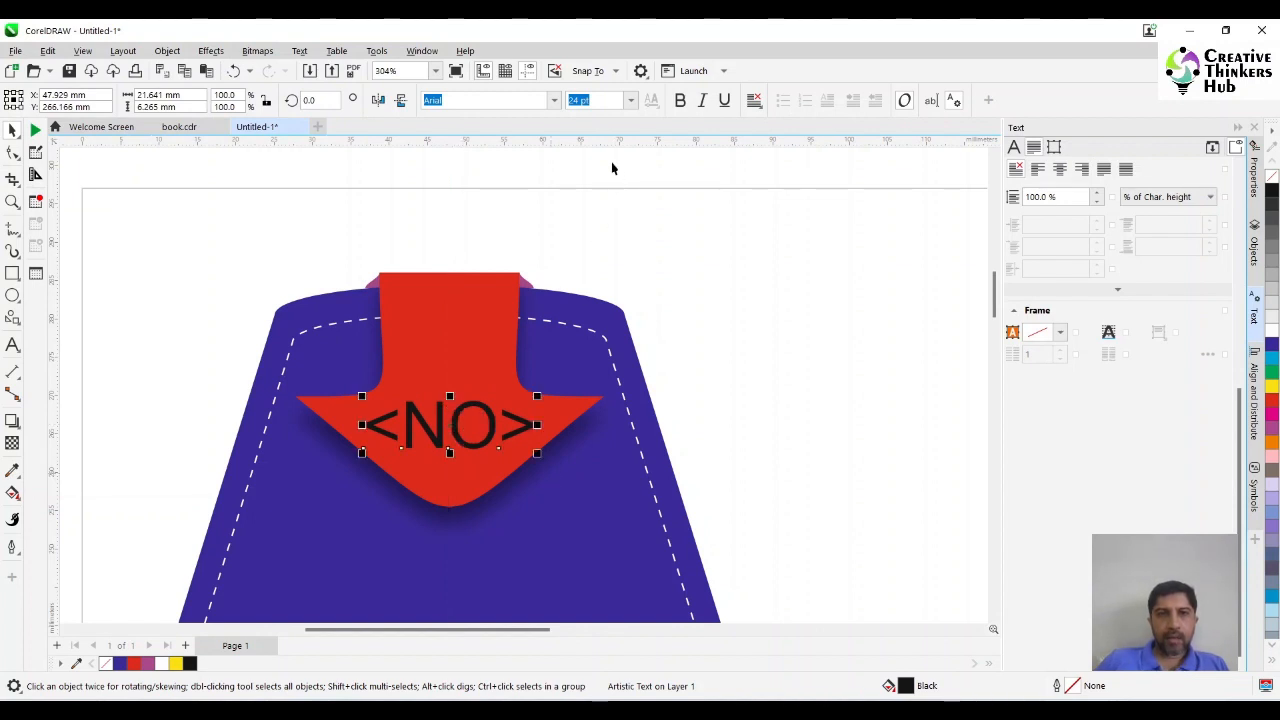
left_click(680, 100)
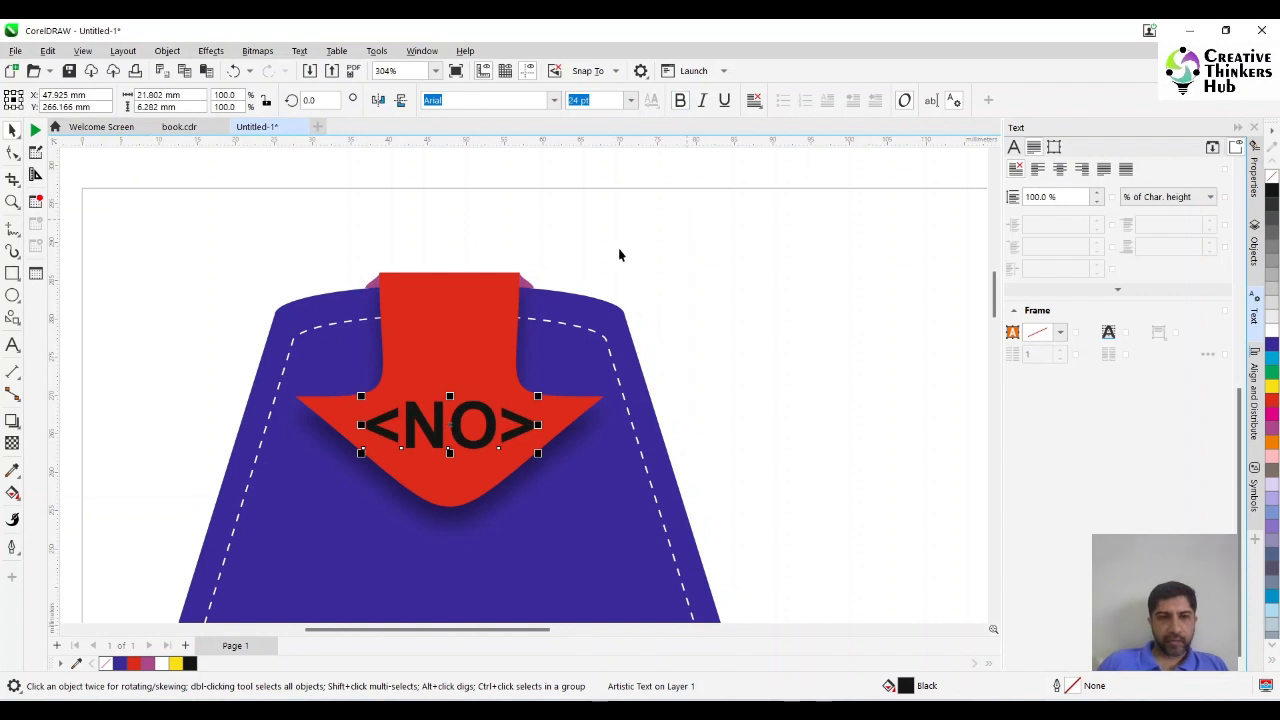
Centre the NO field text horizontally on the red arrow and set its text alignment to centre.
left_click(461, 303, "shift")
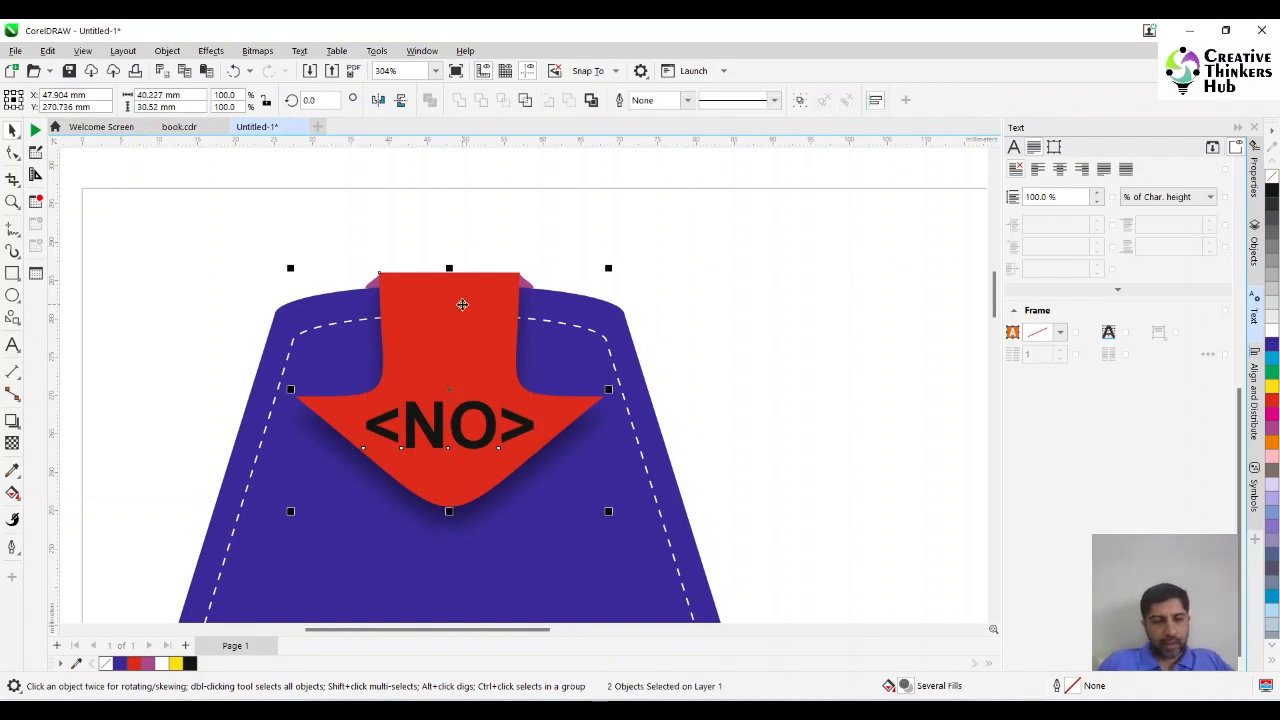
left_click(677, 328)
left_click(479, 412)
left_click(757, 102)
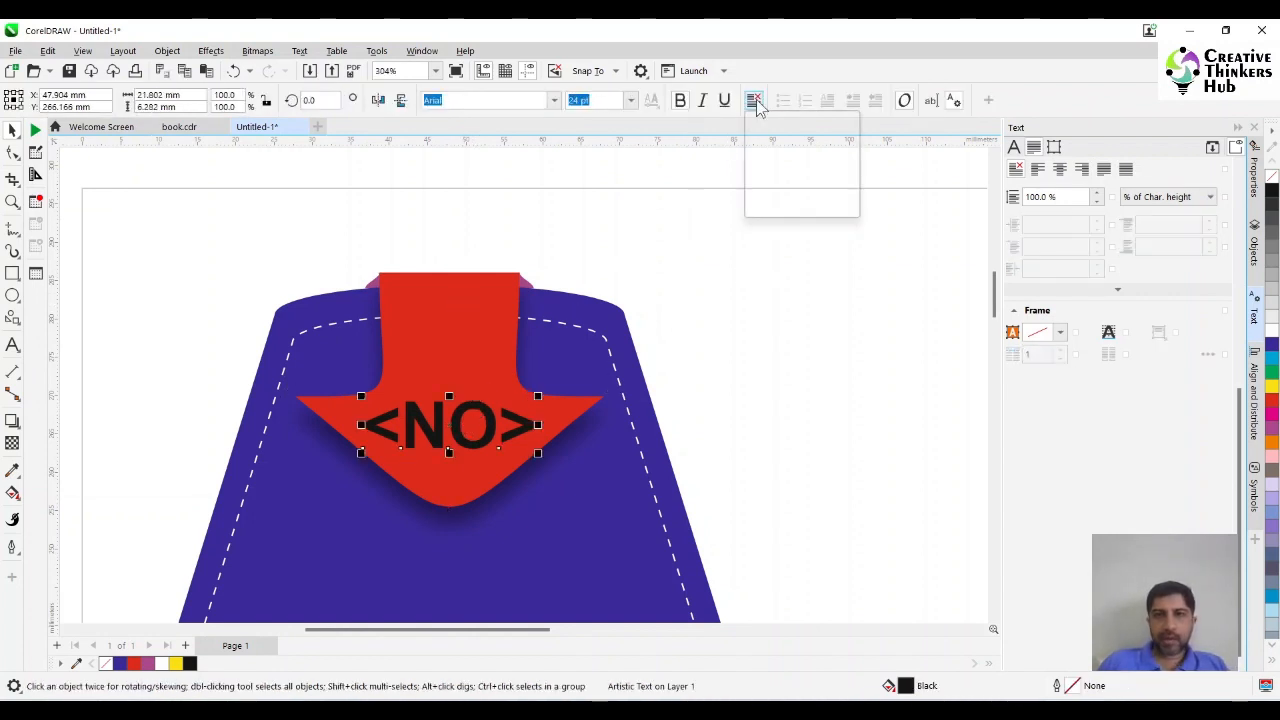
left_click(770, 152)
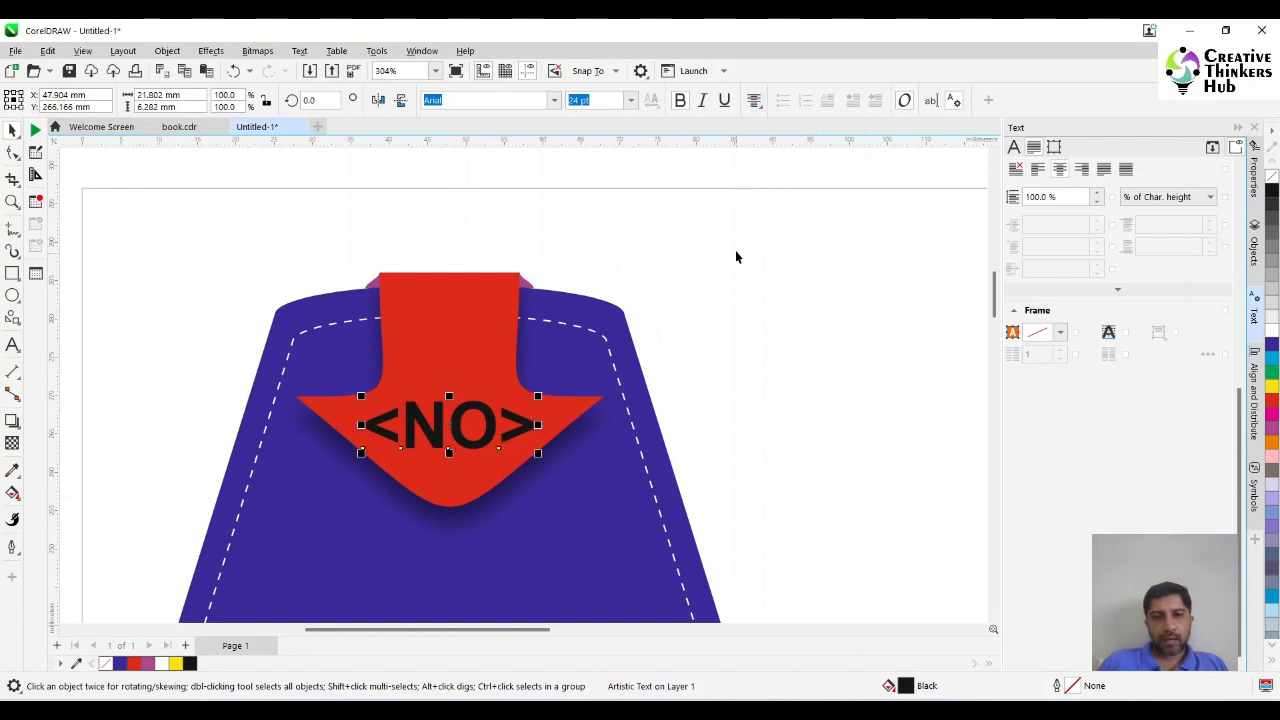
Autofit the page around the illustration with a 2.0 mm margin.
scroll(735, 254, "down", 3)
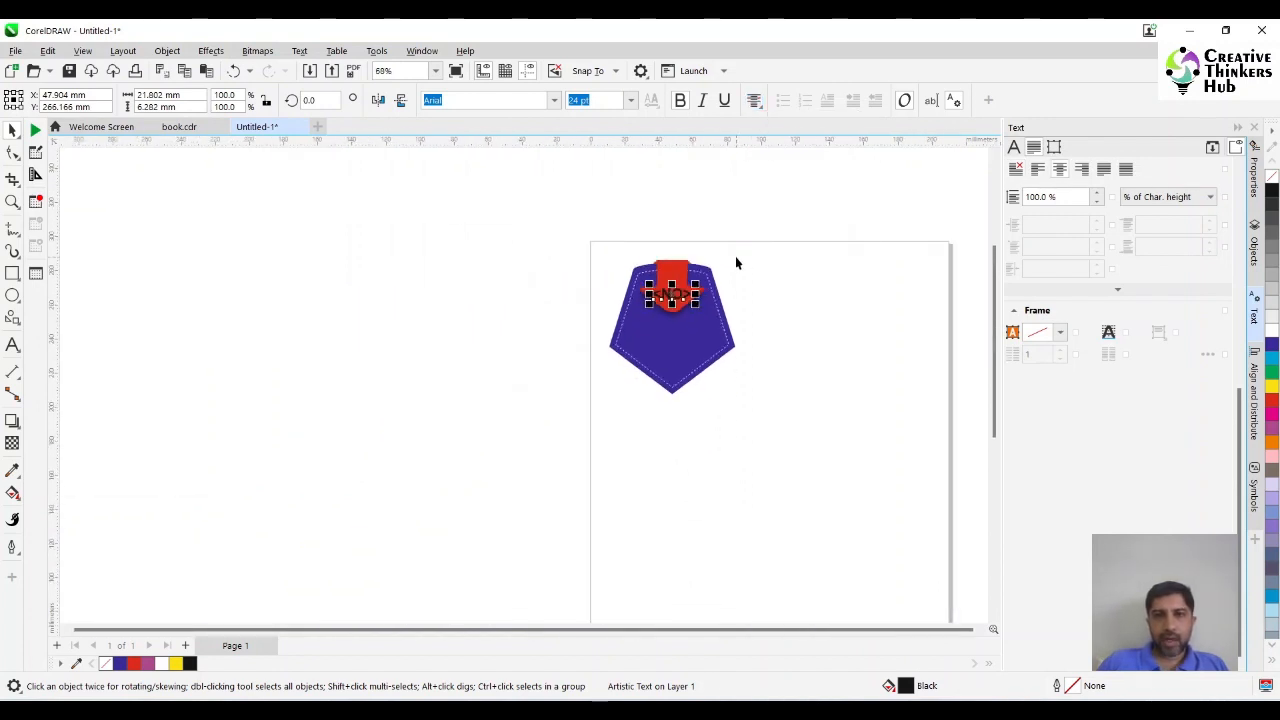
scroll(833, 450, "down", 1)
key("ctrl+a")
left_click(514, 452)
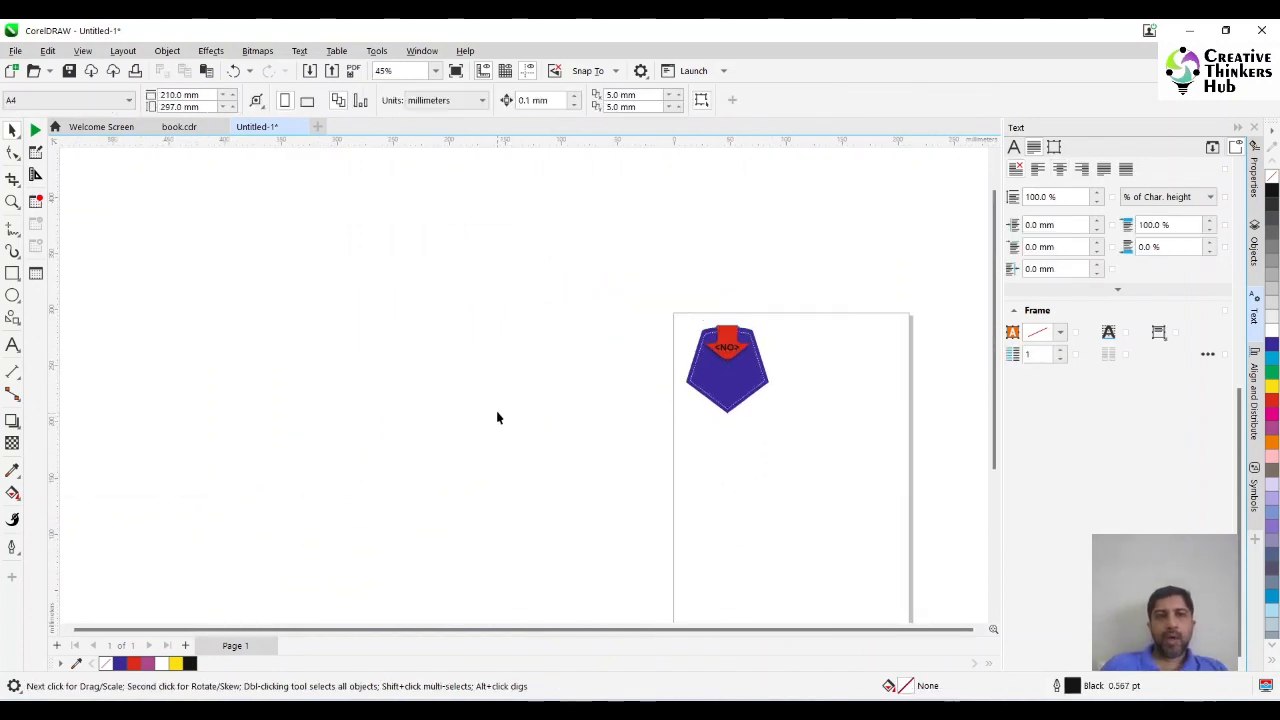
left_click(256, 101)
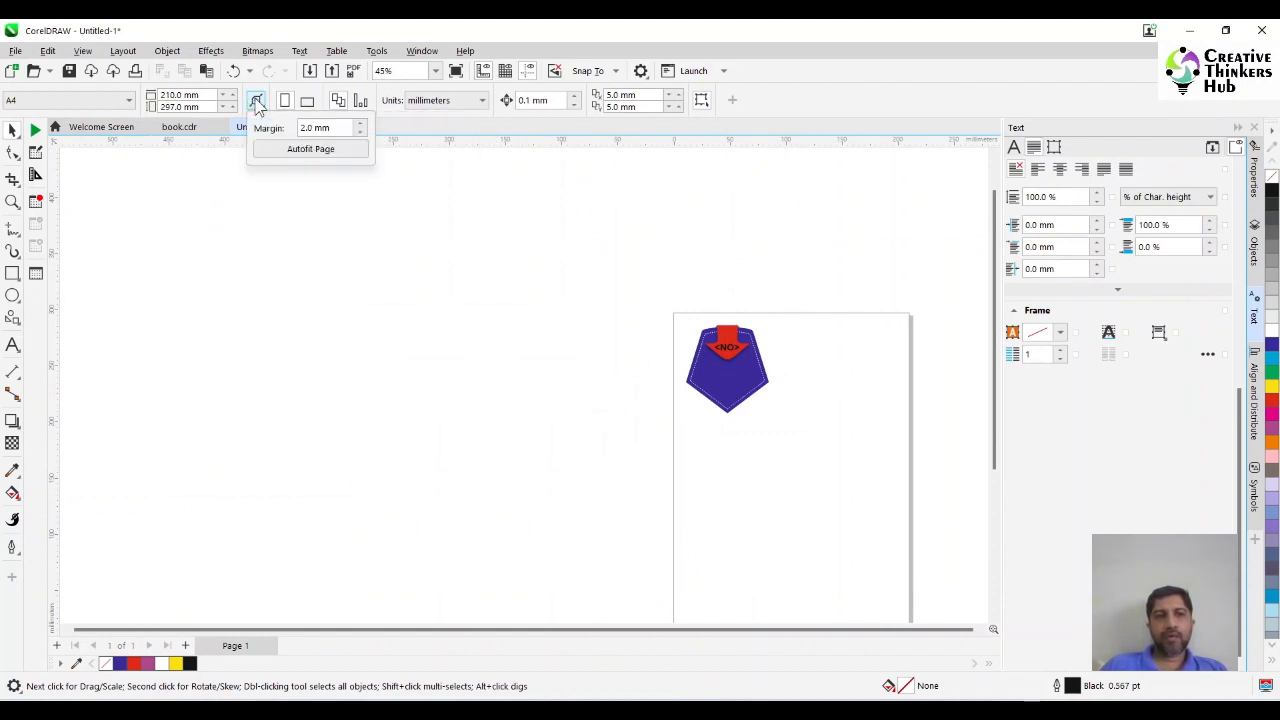
left_click(310, 153)
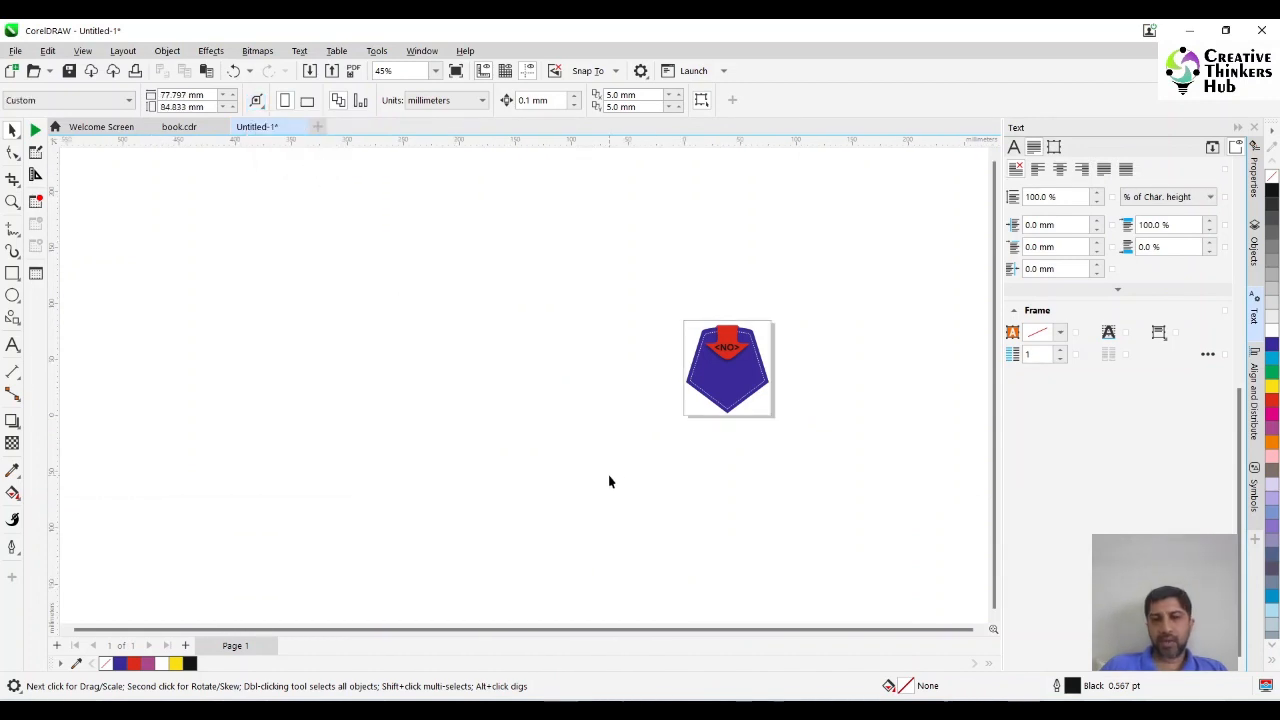
Perform the print merge for the selected label artwork and set its print layout to reposition the artwork to the center of page.
left_click_drag(856, 286, 864, 277)
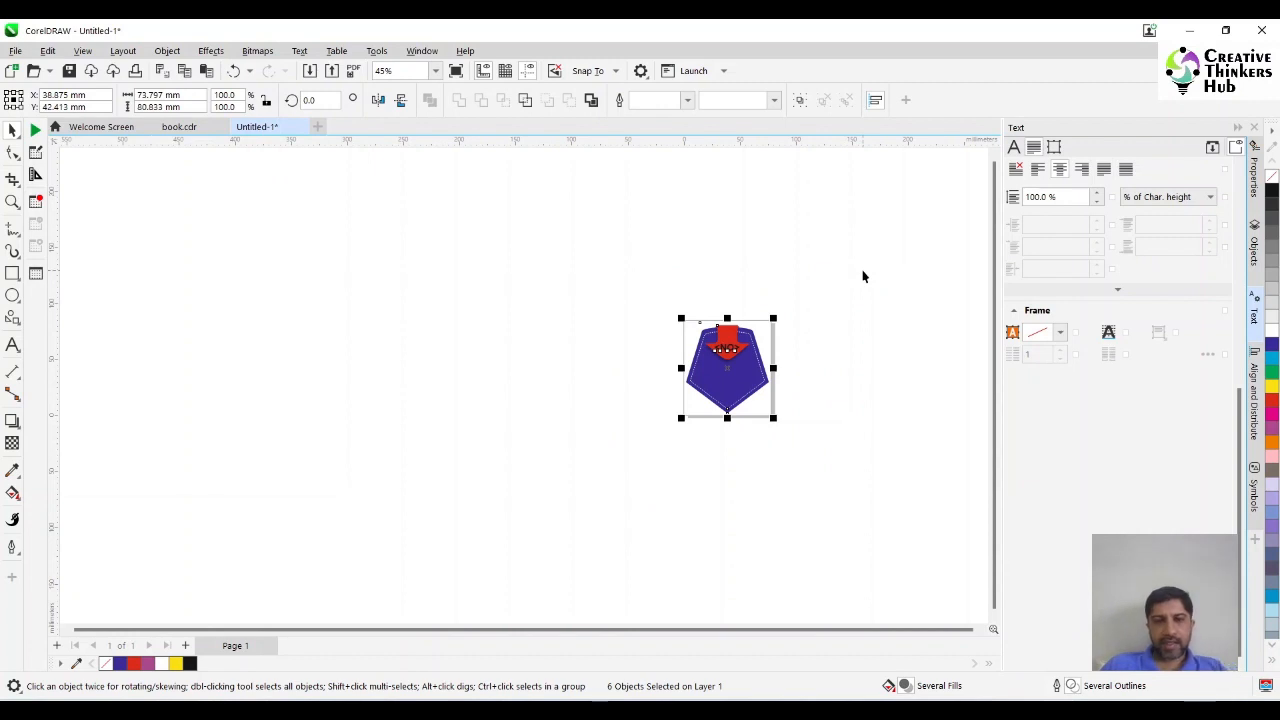
left_click(15, 51)
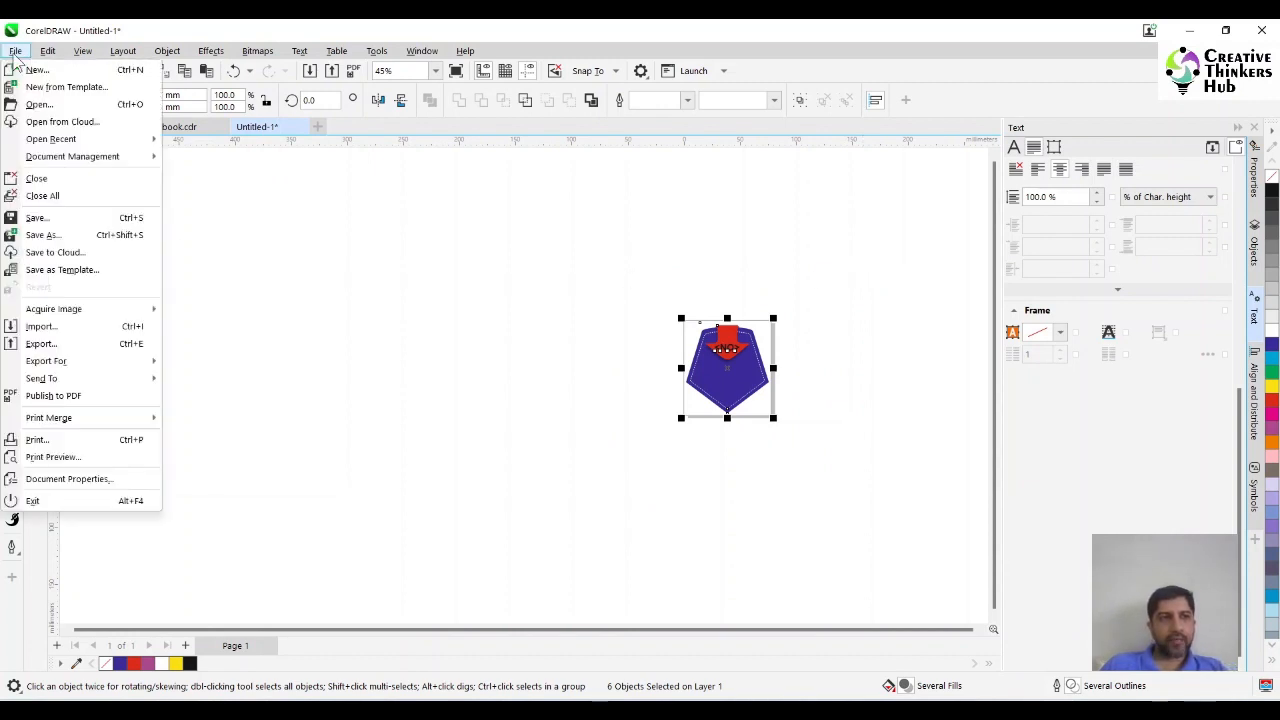
mouse_move(123, 418)
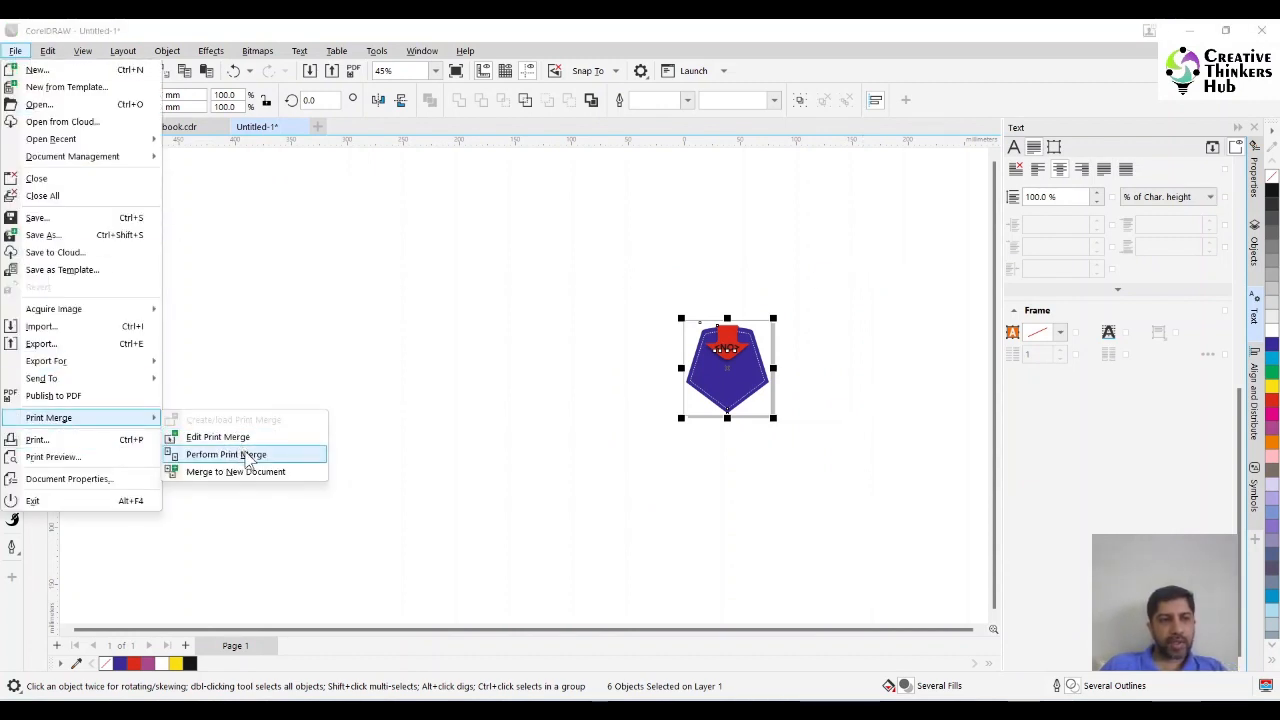
left_click(213, 458)
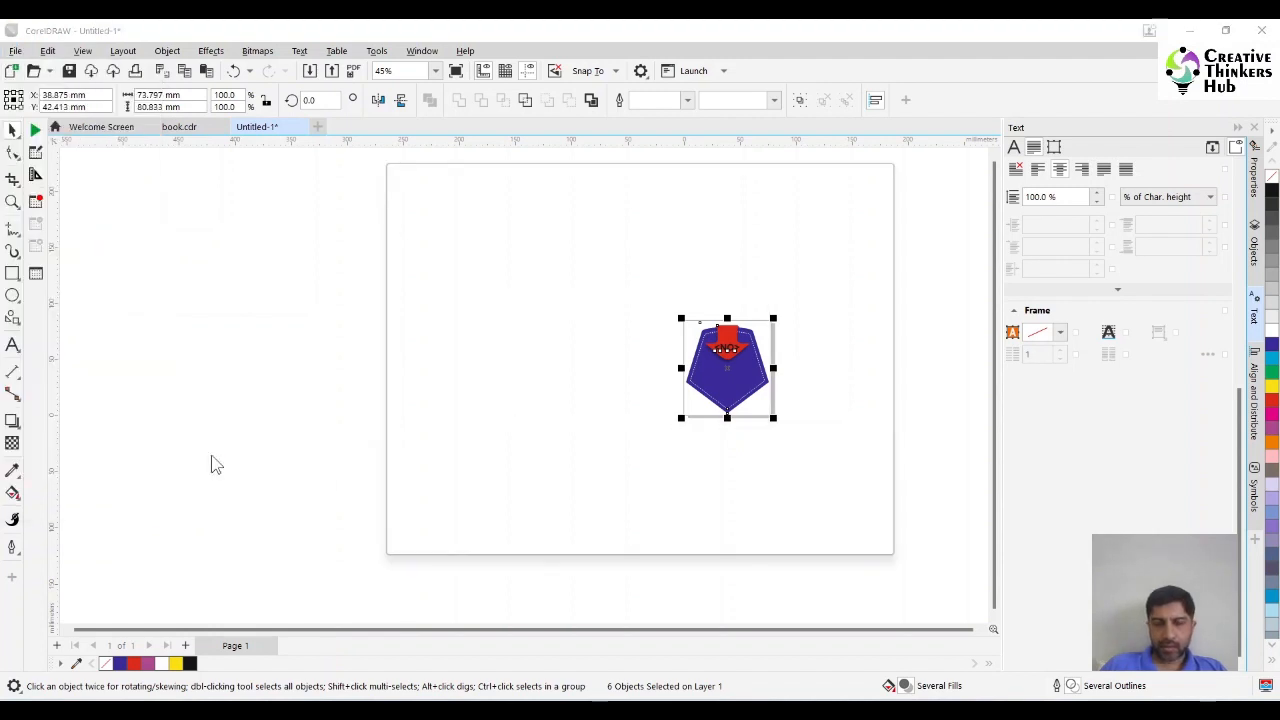
left_click(582, 207)
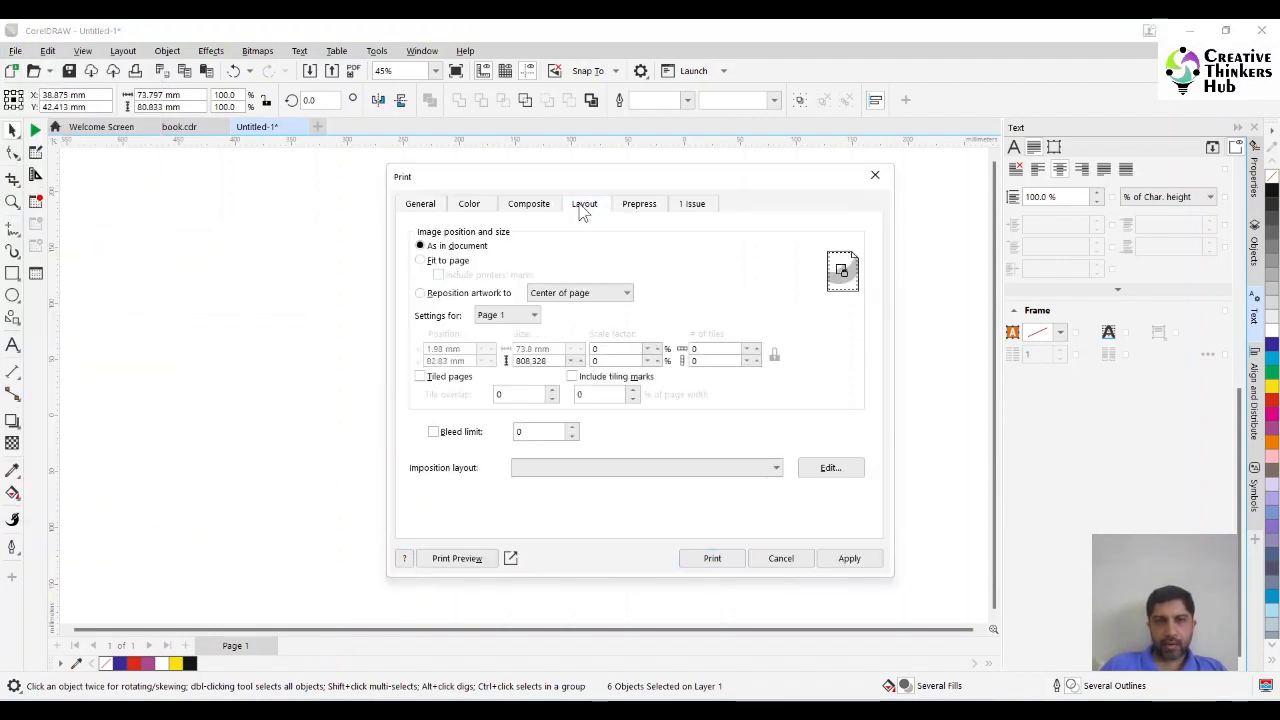
left_click(489, 296)
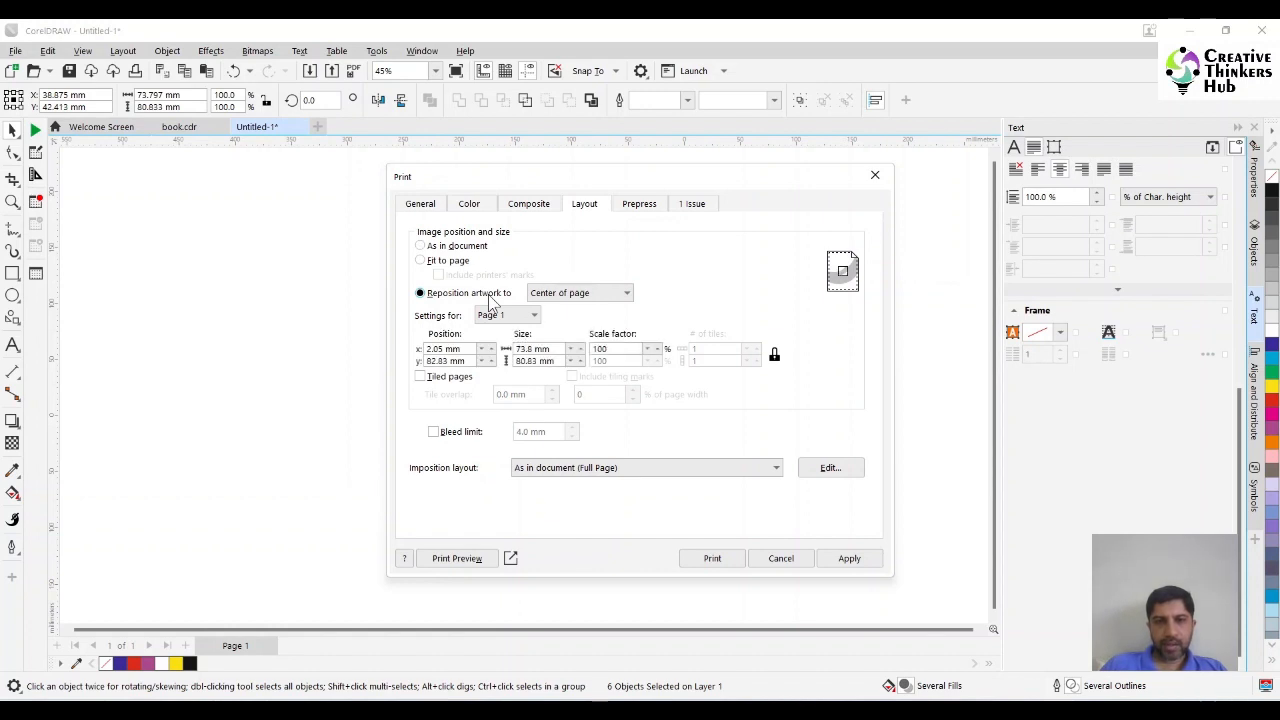
Edit the imposition layout so each printed sheet holds 4 pages across and 2 down.
left_click(836, 470)
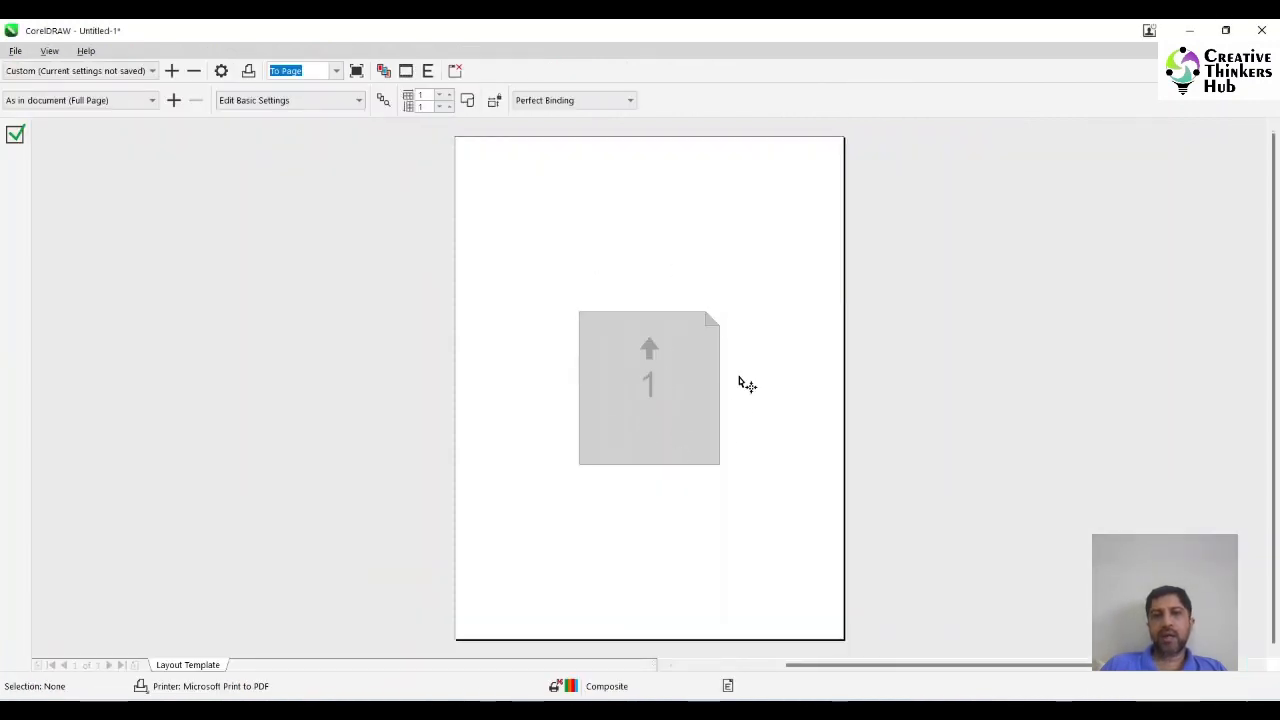
left_click(448, 97)
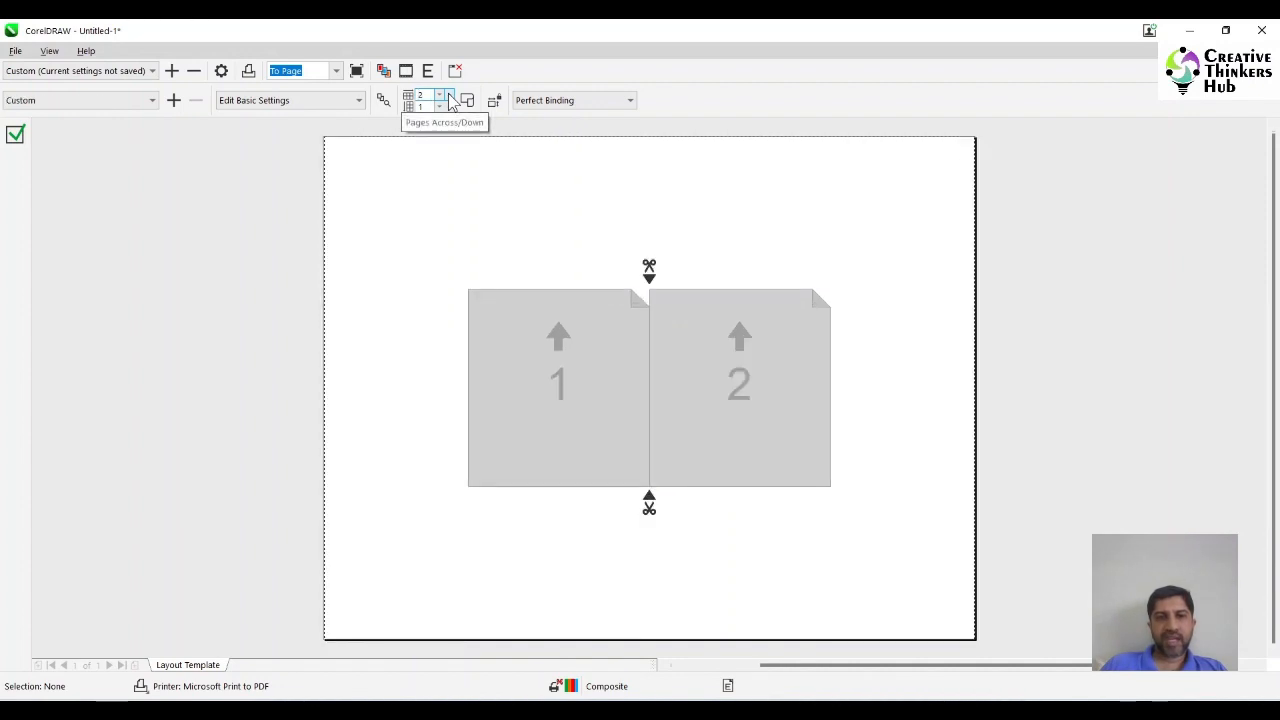
left_click(448, 97)
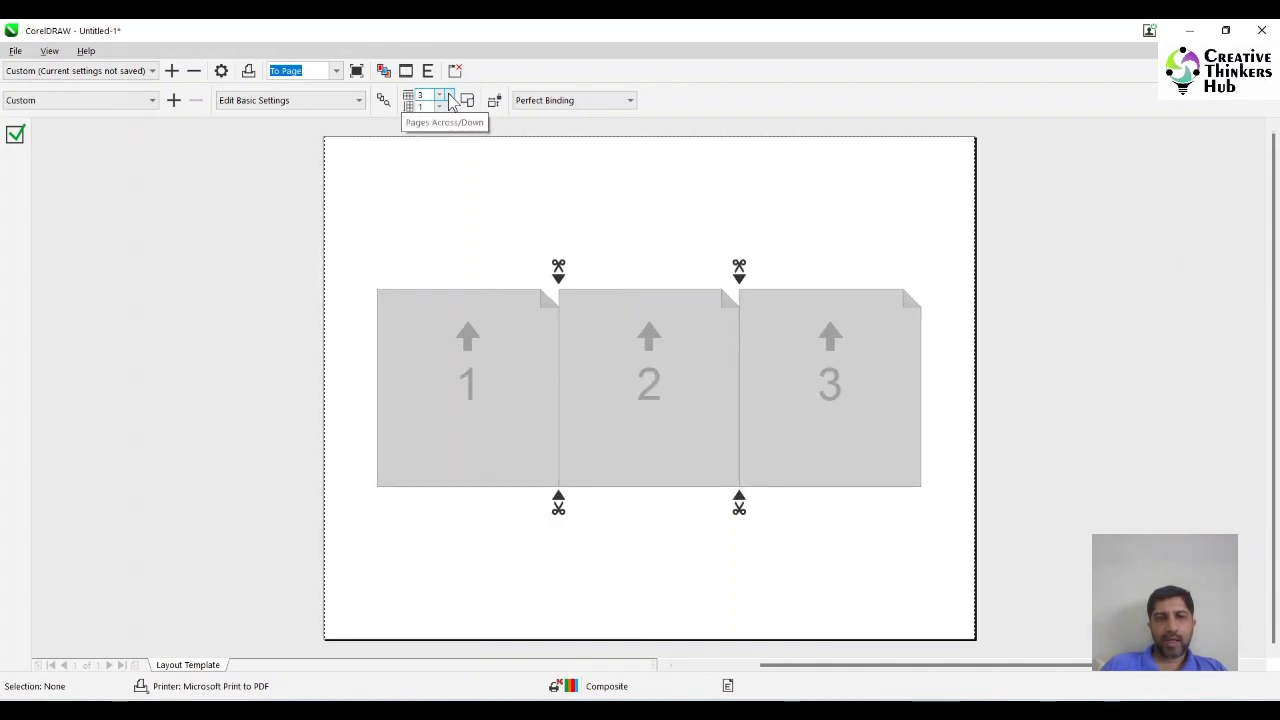
left_click(448, 97)
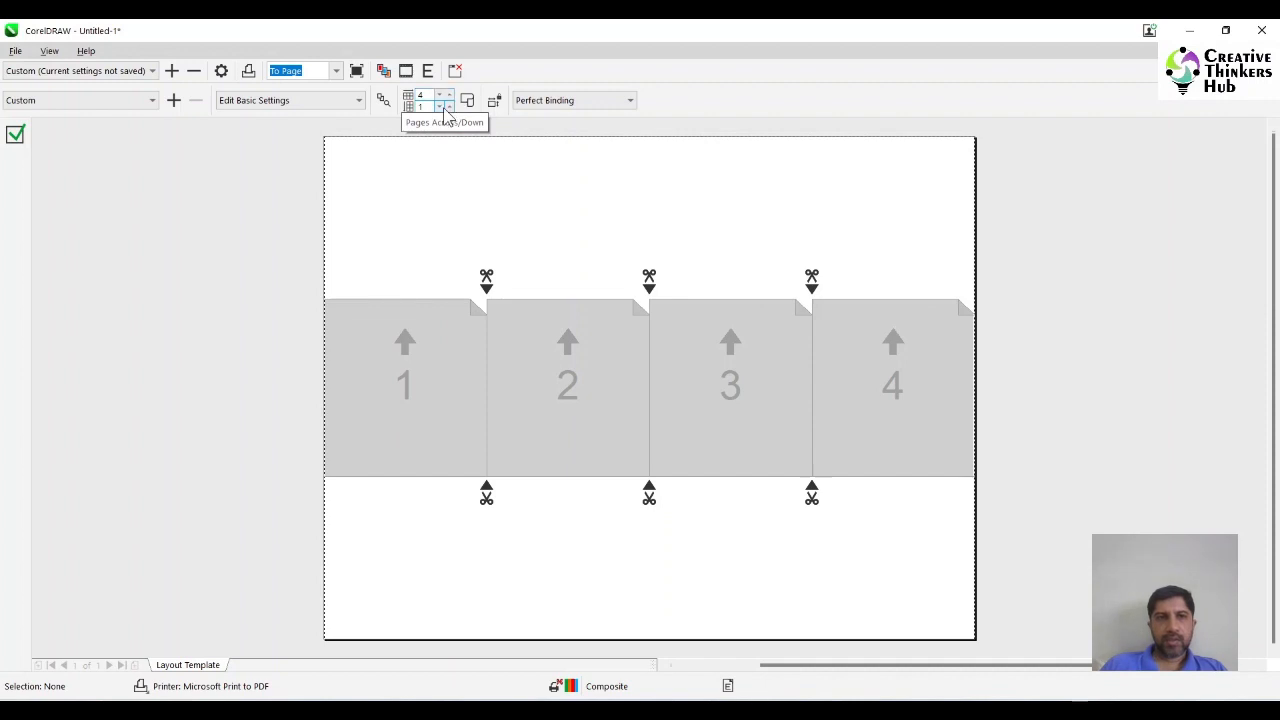
left_click(450, 107)
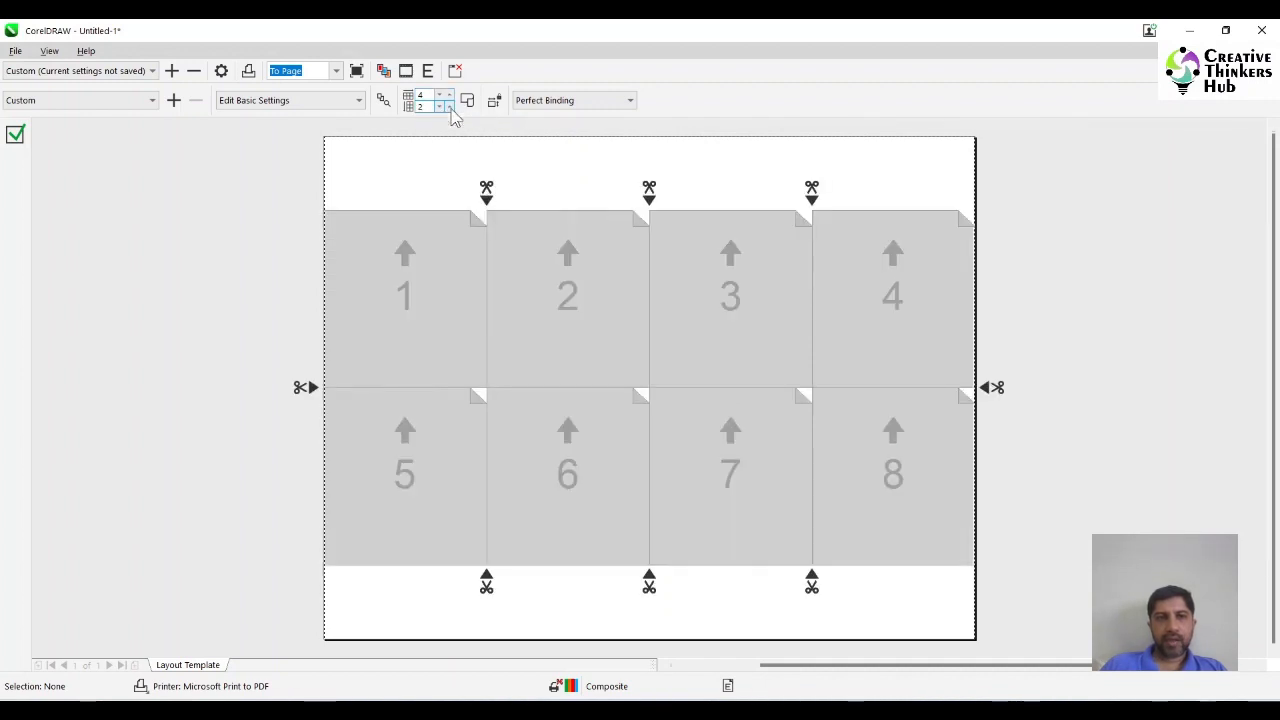
left_click(450, 107)
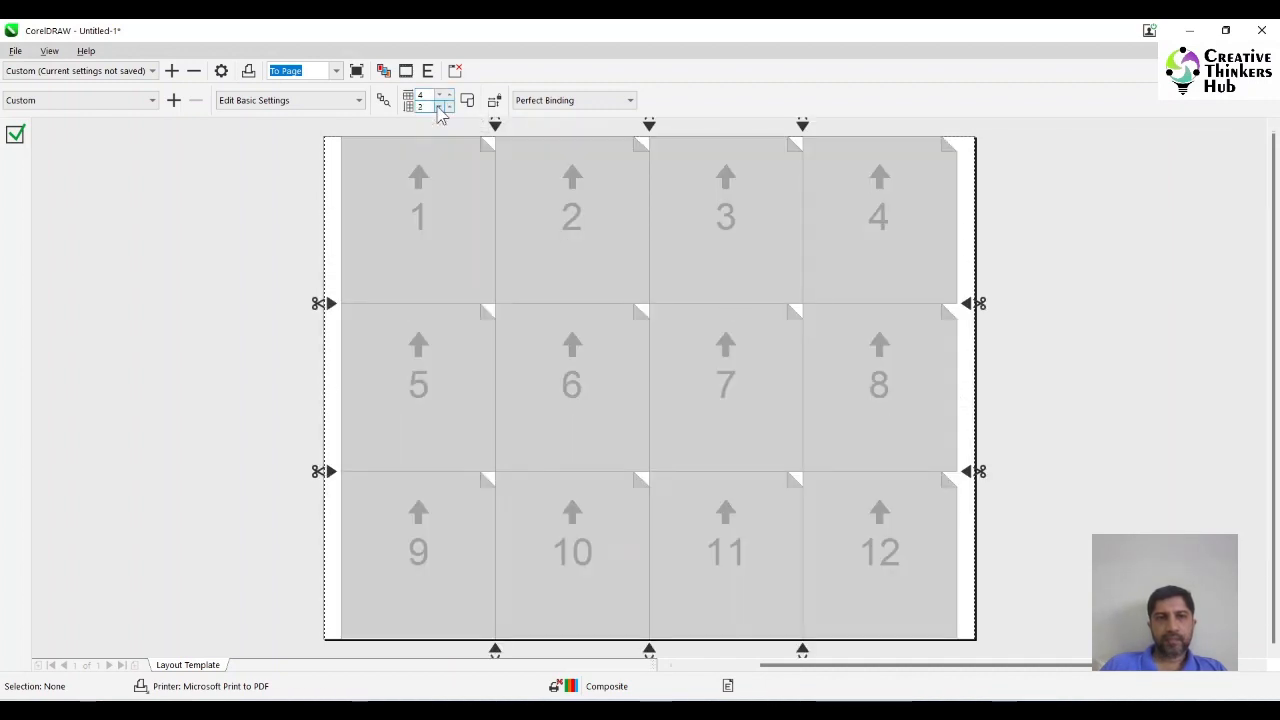
left_click(439, 107)
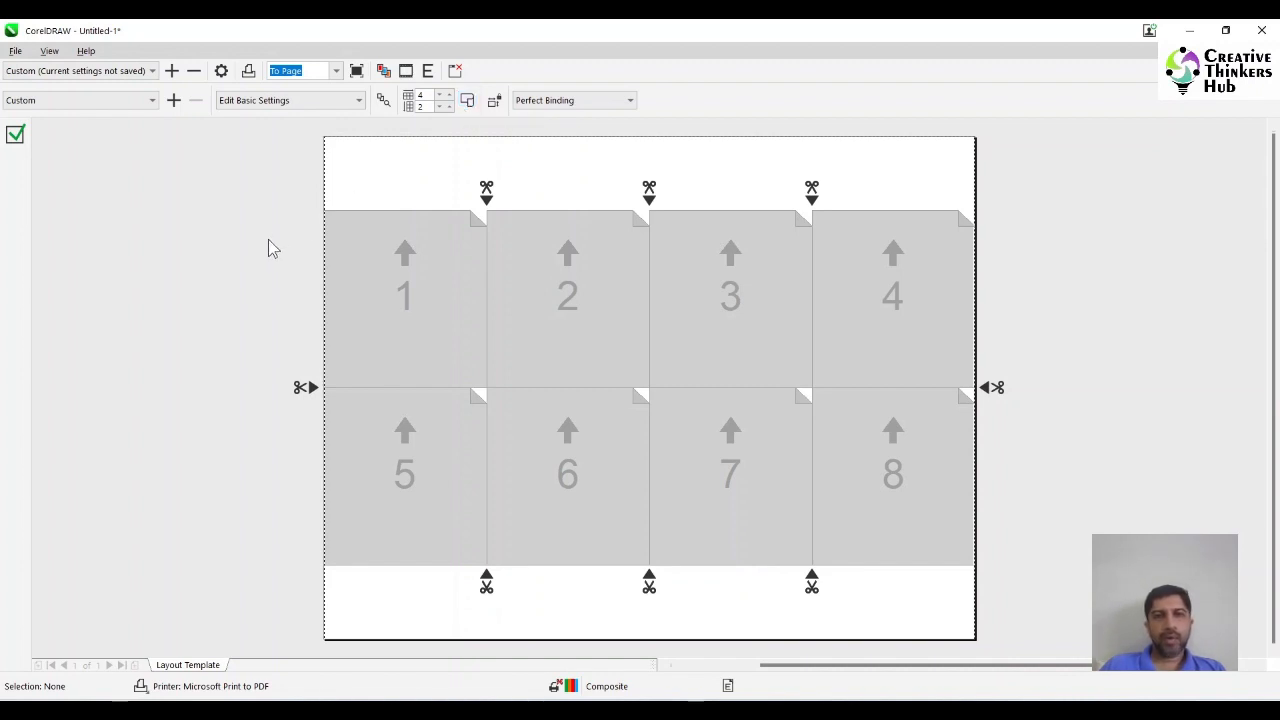
Print the merged labels to a PDF file named label on the Desktop.
left_click(249, 76)
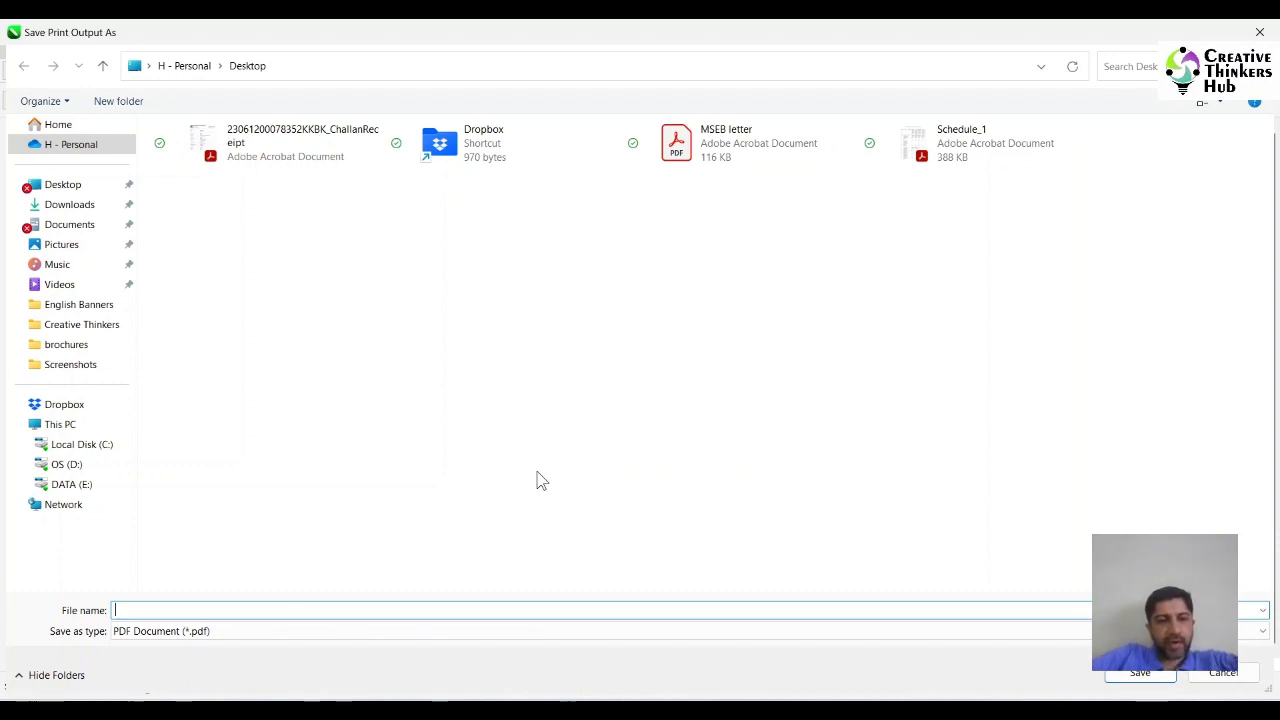
type("label")
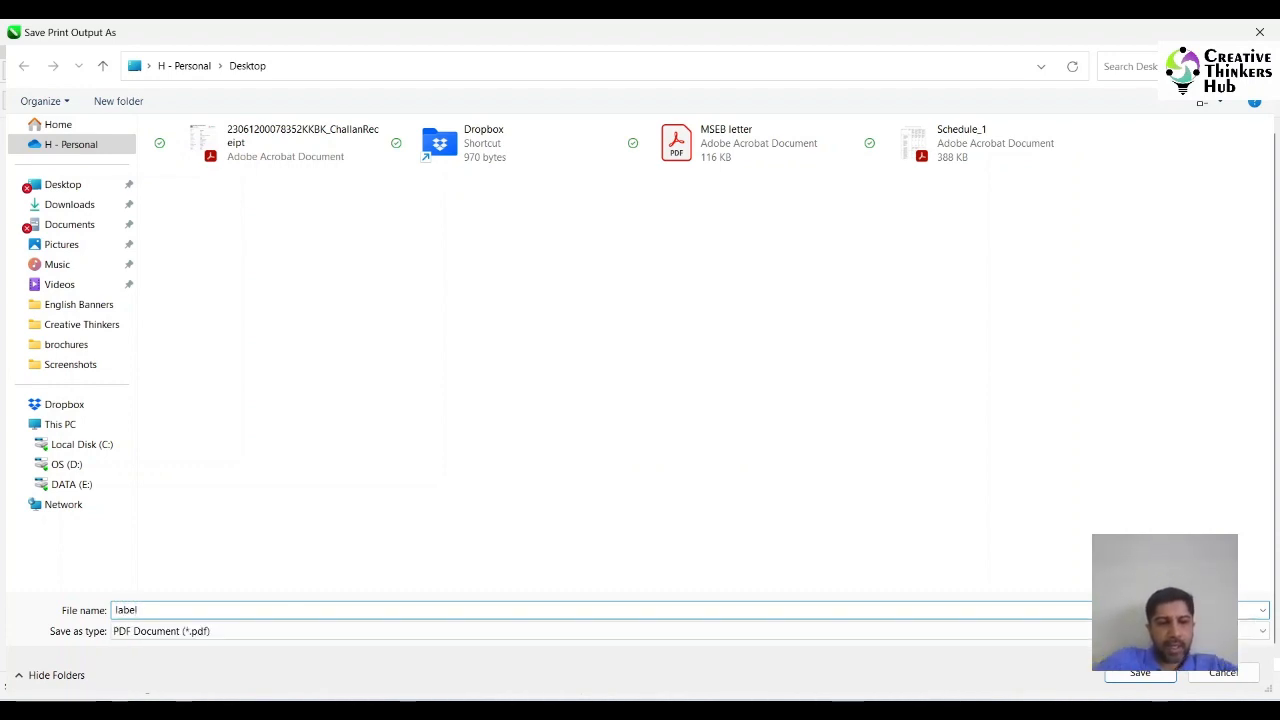
left_click(1148, 676)
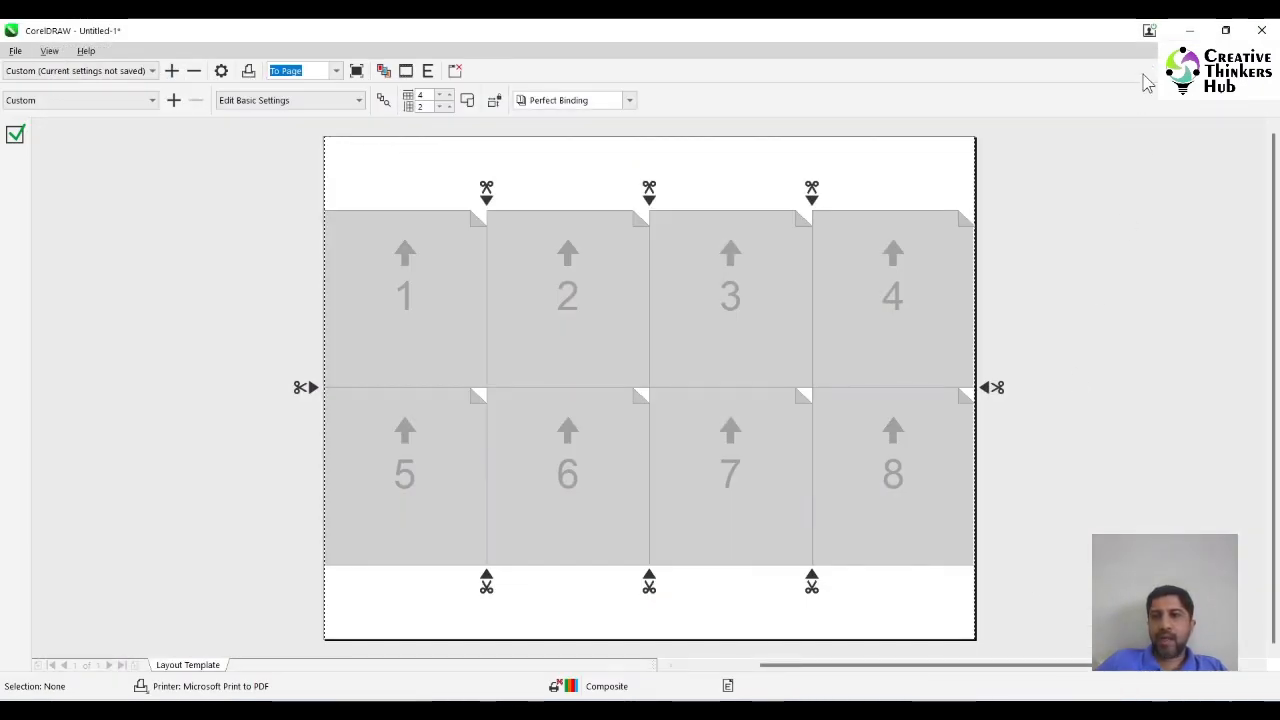
Switch to label.pdf in Adobe Acrobat Reader and check the label numbering on all its pages.
left_click(1190, 31)
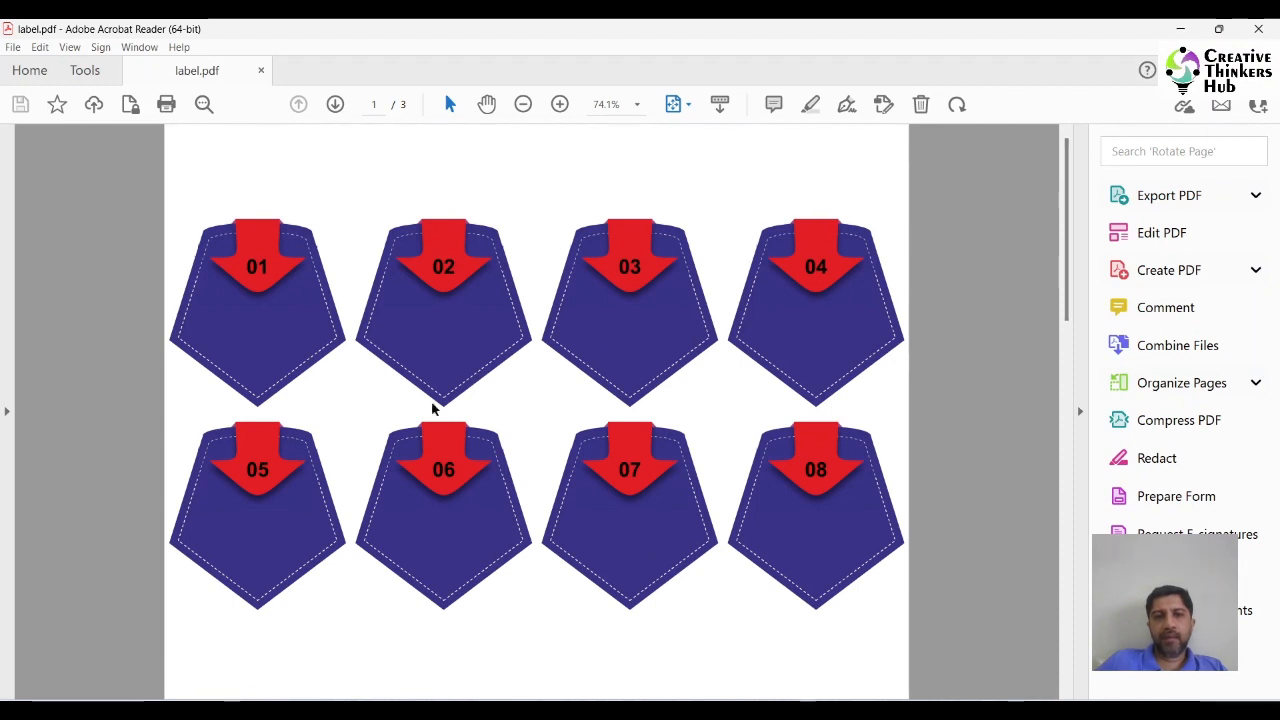
scroll(947, 479, "down", 10)
scroll(947, 479, "up", 10)
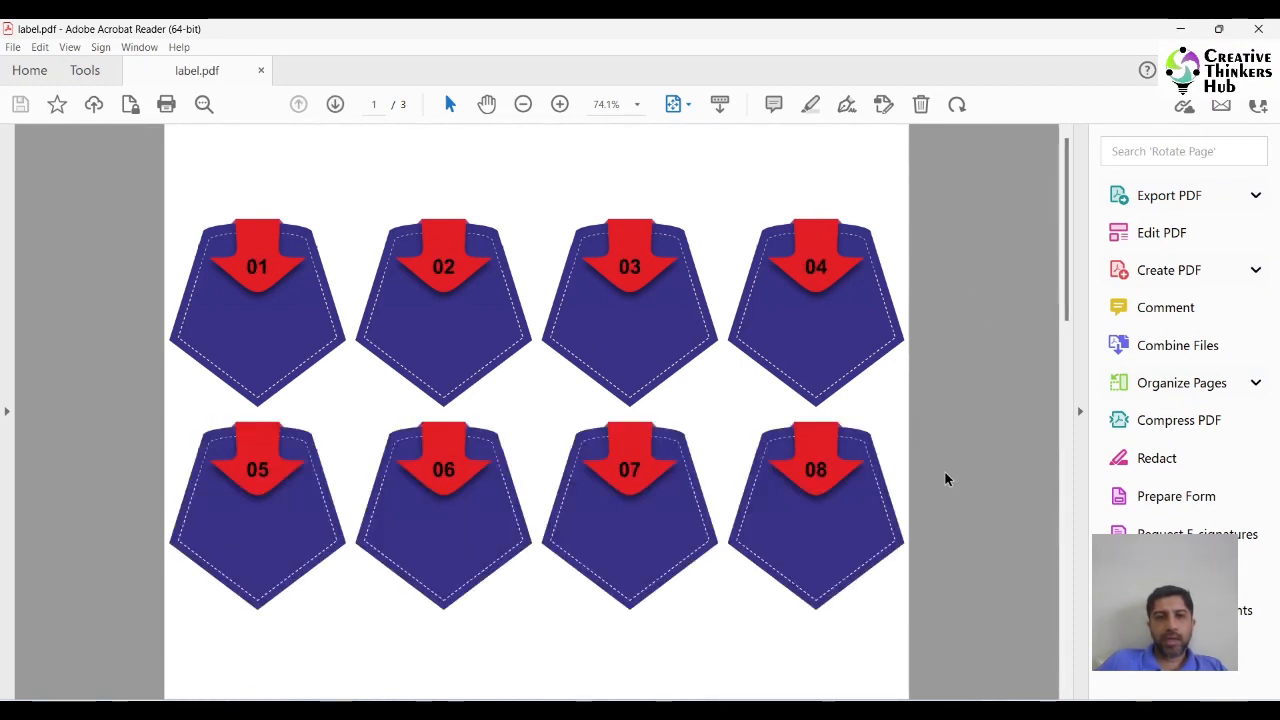
scroll(601, 331, "down", 2)
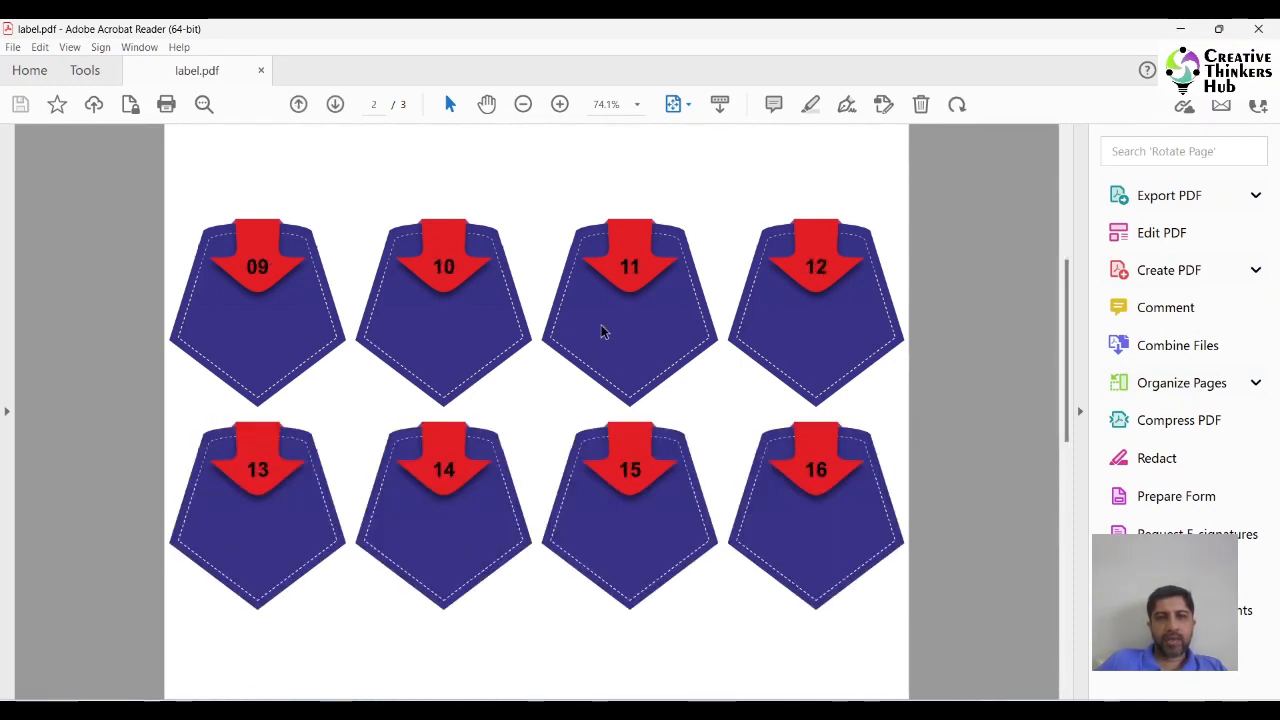
scroll(601, 331, "down", 2)
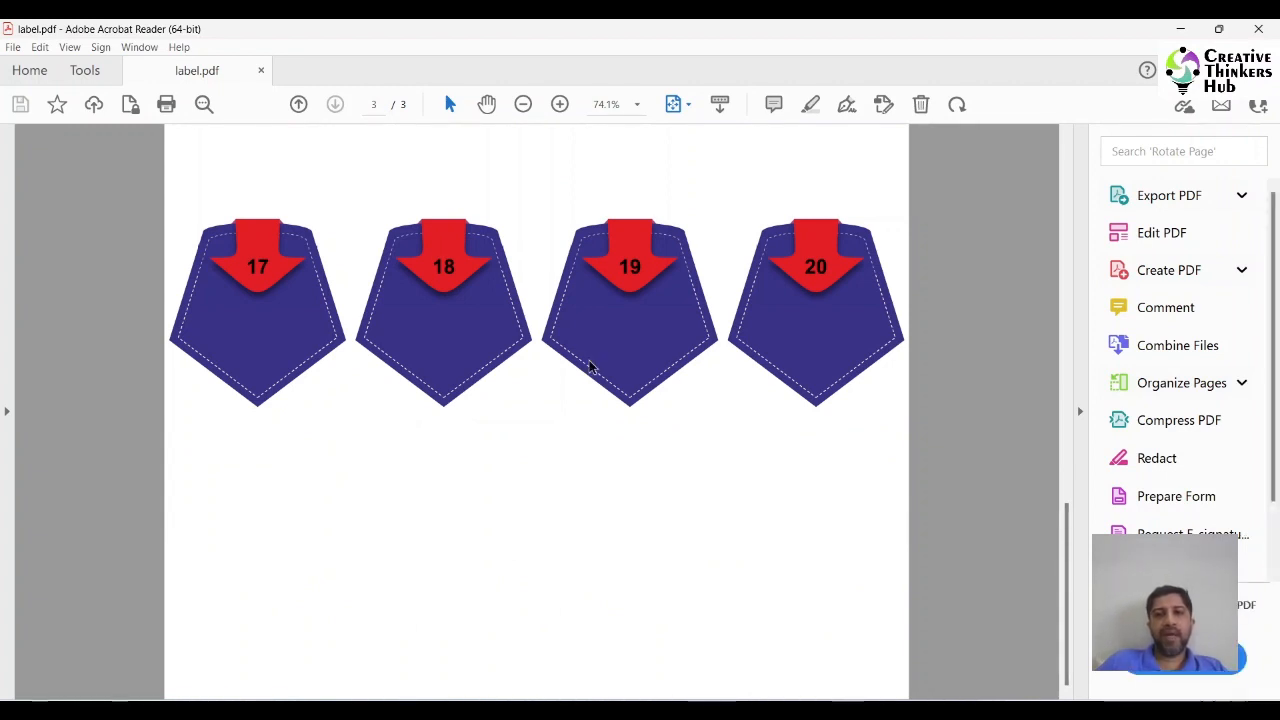
scroll(837, 363, "up", 4)
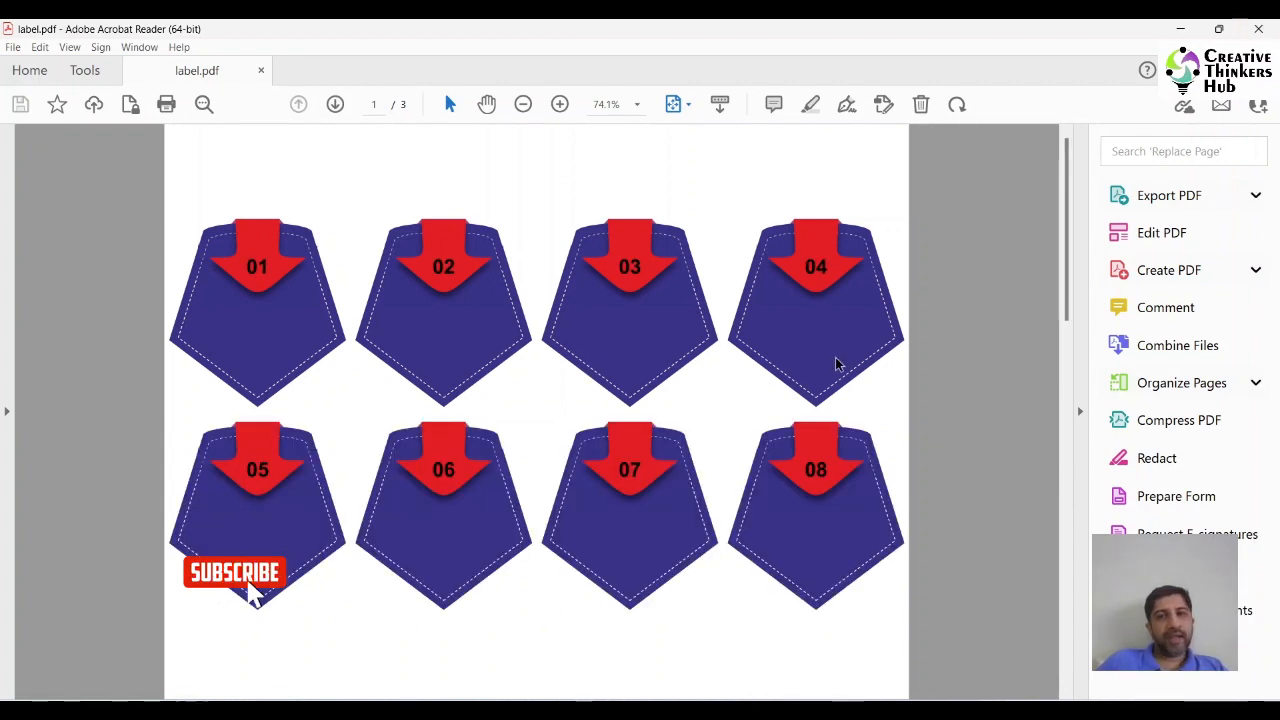